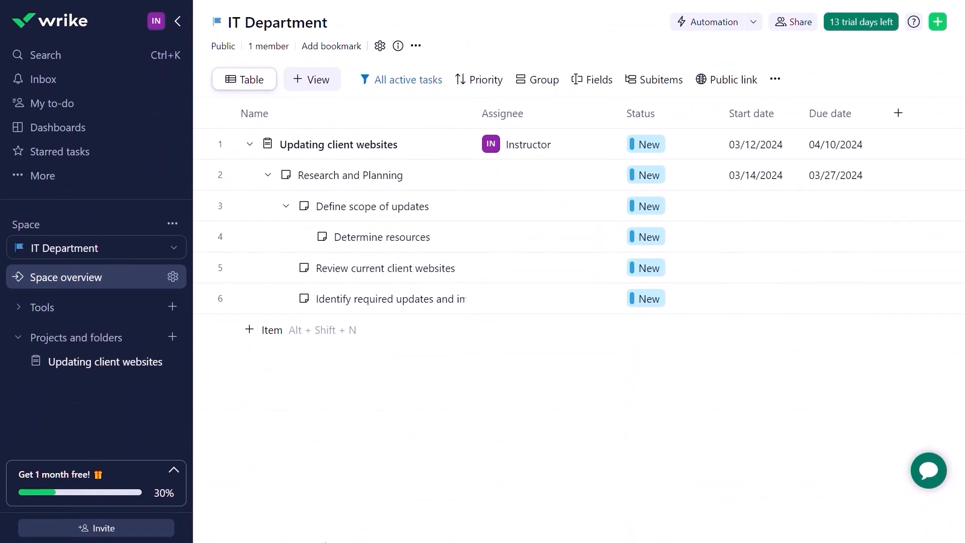
# - Add Review current client websites as predecessor and Determine resources as successor of the Identify required updates and improvements task
pyautogui.write('ew')
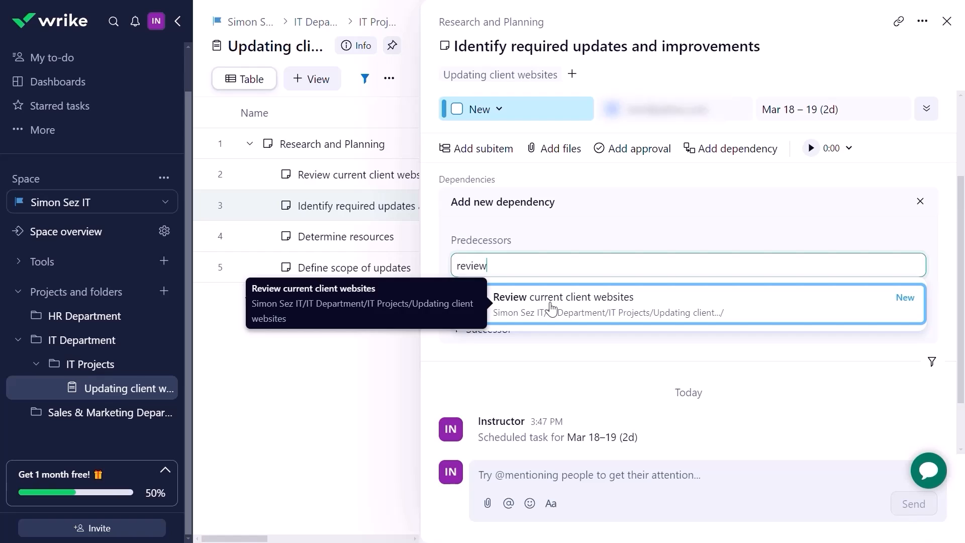
pyautogui.click(552, 308)
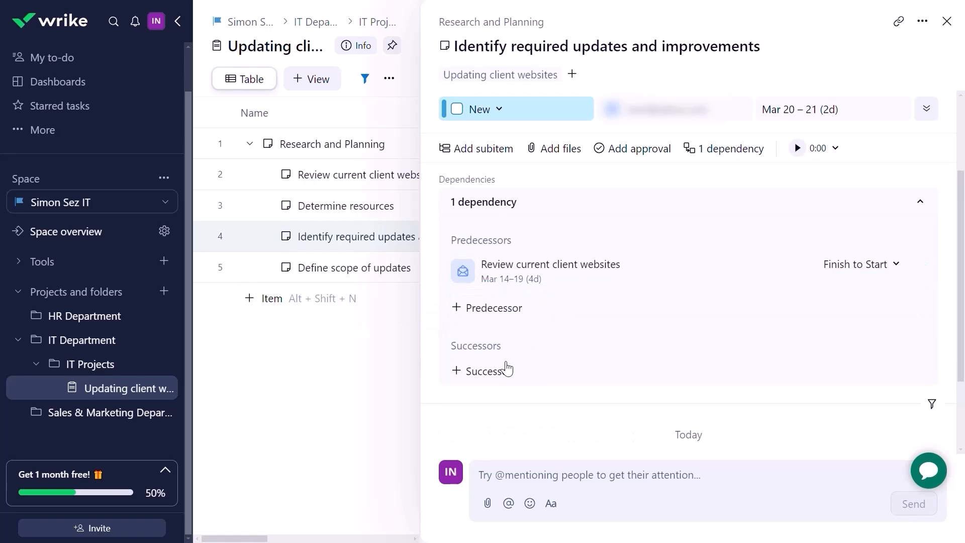
pyautogui.click(507, 369)
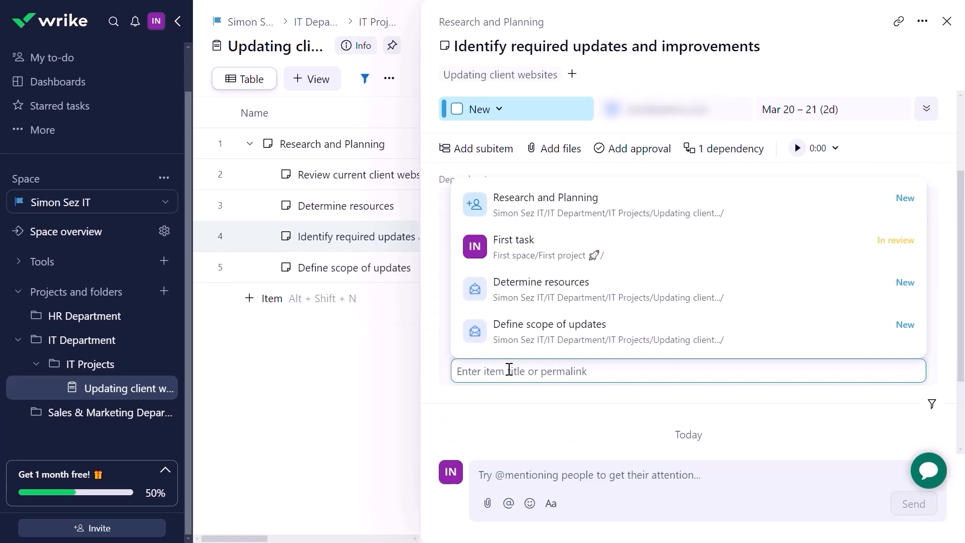
pyautogui.write('d')
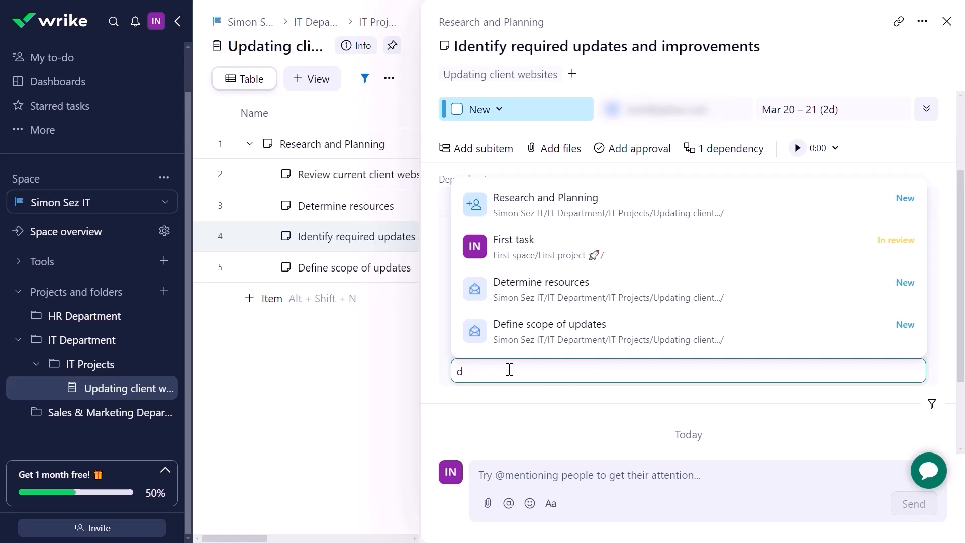
pyautogui.write('eter')
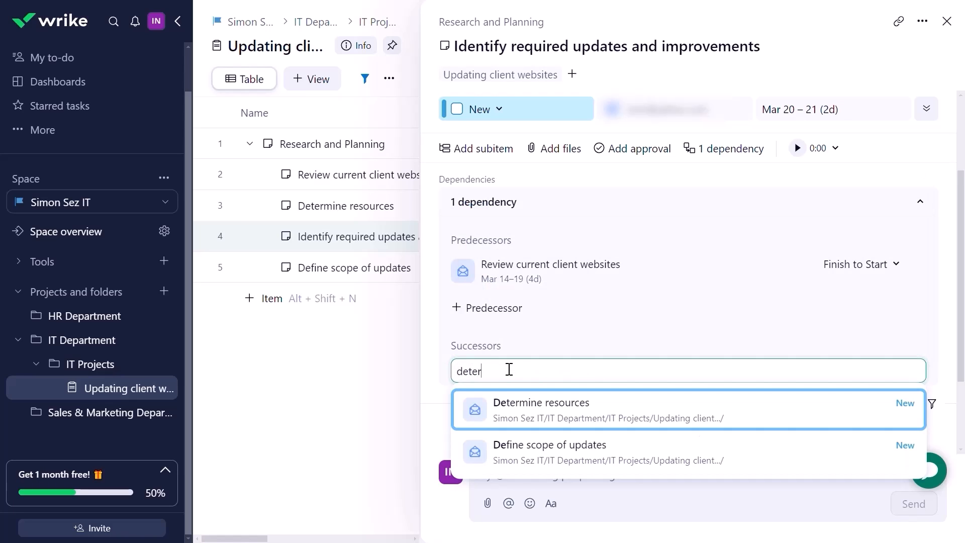
pyautogui.click(534, 418)
pyautogui.press('Escape')
# - Assign Instructor to Review current client websites and open a new dependency for Identify required updates and improvements
pyautogui.click(515, 189)
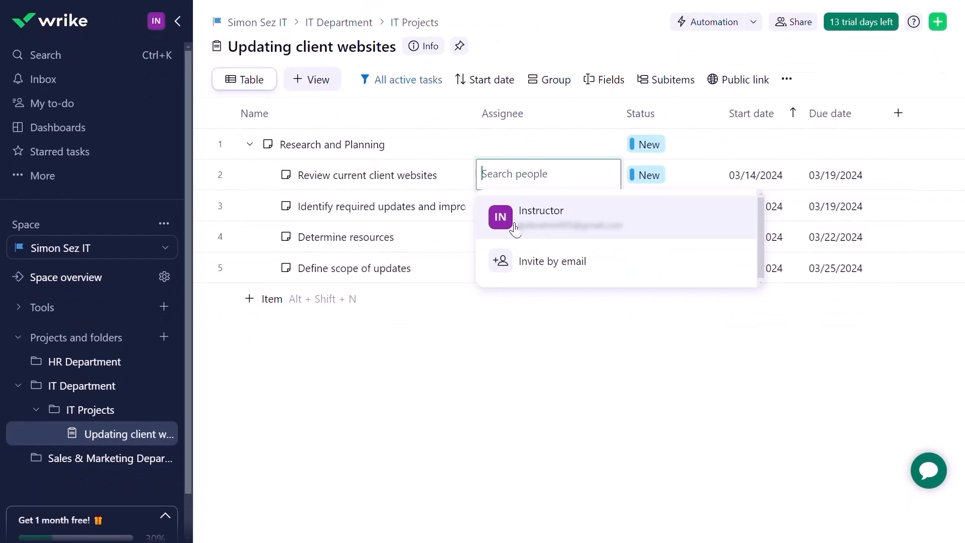
pyautogui.click(569, 221)
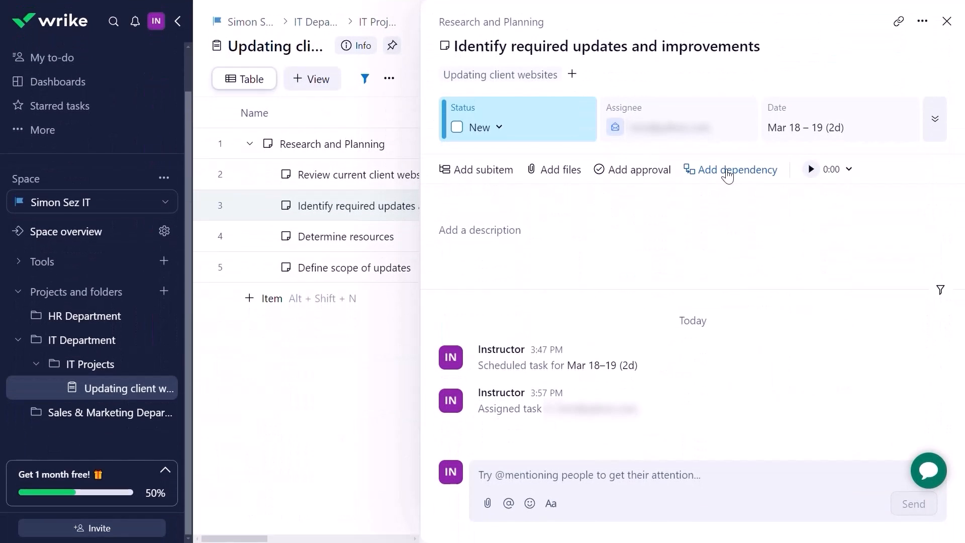
pyautogui.click(727, 172)
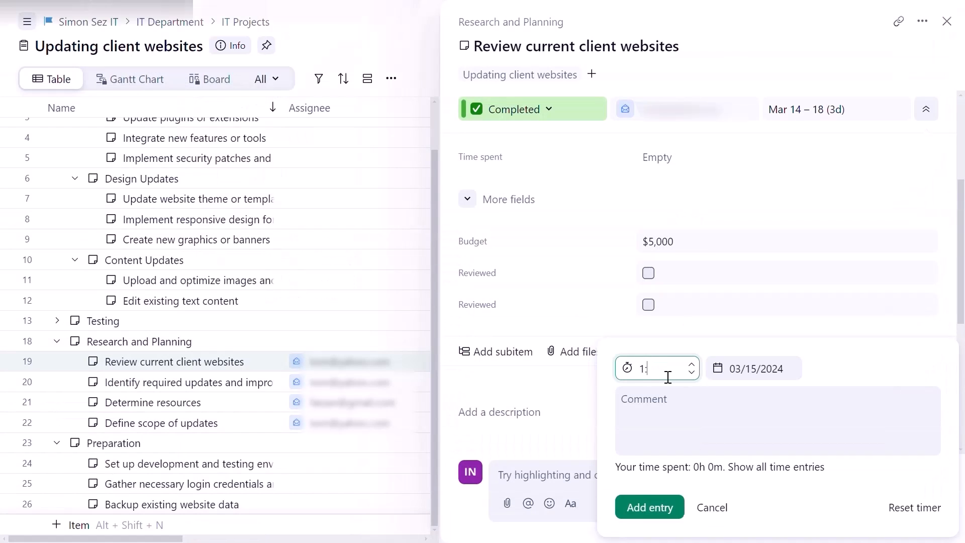
# - Enter 1:00 as the time spent on Review current client websites and start its comment
pyautogui.write('00')
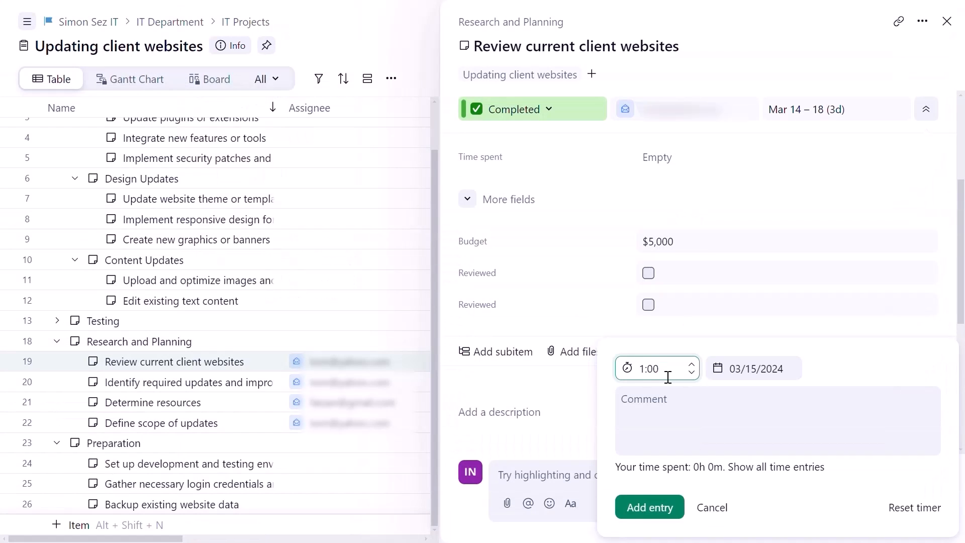
pyautogui.click(683, 448)
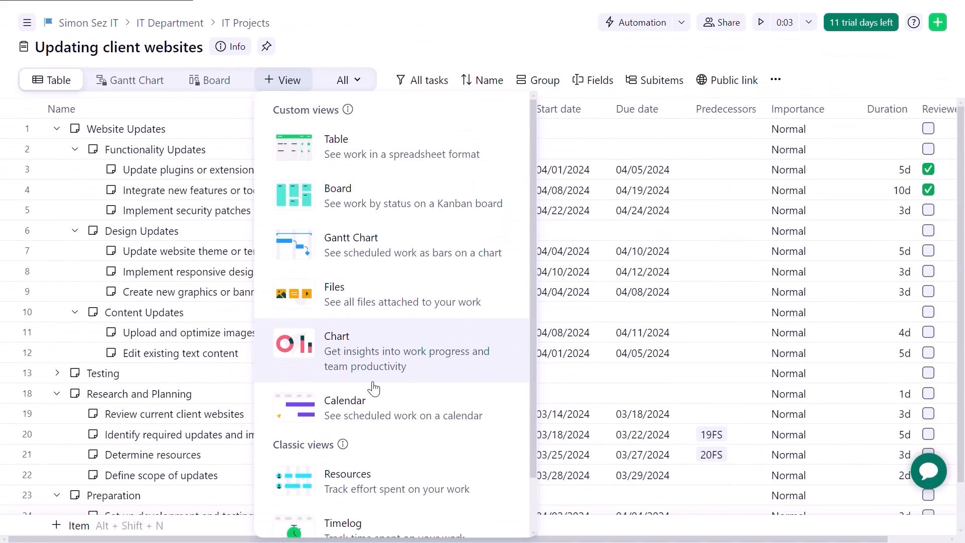
# - Browse the available view types and additional task filters of Updating client websites, and go to Reports
pyautogui.scroll(-2, 373, 388)
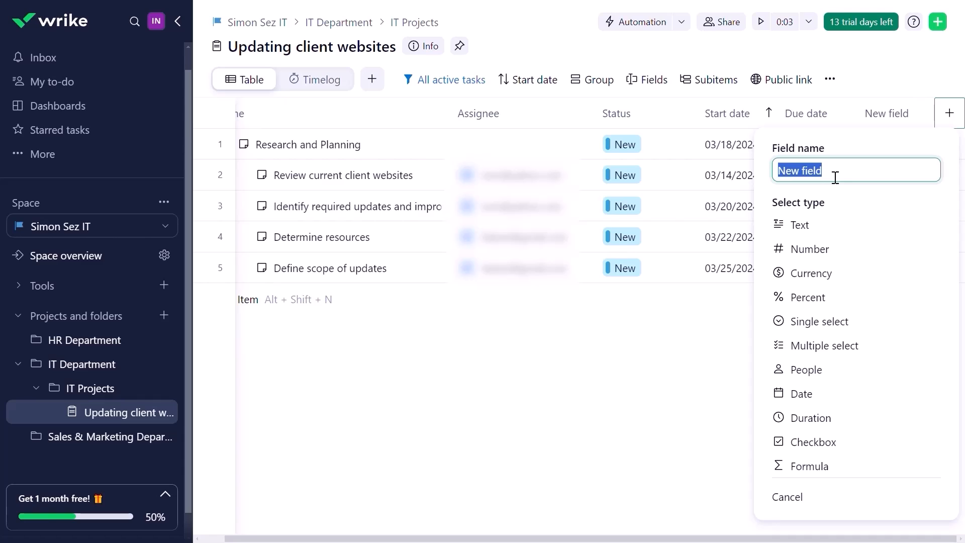
pyautogui.click(262, 85)
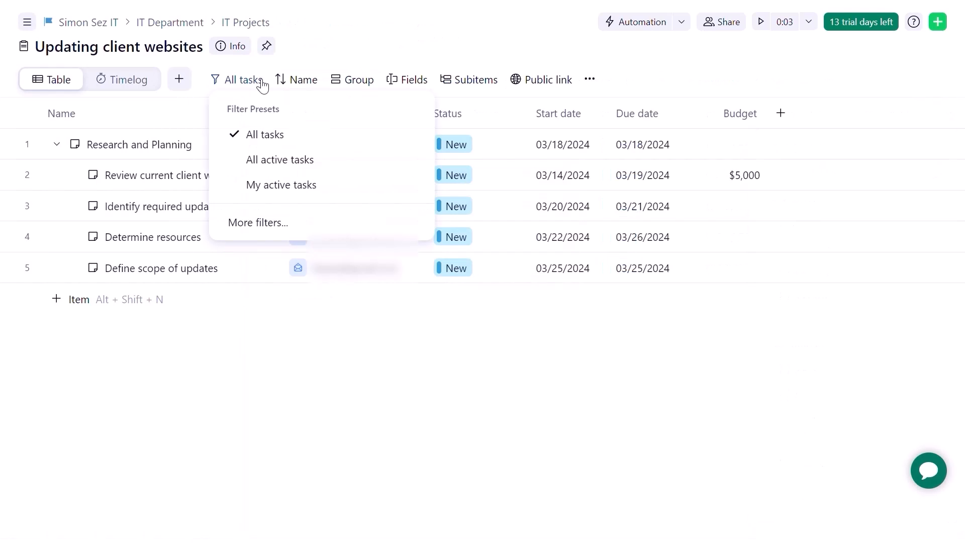
pyautogui.click(291, 222)
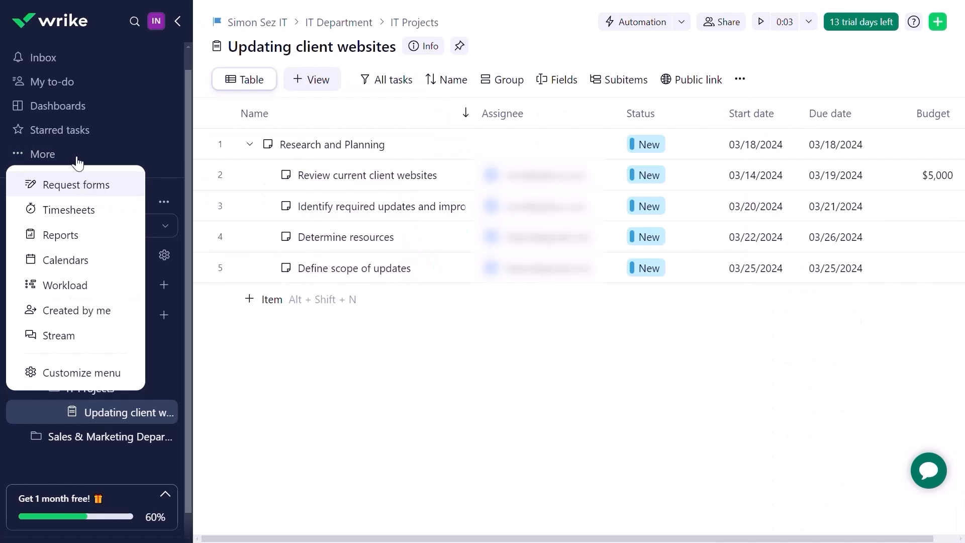
pyautogui.click(77, 243)
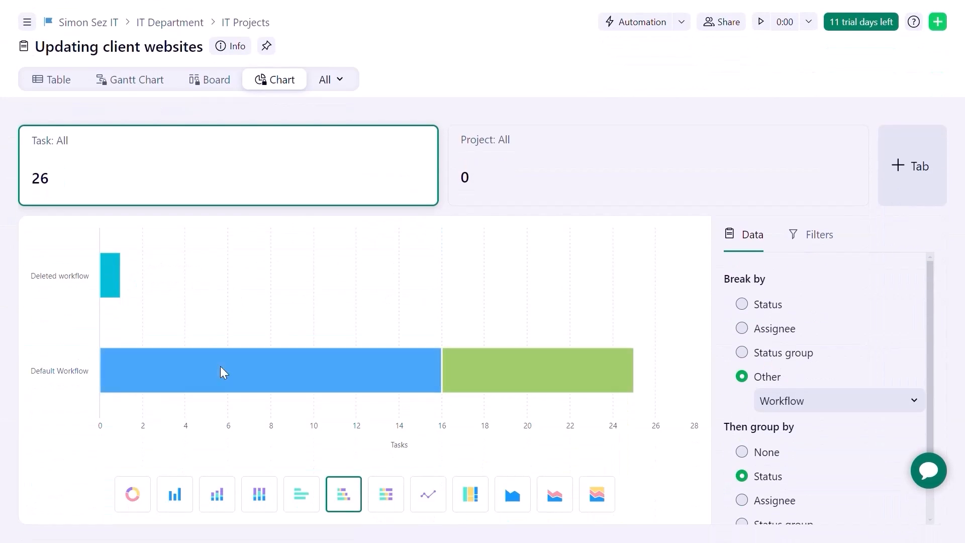
# - Move the Preparation card from New to Completed on the board and open the task that doc.pdf is attached to
pyautogui.moveTo(230, 373)
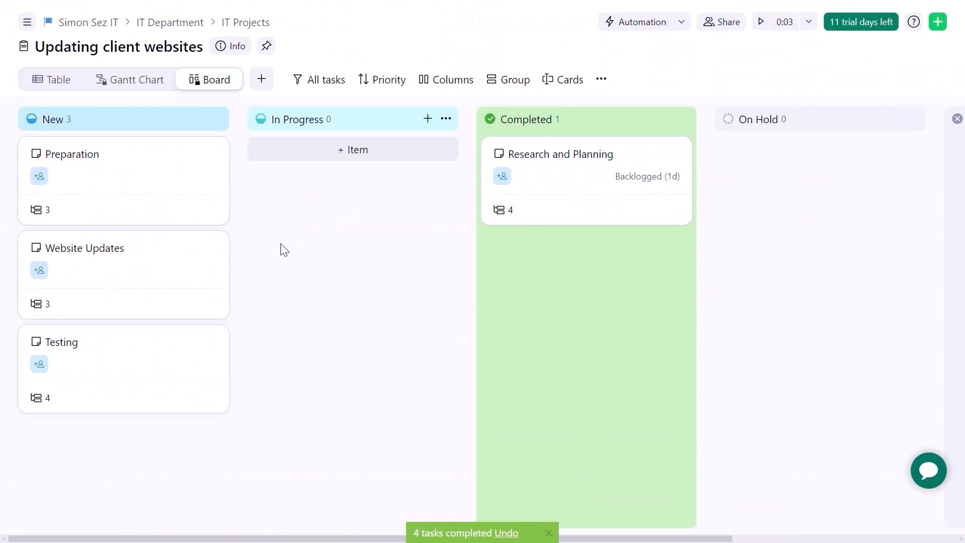
pyautogui.moveTo(116, 167); pyautogui.dragTo(578, 262)
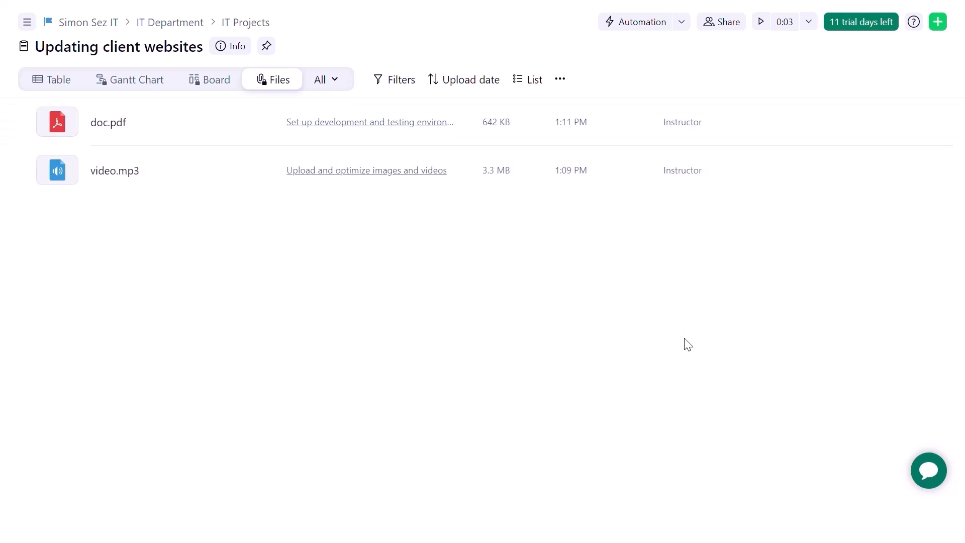
pyautogui.click(347, 122)
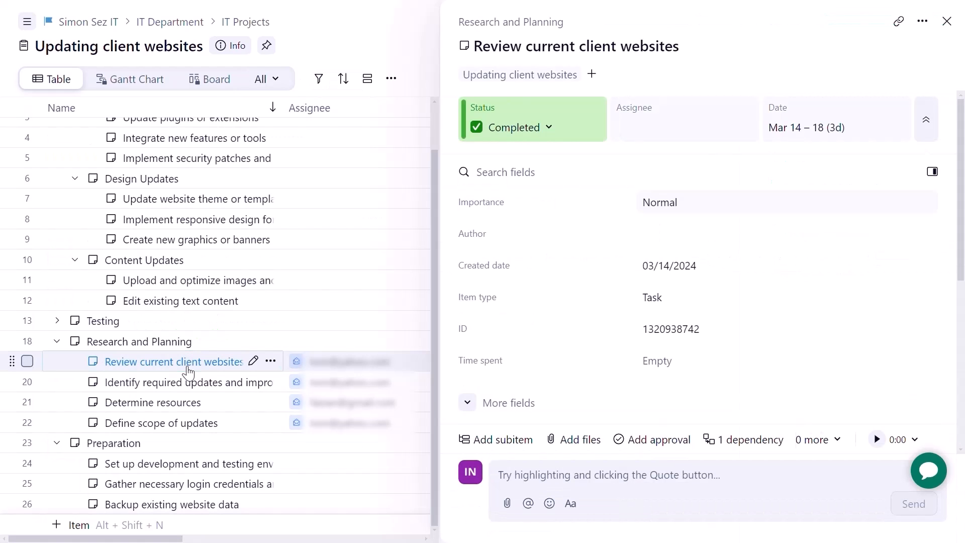
# - Open a time entry for the Review current client websites task and enter 1 as the time spent
pyautogui.scroll(-5, 667, 278)
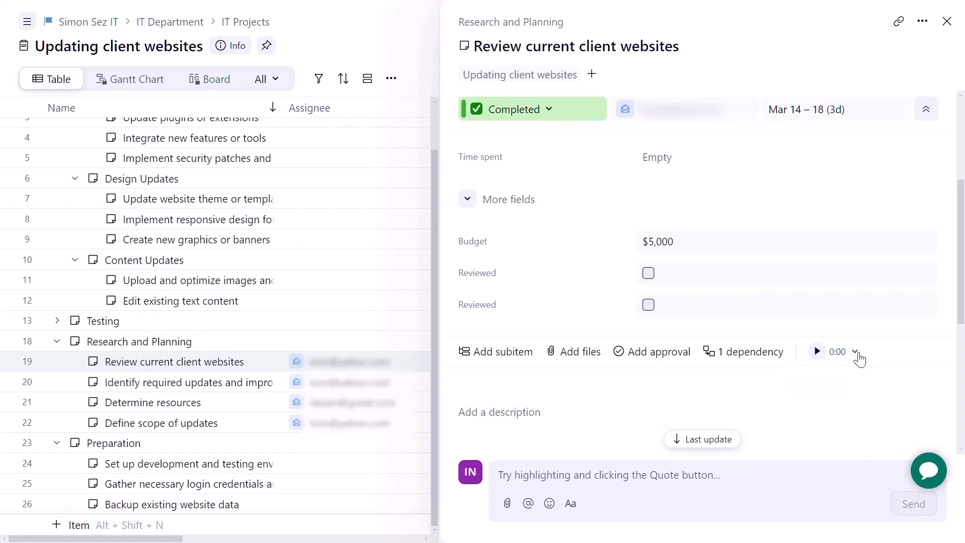
pyautogui.click(855, 353)
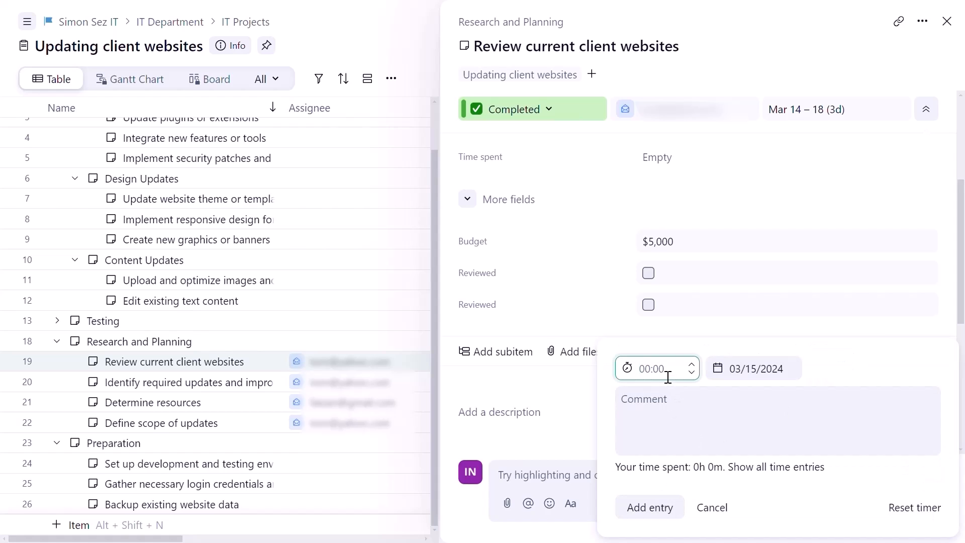
pyautogui.write('1')
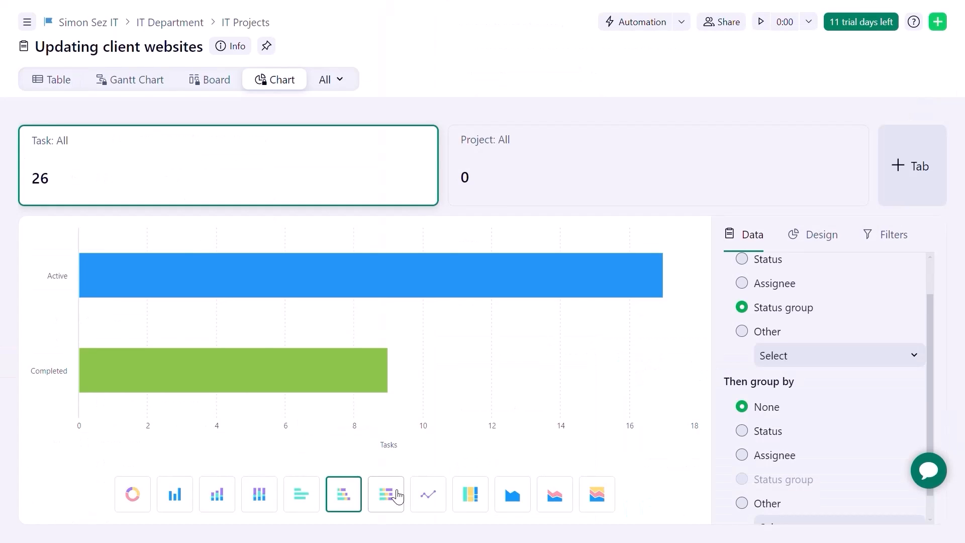
# - Try the 100% stacked bar and line chart types on the chart of all tasks
pyautogui.click(385, 495)
pyautogui.click(431, 497)
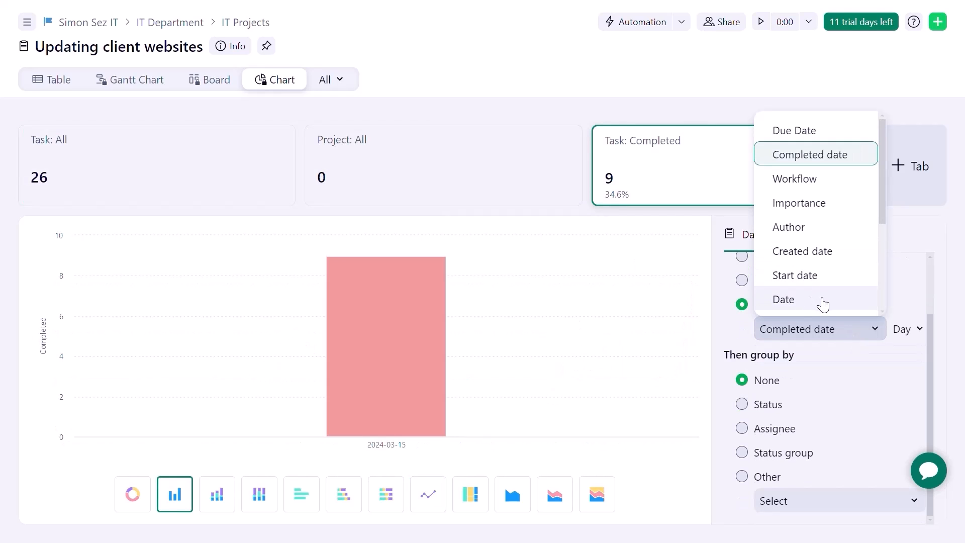
# - Break the completed tasks chart by Due Date and set Updating client websites as the Tasks Due next 30 days report's data source
pyautogui.click(815, 125)
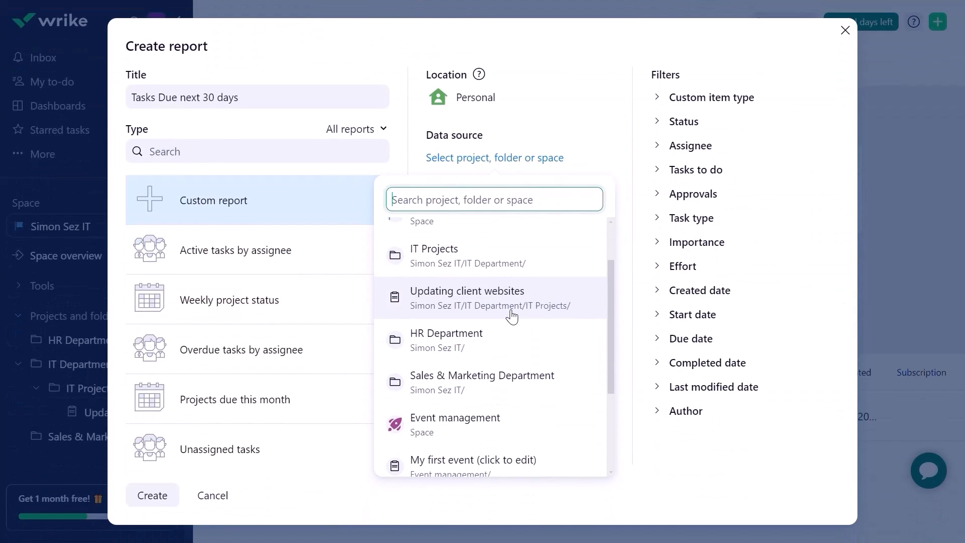
pyautogui.click(511, 315)
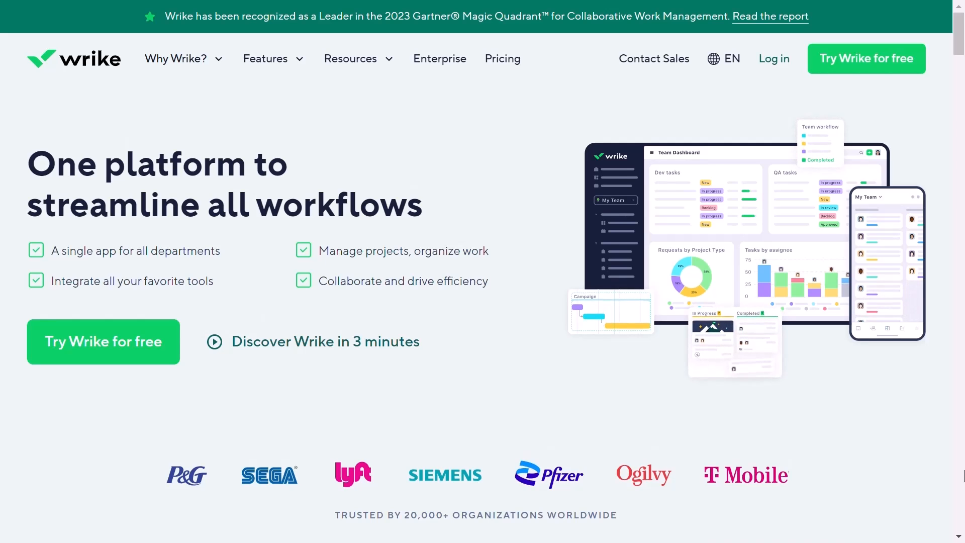
# - Open the Wrike login page from the website and proceed to creating a new account
pyautogui.scroll(-1, 964, 476)
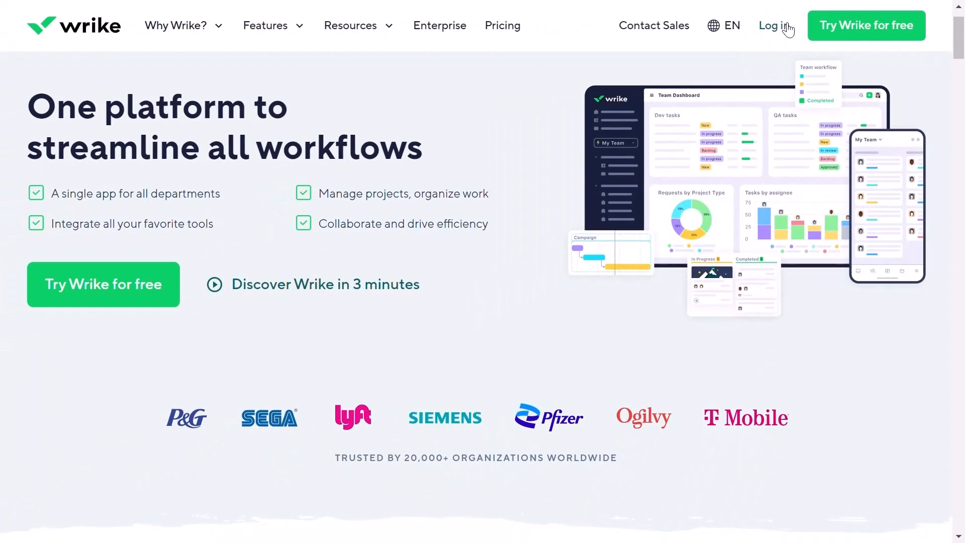
pyautogui.click(788, 28)
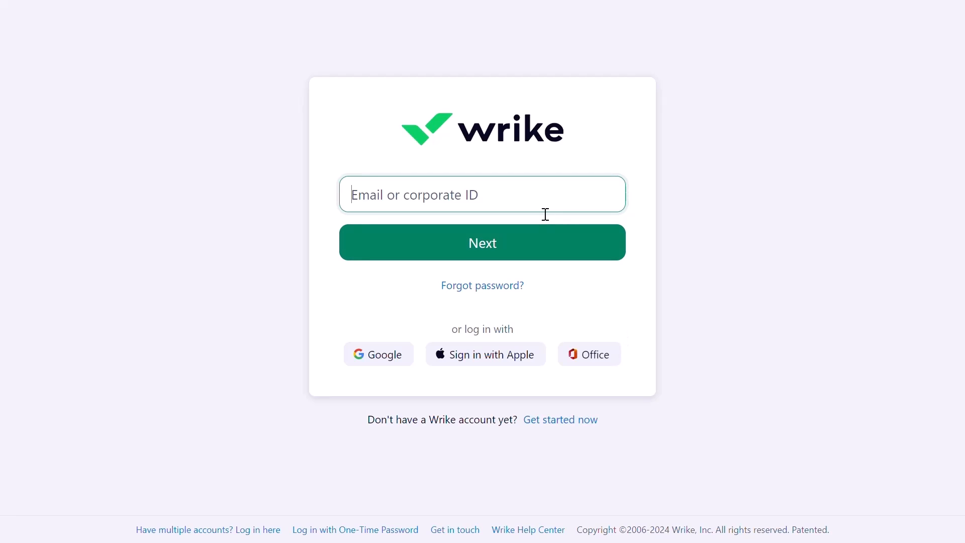
pyautogui.click(576, 424)
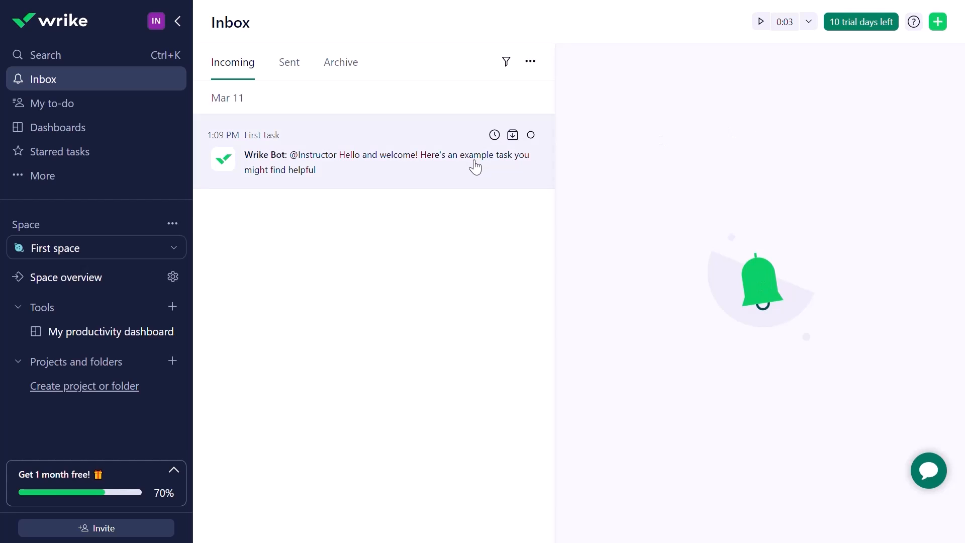
# - Look through the recent projects and tasks in search, and check the Sent and Archive lists of the Inbox
pyautogui.click(64, 62)
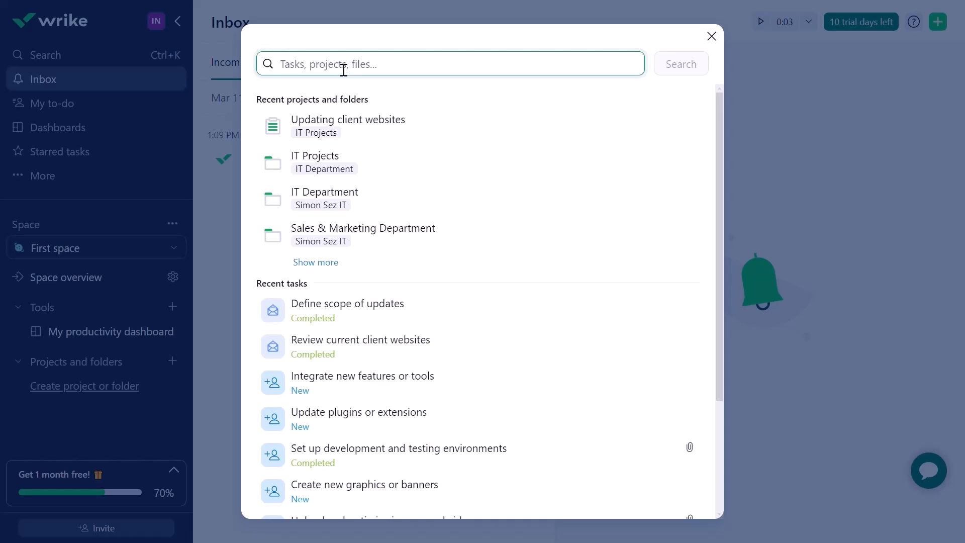
pyautogui.scroll(-3, 489, 290)
pyautogui.click(149, 125)
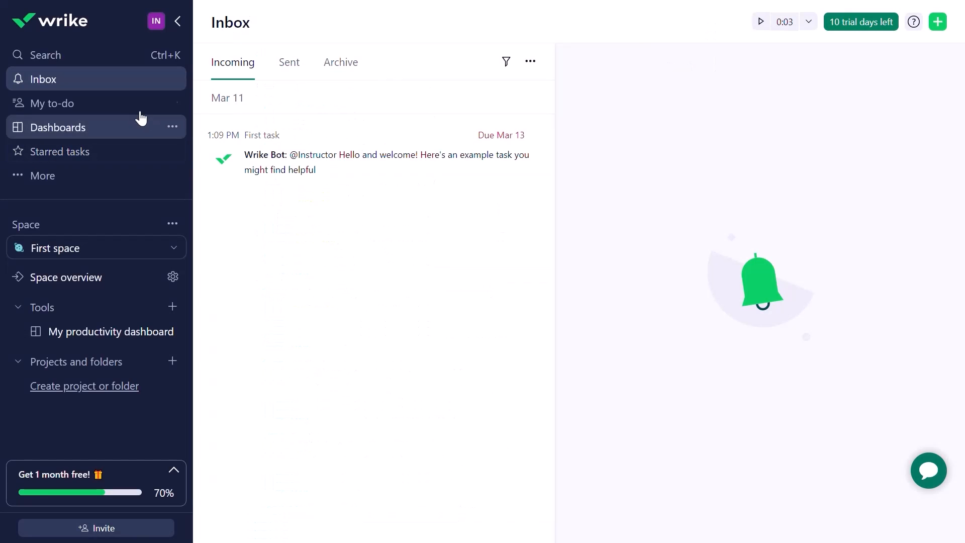
pyautogui.click(302, 65)
pyautogui.click(347, 70)
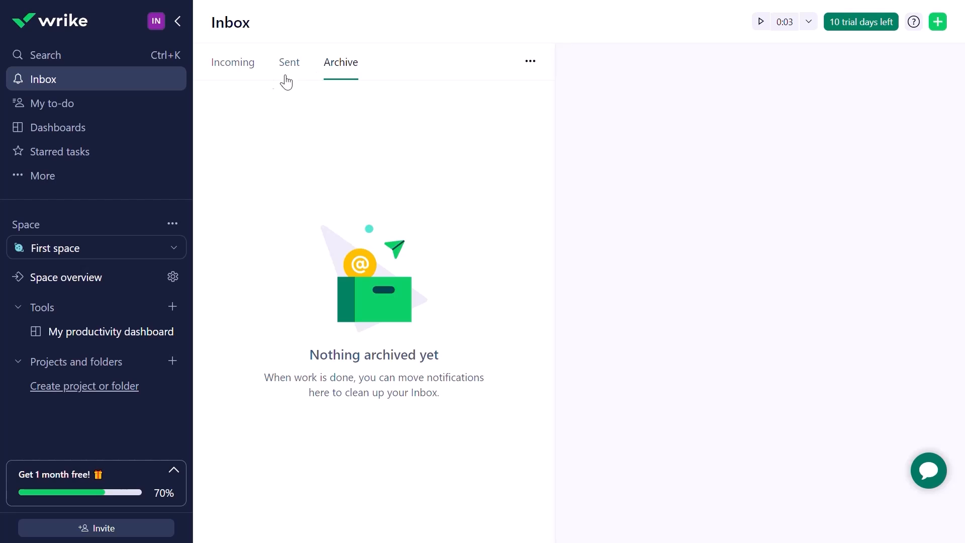
# - View the My to-do page and the Starred tasks page
pyautogui.click(112, 108)
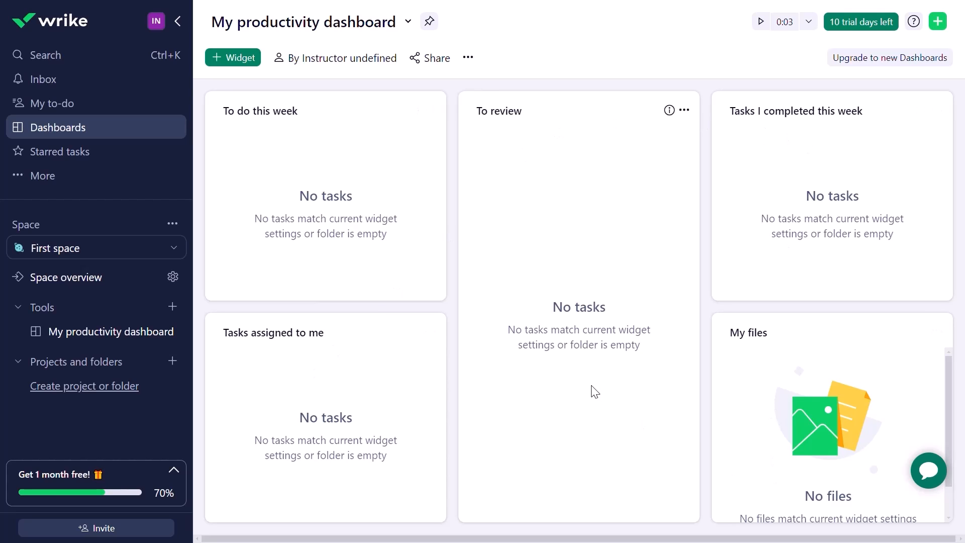
pyautogui.click(113, 153)
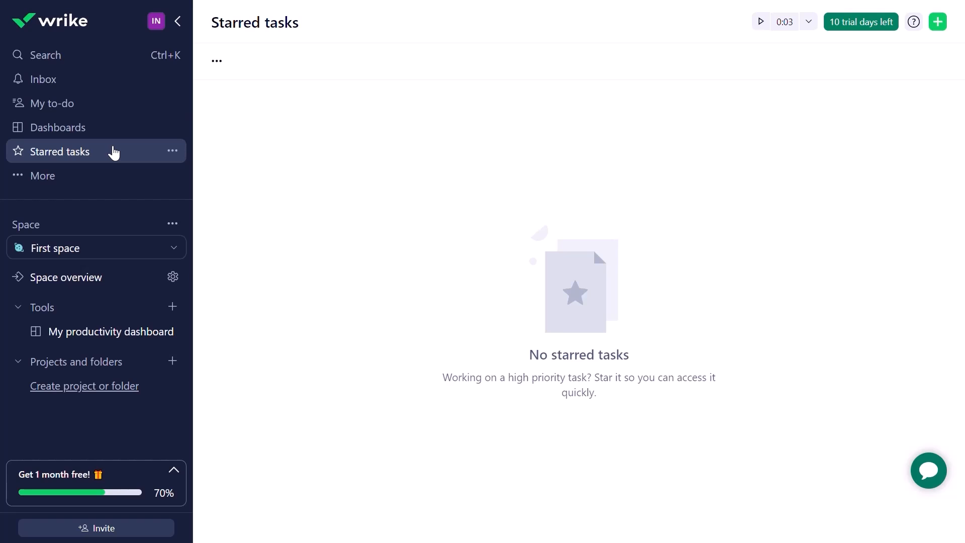
# - Customize the navigation menu to hide Dashboards and show Reports and Timesheets, and save the changes
pyautogui.click(43, 180)
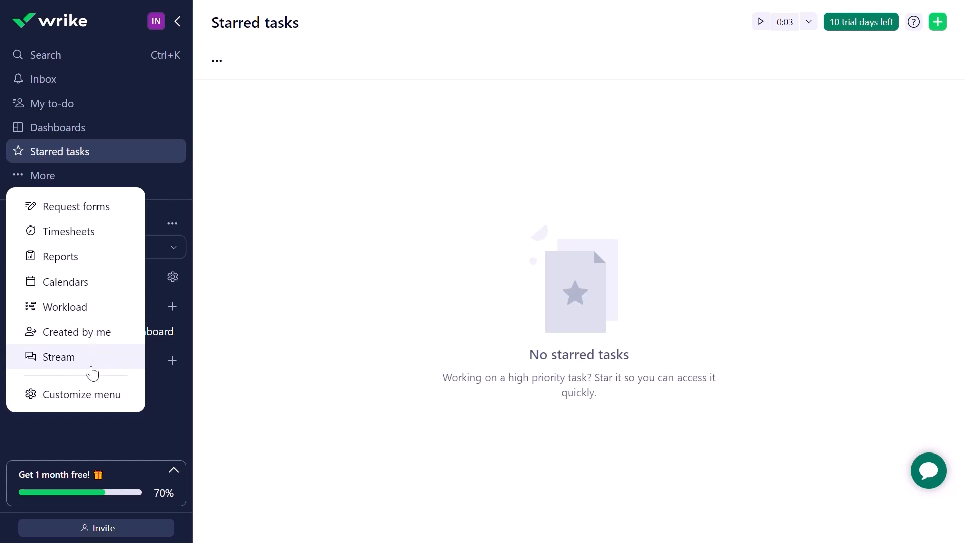
pyautogui.click(103, 400)
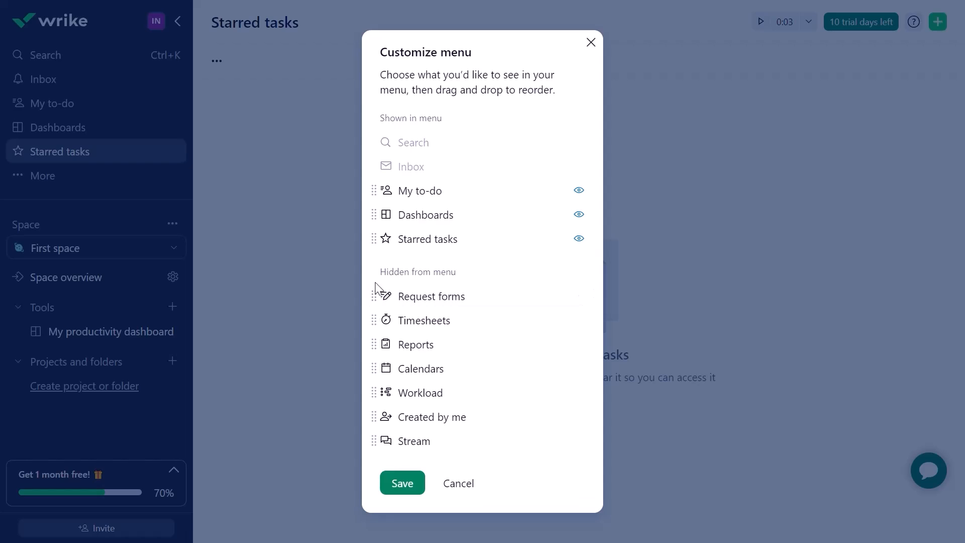
pyautogui.click(582, 216)
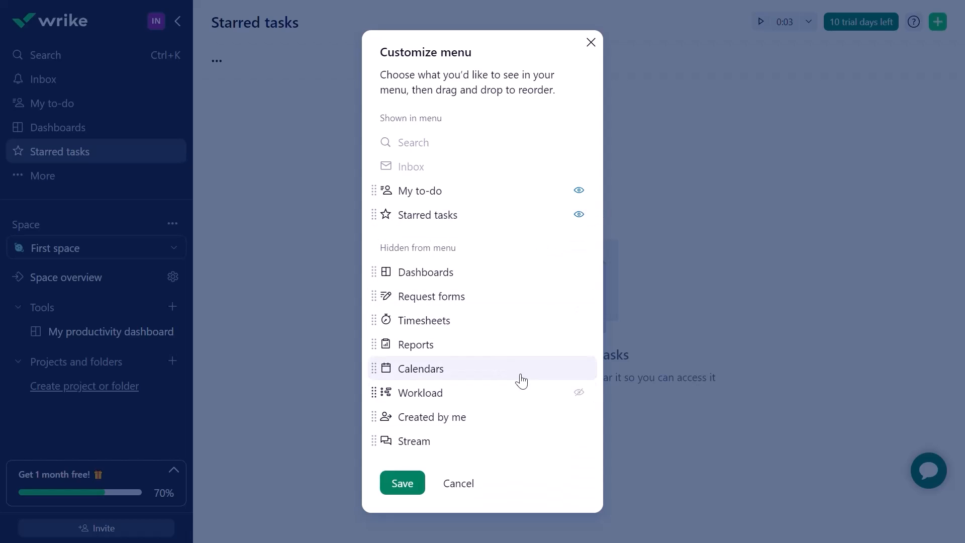
pyautogui.click(583, 344)
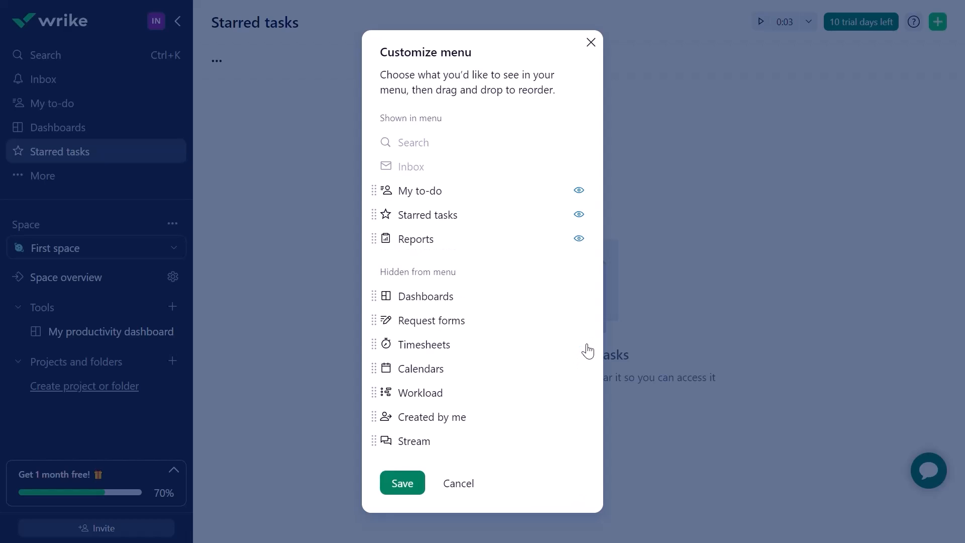
pyautogui.click(585, 347)
pyautogui.click(402, 483)
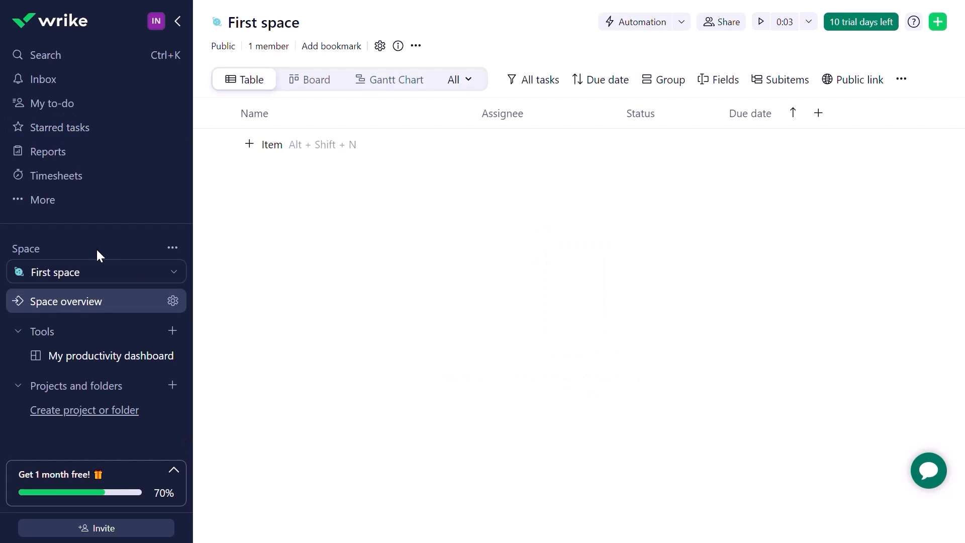
# - Look through the list of available spaces and the options for browsing or adding spaces
pyautogui.click(112, 272)
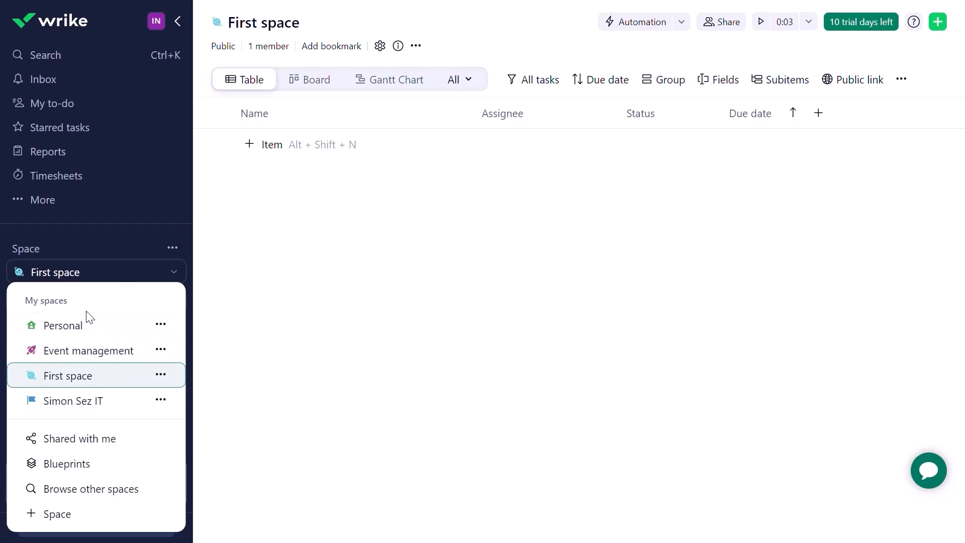
pyautogui.click(109, 244)
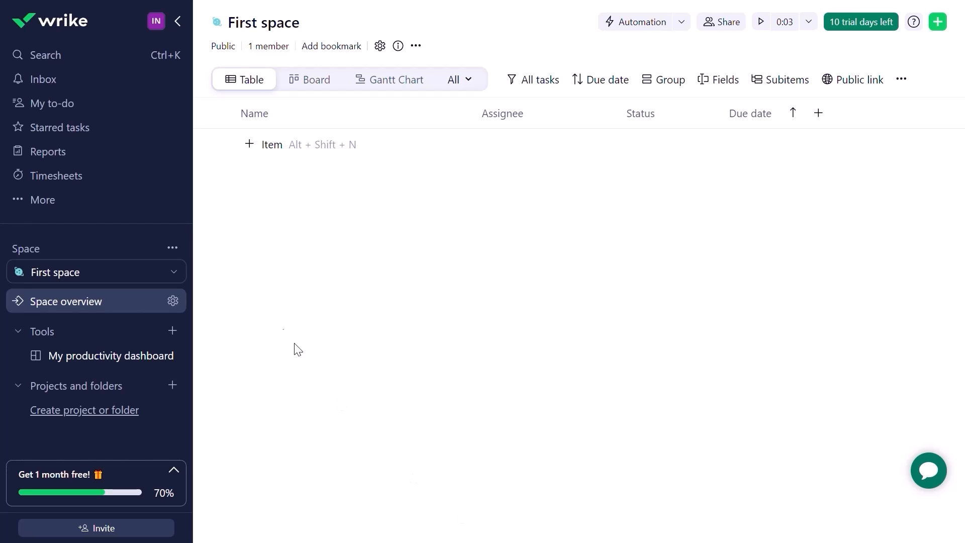
pyautogui.click(116, 280)
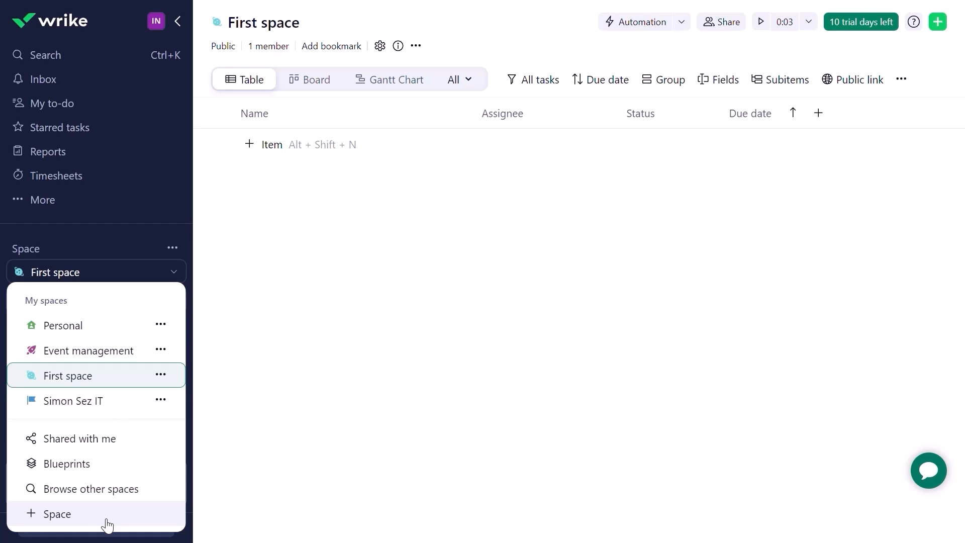
pyautogui.click(337, 526)
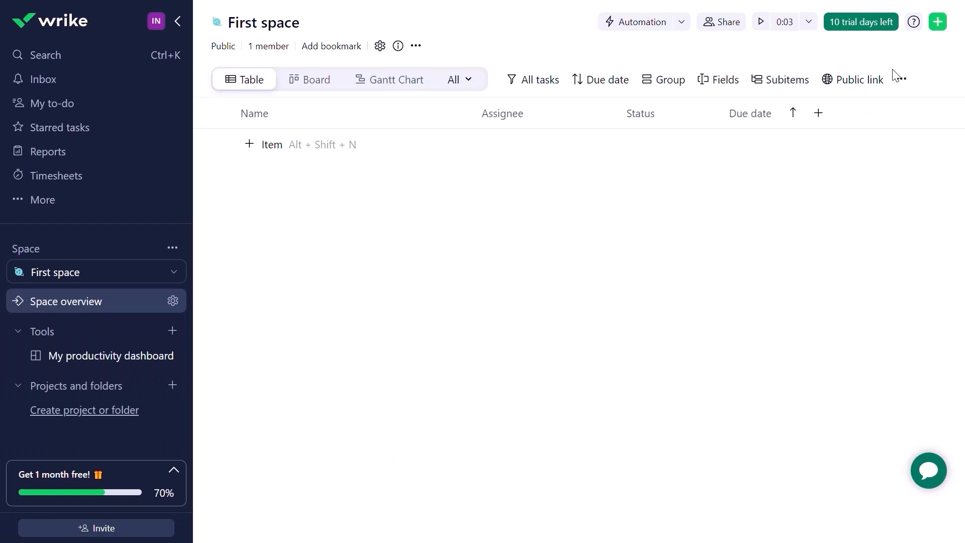
# - Start creating a new space and collapse the navigation sidebar
pyautogui.click(938, 21)
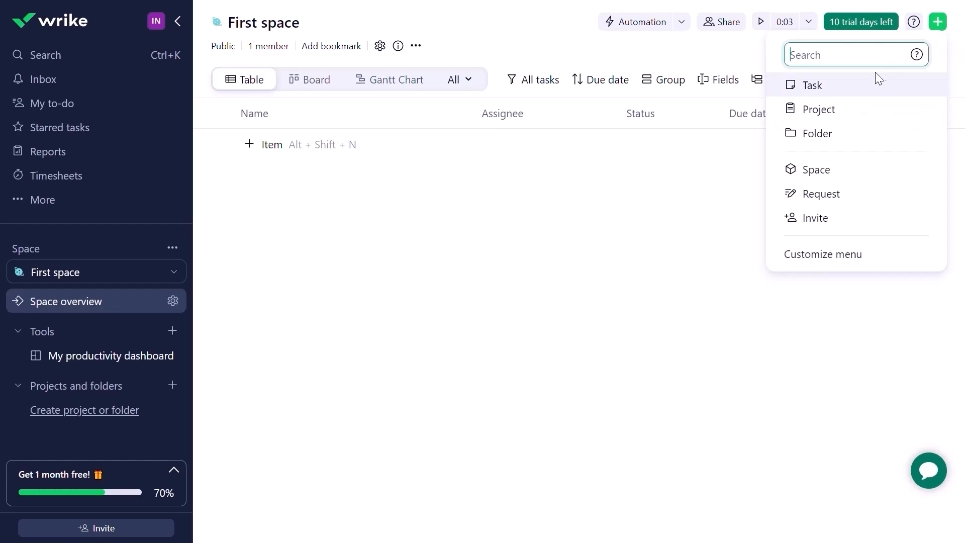
pyautogui.click(835, 177)
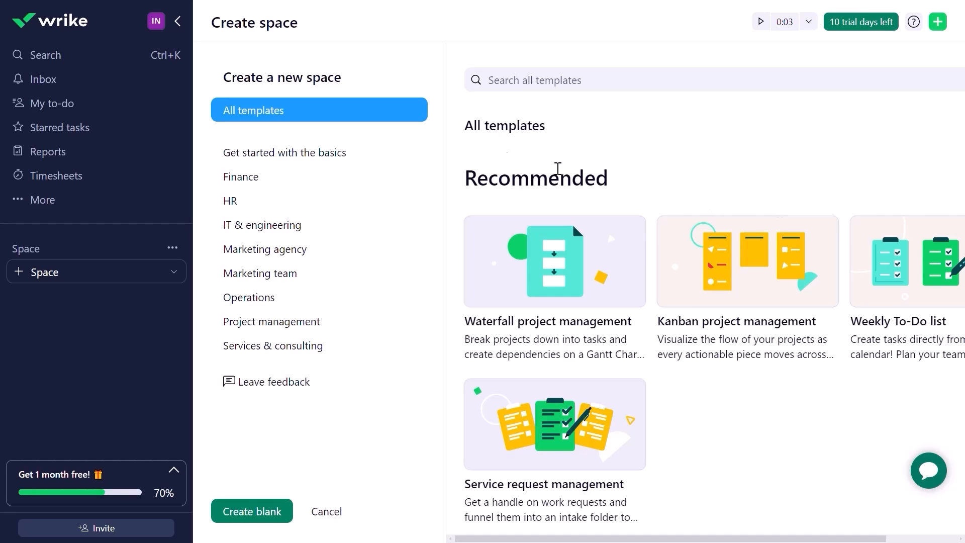
pyautogui.click(177, 21)
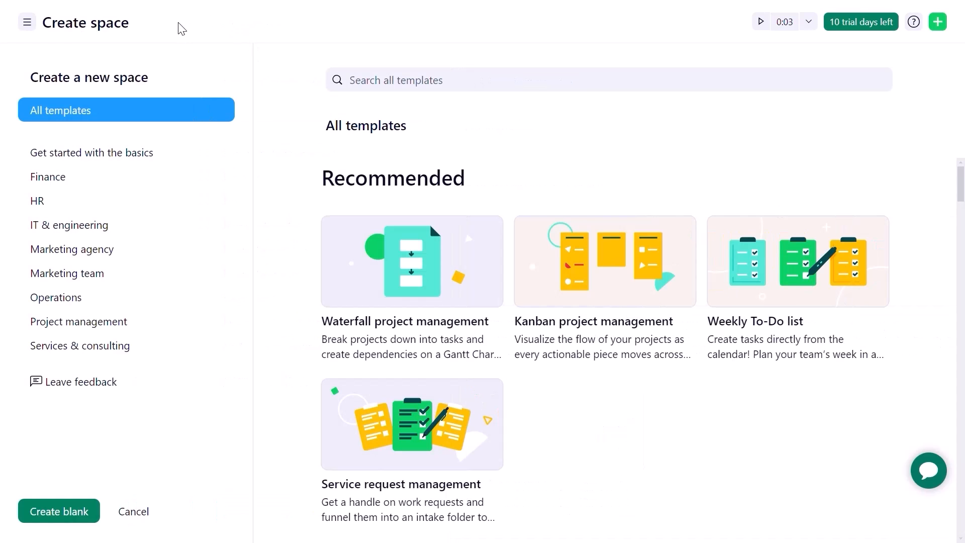
# - Preview the Waterfall project management template and read its available features and description
pyautogui.scroll(-2, 485, 265)
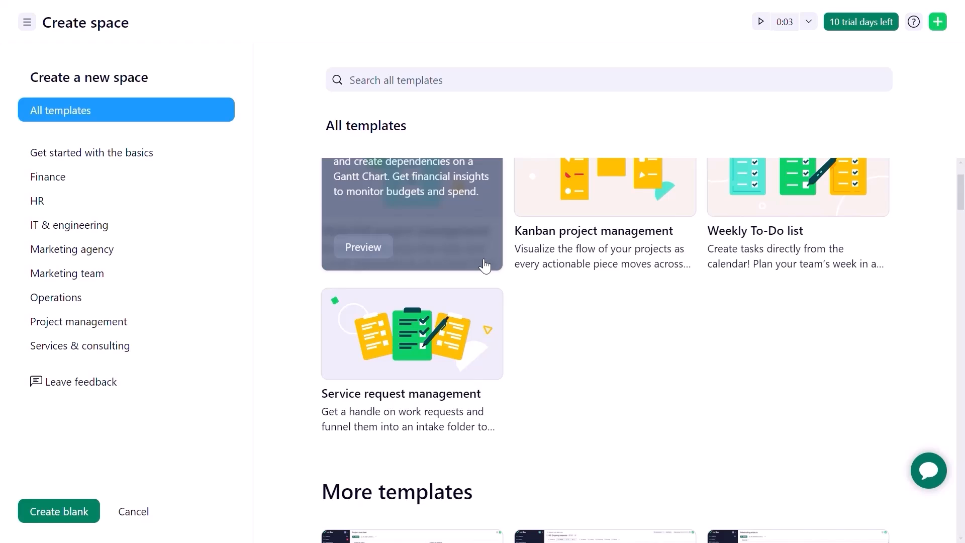
pyautogui.click(358, 246)
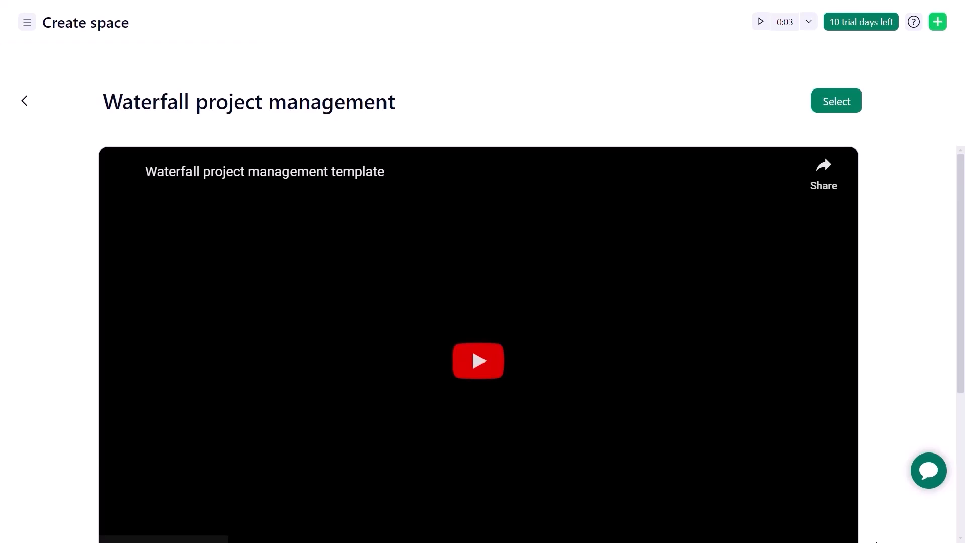
pyautogui.scroll(-5, 875, 541)
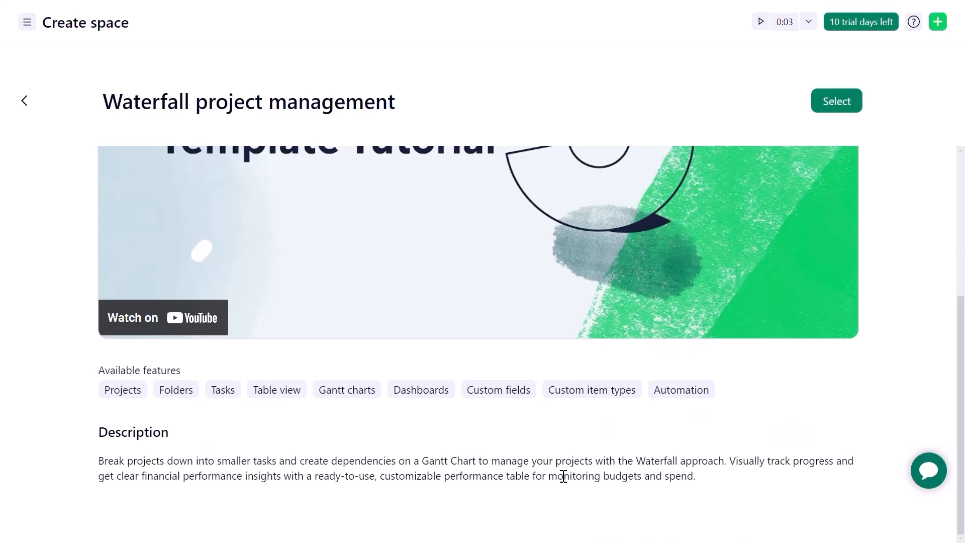
pyautogui.scroll(4, 562, 474)
pyautogui.scroll(1, 471, 294)
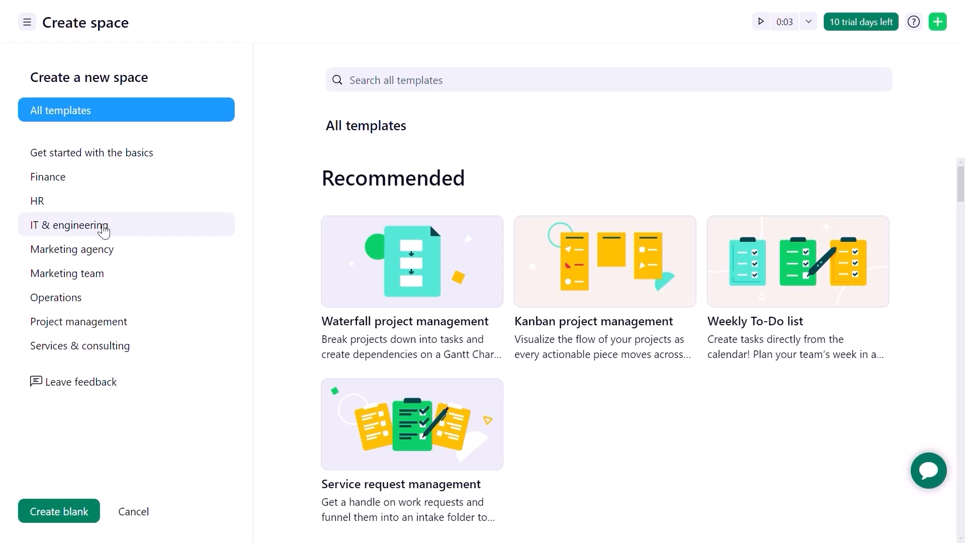
# - Browse the IT & engineering, HR and Finance space template categories
pyautogui.click(101, 225)
pyautogui.click(74, 206)
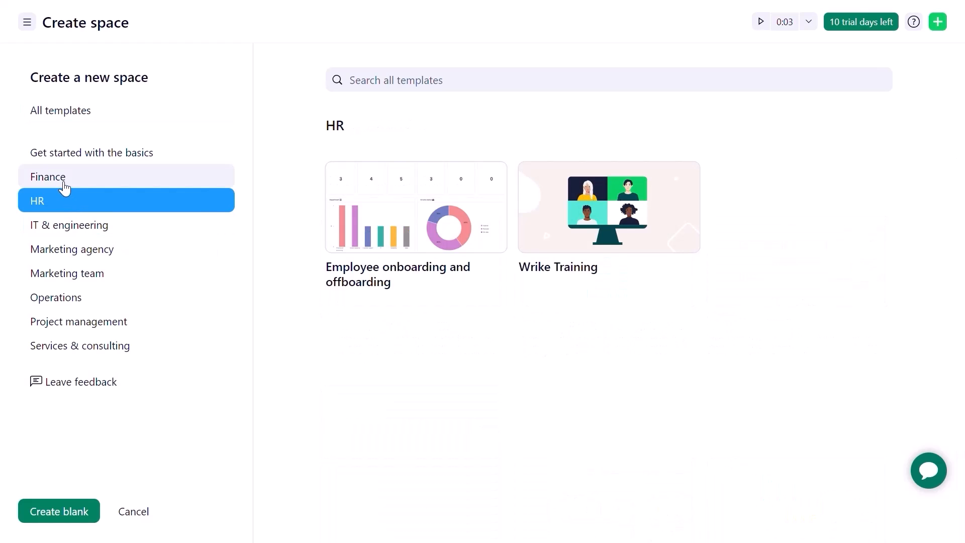
pyautogui.click(65, 184)
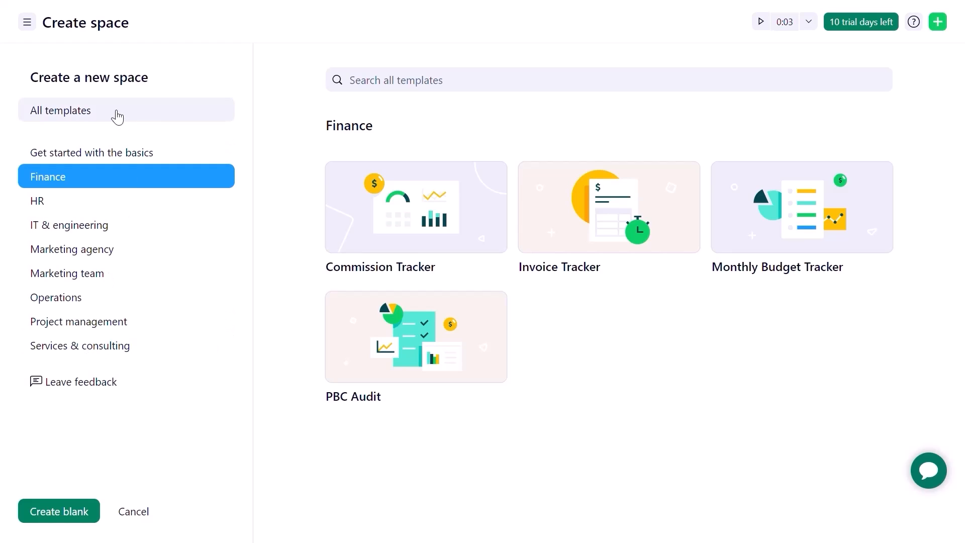
# - Start a blank space named IT Department, try the Public type and set it back to Private
pyautogui.click(61, 511)
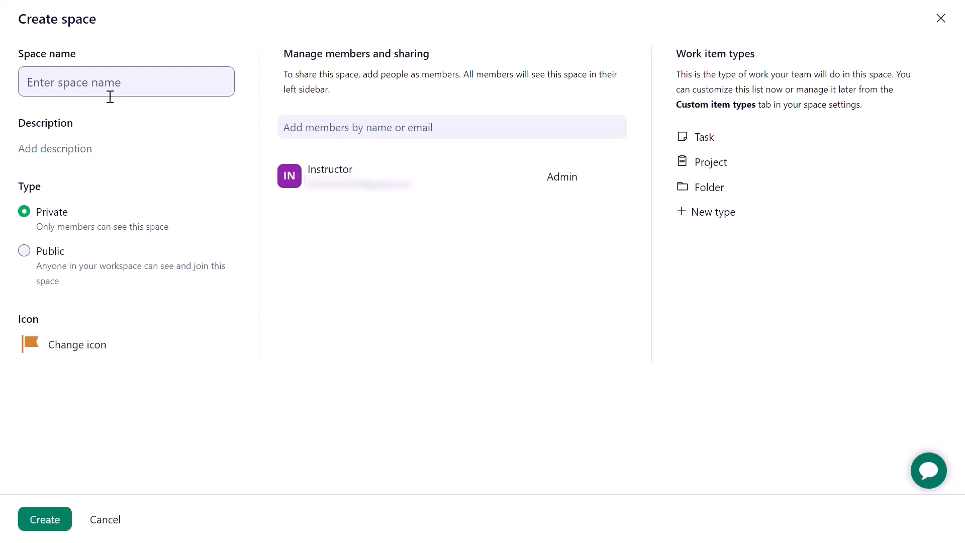
pyautogui.click(110, 96)
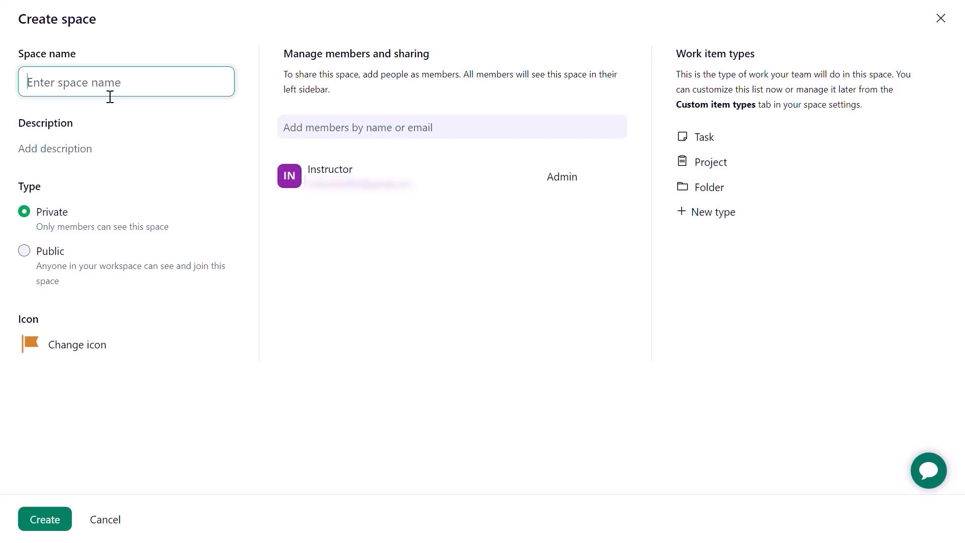
pyautogui.write('IT Department')
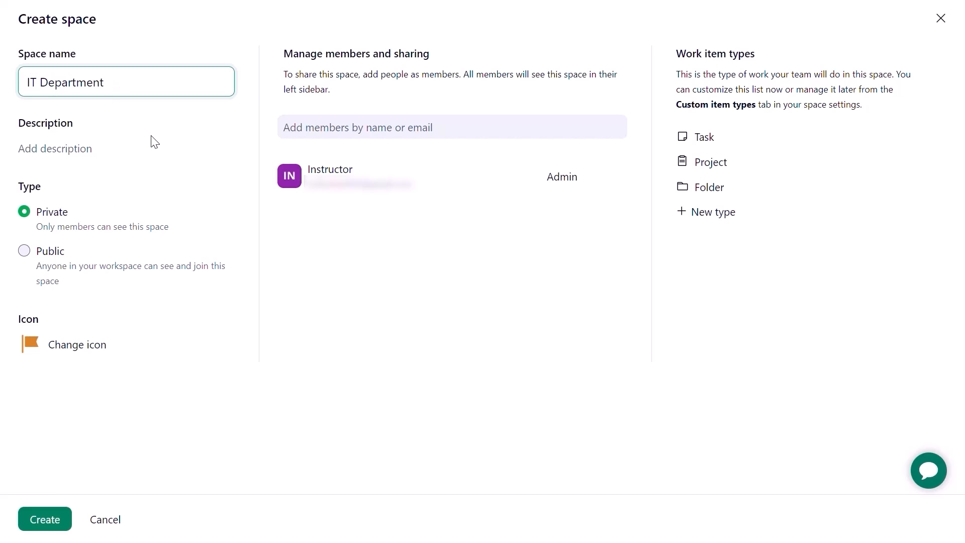
pyautogui.click(115, 157)
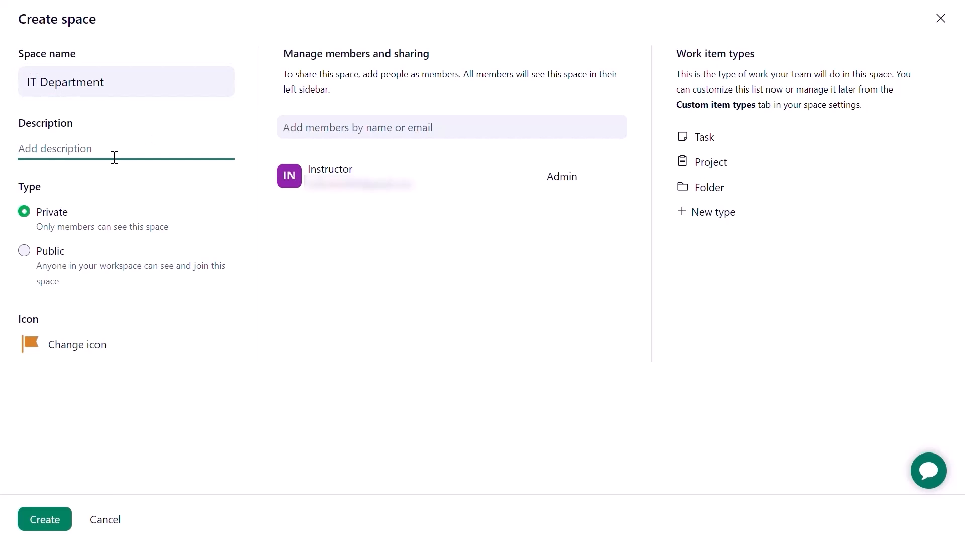
pyautogui.click(103, 180)
pyautogui.click(64, 259)
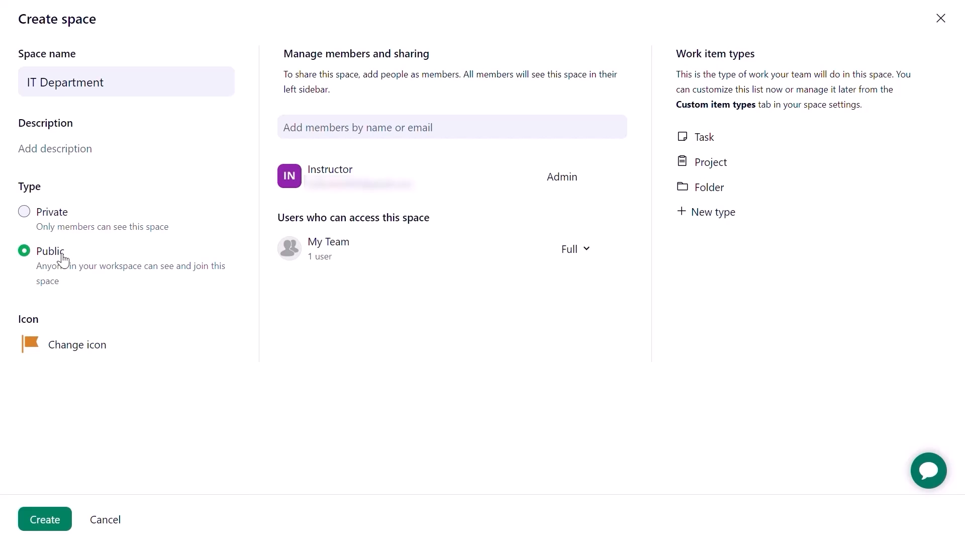
pyautogui.click(53, 231)
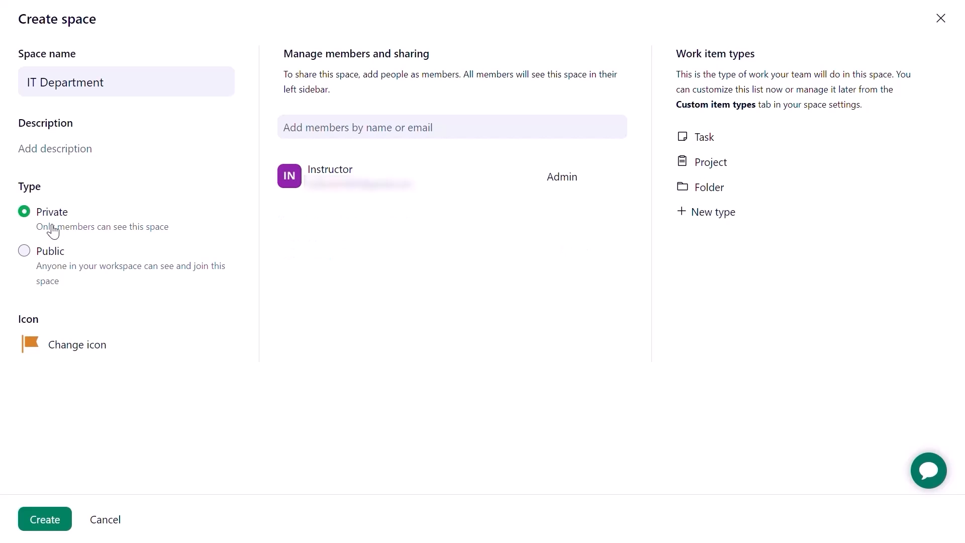
# - Change the new space's icon to a blue rocket
pyautogui.click(31, 344)
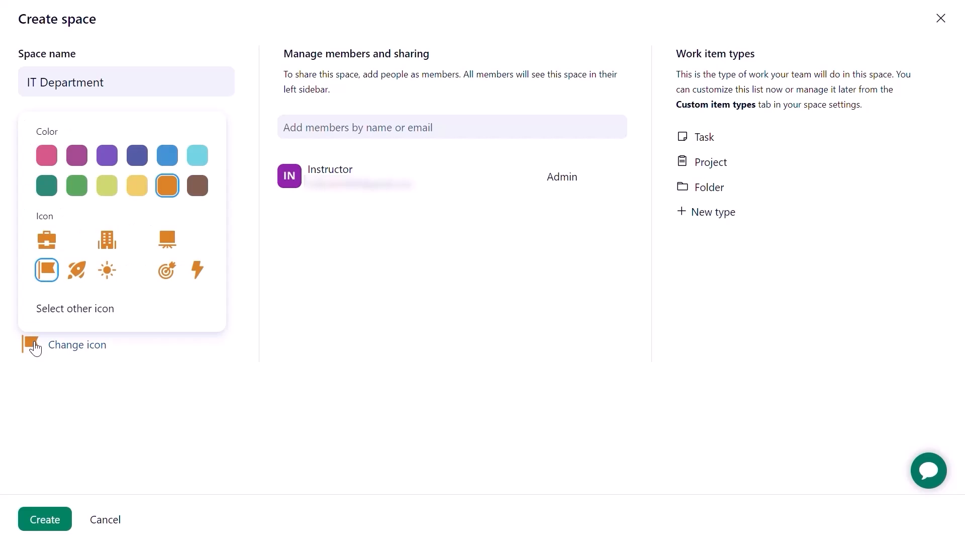
pyautogui.click(181, 159)
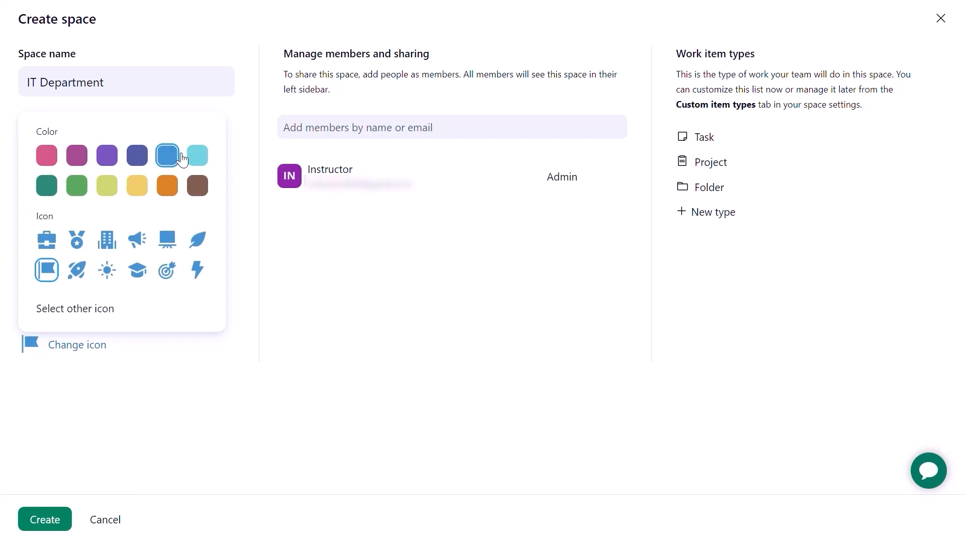
pyautogui.click(87, 273)
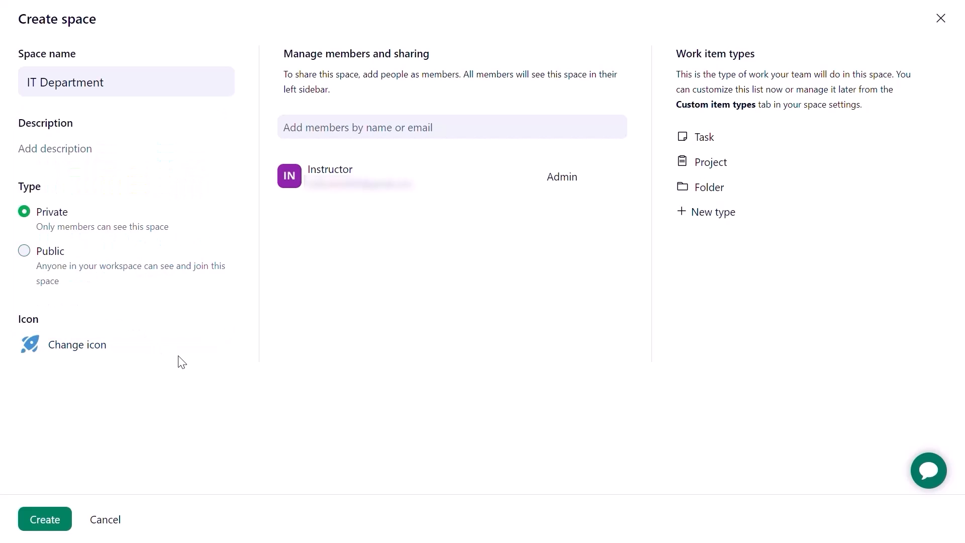
# - Check the suggested members without adding any and create the IT Department space
pyautogui.click(393, 141)
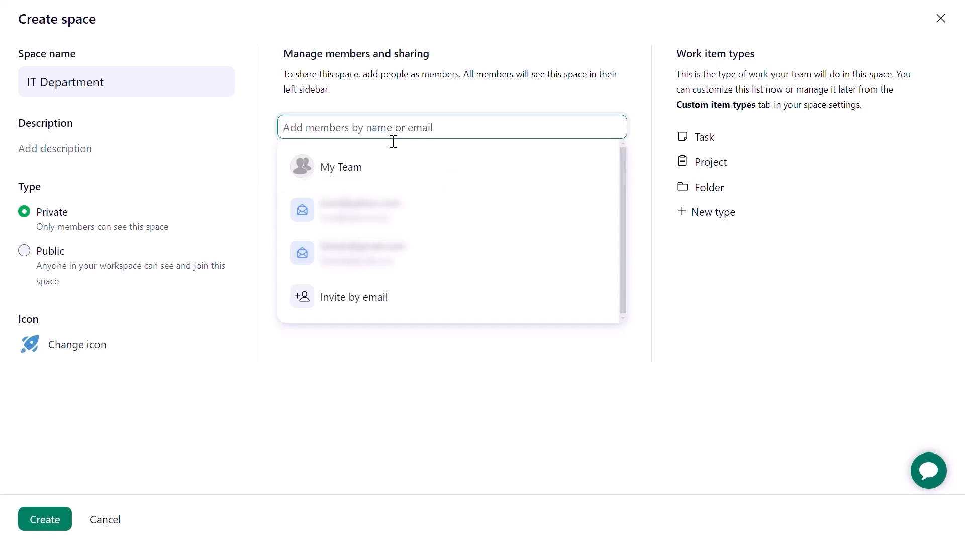
pyautogui.click(427, 107)
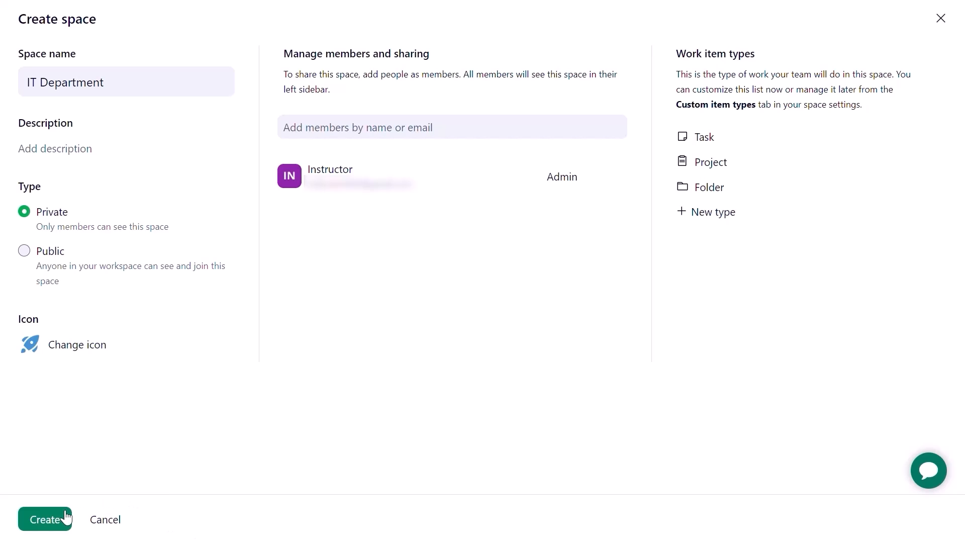
pyautogui.click(59, 520)
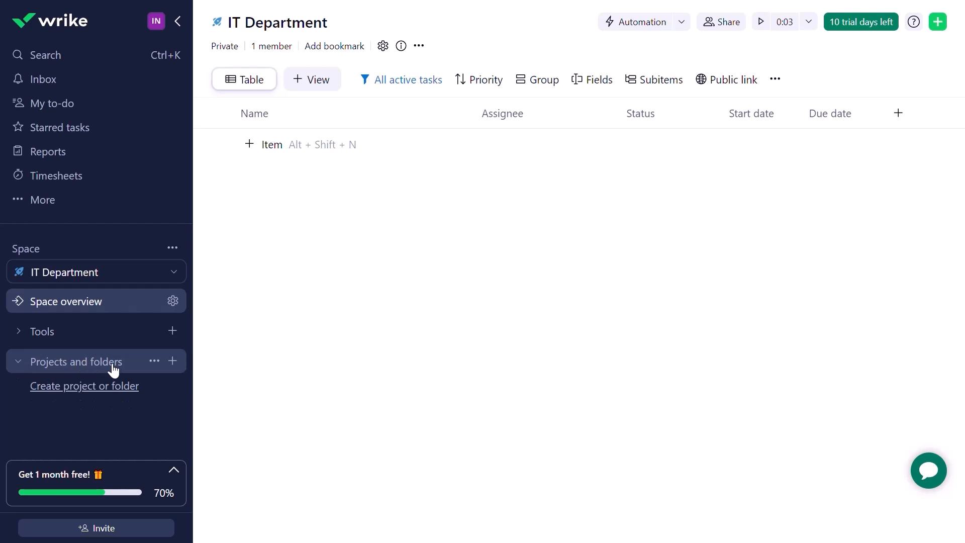
# - Start a new project in the IT Department space and name it Updating client websites
pyautogui.click(172, 361)
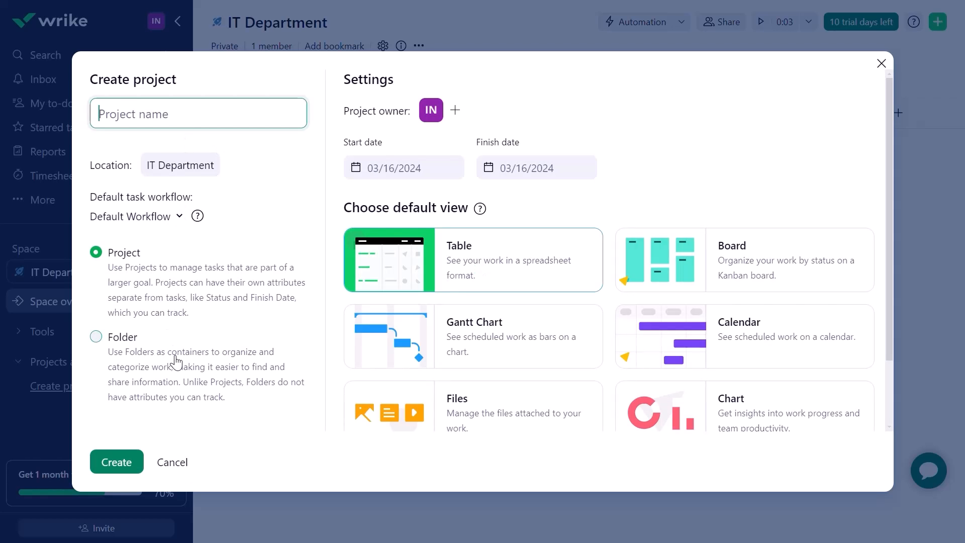
pyautogui.click(181, 463)
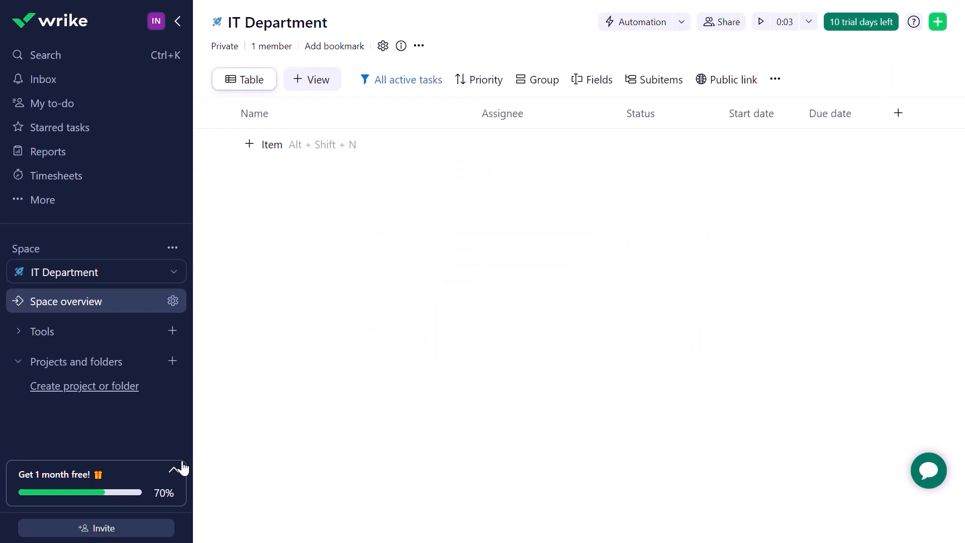
pyautogui.click(944, 28)
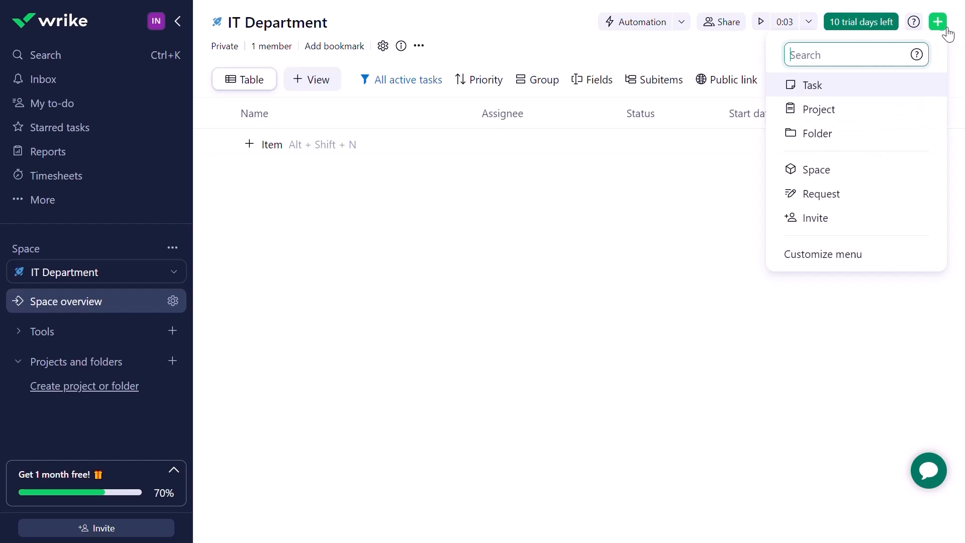
pyautogui.click(839, 115)
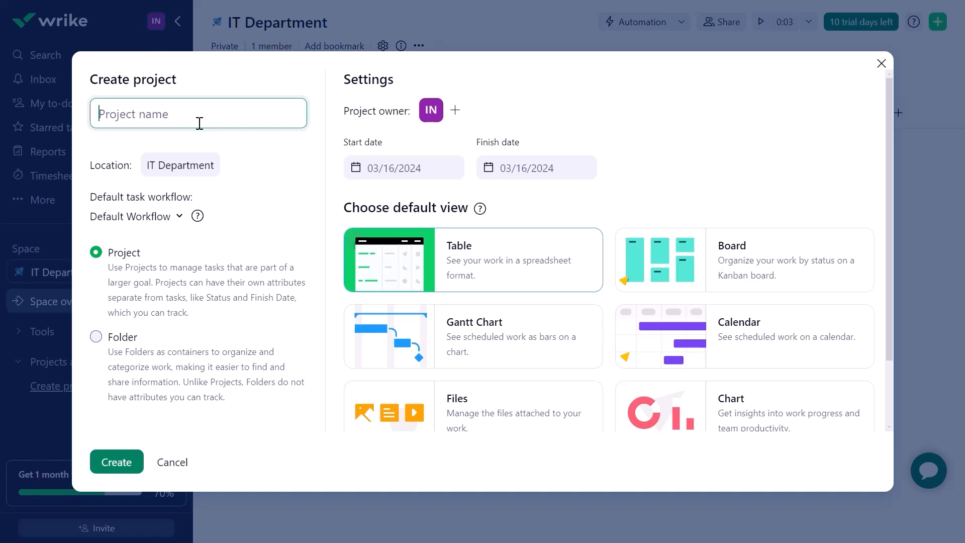
pyautogui.write('IT D')
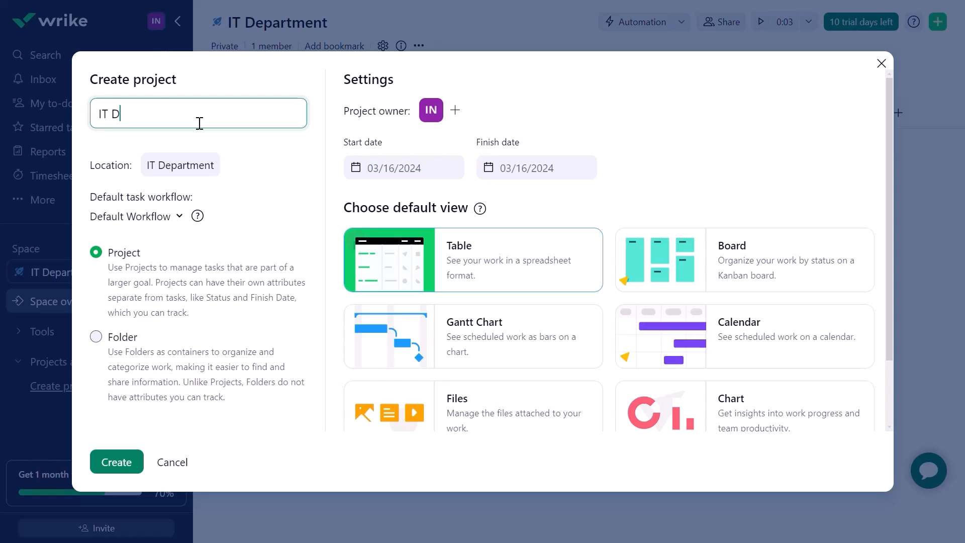
pyautogui.write('epartment')
pyautogui.hotkey('ctrl', 'a')
pyautogui.press('BackSpace')
pyautogui.write('Updating client websit')
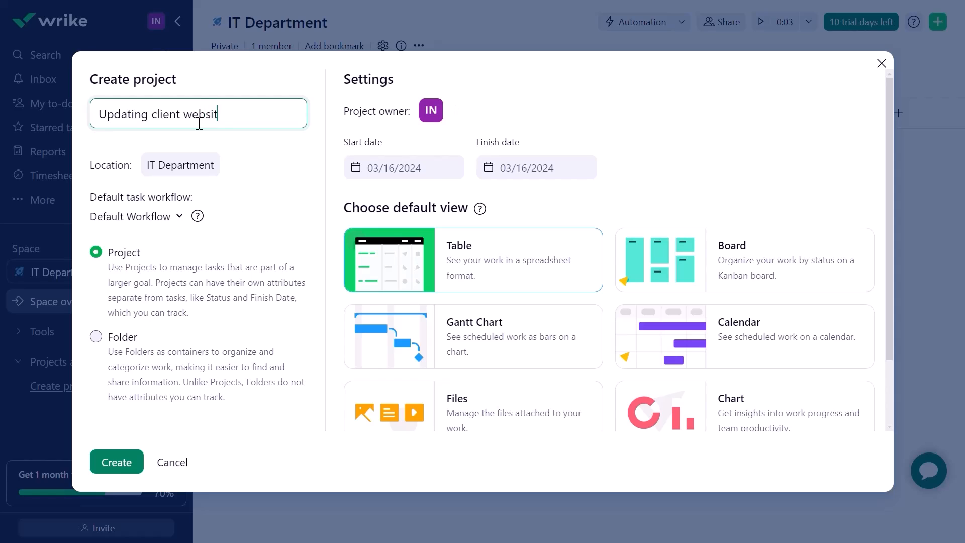
pyautogui.write('es')
# - Try the Folder type, return to Project, and set the start date to 03/16/2024 and the finish date to 03/31/2024
pyautogui.moveTo(201, 172)
pyautogui.click(140, 360)
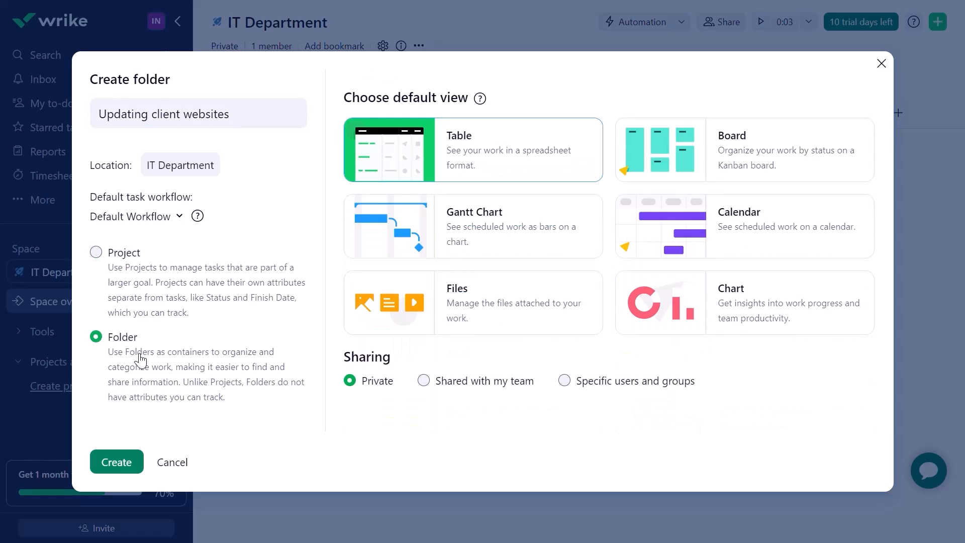
pyautogui.click(214, 295)
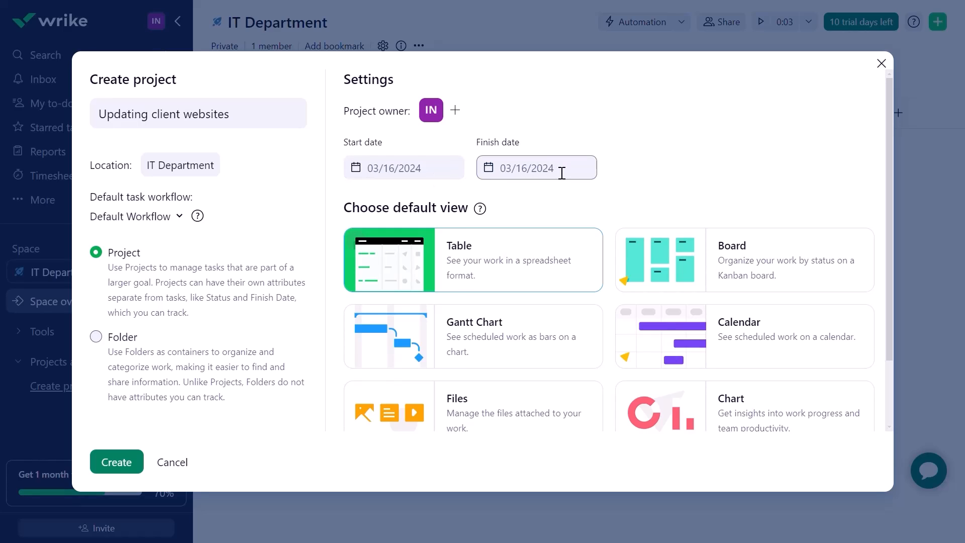
pyautogui.click(431, 168)
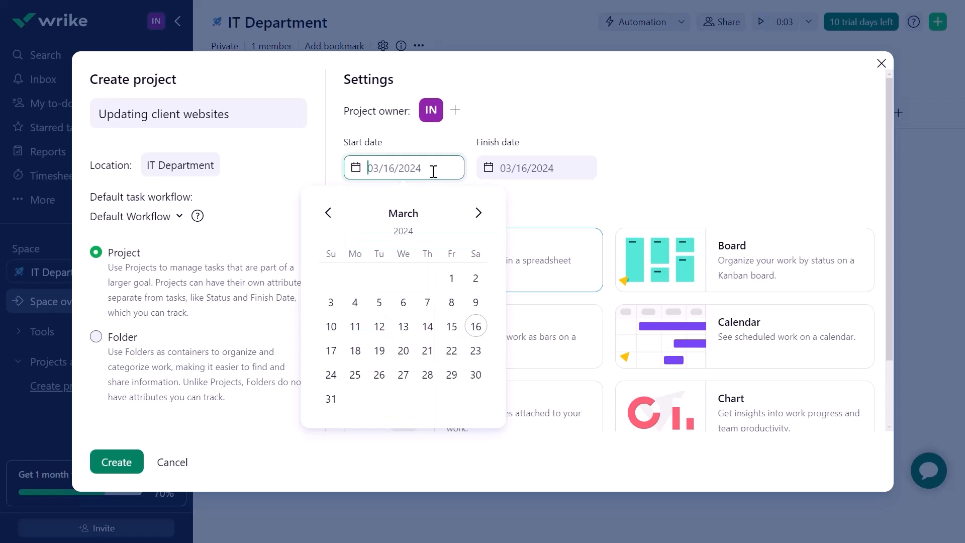
pyautogui.click(475, 326)
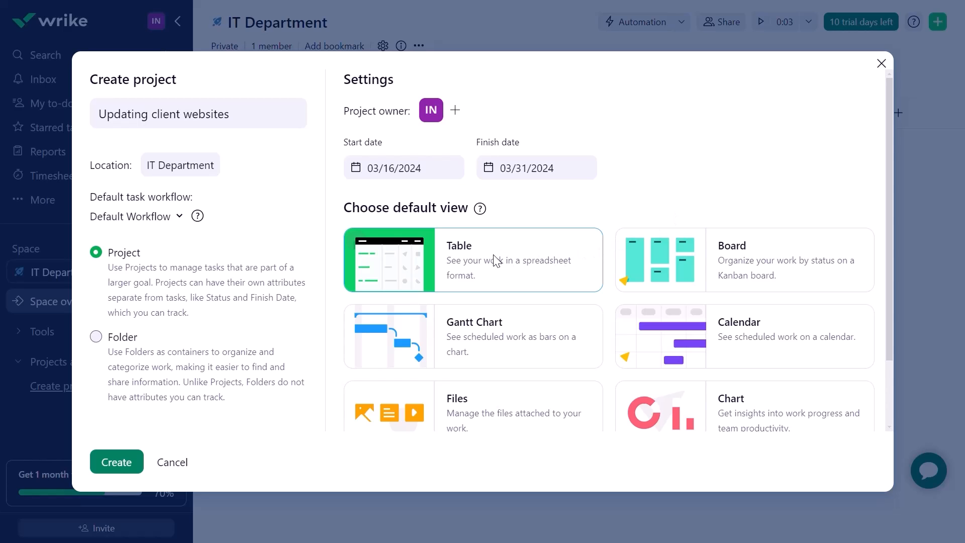
# - Try the Board, Calendar, Gantt Chart, Files and Chart default views, return to Table and create the project
pyautogui.click(693, 272)
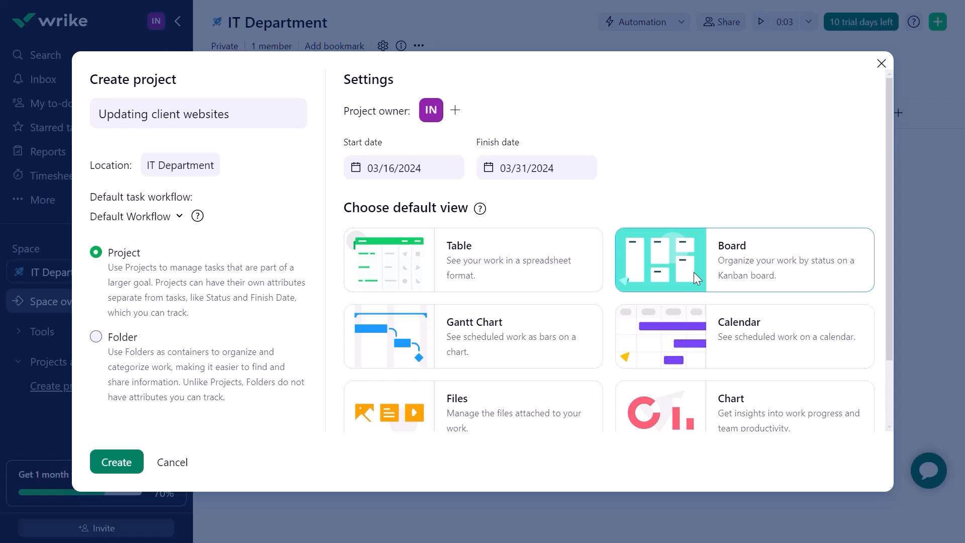
pyautogui.click(712, 340)
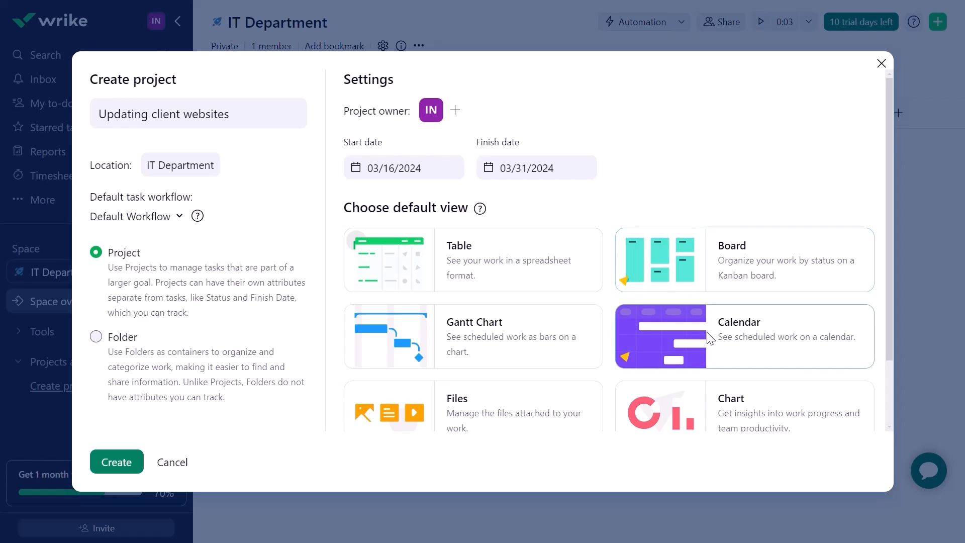
pyautogui.click(482, 351)
pyautogui.click(508, 415)
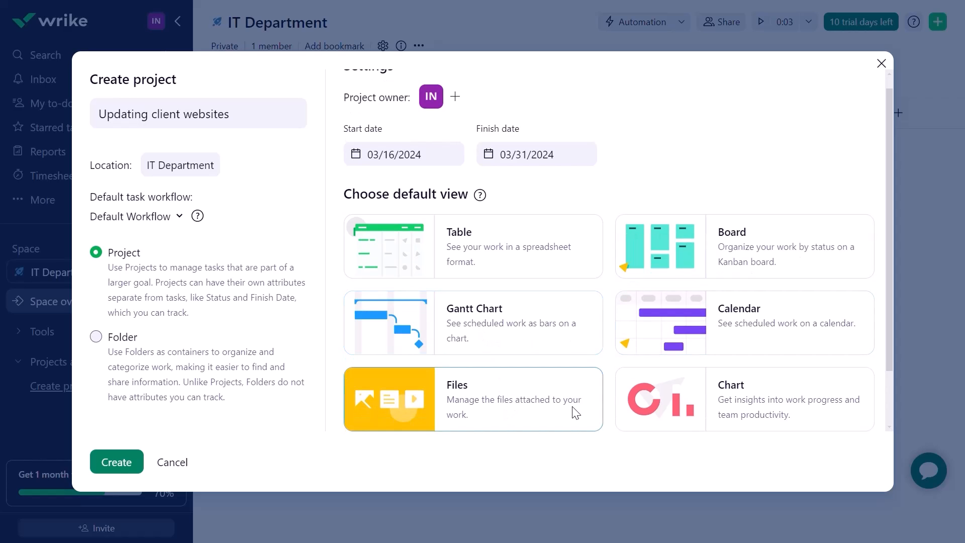
pyautogui.click(747, 413)
pyautogui.click(492, 249)
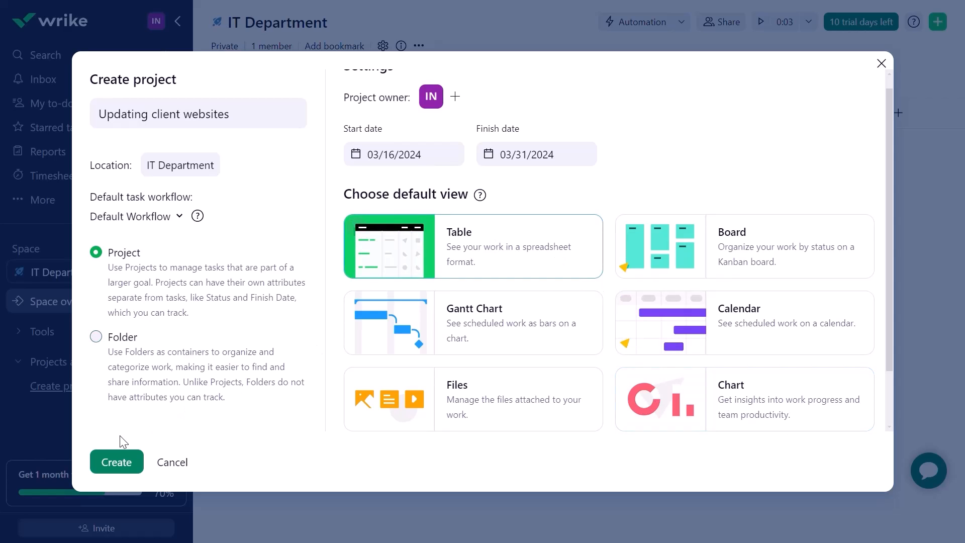
pyautogui.click(117, 461)
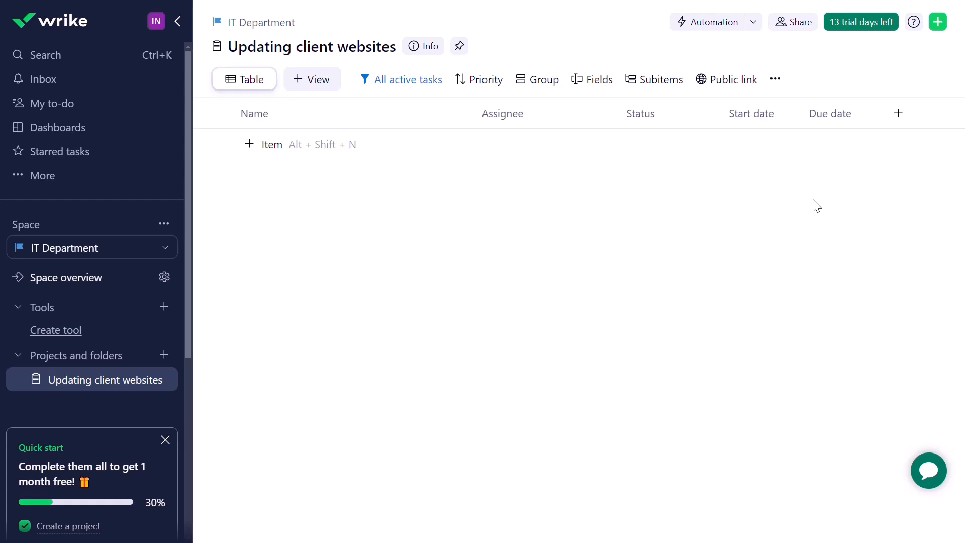
# - Add the tasks Define scope of updates and Review current client websites to the project table
pyautogui.click(938, 22)
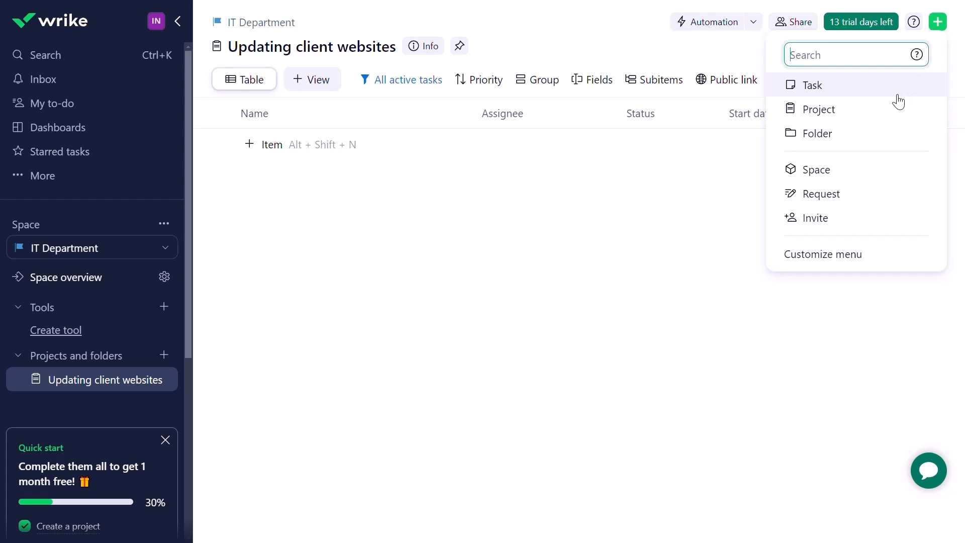
pyautogui.click(623, 308)
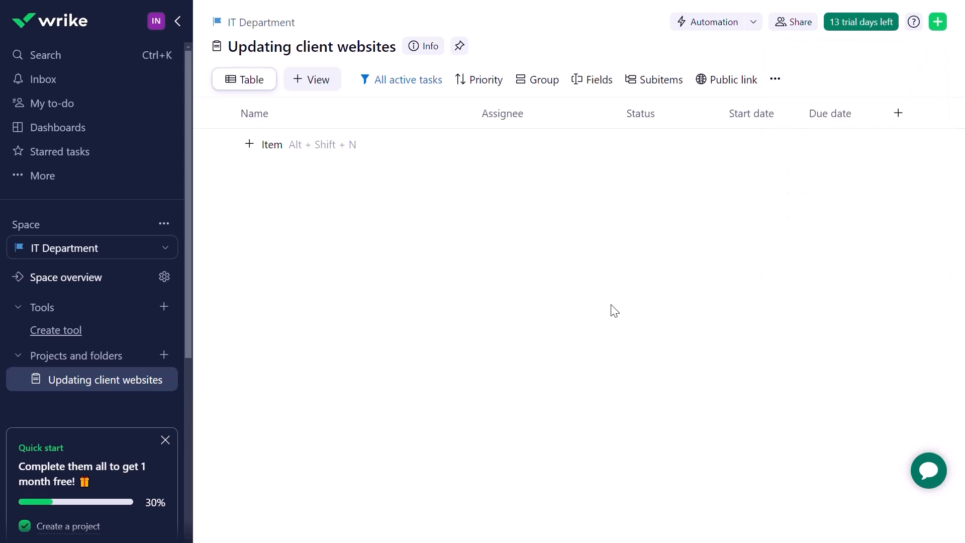
pyautogui.click(268, 151)
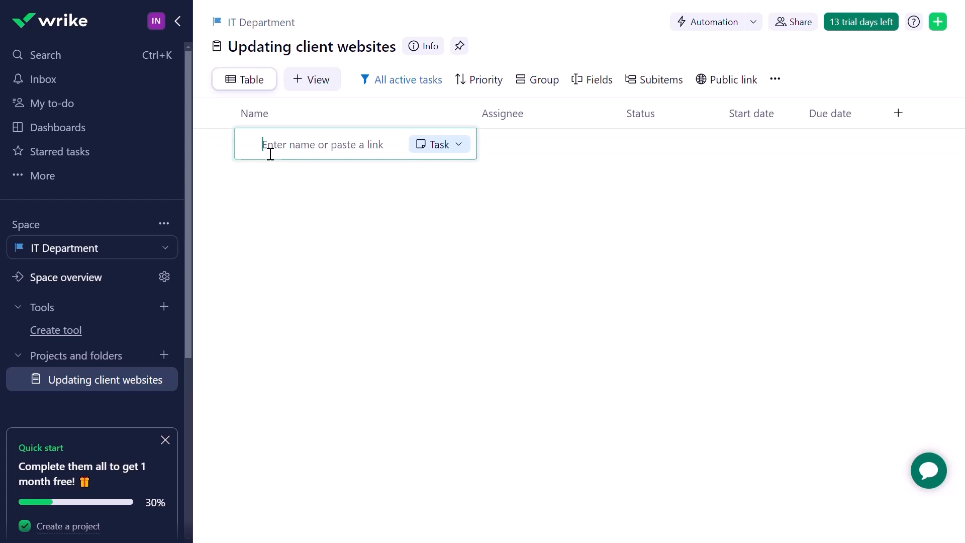
pyautogui.write('Define scope of updates')
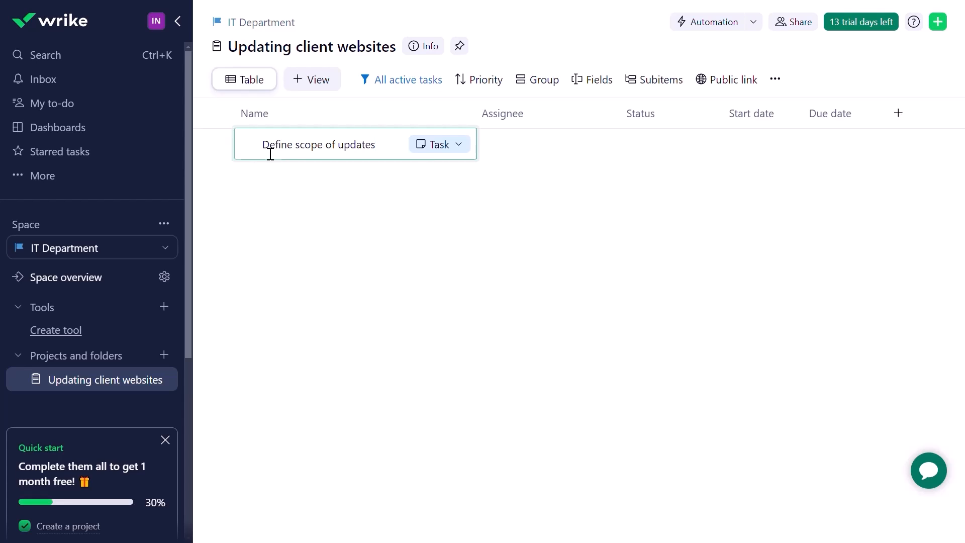
pyautogui.press('Return')
pyautogui.write('Review current clien')
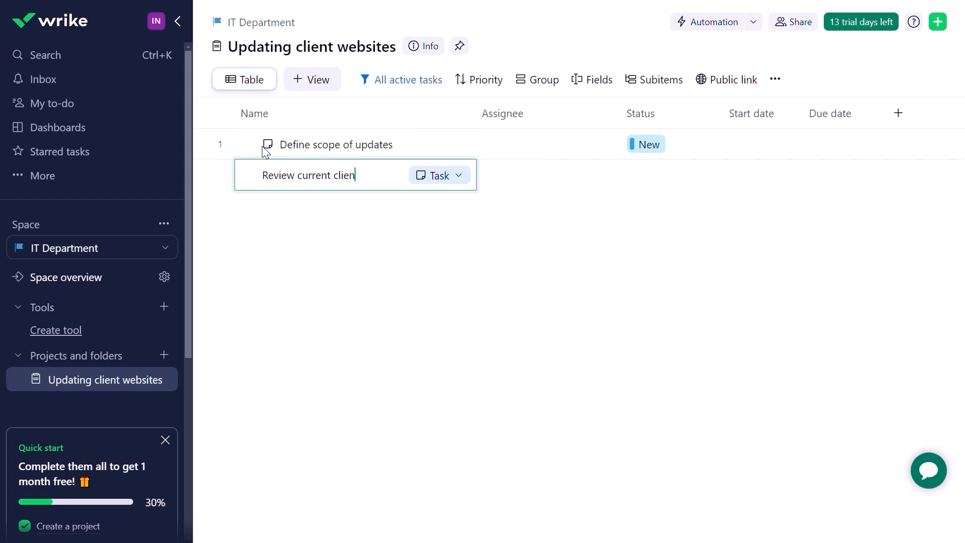
pyautogui.write('t websites')
pyautogui.press('Return')
# - Add a third task named Identify required updates and improvements to the project
pyautogui.write('Identify re')
pyautogui.write('qu')
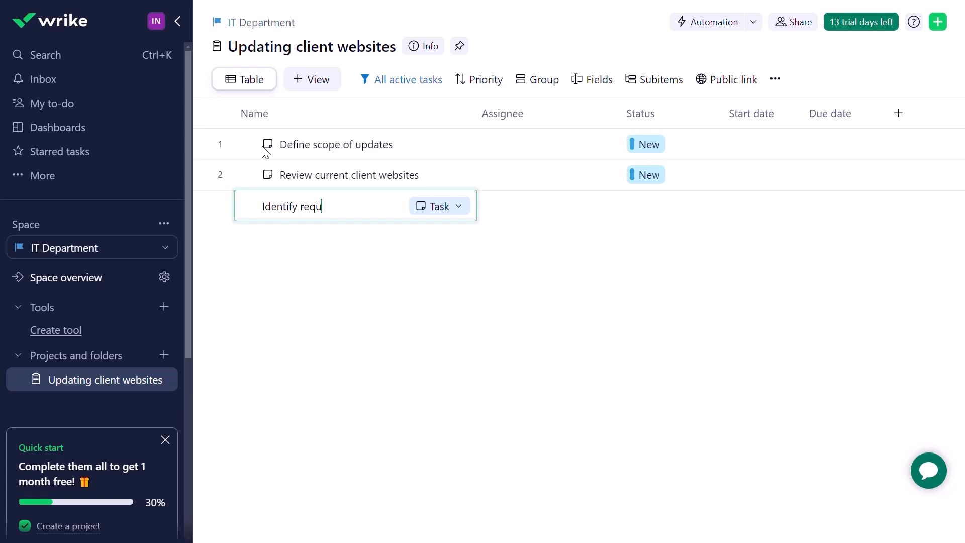
pyautogui.write('ired updates and impr')
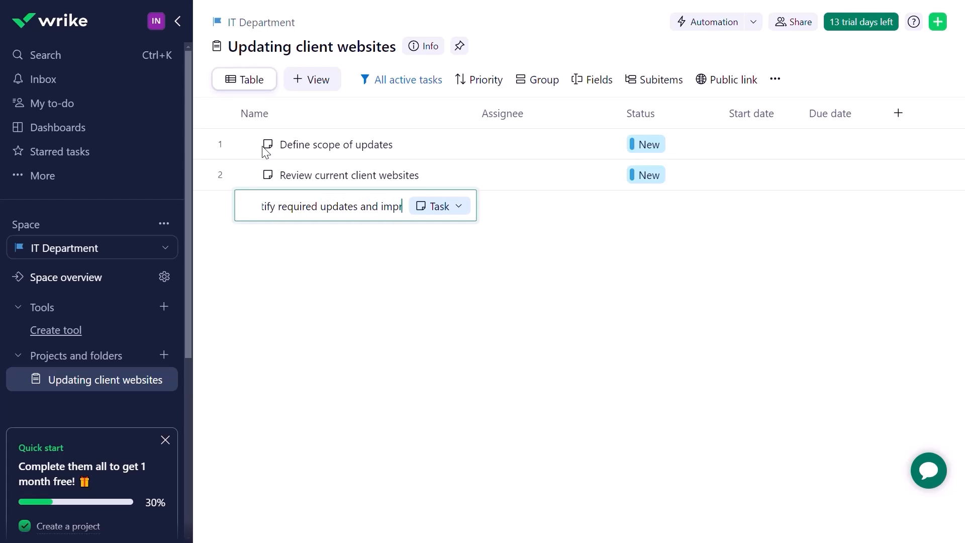
pyautogui.write('ovements')
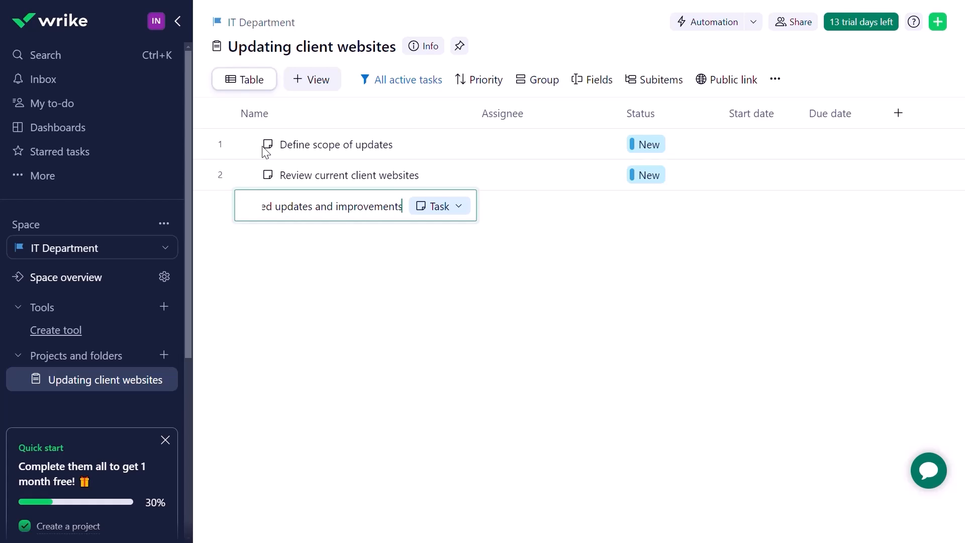
pyautogui.press('Return')
pyautogui.click(452, 487)
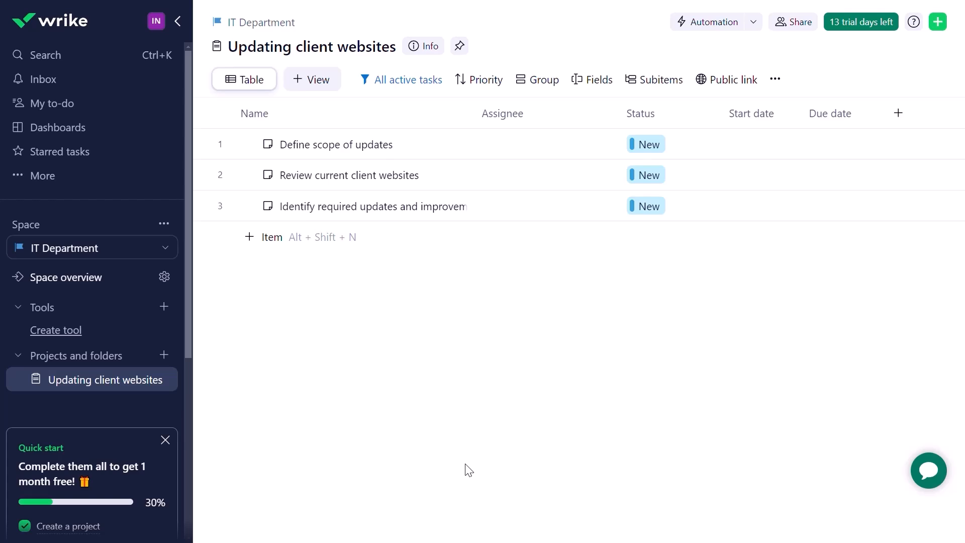
# - Open the details of the Define scope of updates task and add a subitem task named Determine resources
pyautogui.click(387, 147)
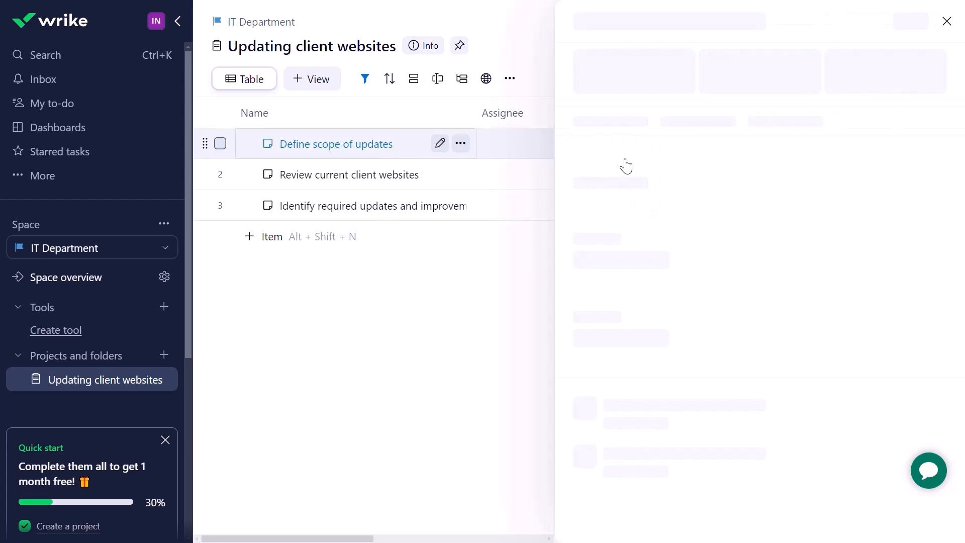
pyautogui.click(465, 144)
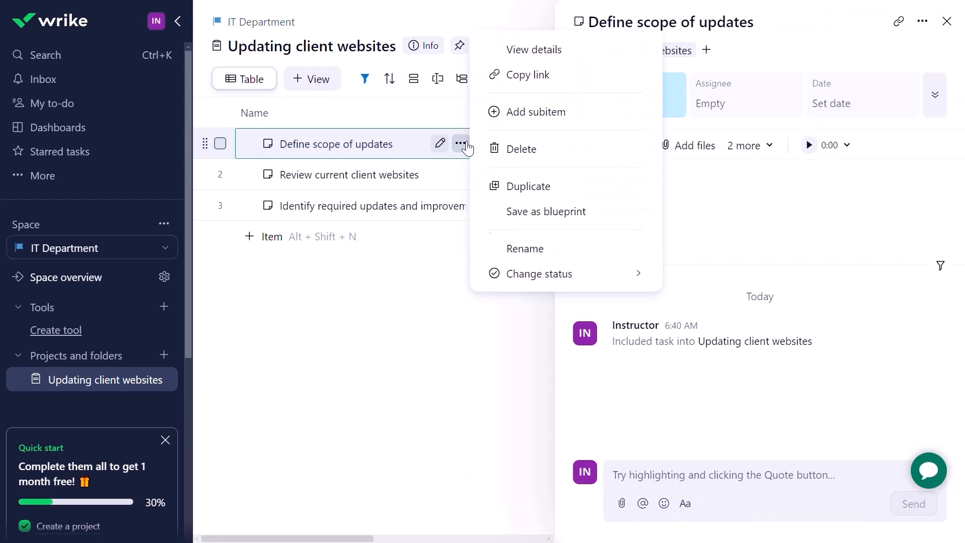
pyautogui.click(567, 39)
pyautogui.click(929, 286)
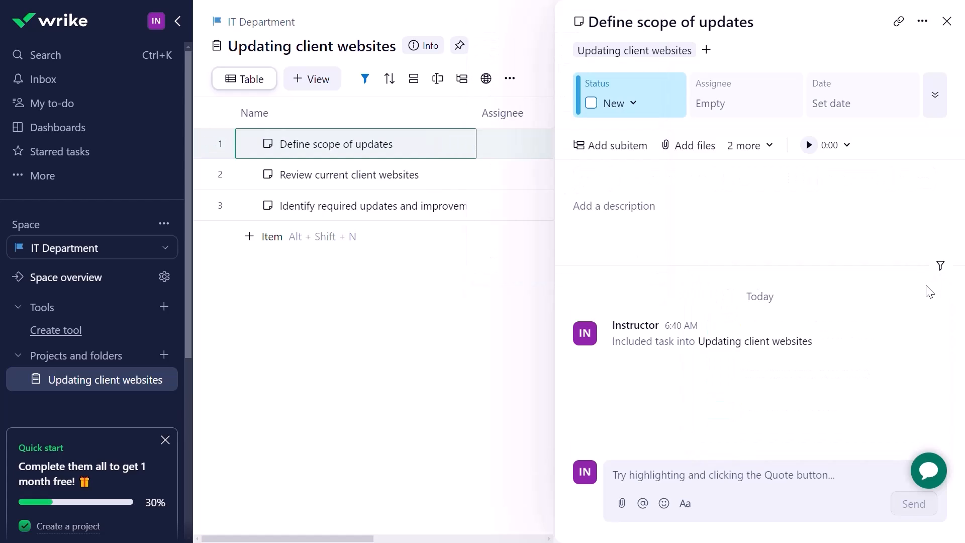
pyautogui.click(620, 146)
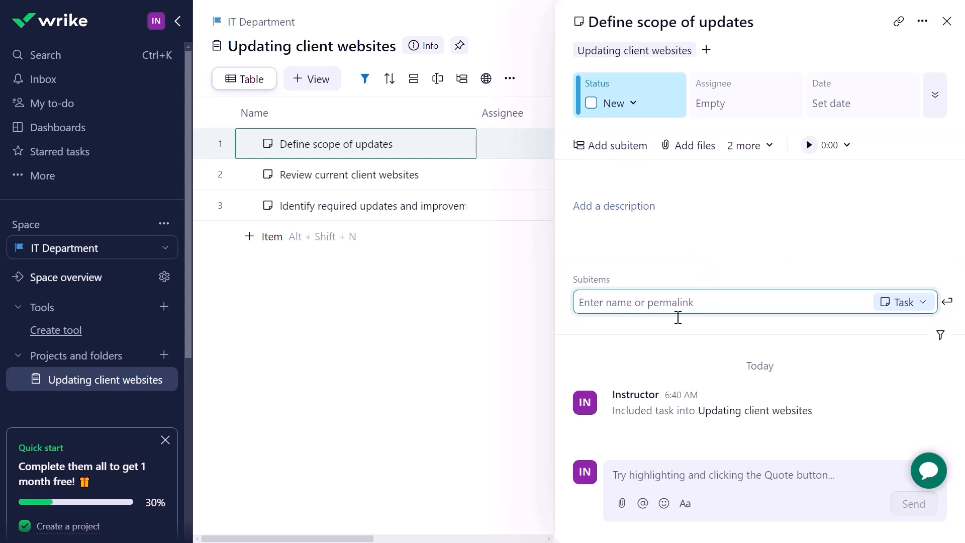
pyautogui.write('Determine resources')
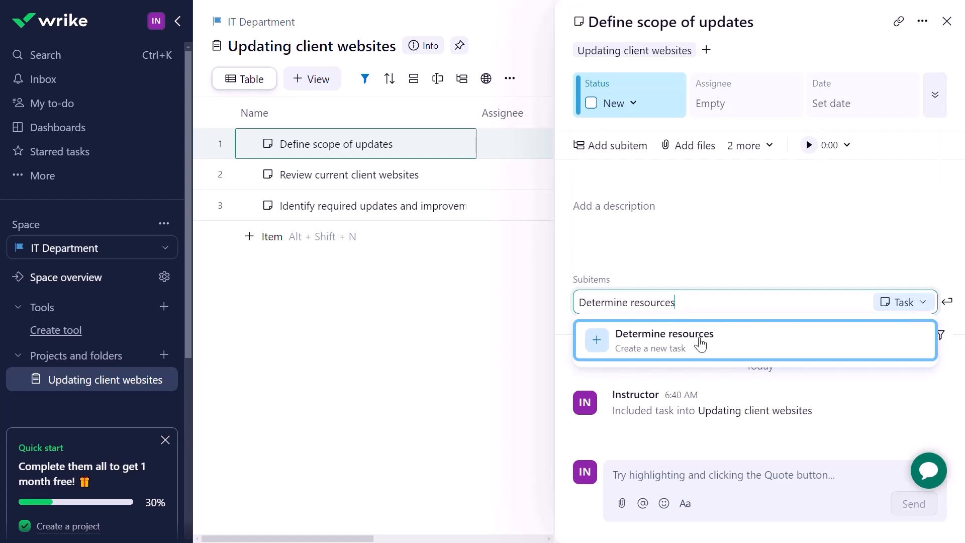
pyautogui.click(682, 346)
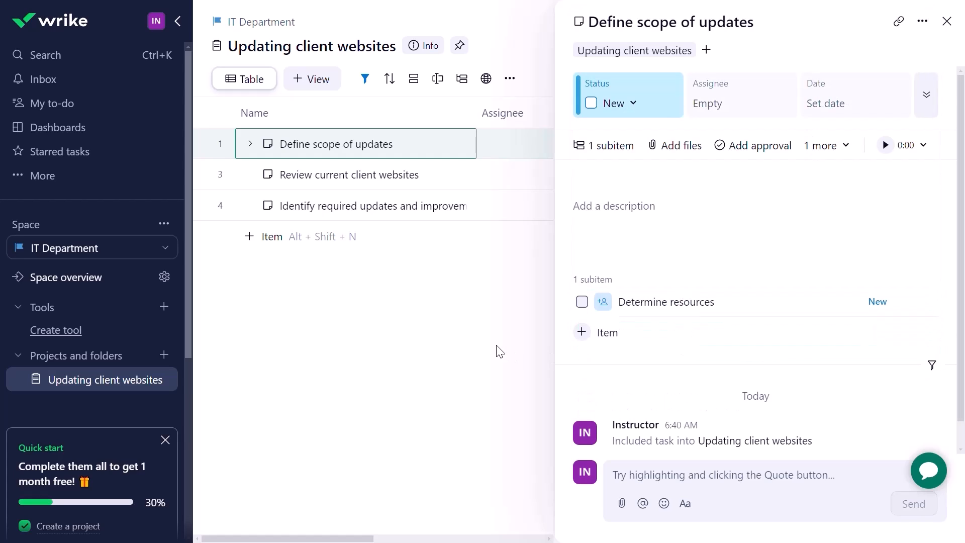
# - Expand the Define scope of updates task in the table to show its subitem and close the task details
pyautogui.click(250, 145)
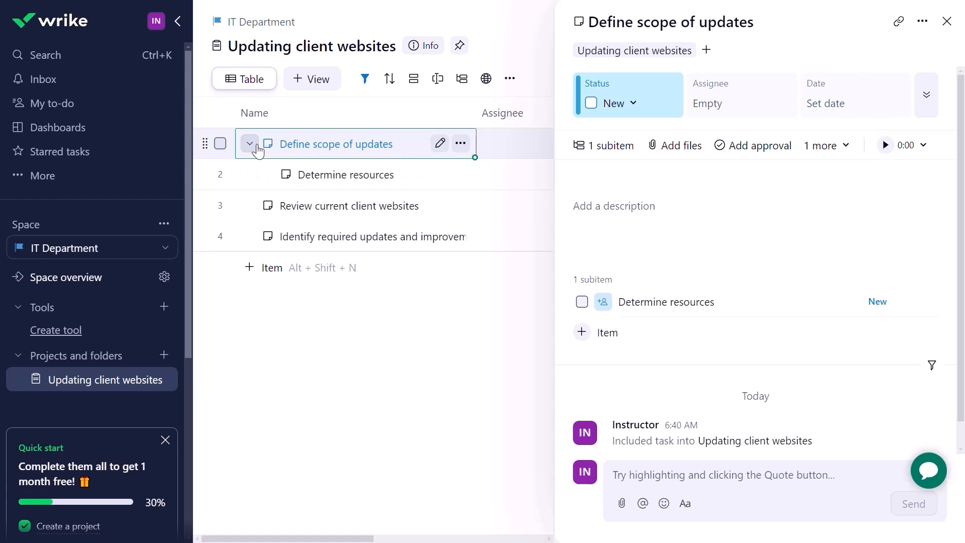
pyautogui.click(378, 345)
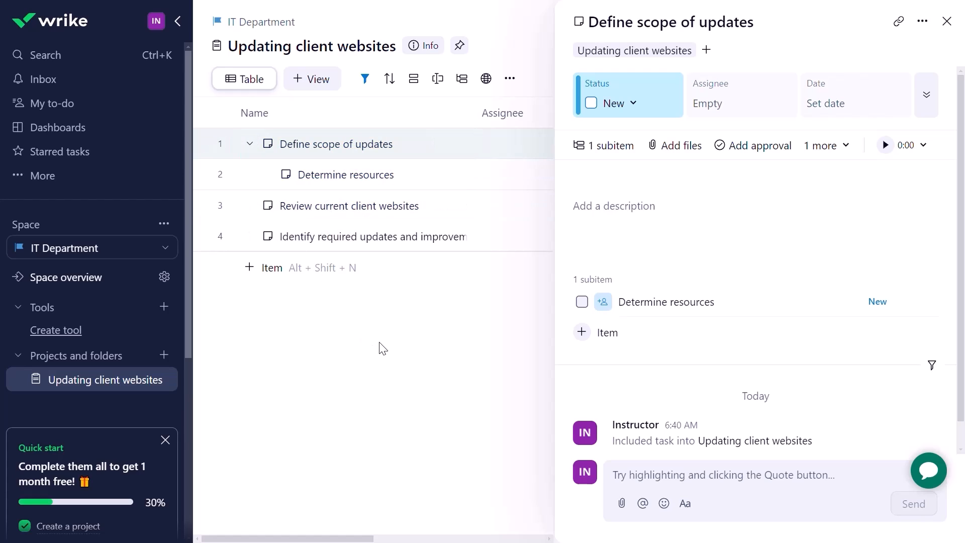
pyautogui.click(947, 23)
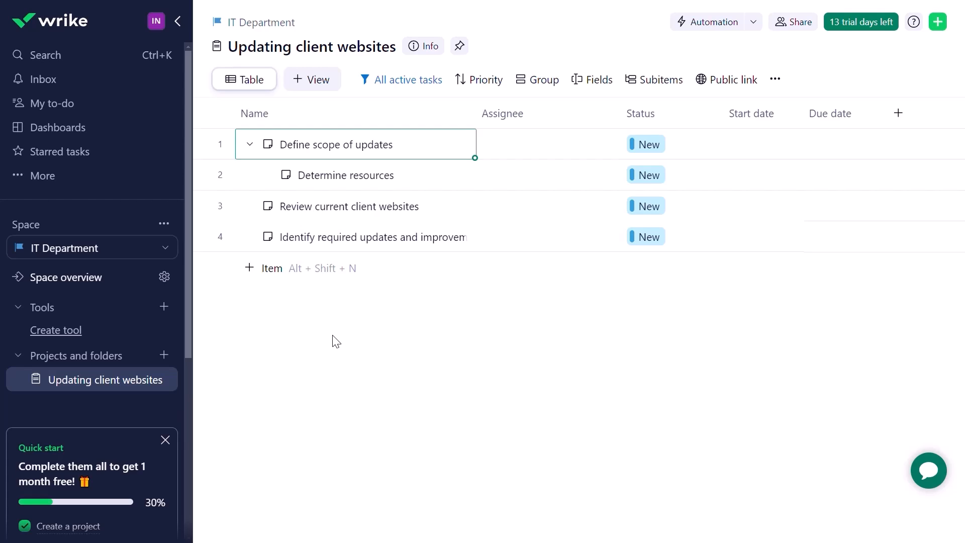
# - Add a task named Research and Planning at the end of the project's task list
pyautogui.click(263, 275)
pyautogui.write('Research and Planning')
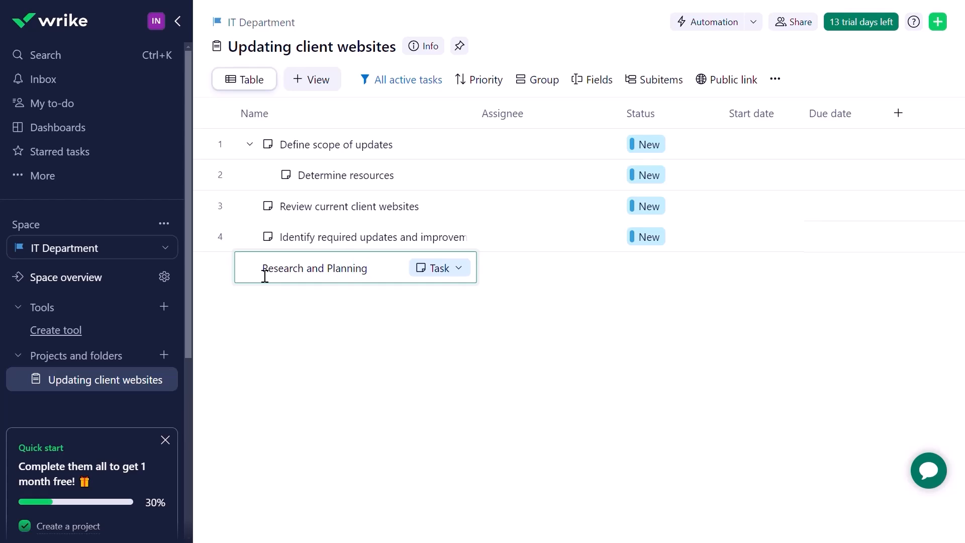
pyautogui.press('Return')
pyautogui.click(388, 384)
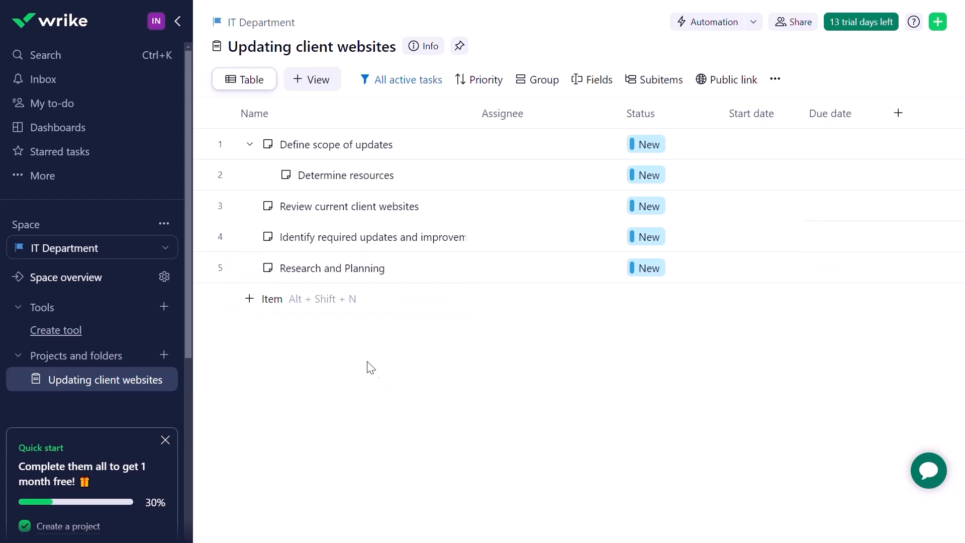
# - Move the Research and Planning task to the start of the project's task list, and open and close its details
pyautogui.moveTo(215, 280); pyautogui.dragTo(228, 142)
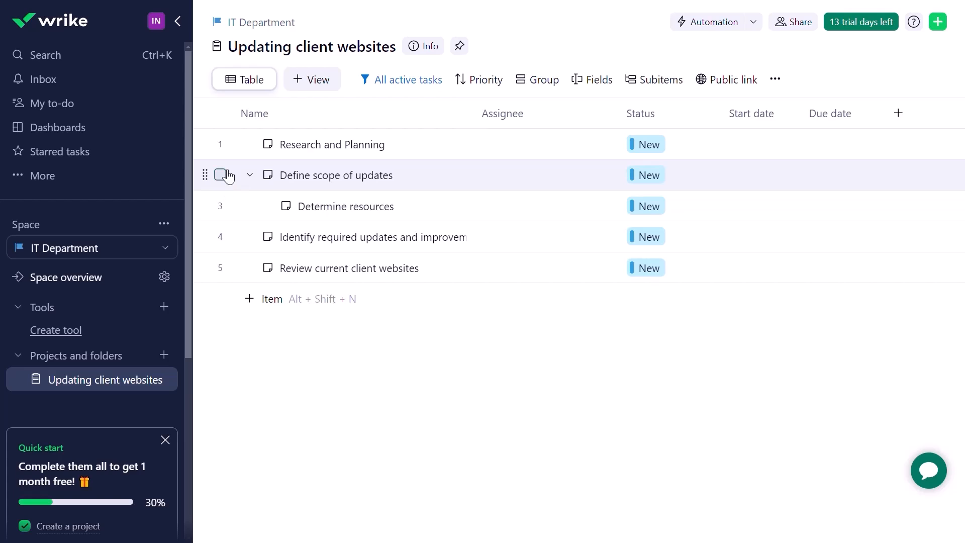
pyautogui.click(415, 151)
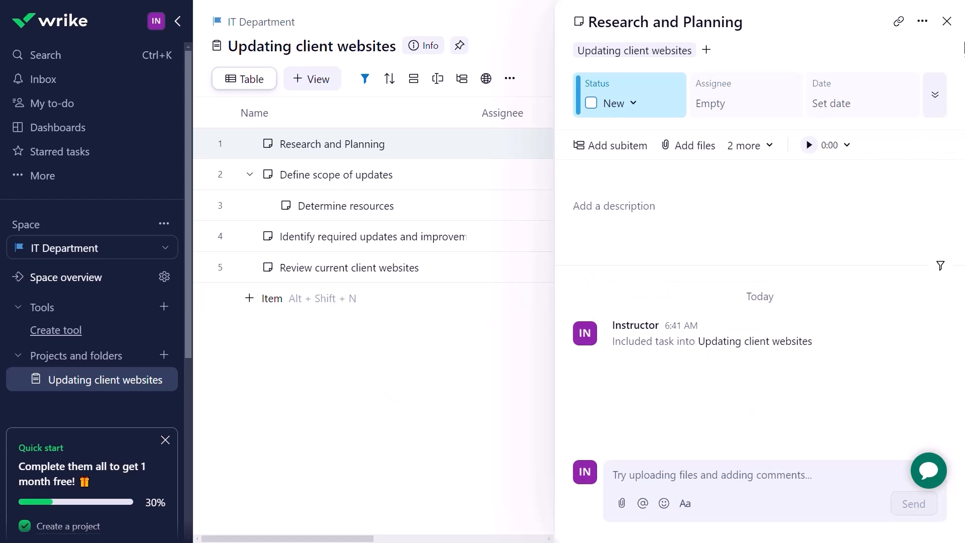
pyautogui.click(947, 22)
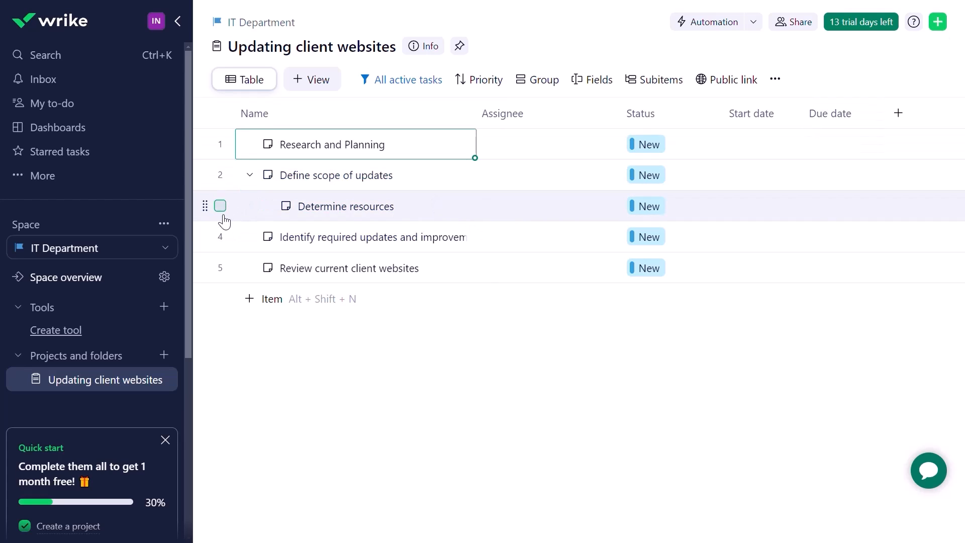
# - Nest Identify required updates, Review current client websites and Define scope of updates as subitems under the Research and Planning task
pyautogui.moveTo(214, 247); pyautogui.dragTo(344, 140)
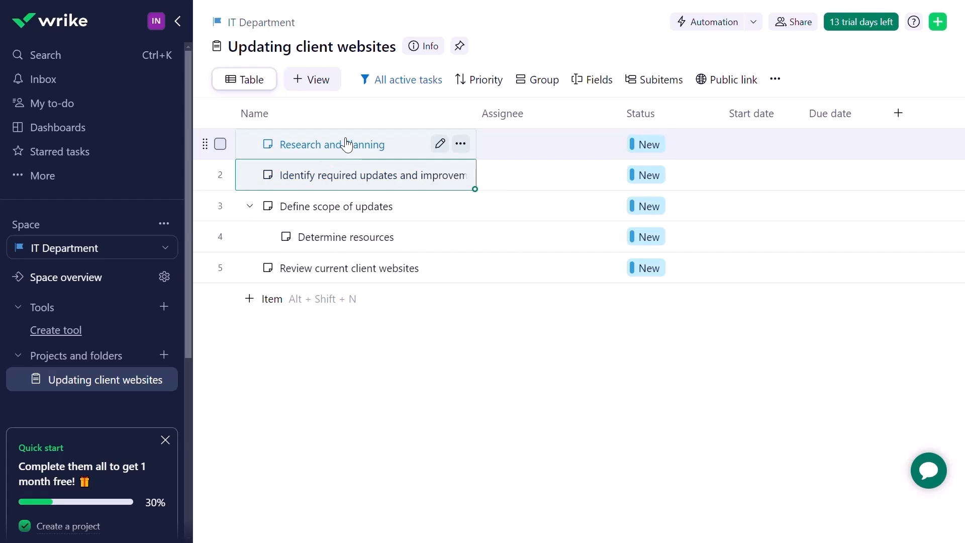
pyautogui.moveTo(215, 186); pyautogui.dragTo(309, 151)
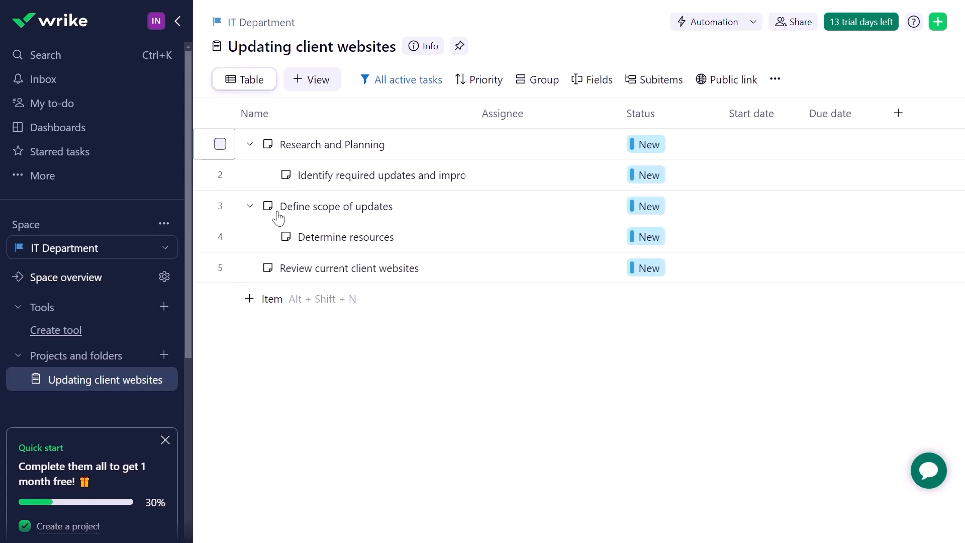
pyautogui.click(254, 144)
pyautogui.click(254, 145)
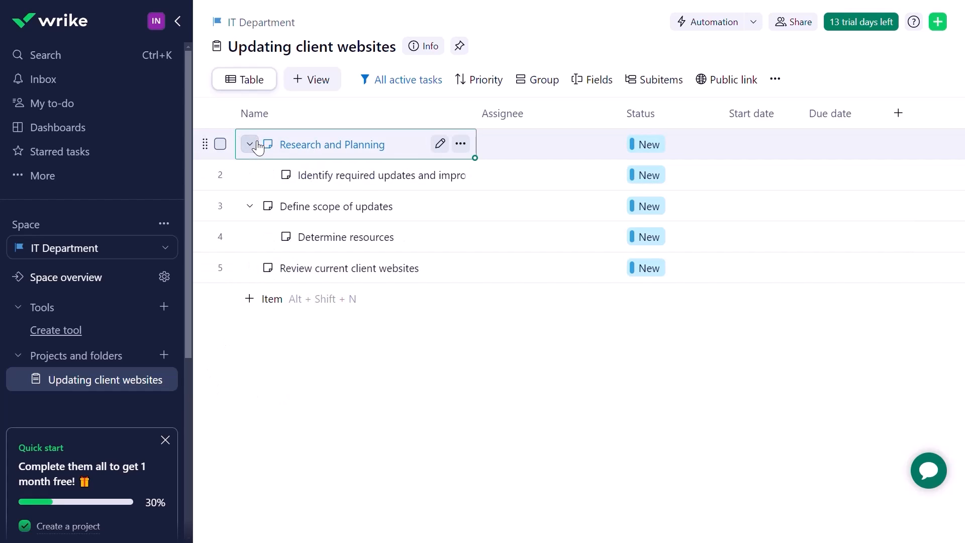
pyautogui.moveTo(216, 276); pyautogui.dragTo(312, 152)
pyautogui.moveTo(219, 239); pyautogui.dragTo(312, 145)
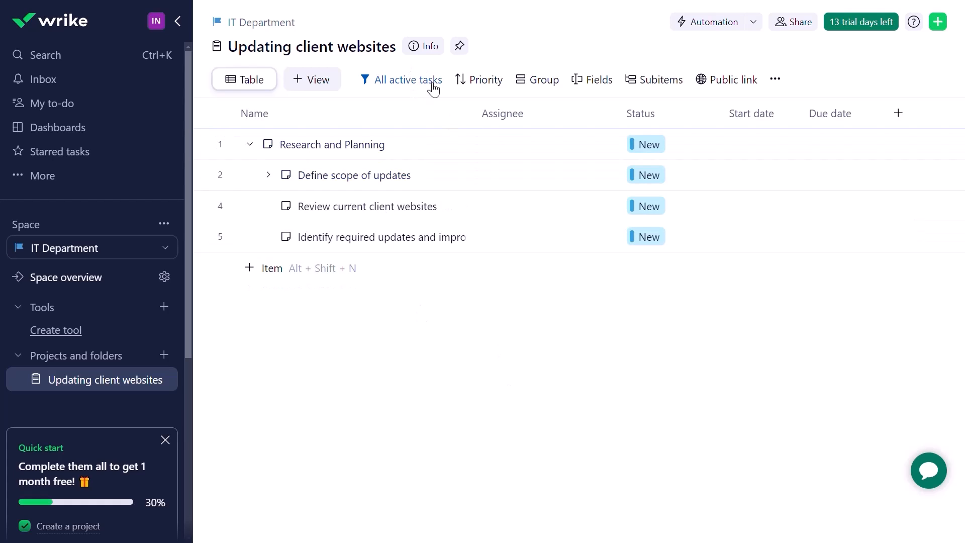
# - Set the Research and Planning task's start date to 03/14/2024 and due date to 03/27/2024
pyautogui.click(476, 88)
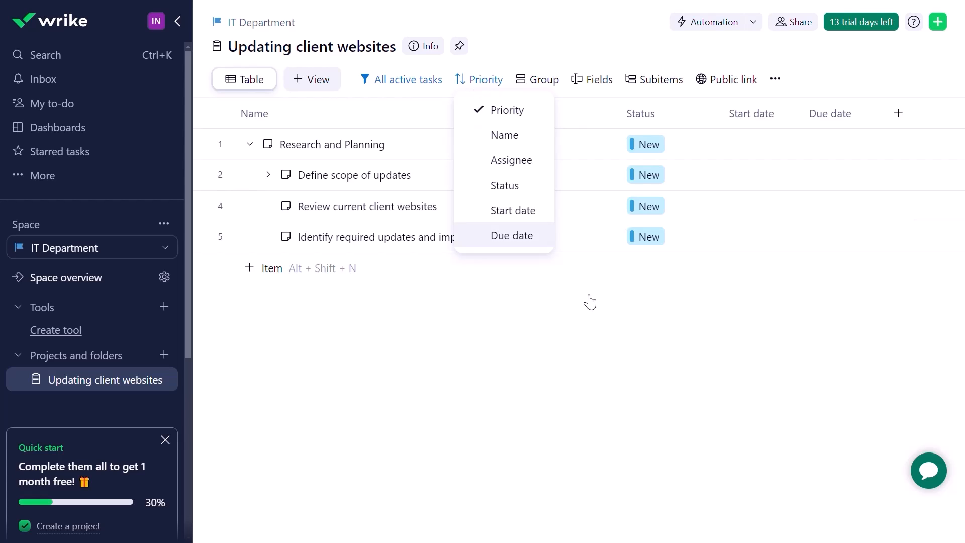
pyautogui.click(745, 145)
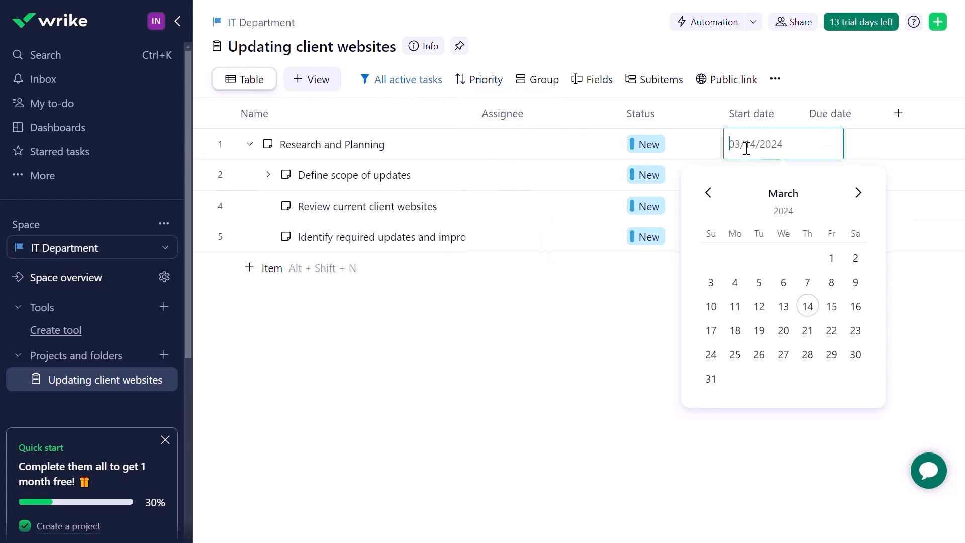
pyautogui.click(807, 306)
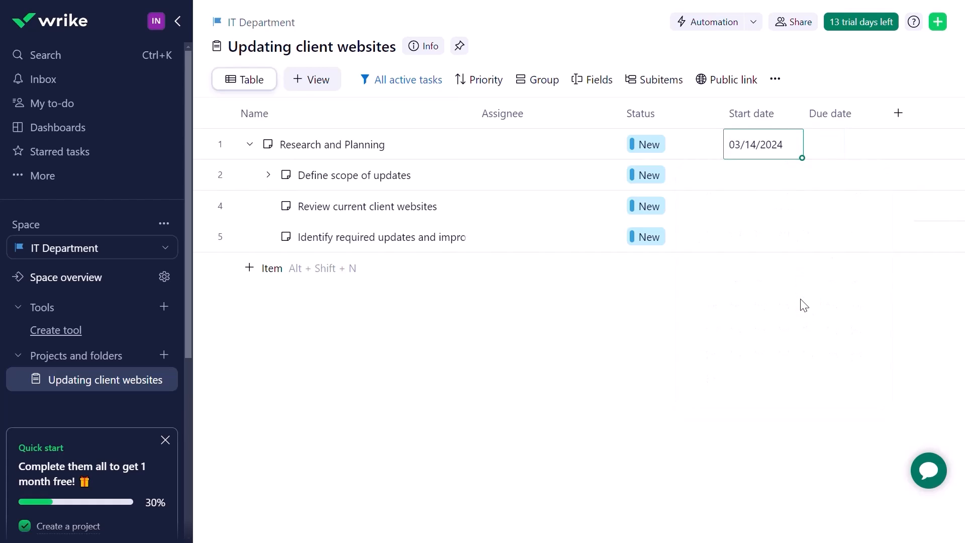
pyautogui.click(842, 144)
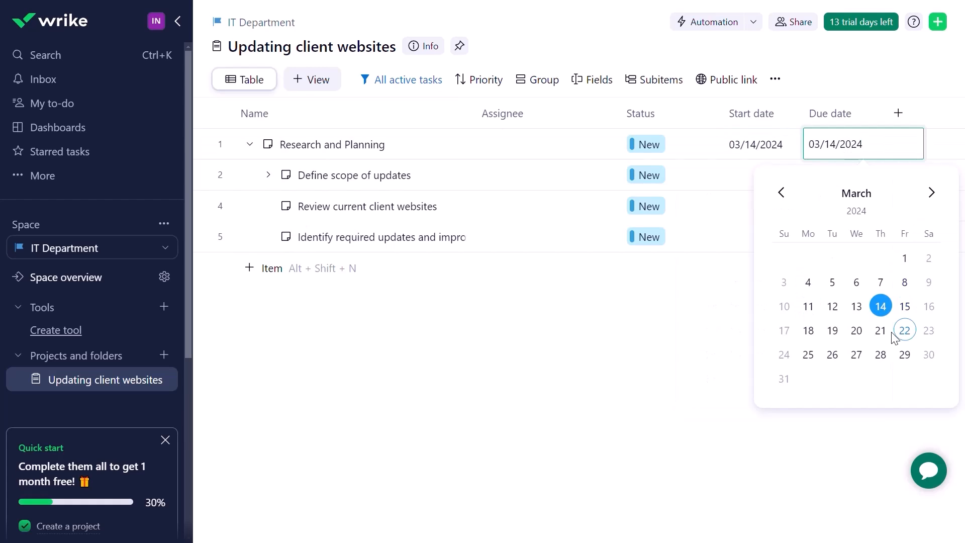
pyautogui.click(865, 356)
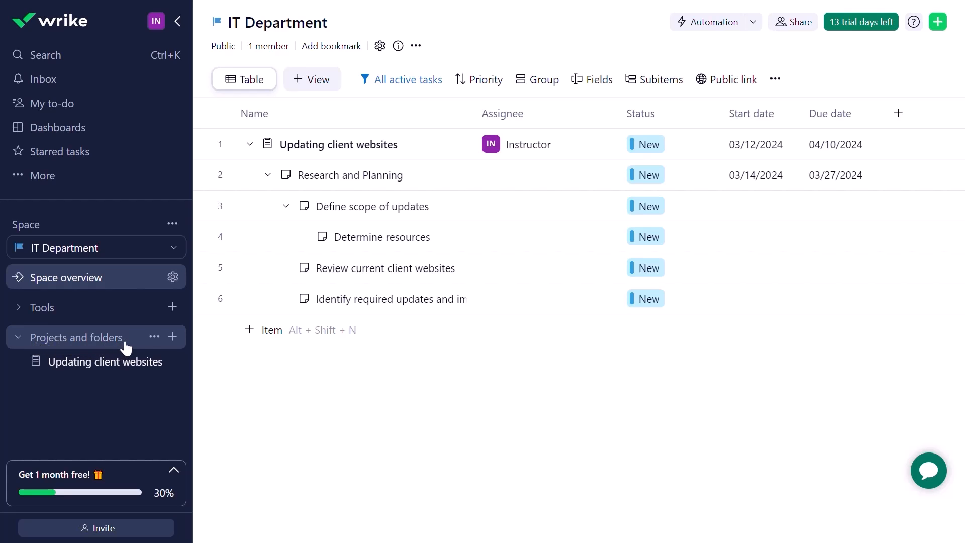
# - Create a folder named IT Department in the IT Department space, keeping the Table default view
pyautogui.click(173, 338)
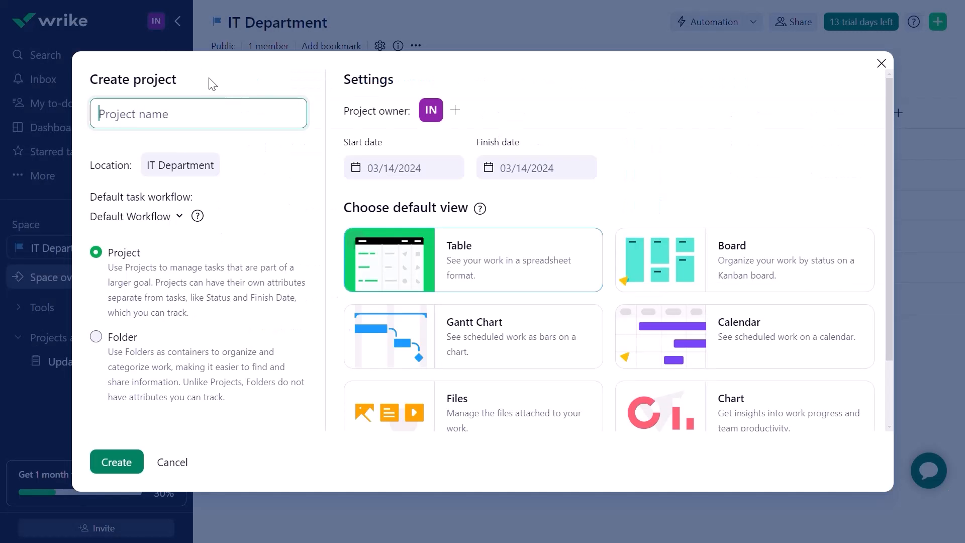
pyautogui.click(112, 338)
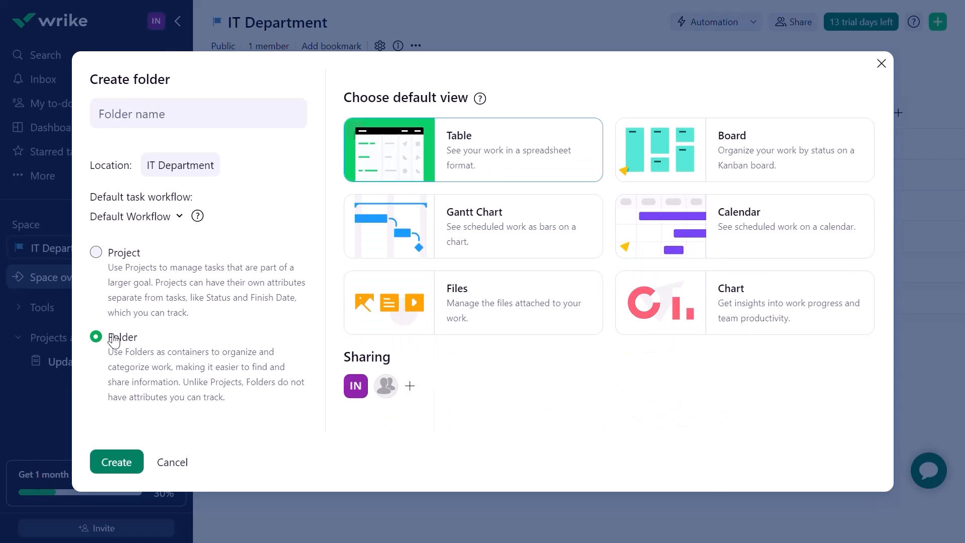
pyautogui.click(171, 119)
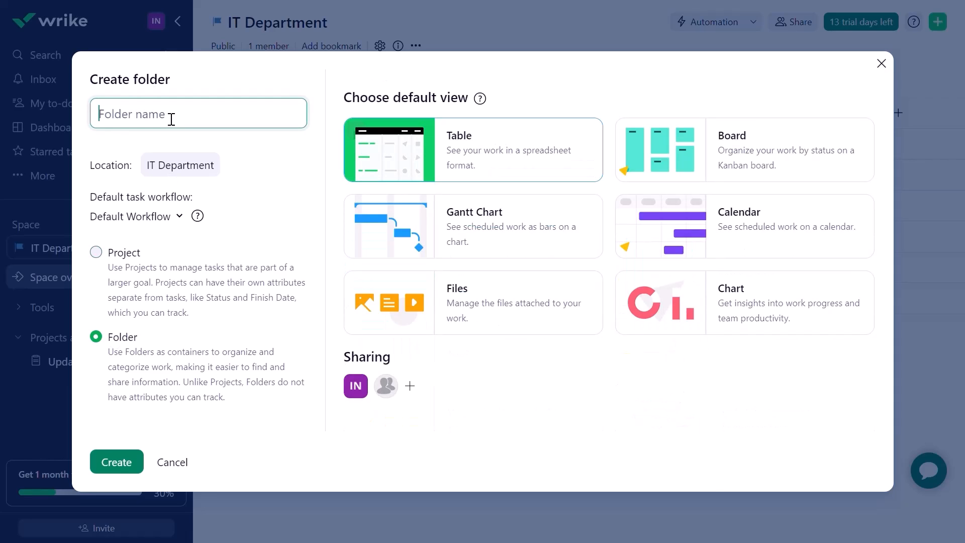
pyautogui.write('IT Department')
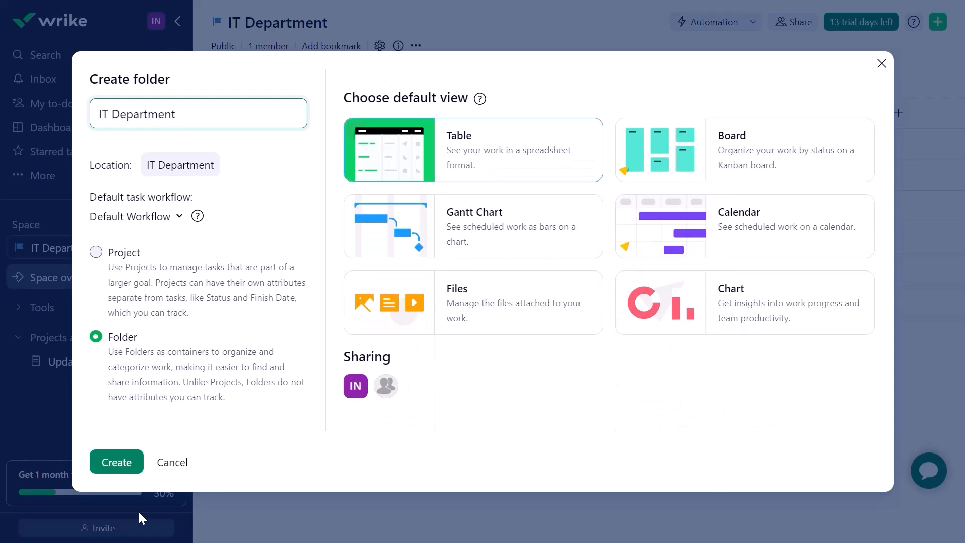
pyautogui.click(104, 470)
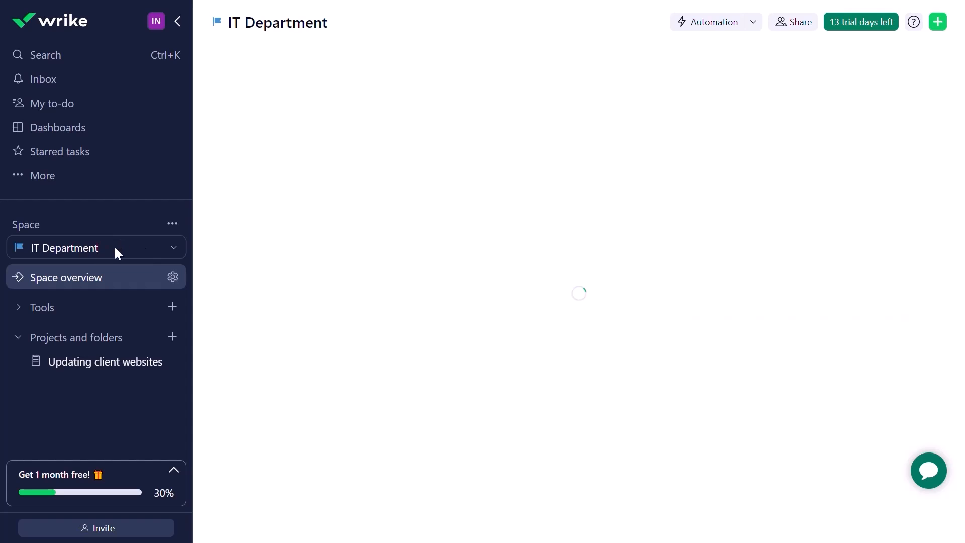
# - Rename the IT Department space as Simon Sez IT, save the change and close the space settings
pyautogui.click(181, 249)
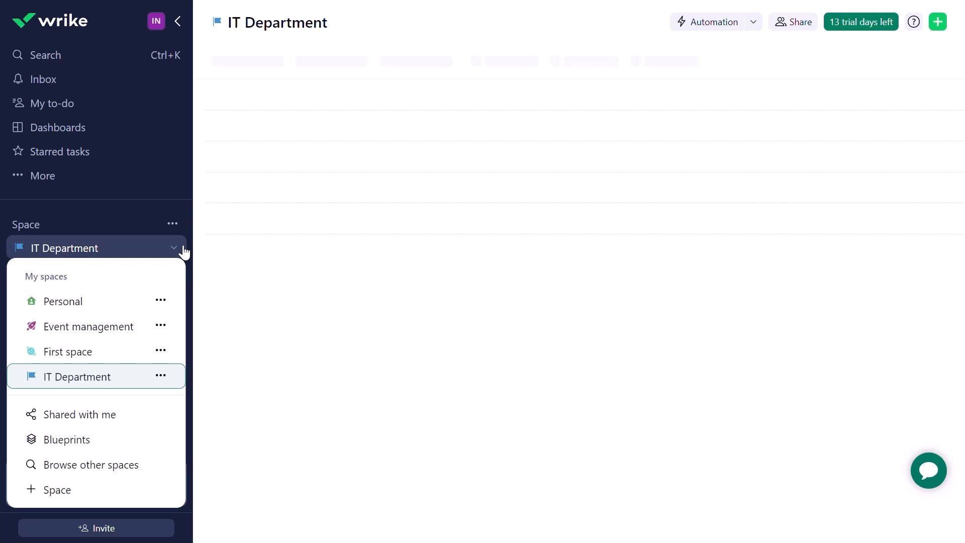
pyautogui.click(165, 380)
pyautogui.click(216, 358)
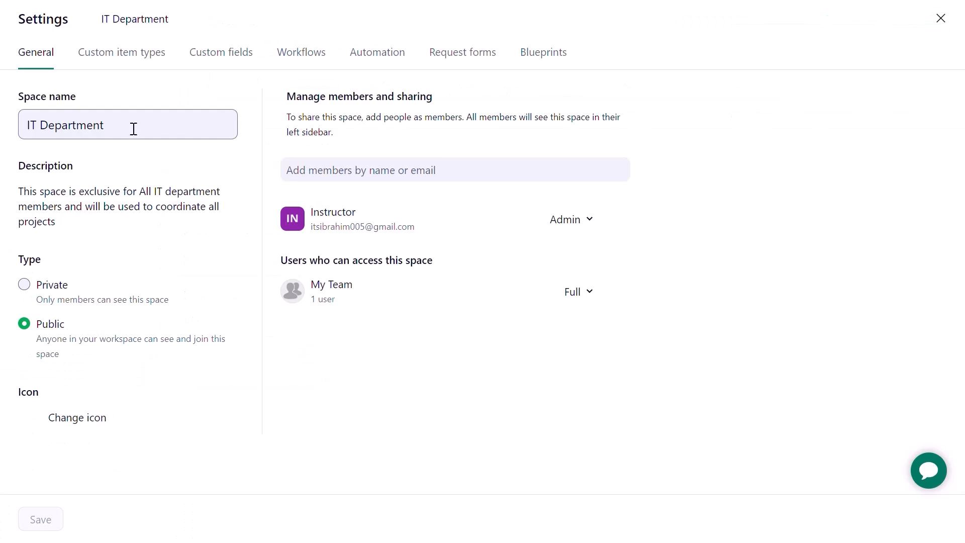
pyautogui.write('Simon Sez IT')
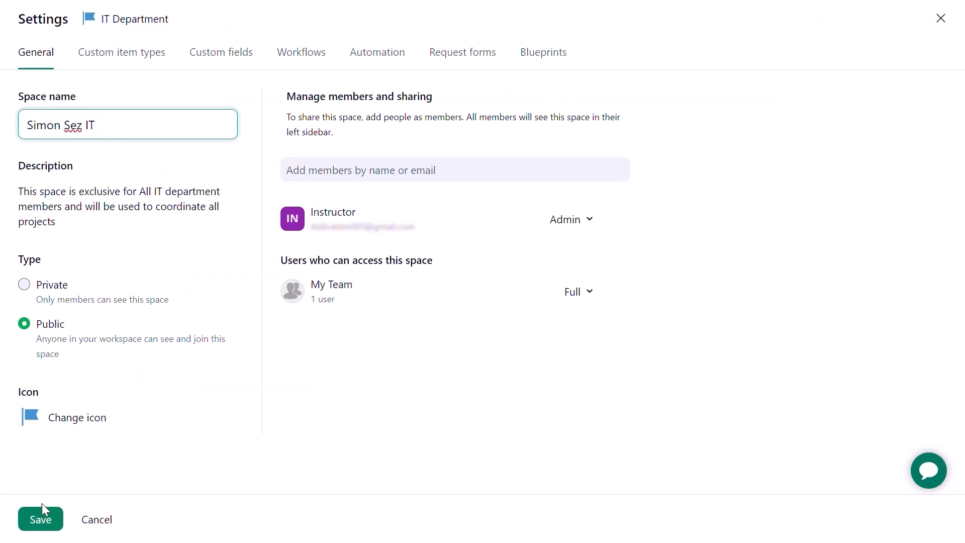
pyautogui.click(49, 523)
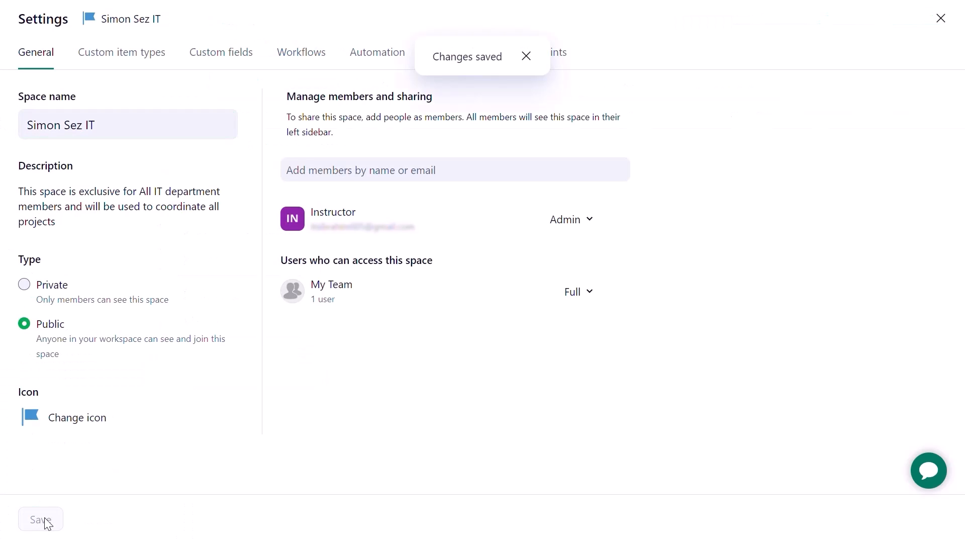
pyautogui.click(941, 19)
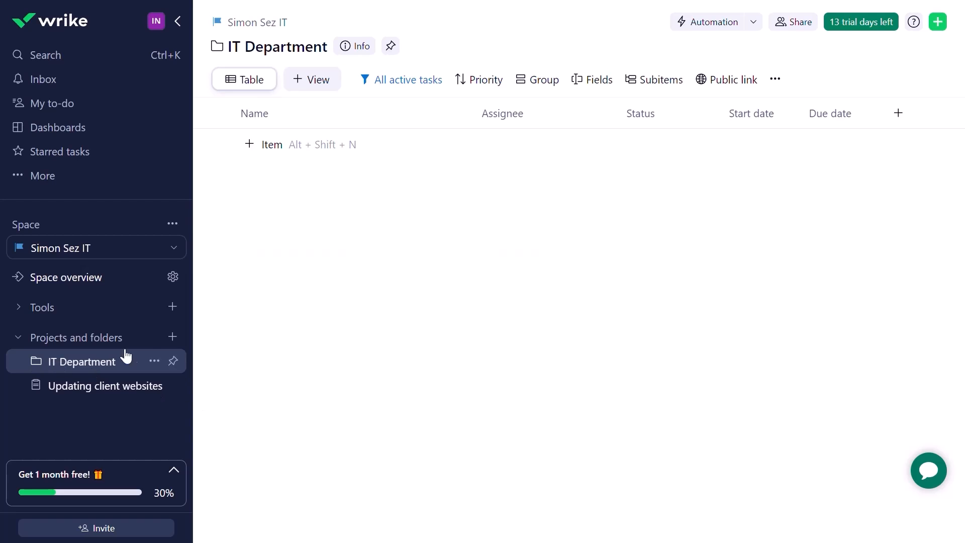
# - Create a folder named HR Department in the Simon Sez IT space
pyautogui.click(173, 337)
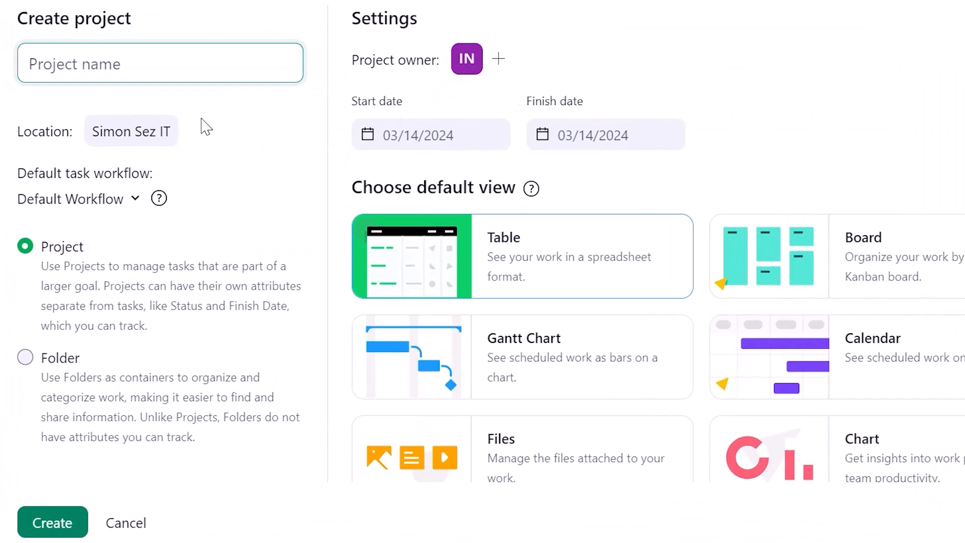
pyautogui.click(92, 373)
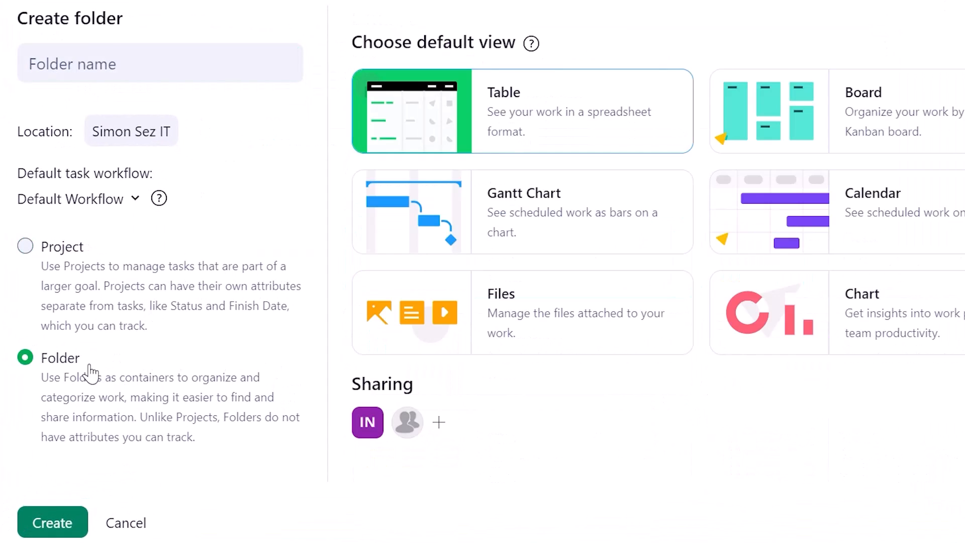
pyautogui.click(105, 70)
pyautogui.write('H')
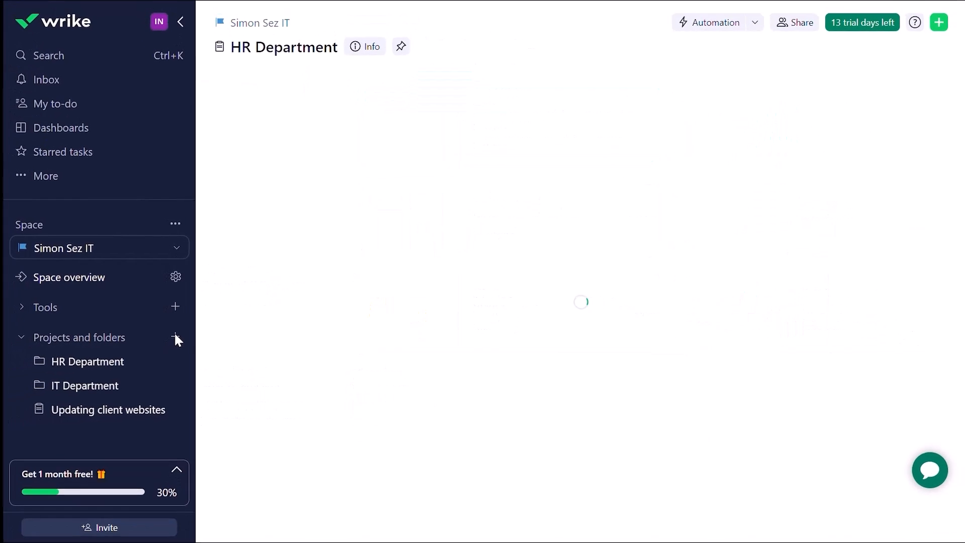
# - Create a folder named Sales & Marketing Department in the Simon Sez IT space
pyautogui.click(177, 339)
pyautogui.click(96, 336)
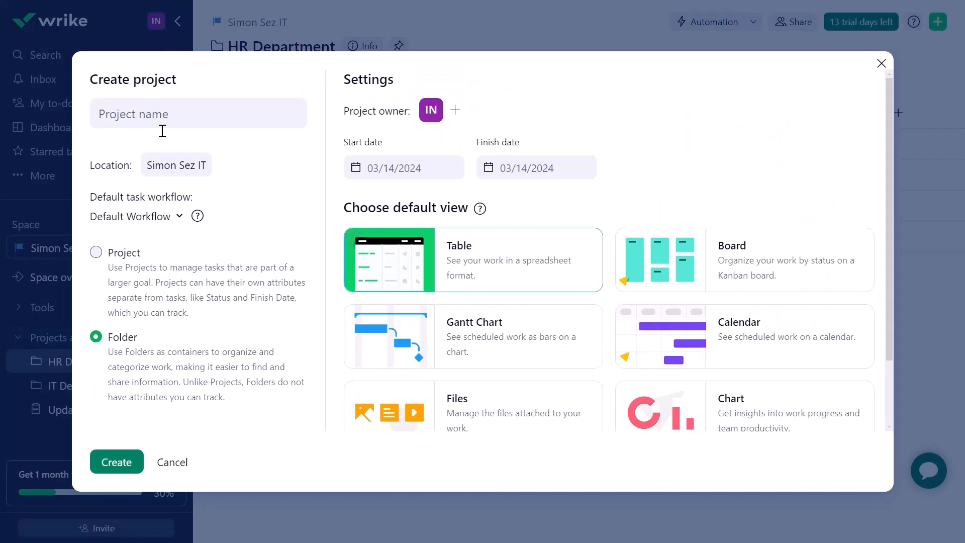
pyautogui.click(151, 125)
pyautogui.write('Sales & Marketing')
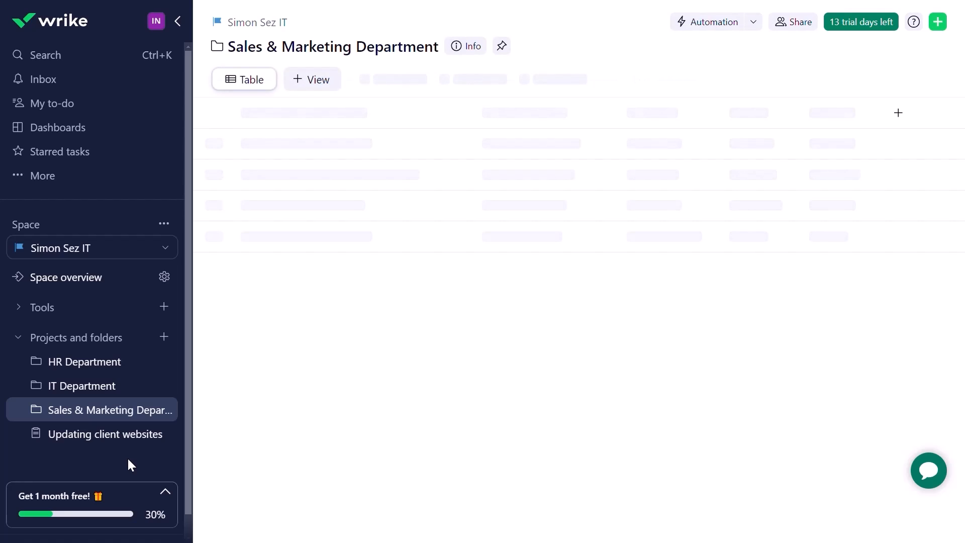
# - Create a subfolder named IT Projects inside the IT Department folder
pyautogui.click(32, 388)
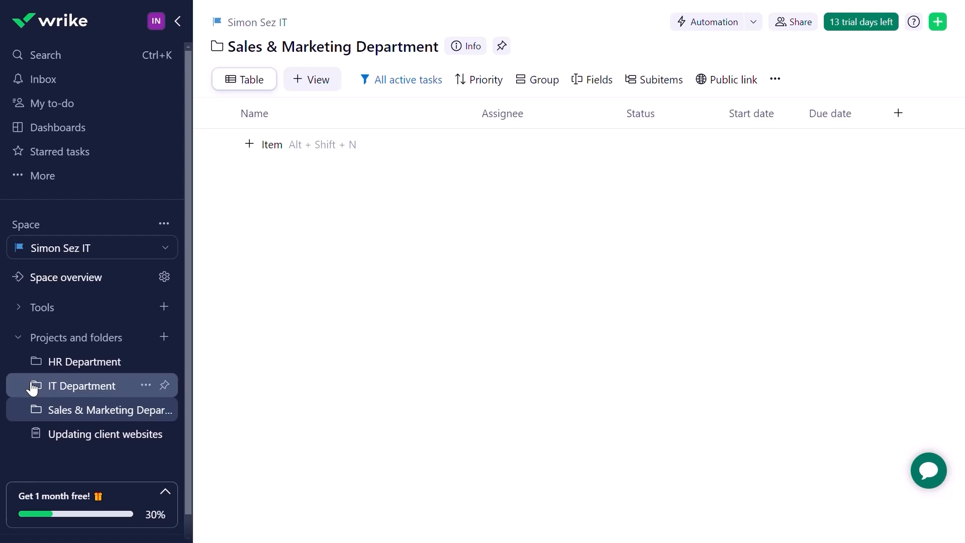
pyautogui.click(145, 386)
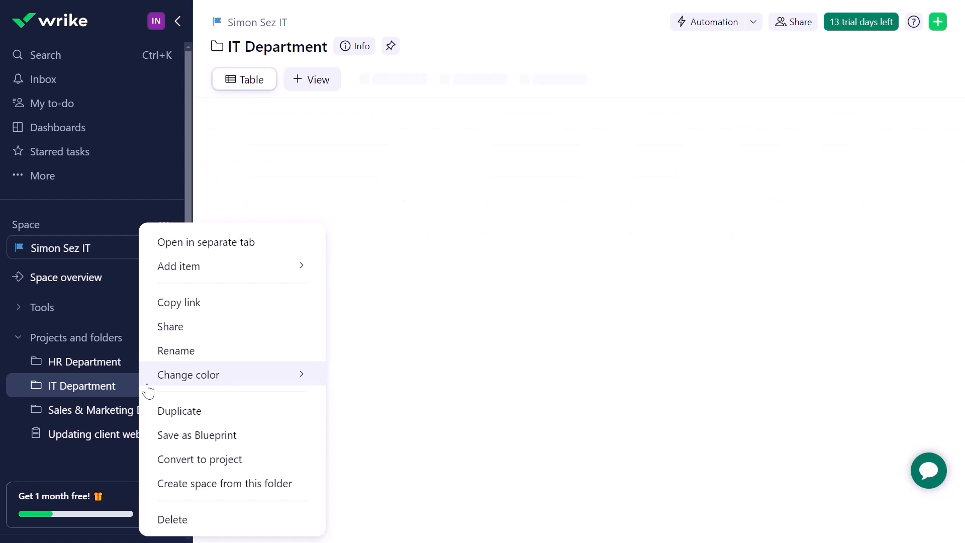
pyautogui.moveTo(252, 270)
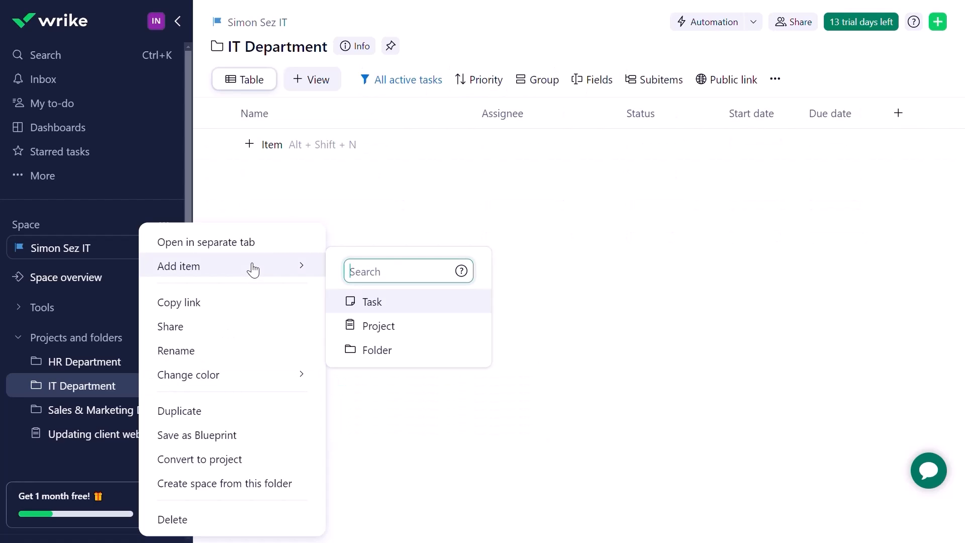
pyautogui.click(383, 350)
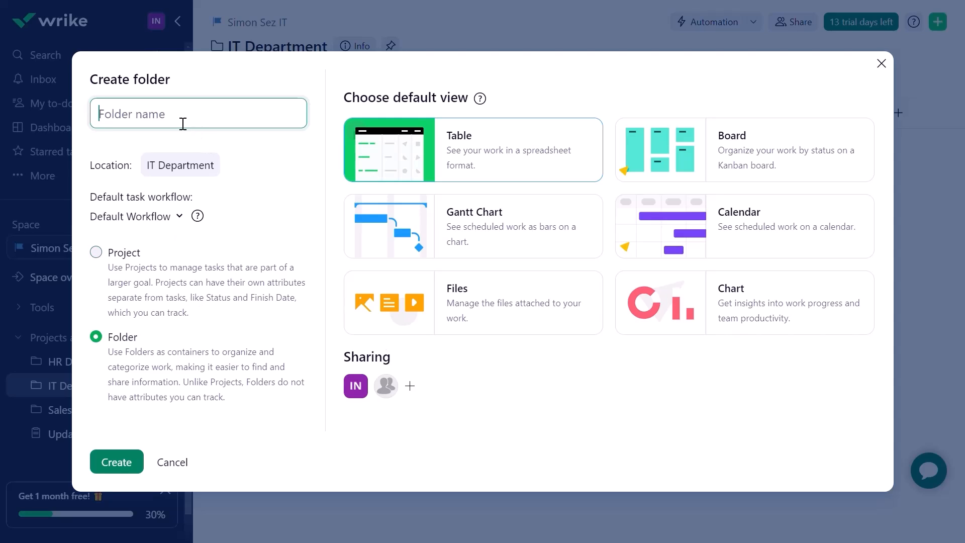
pyautogui.write('IT p')
pyautogui.press('BackSpace')
pyautogui.write('Projects')
pyautogui.click(117, 460)
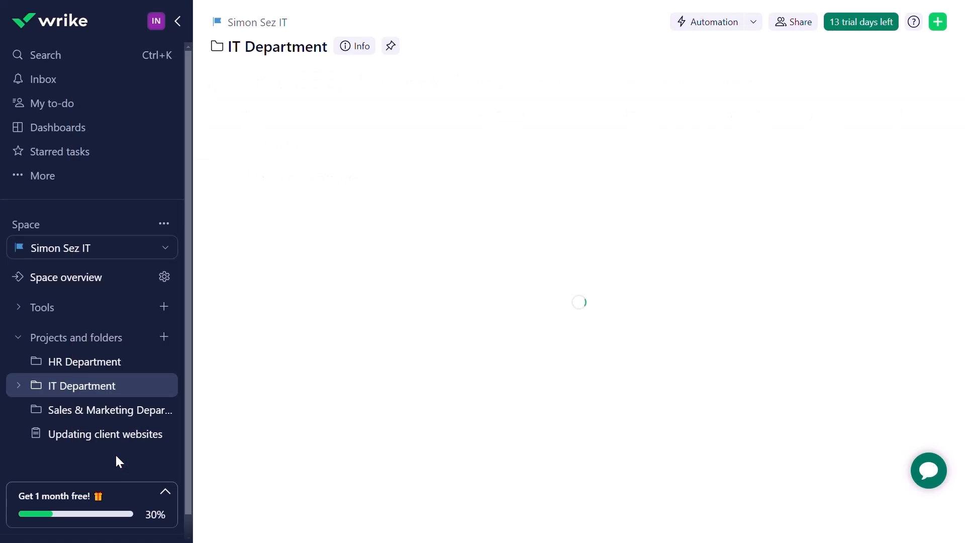
# - Expand the IT Department folder and move the Updating client websites project into its IT Projects subfolder
pyautogui.click(21, 388)
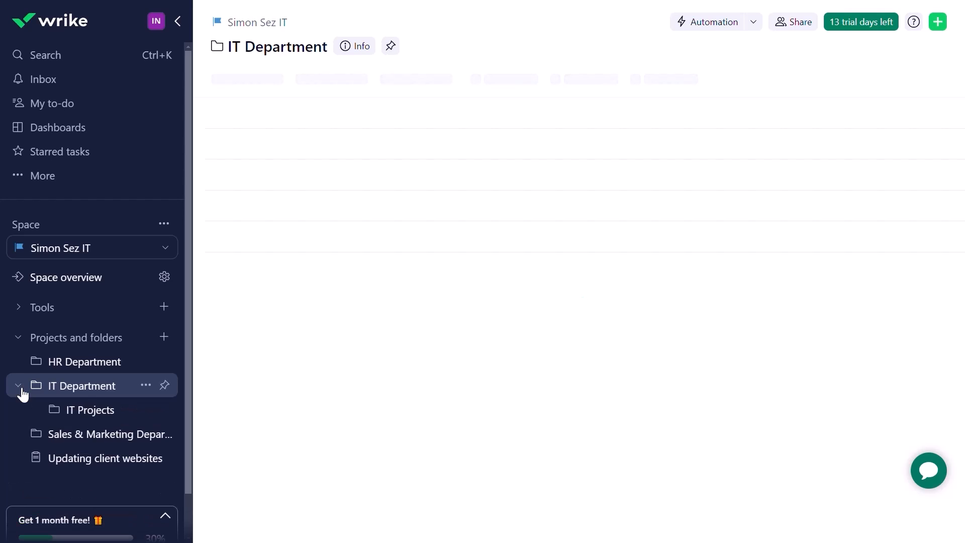
pyautogui.click(80, 415)
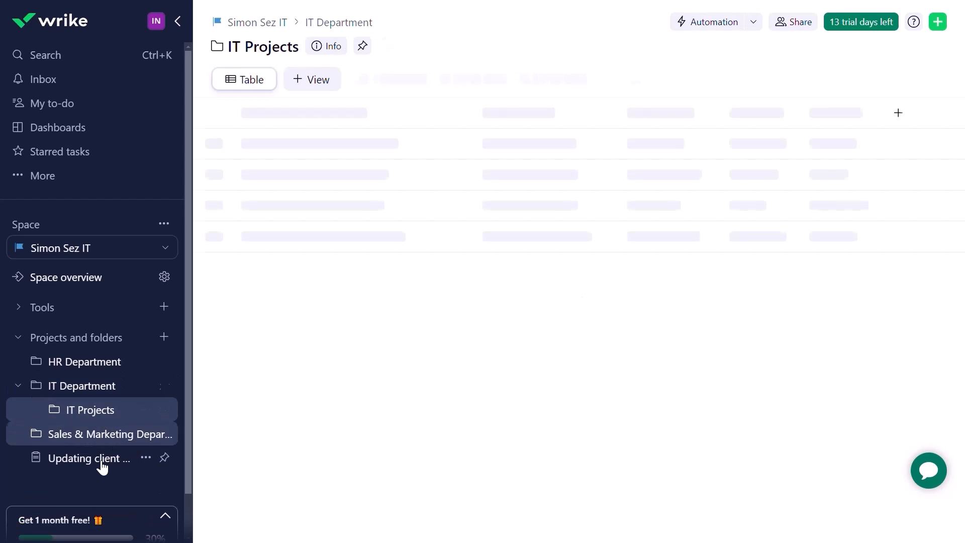
pyautogui.moveTo(99, 465); pyautogui.dragTo(115, 418)
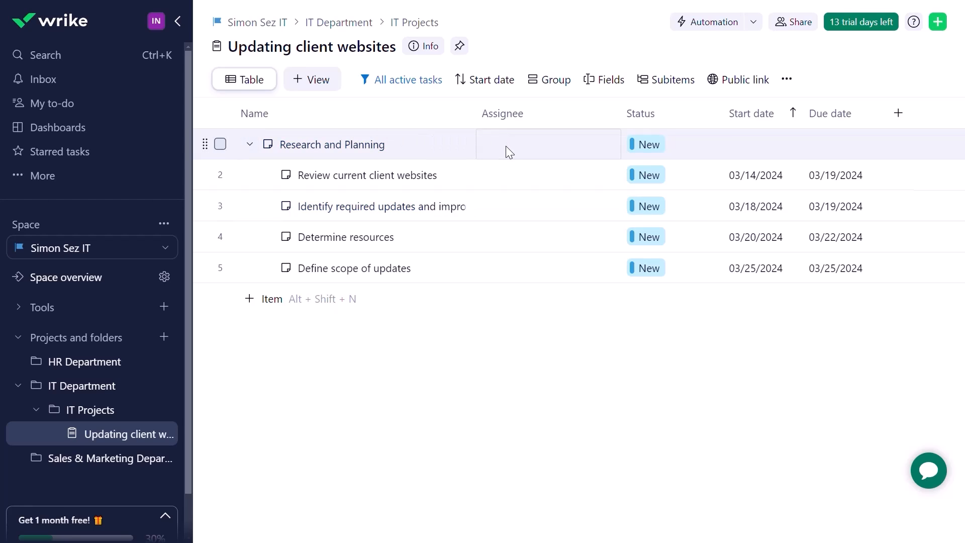
# - Start an e-mail invitation from the assignee field of Review current client websites and enter the invitees' e-mail addresses
pyautogui.click(515, 190)
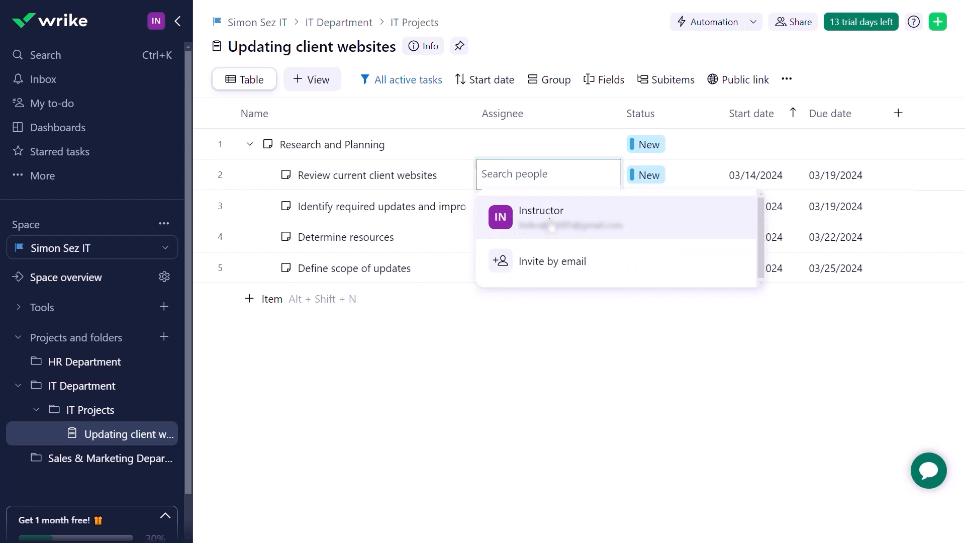
pyautogui.click(547, 257)
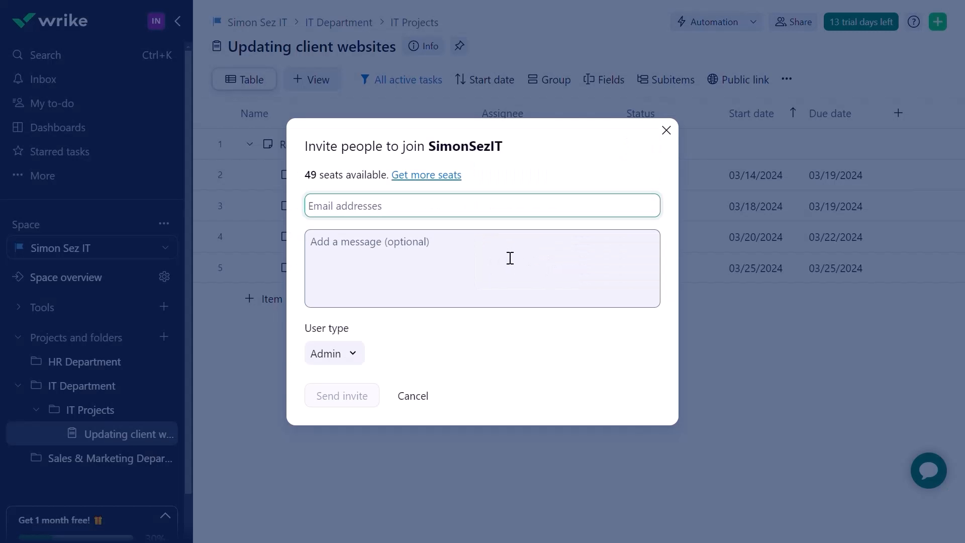
pyautogui.click(396, 268)
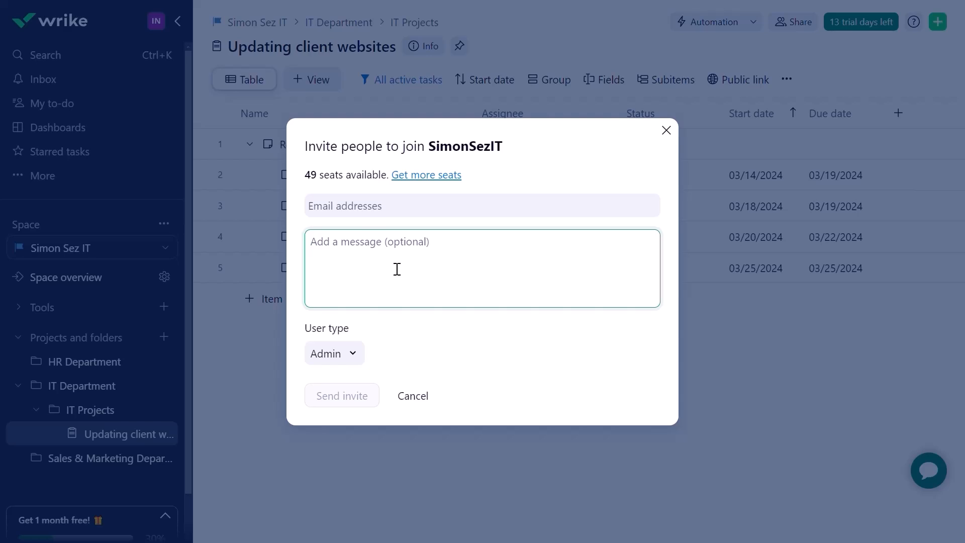
pyautogui.click(355, 224)
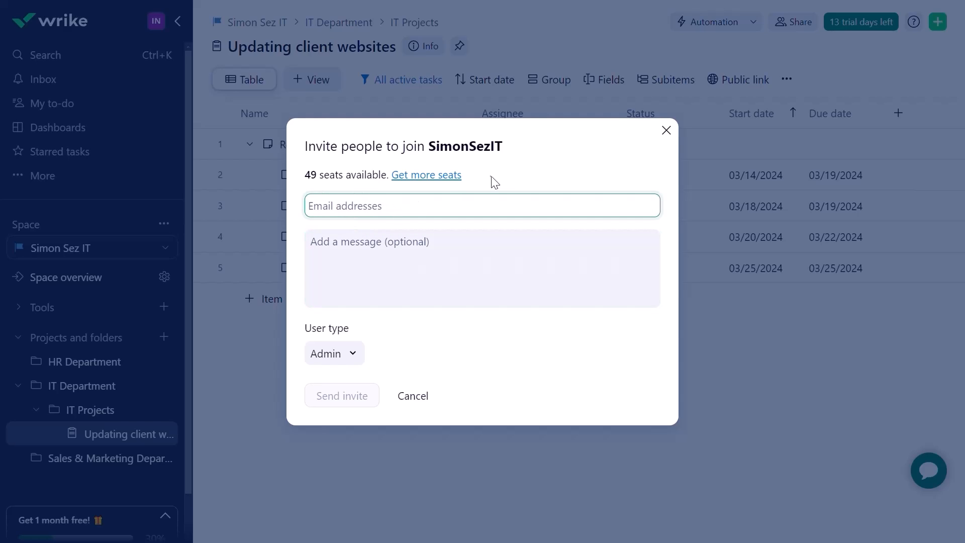
pyautogui.hotkey('ctrl', 'v')
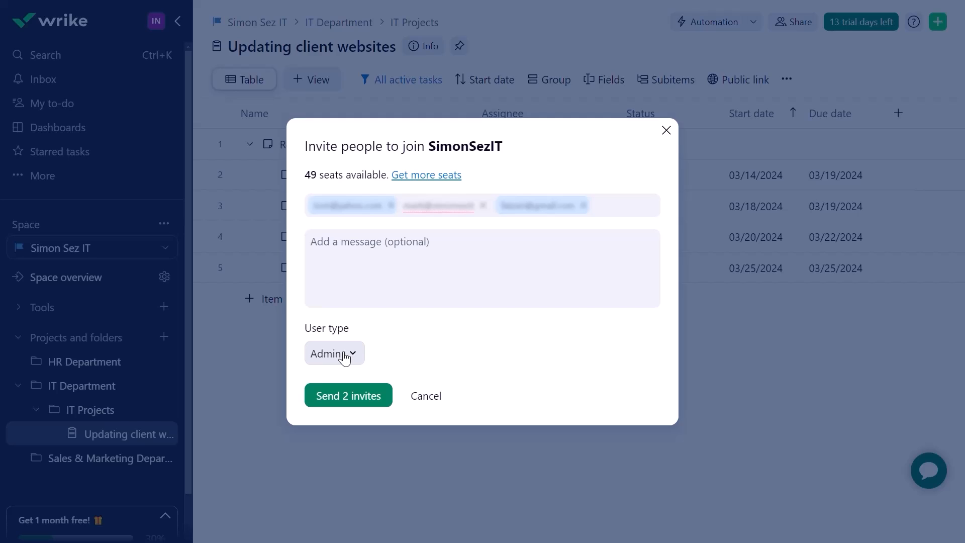
# - Set the invitees' user type to Regular User, send the invites and close the invitation summary
pyautogui.click(354, 357)
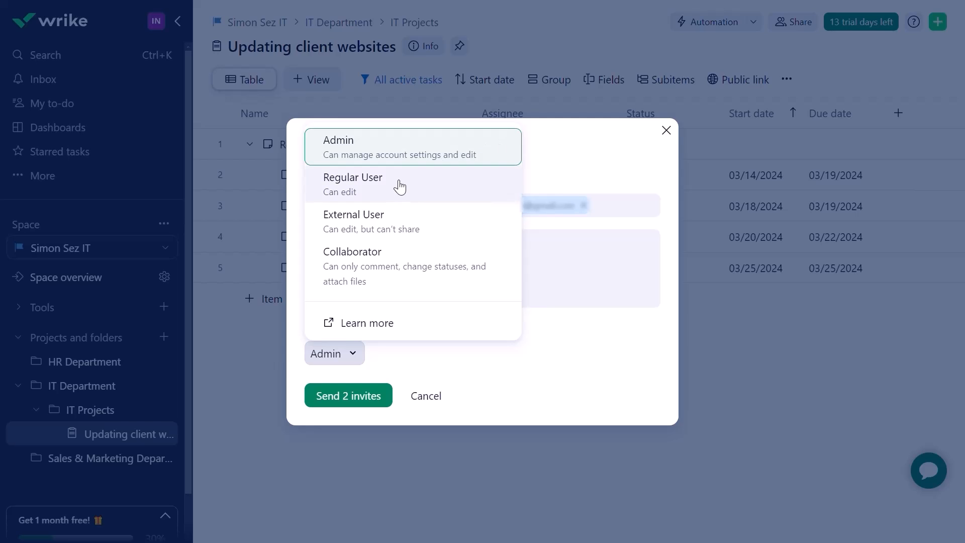
pyautogui.click(384, 187)
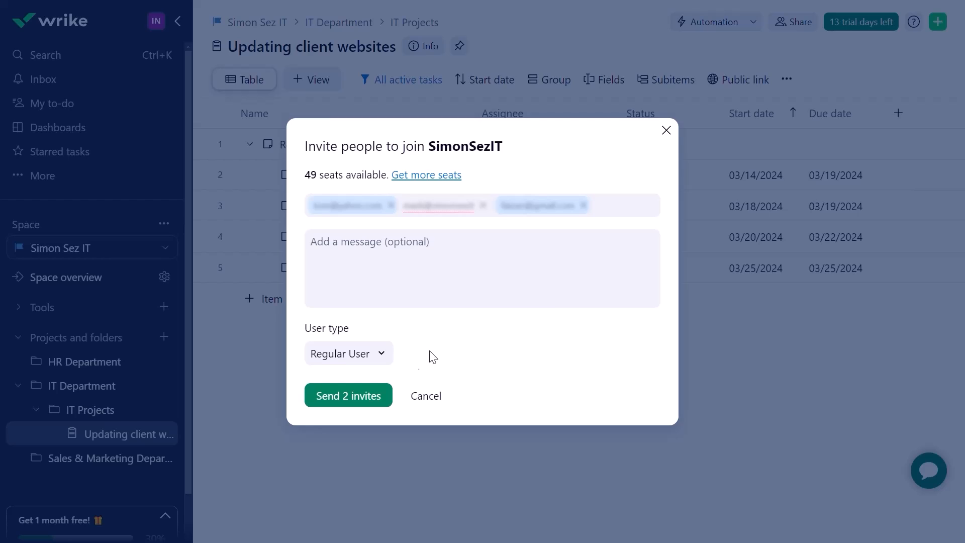
pyautogui.click(353, 395)
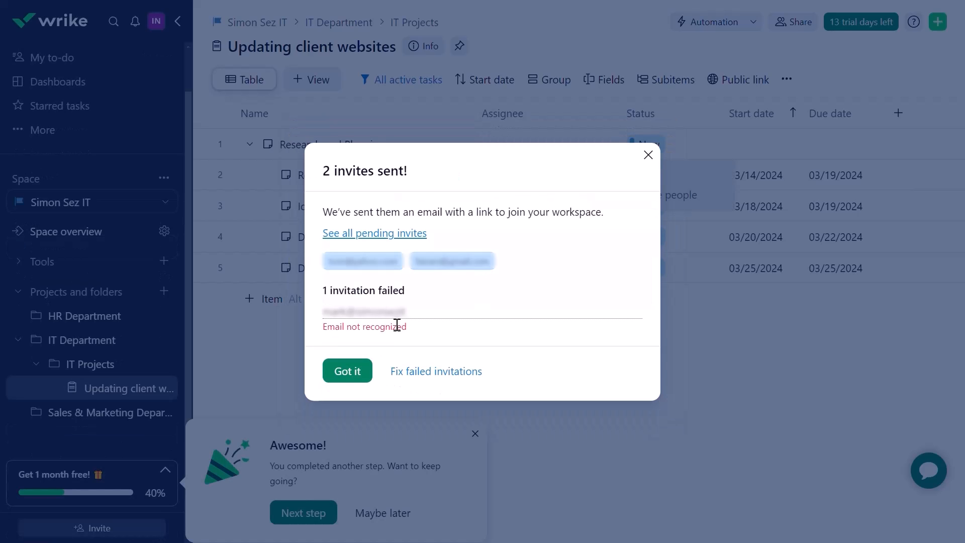
pyautogui.moveTo(416, 336); pyautogui.dragTo(315, 337)
pyautogui.click(425, 320)
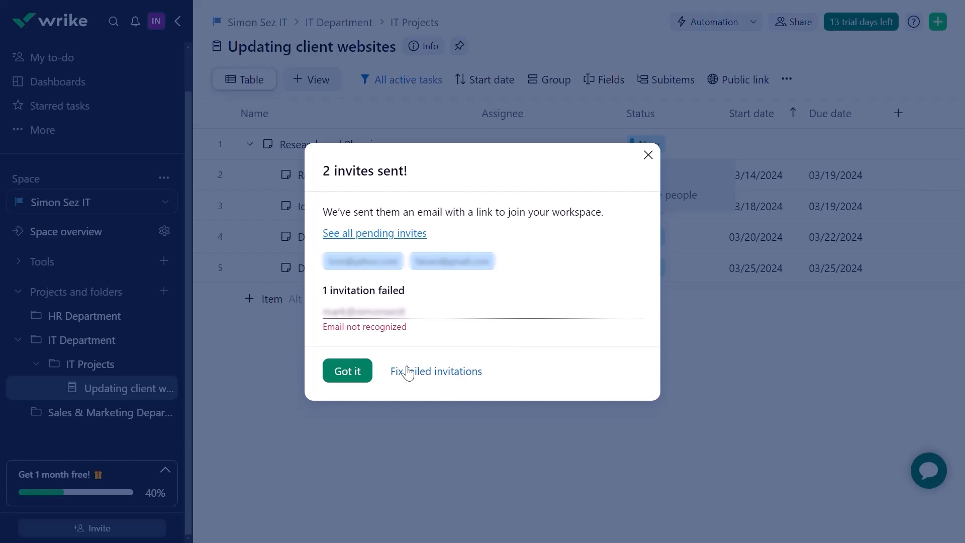
pyautogui.click(347, 371)
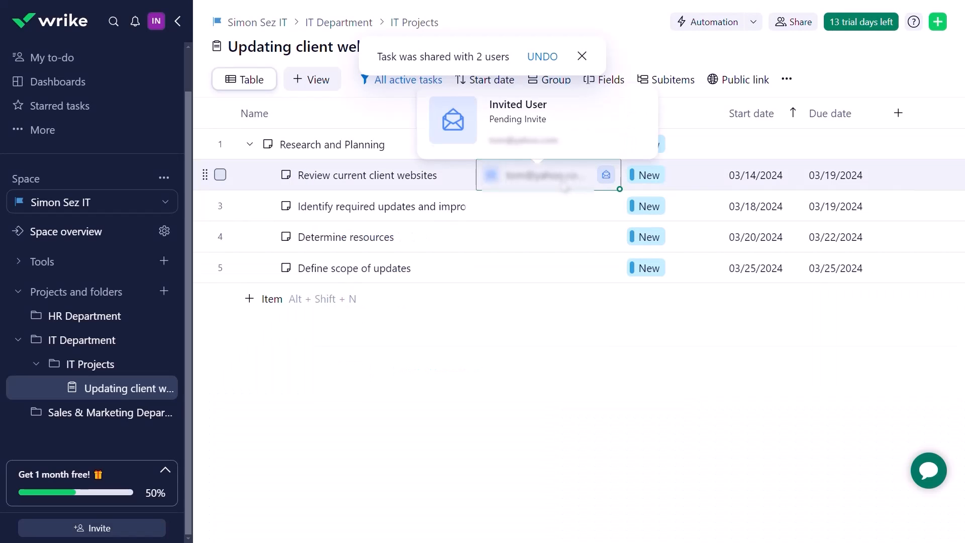
# - Remove both invitees from the Review current client websites subtask and assign an invited user to Determine resources
pyautogui.click(568, 185)
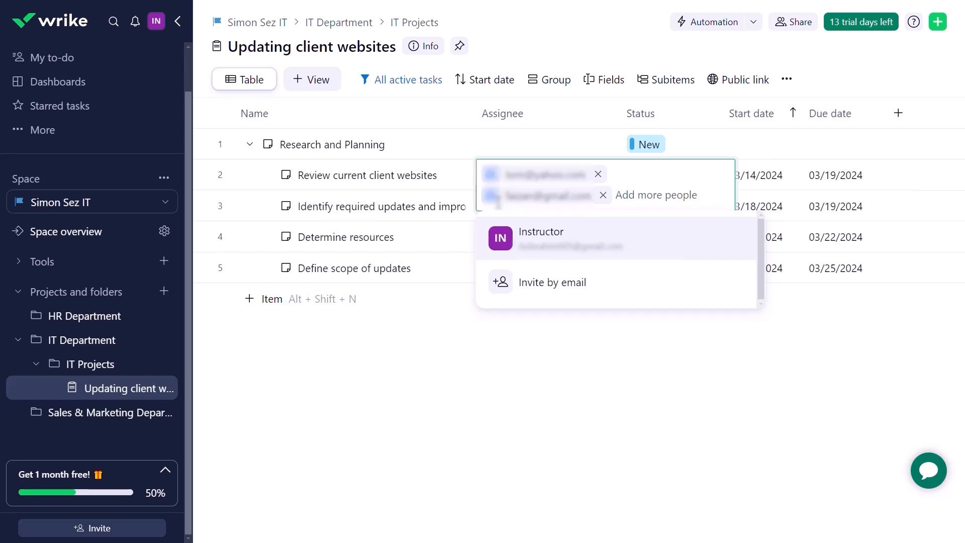
pyautogui.click(598, 174)
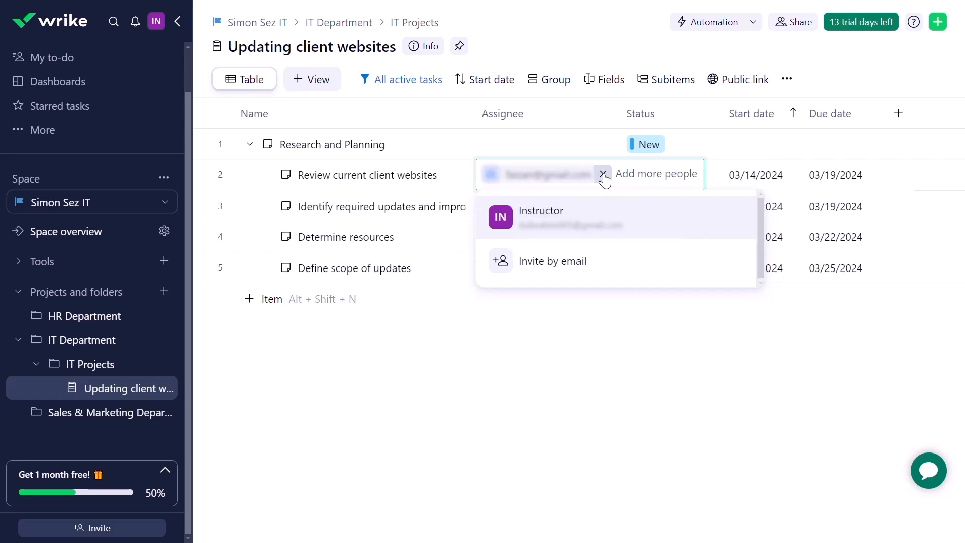
pyautogui.click(603, 174)
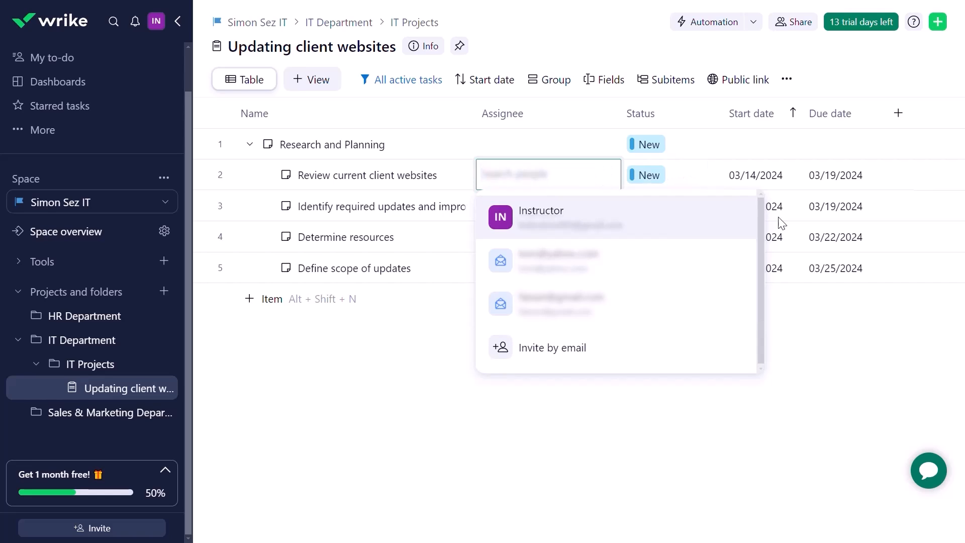
pyautogui.click(862, 350)
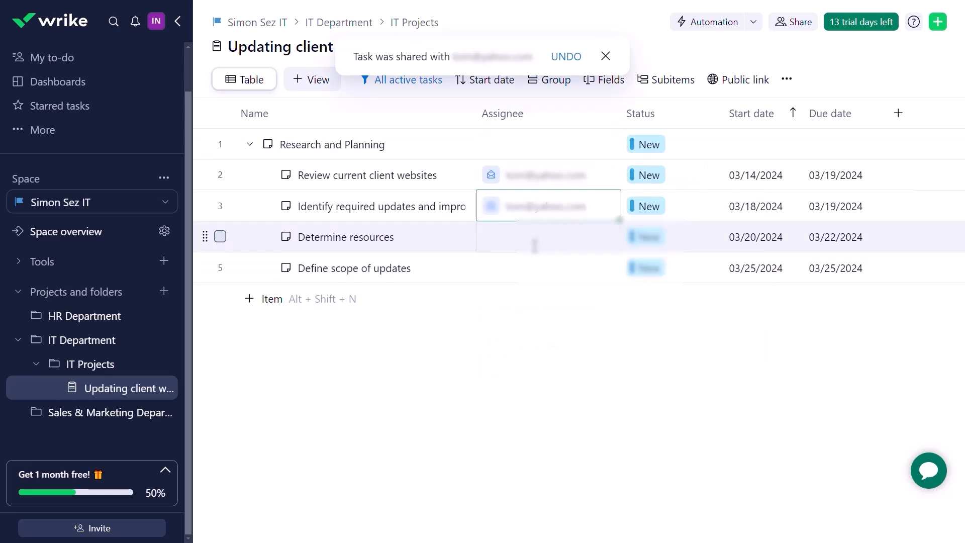
pyautogui.doubleClick(534, 245)
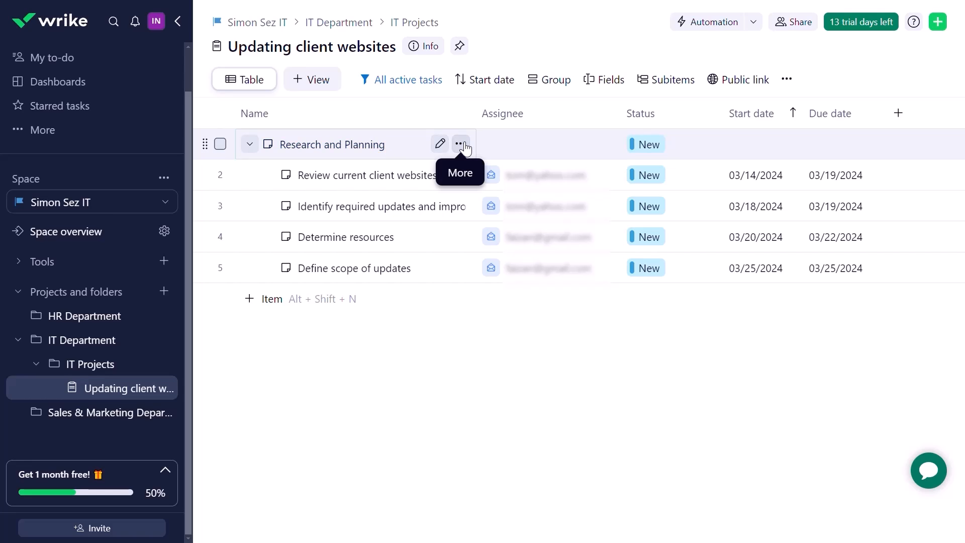
# - Open the details of the Research and Planning task and start making it recurrent
pyautogui.click(390, 149)
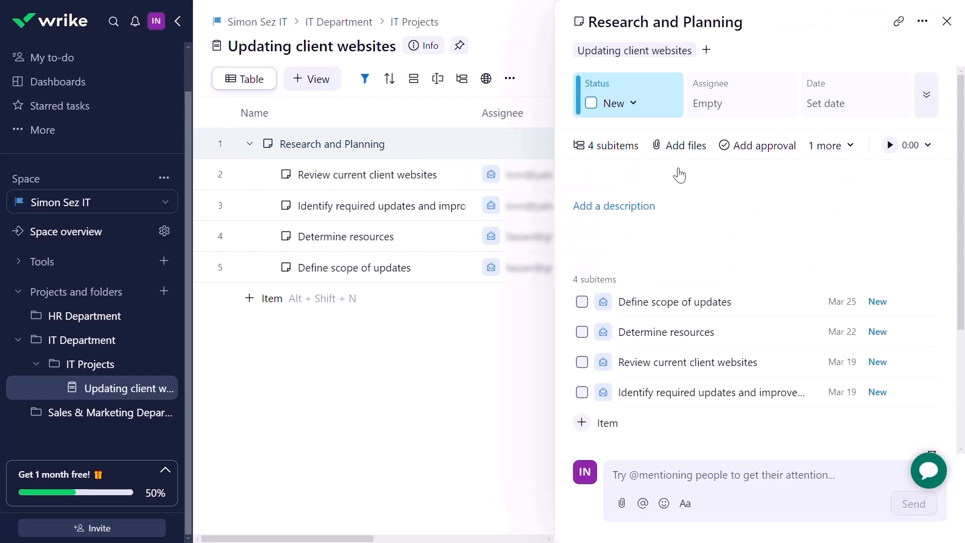
pyautogui.click(922, 23)
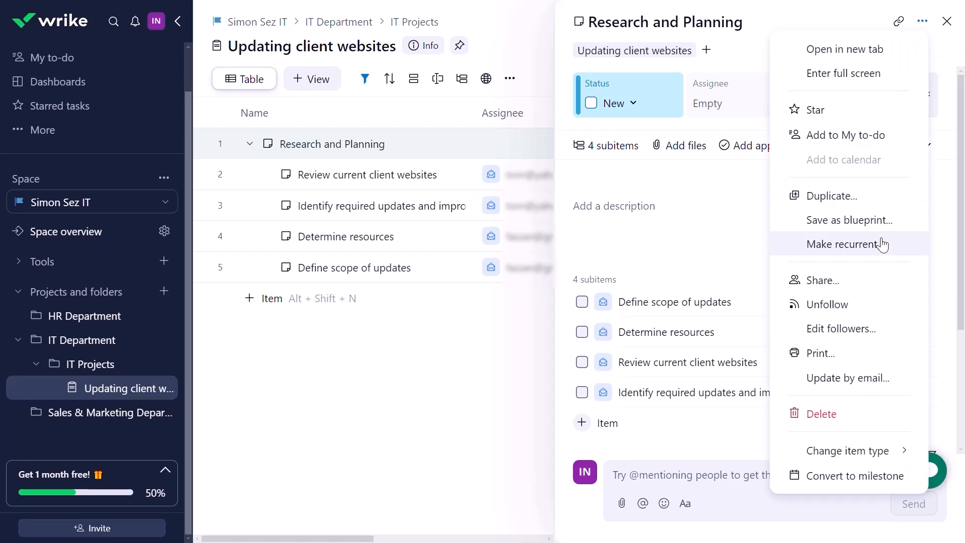
pyautogui.click(863, 251)
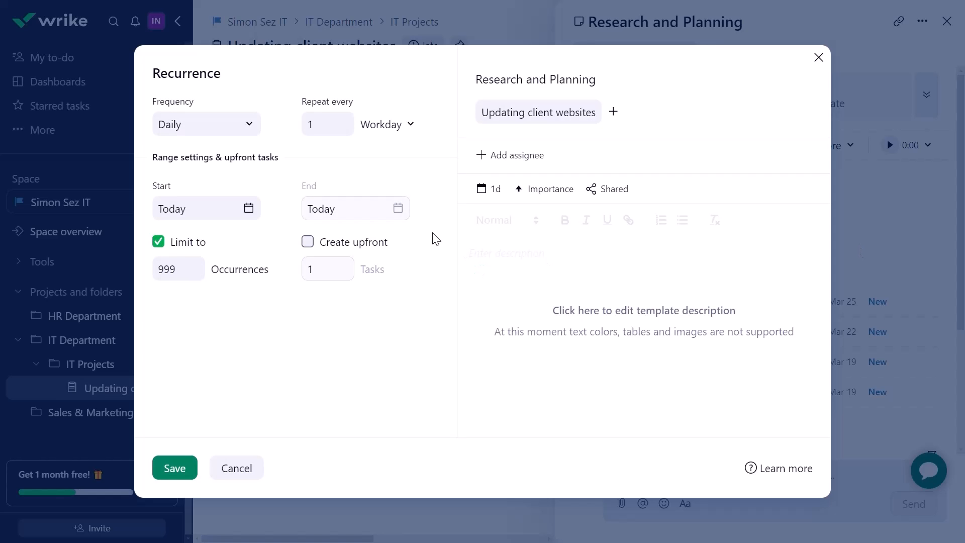
# - Try the Yearly, Monthly, Weekly and Daily recurrence frequencies in turn
pyautogui.click(246, 129)
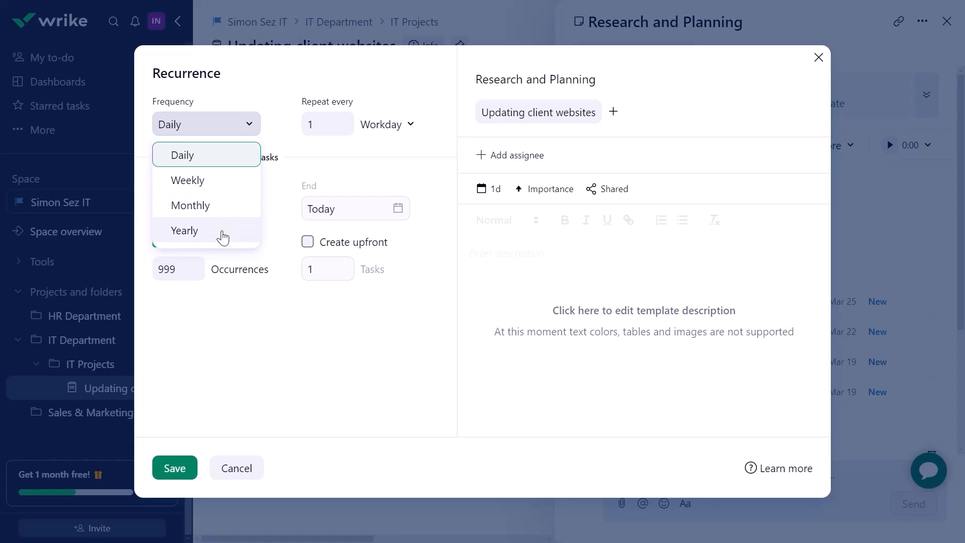
pyautogui.click(220, 236)
pyautogui.click(221, 126)
pyautogui.click(221, 206)
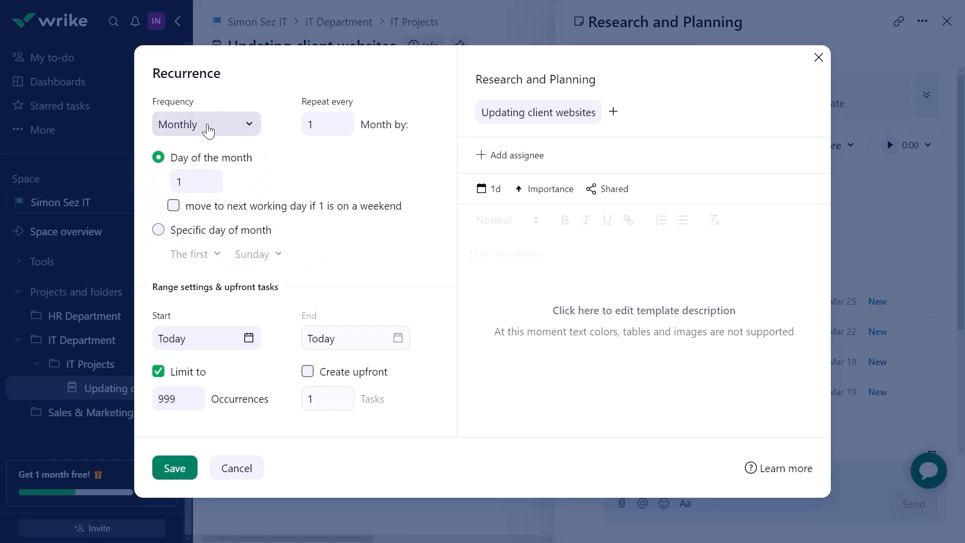
pyautogui.click(209, 129)
pyautogui.click(209, 181)
pyautogui.click(206, 132)
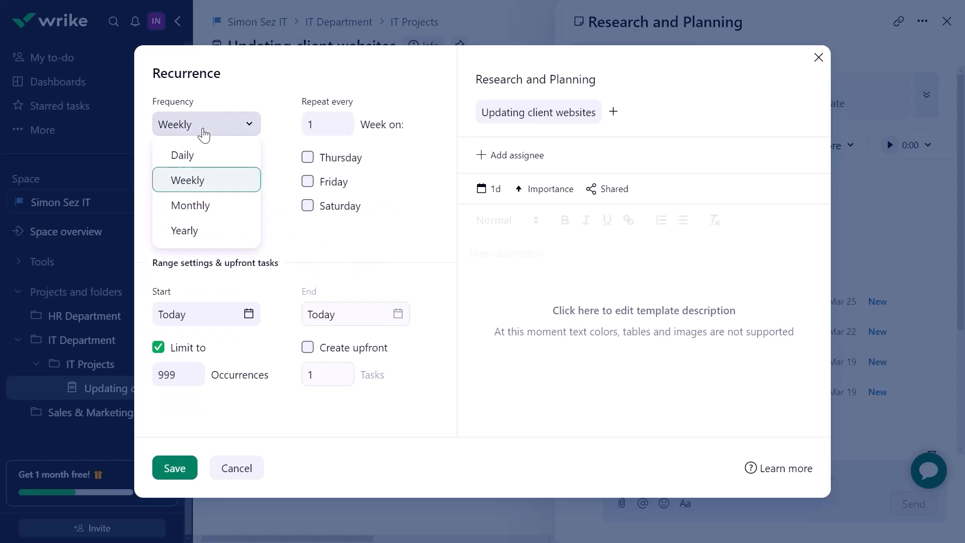
pyautogui.click(206, 157)
# - Set the Research and Planning task to recur weekly on Monday and Thursday, repeating every 2 weeks
pyautogui.click(206, 134)
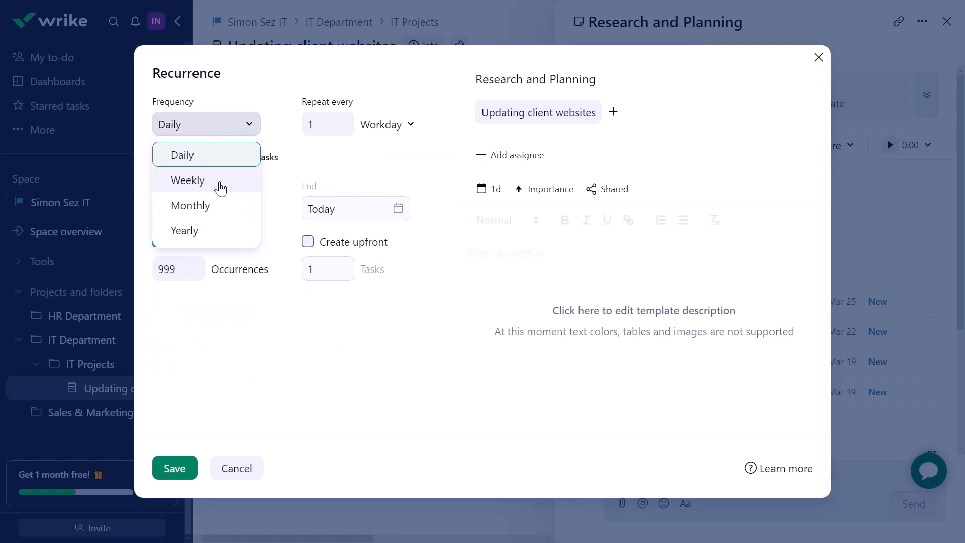
pyautogui.click(221, 186)
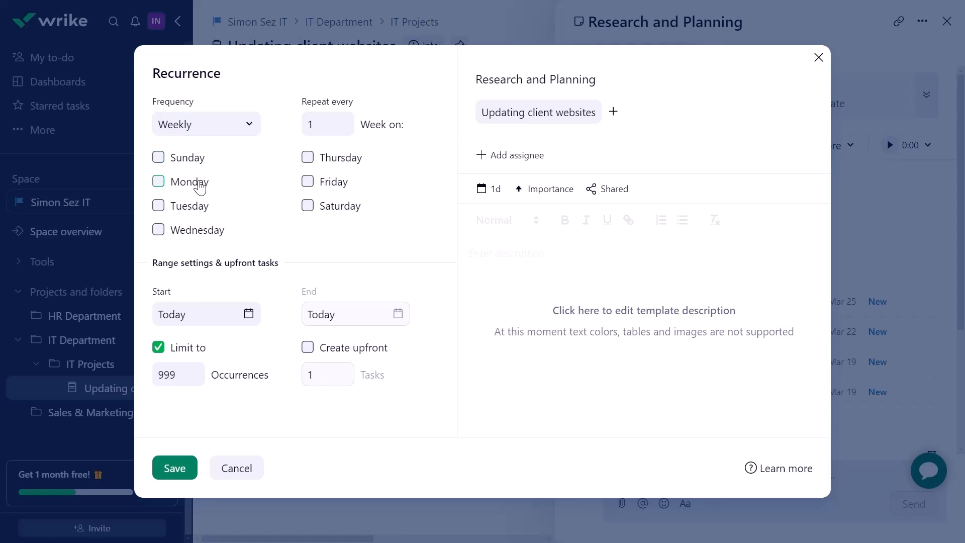
pyautogui.click(199, 185)
pyautogui.click(333, 158)
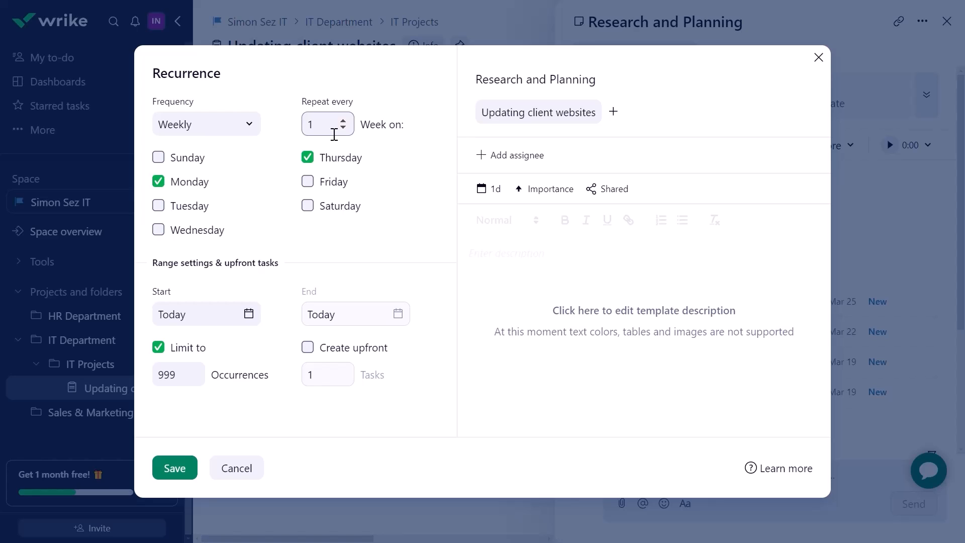
pyautogui.click(345, 125)
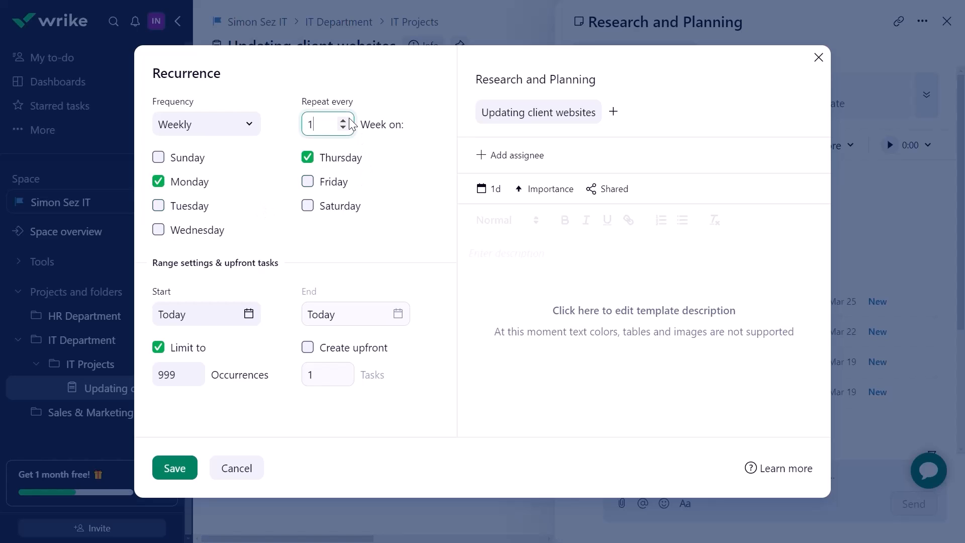
pyautogui.click(343, 121)
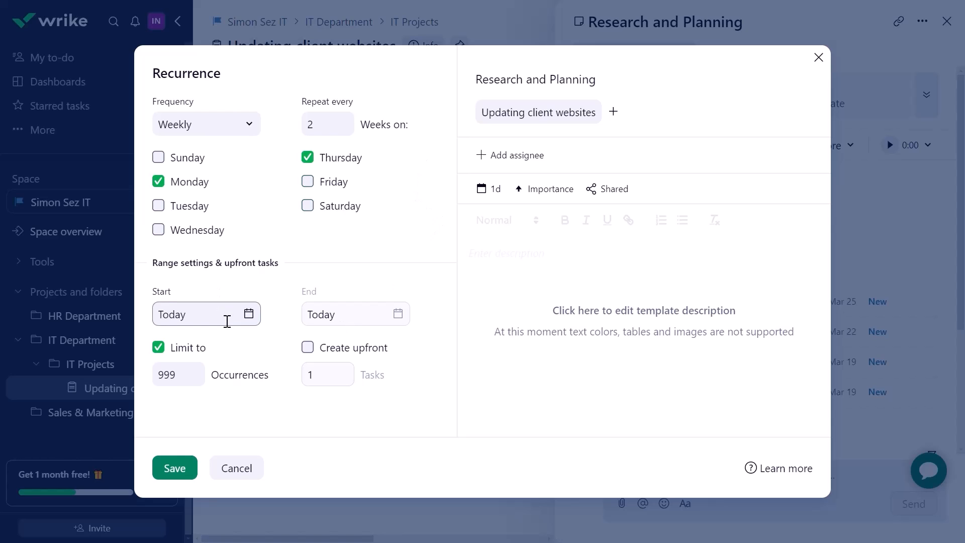
# - Pick an Oct 24, 2024 end date, restore the 999-occurrence limit, enable upfront task creation and save the recurrence
pyautogui.click(227, 321)
pyautogui.click(219, 339)
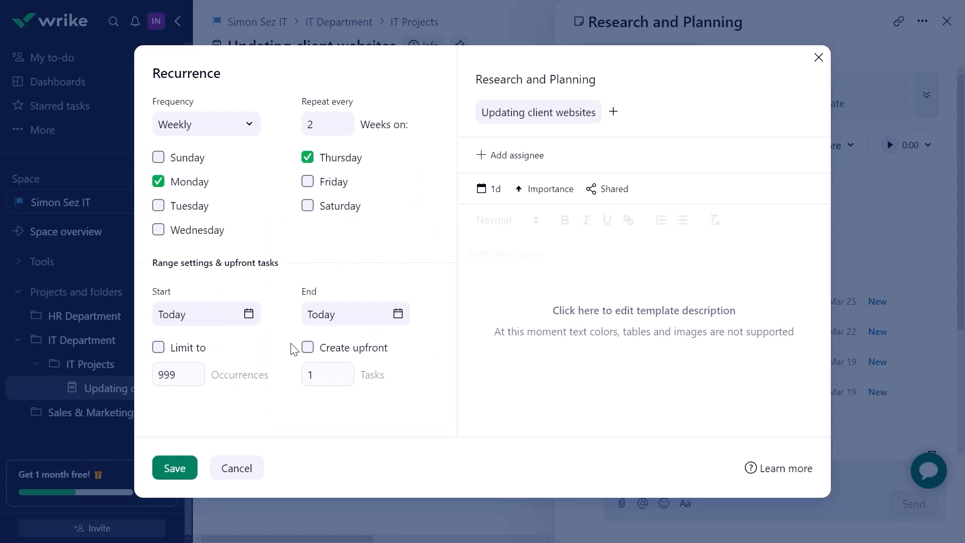
pyautogui.click(383, 320)
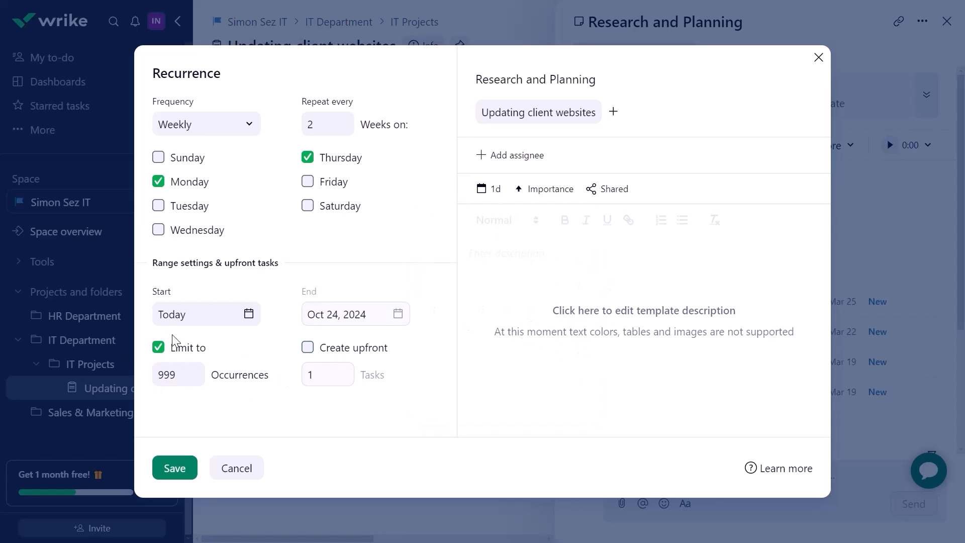
pyautogui.click(337, 347)
pyautogui.click(171, 468)
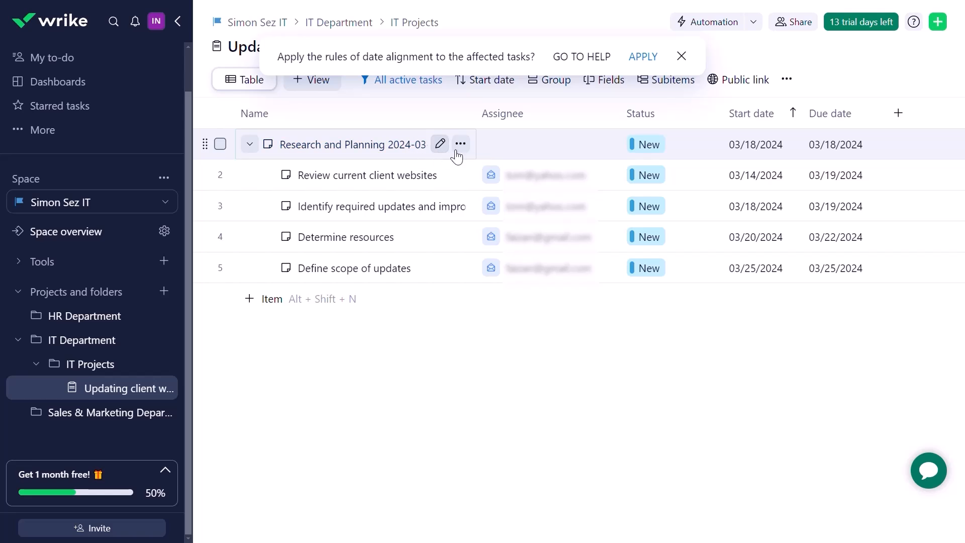
# - Edit the recurrence of the Research and Planning 2024-03-18 task, adding Tuesday and repeating every 1 week
pyautogui.click(466, 149)
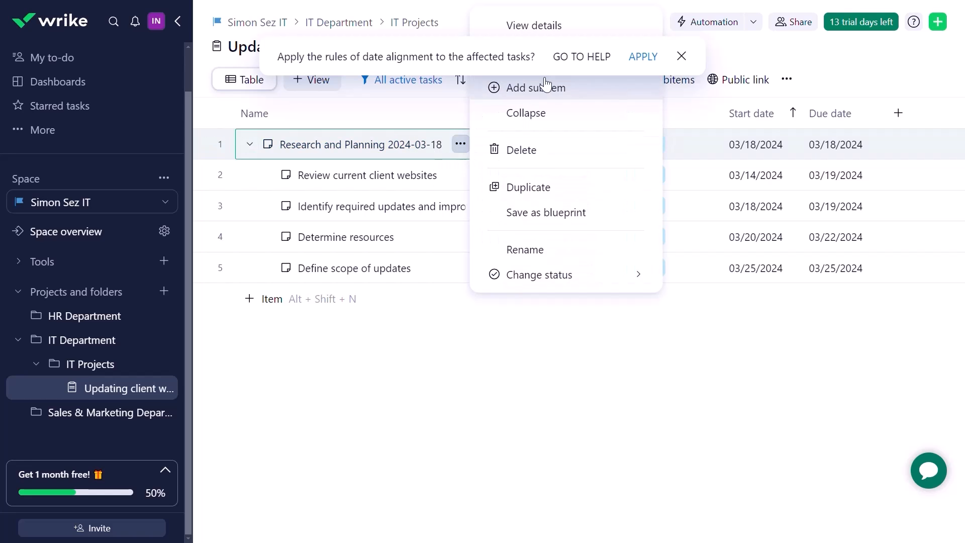
pyautogui.click(534, 28)
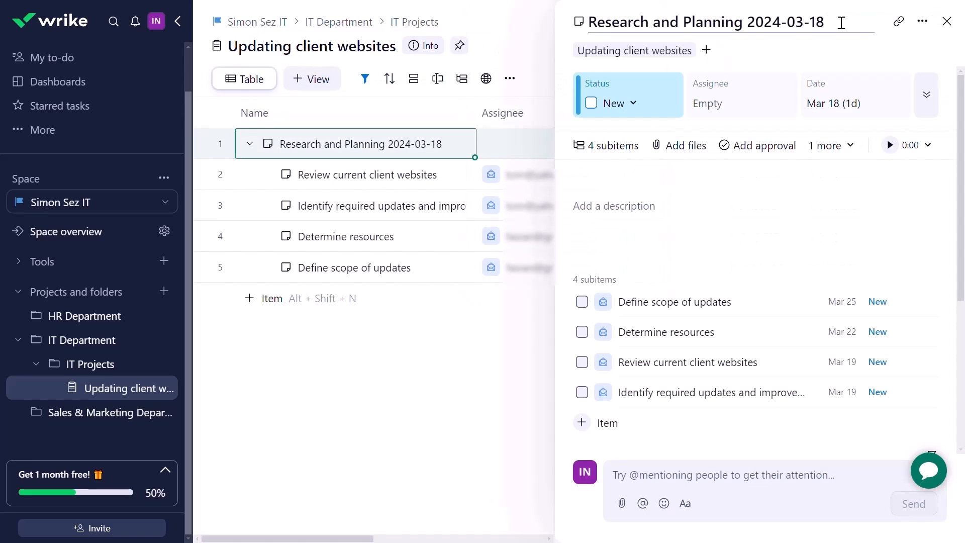
pyautogui.click(923, 22)
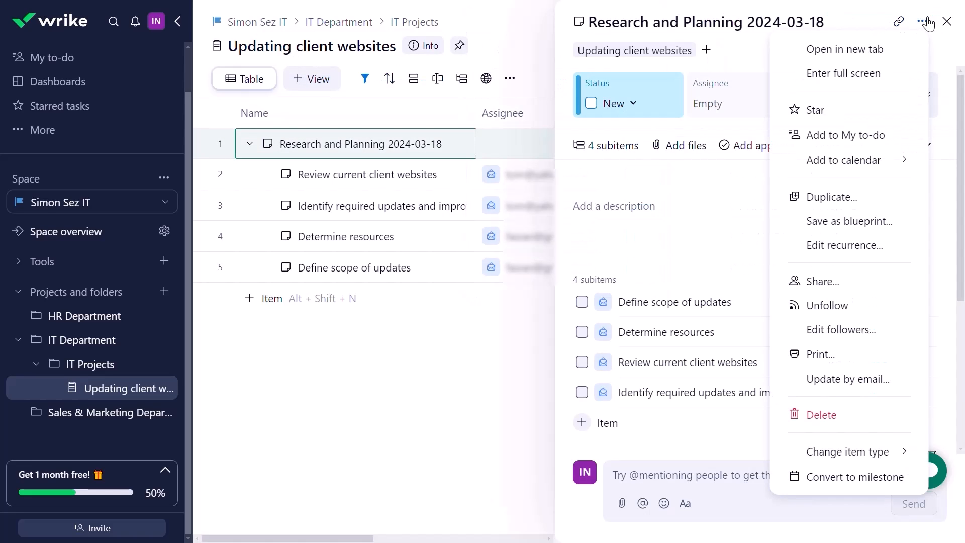
pyautogui.click(861, 246)
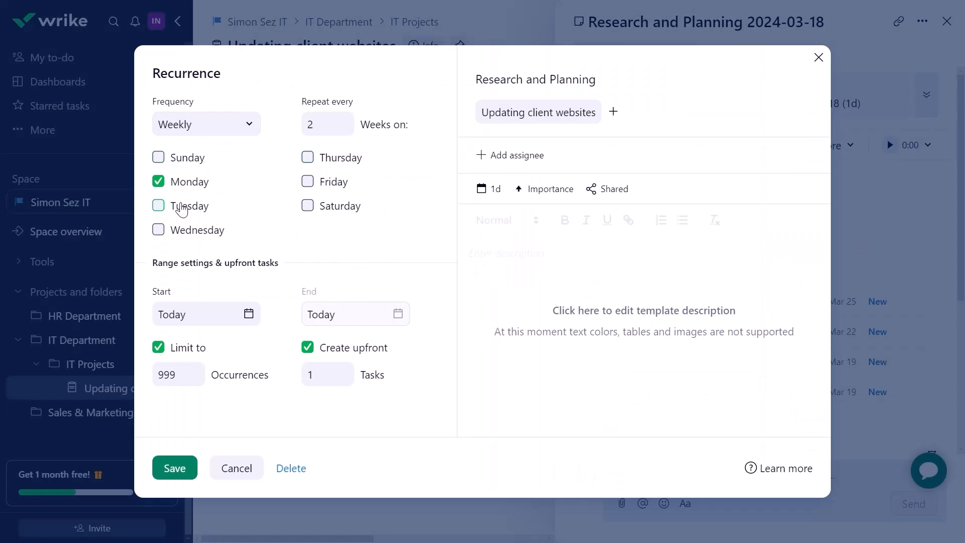
pyautogui.click(181, 211)
pyautogui.click(347, 127)
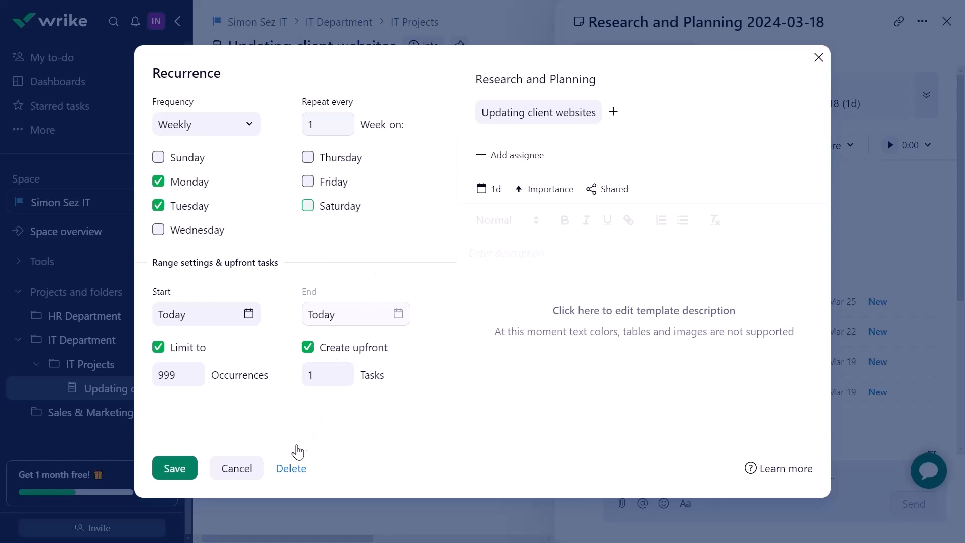
# - Delete the recurrence of the Research and Planning 2024-03-18 task and rename the task as Research and Planning
pyautogui.click(283, 473)
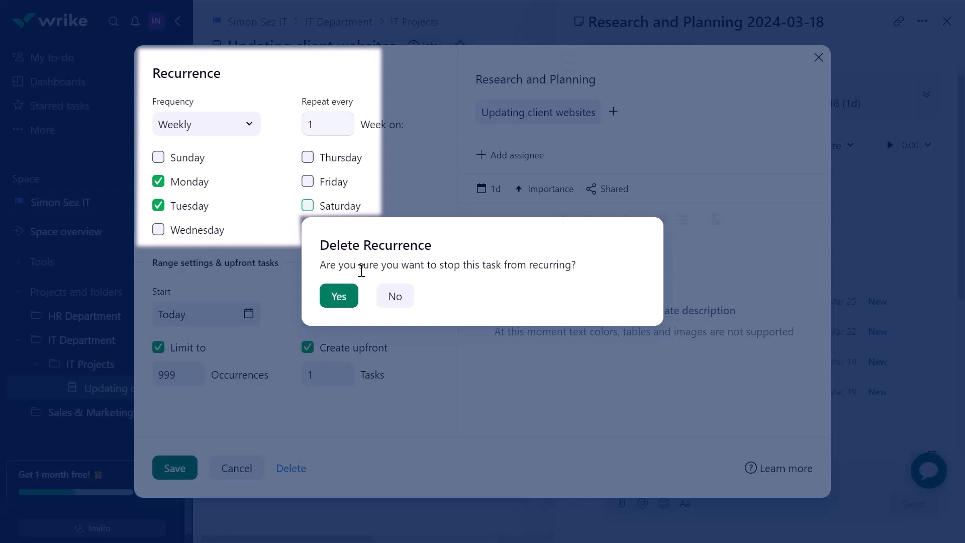
pyautogui.click(335, 296)
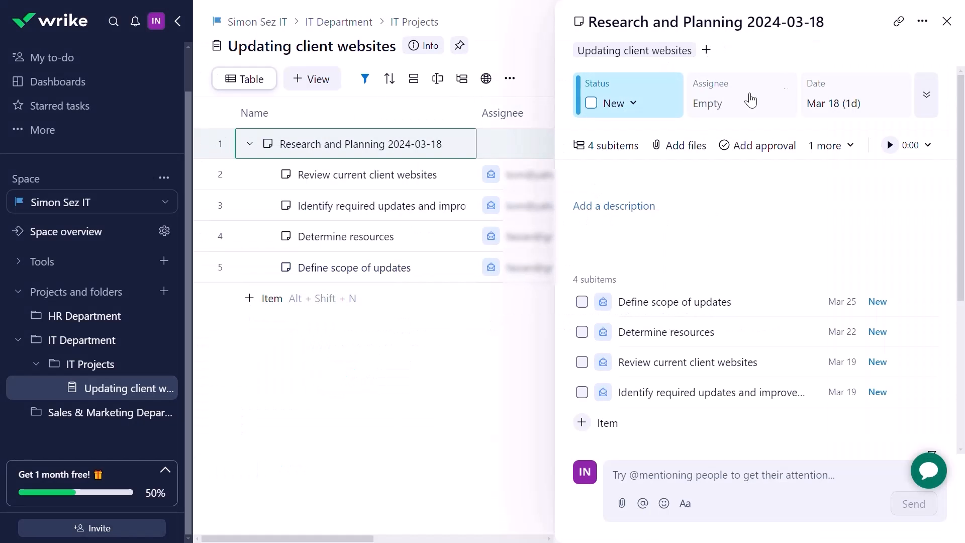
pyautogui.click(842, 24)
pyautogui.press('BackSpace')
pyautogui.press('BackSpace')
pyautogui.press('BackSpace')
pyautogui.press('BackSpace')
pyautogui.press('BackSpace')
pyautogui.press('BackSpace')
pyautogui.press('BackSpace')
pyautogui.press('BackSpace')
pyautogui.press('BackSpace')
pyautogui.press('BackSpace')
pyautogui.press('BackSpace')
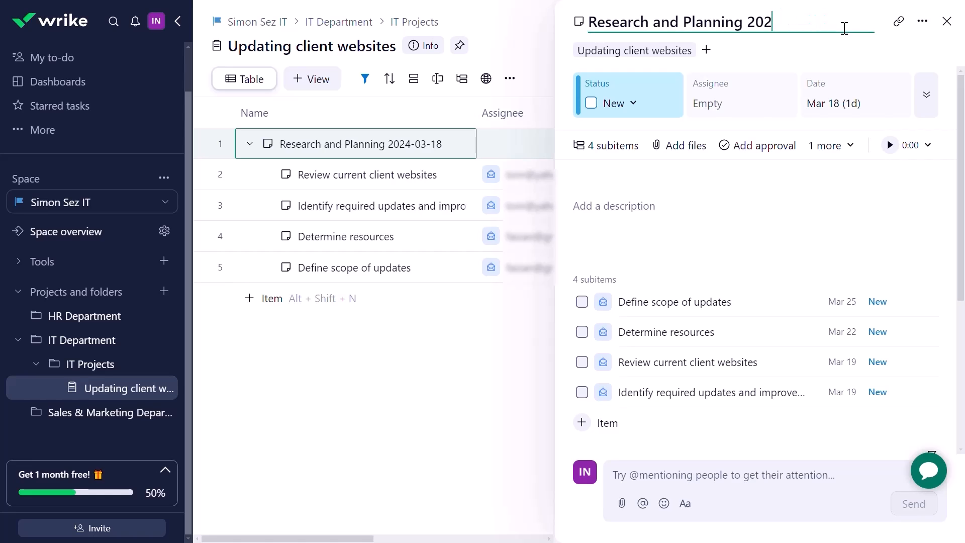
pyautogui.press('Escape')
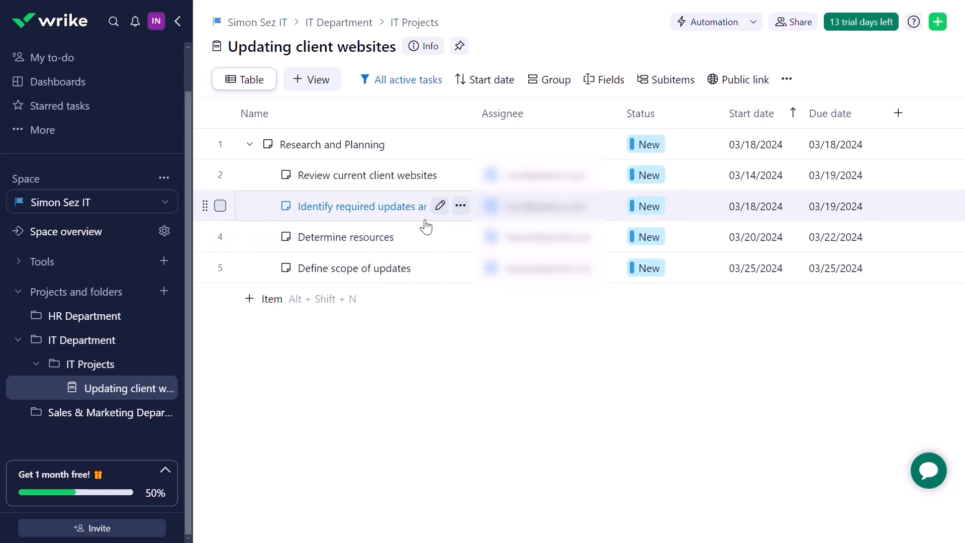
# - Add Review current client websites as a predecessor of the Identify required updates and improvements task
pyautogui.click(398, 213)
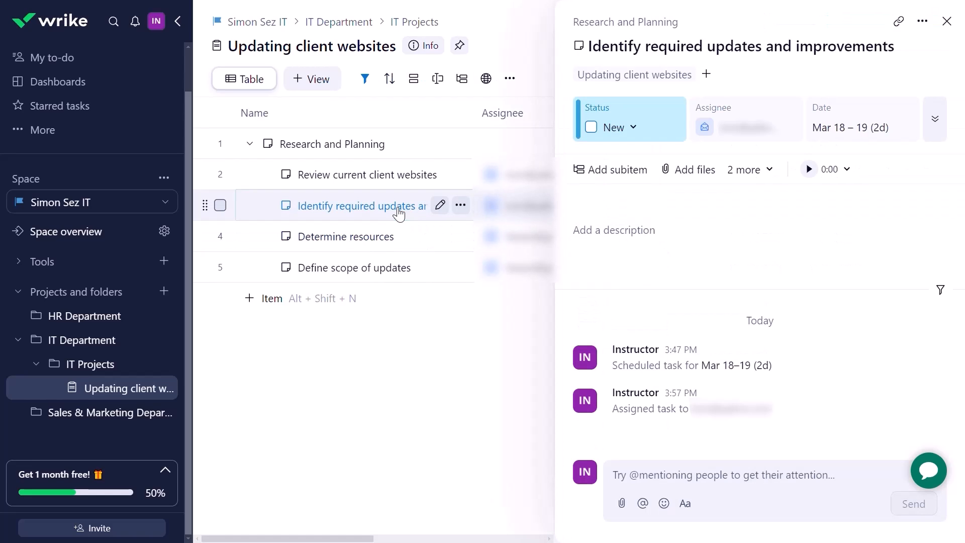
pyautogui.moveTo(554, 230); pyautogui.dragTo(318, 242)
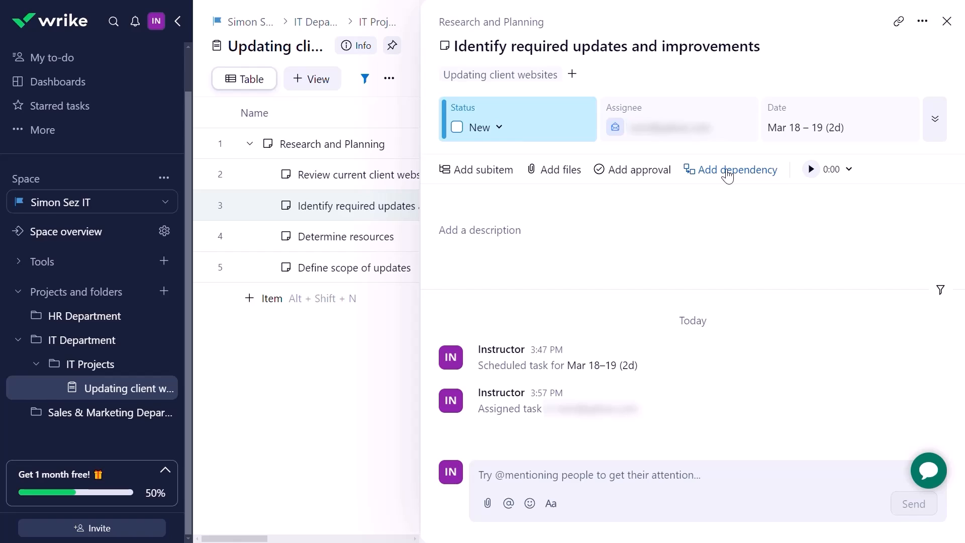
pyautogui.click(728, 175)
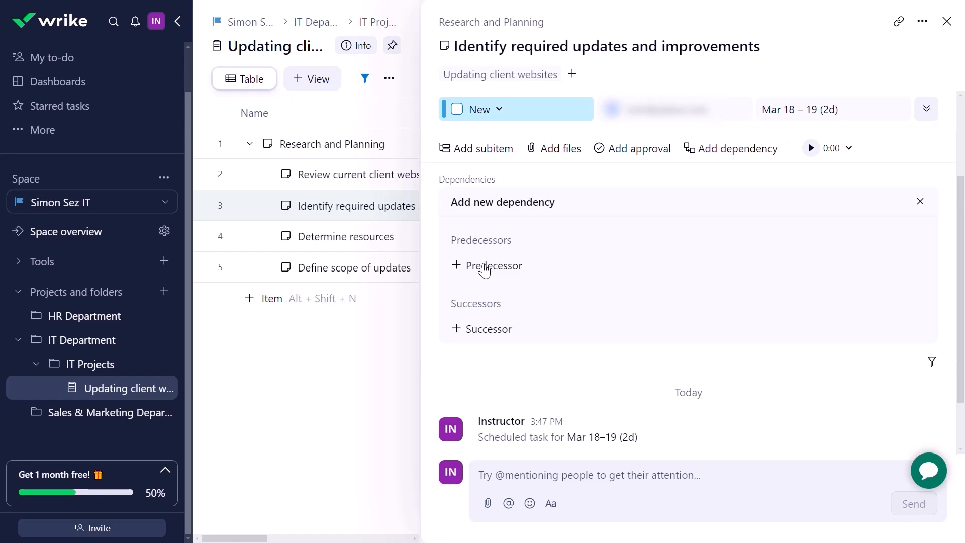
pyautogui.click(483, 267)
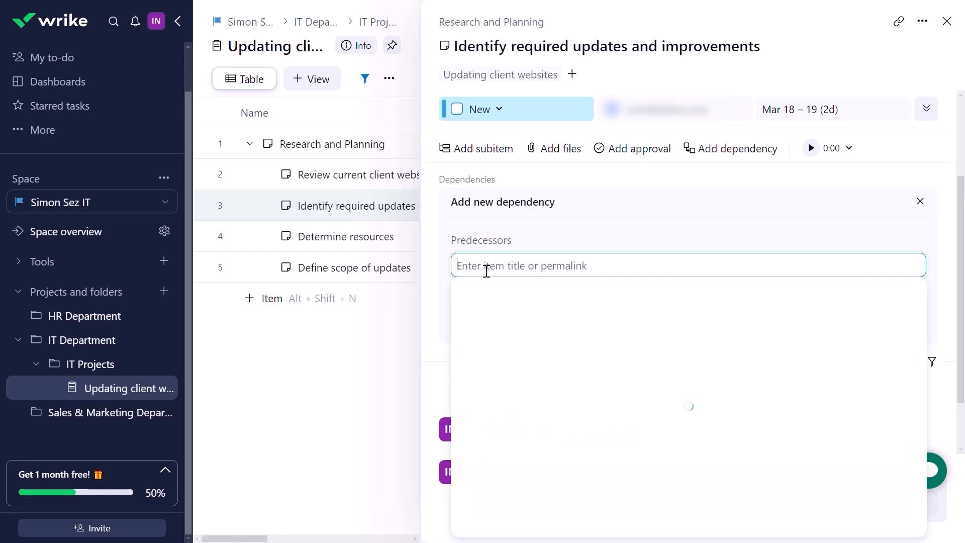
pyautogui.write('revie')
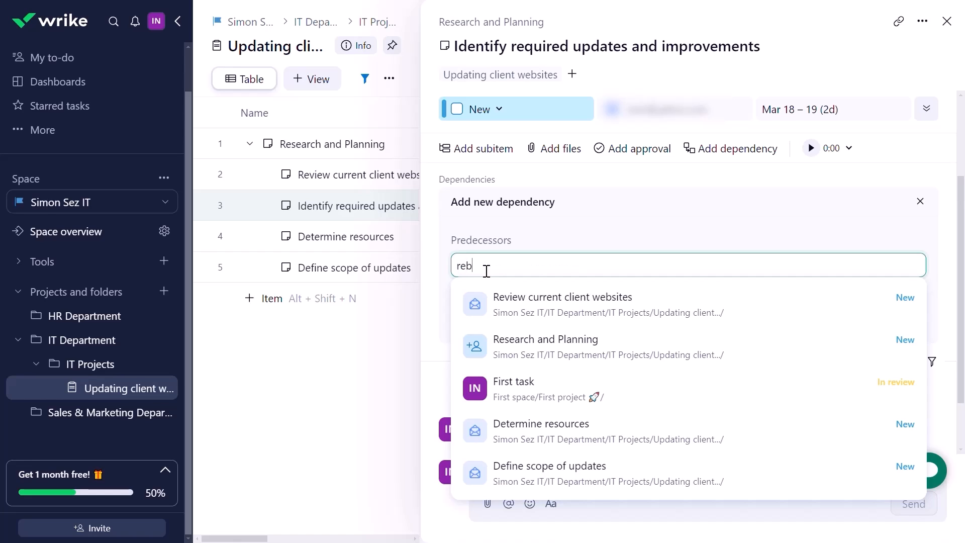
pyautogui.write('w')
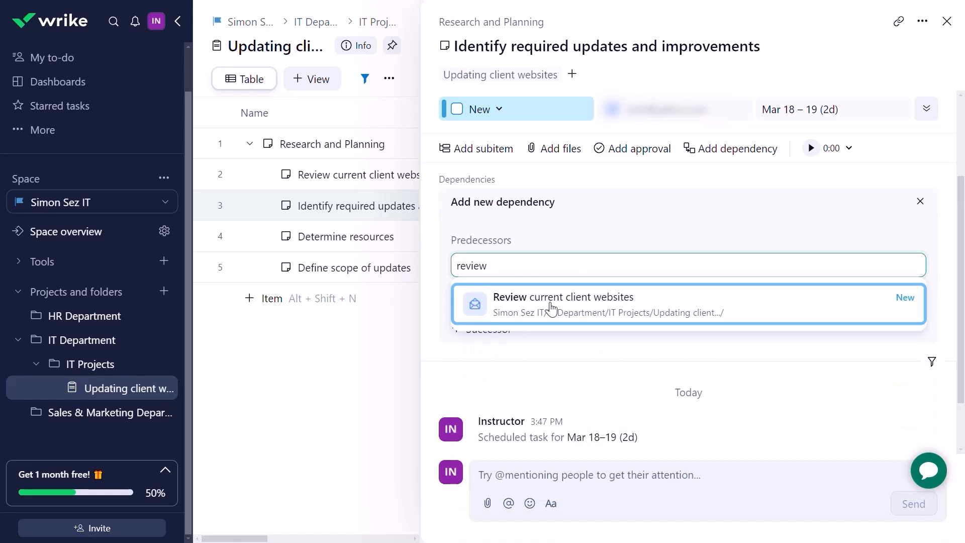
pyautogui.click(551, 306)
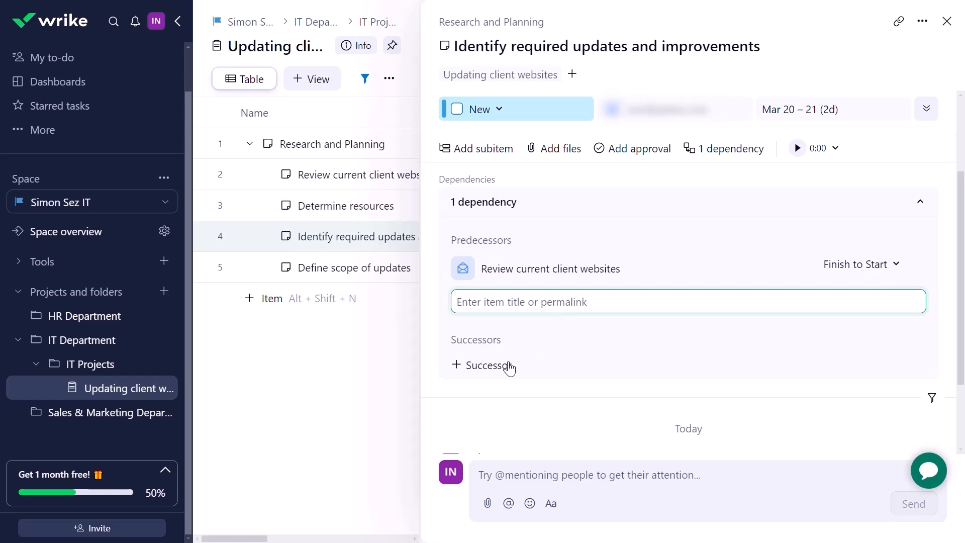
# - Add Determine resources as a successor of the Identify required updates and improvements task and close its details
pyautogui.click(508, 371)
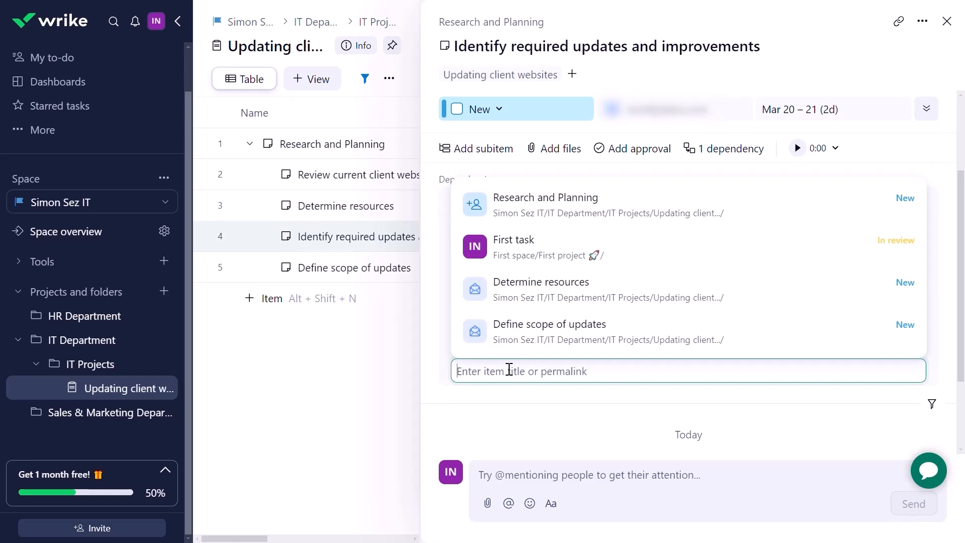
pyautogui.write('deter')
pyautogui.click(531, 413)
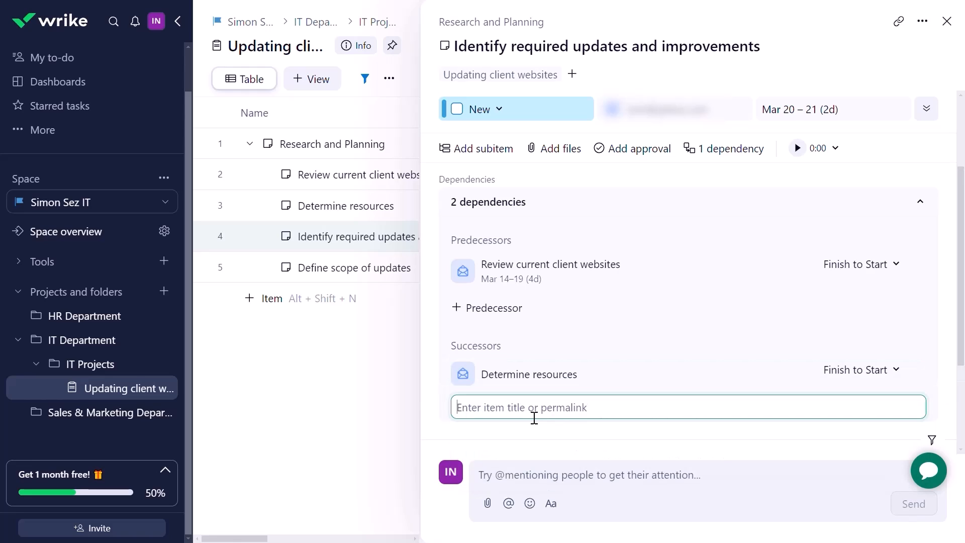
pyautogui.scroll(-3, 851, 254)
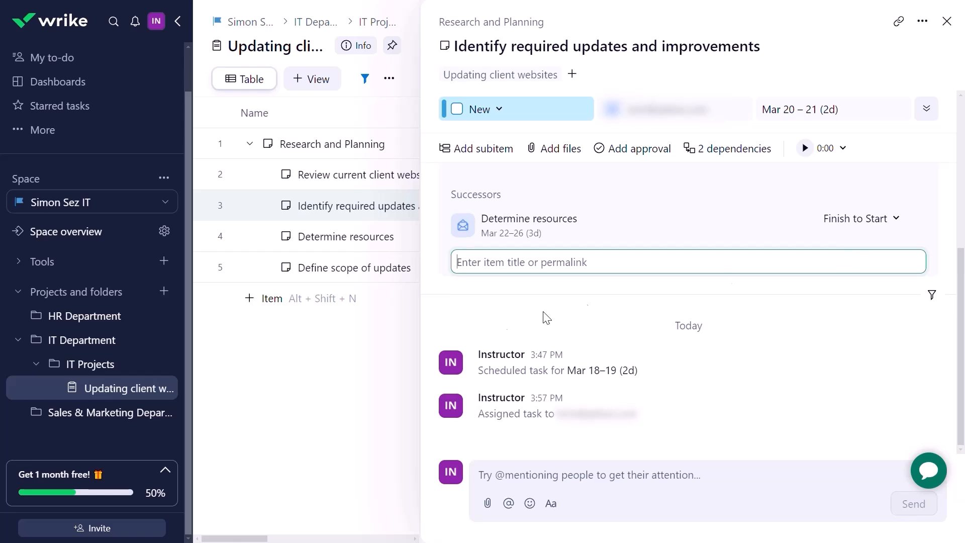
pyautogui.click(360, 406)
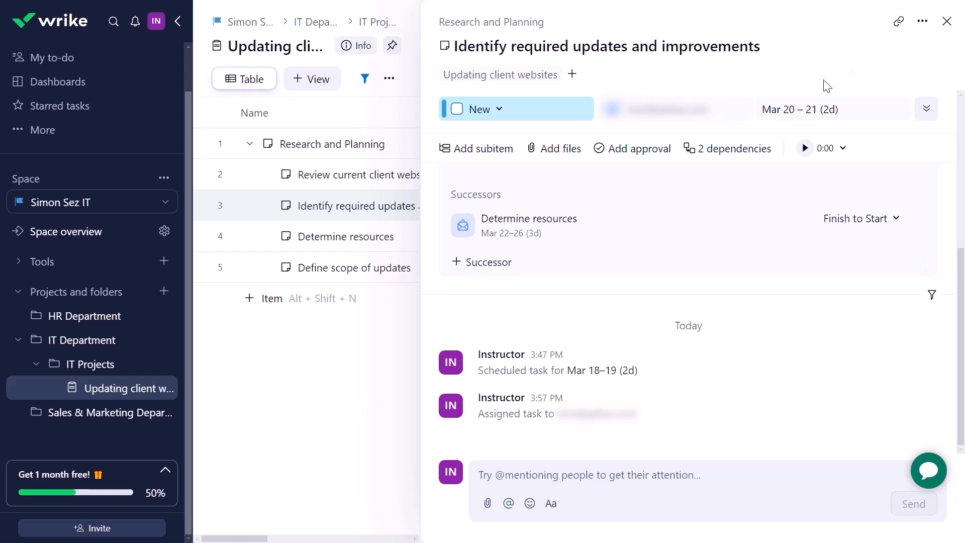
pyautogui.click(948, 23)
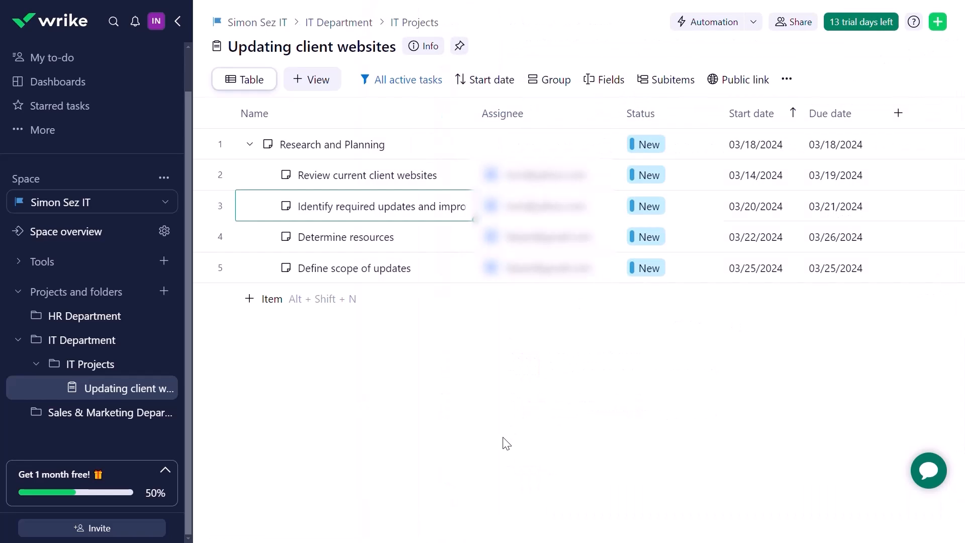
# - Examine the dependencies of the Determine resources and Review current client websites tasks
pyautogui.click(406, 238)
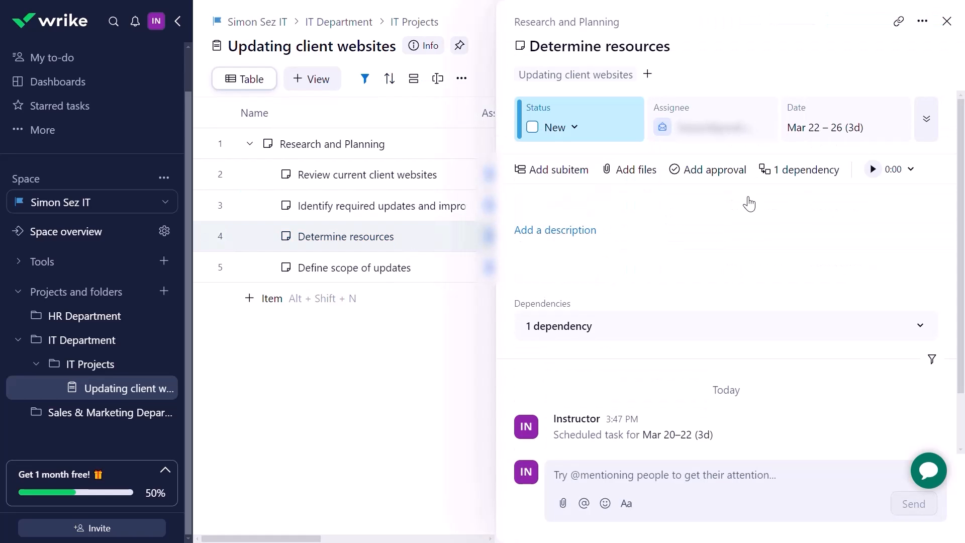
pyautogui.click(810, 171)
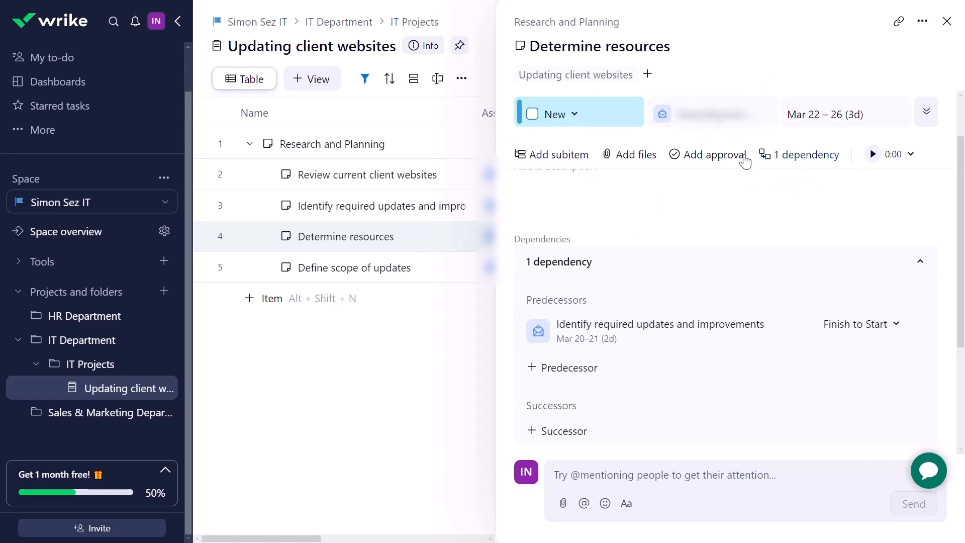
pyautogui.click(357, 187)
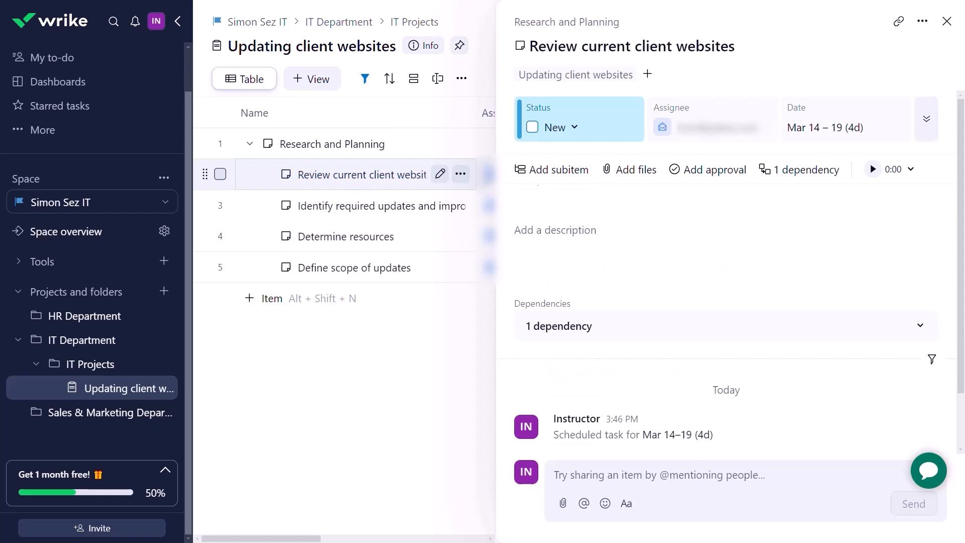
pyautogui.click(790, 178)
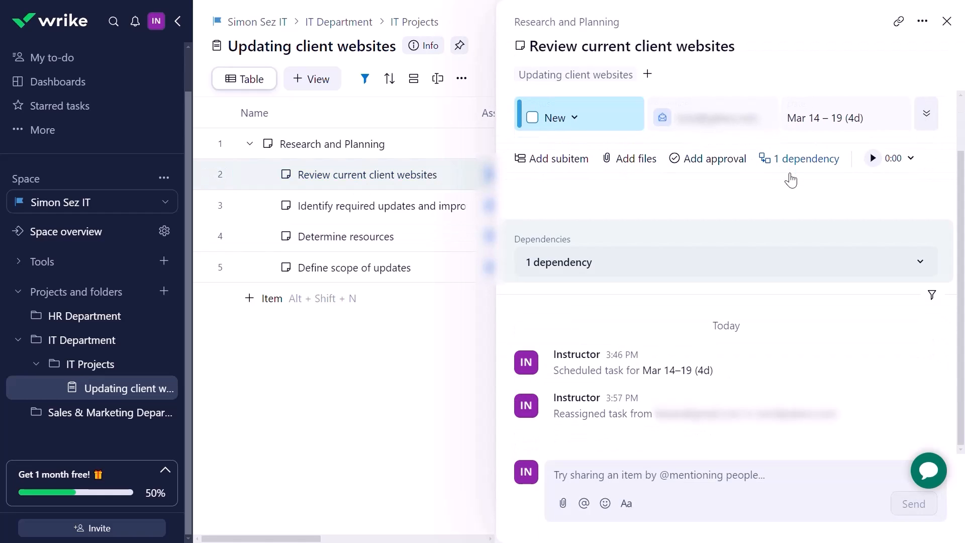
pyautogui.click(772, 261)
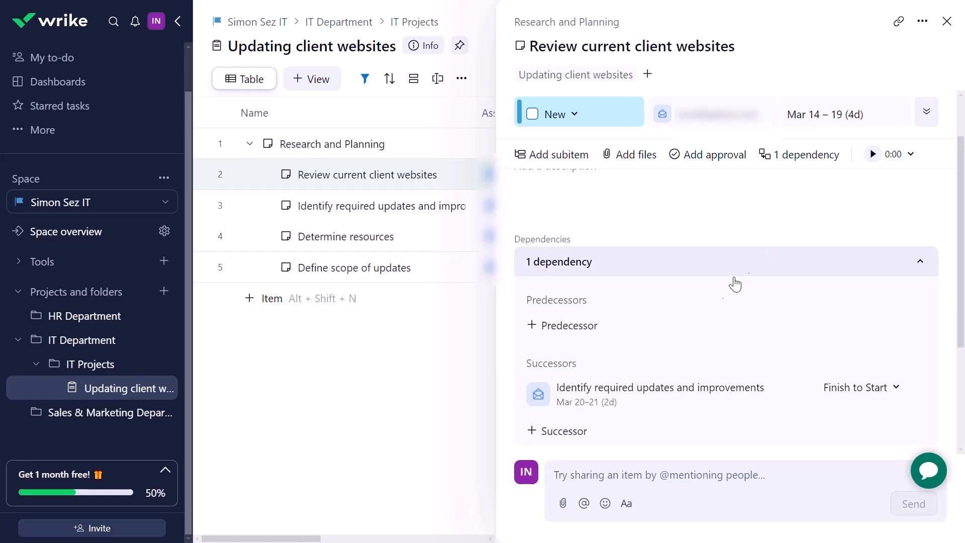
pyautogui.scroll(-2, 680, 360)
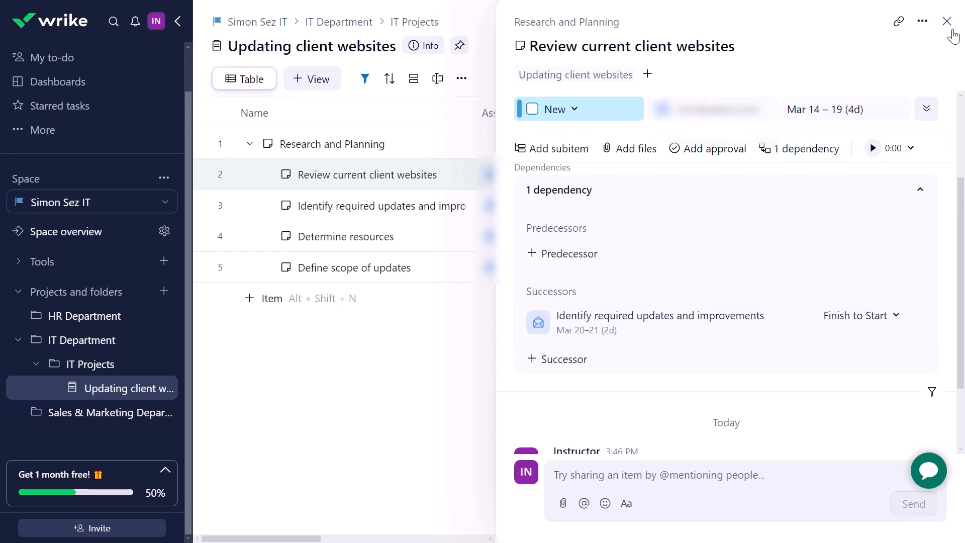
pyautogui.click(947, 22)
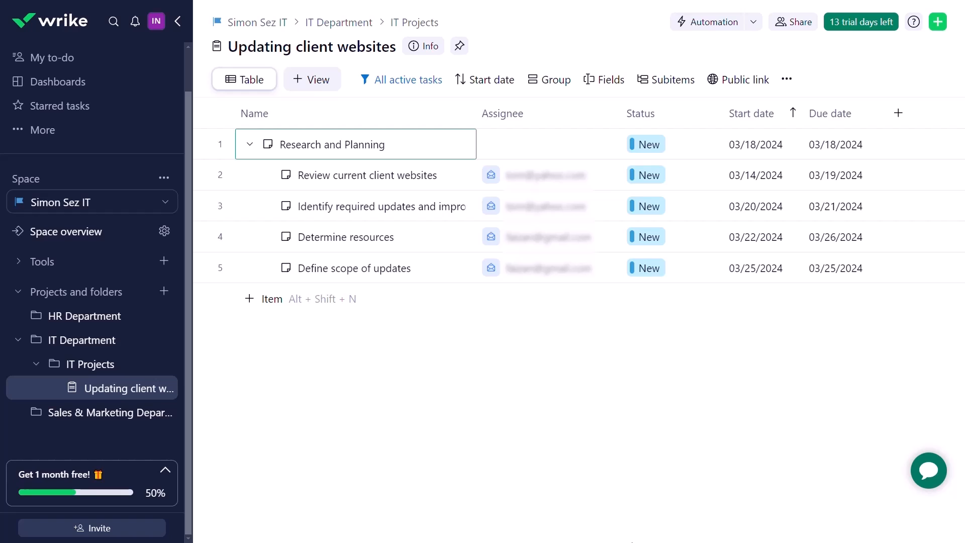
# - Add the description "Listing down issues and things to improve" to the Identify required updates and improvements task
pyautogui.click(410, 211)
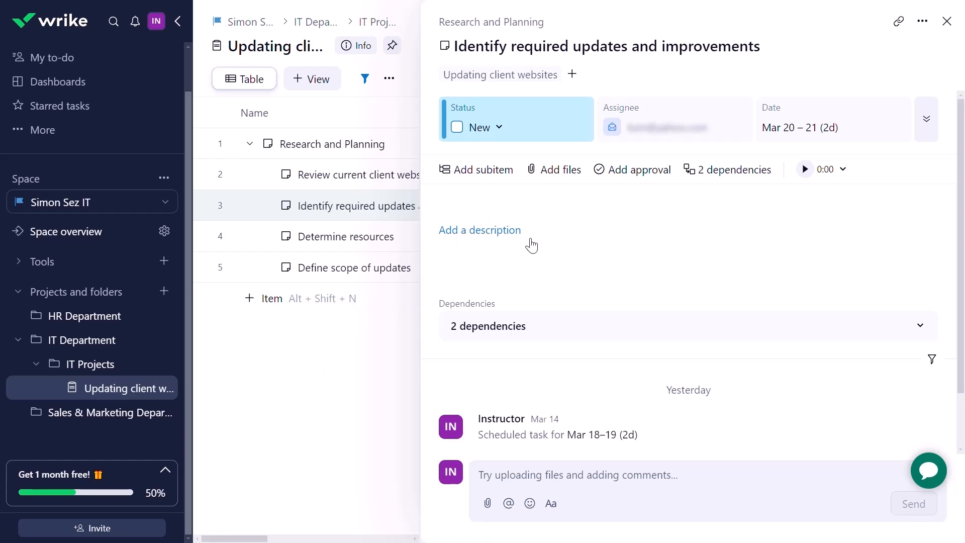
pyautogui.click(564, 242)
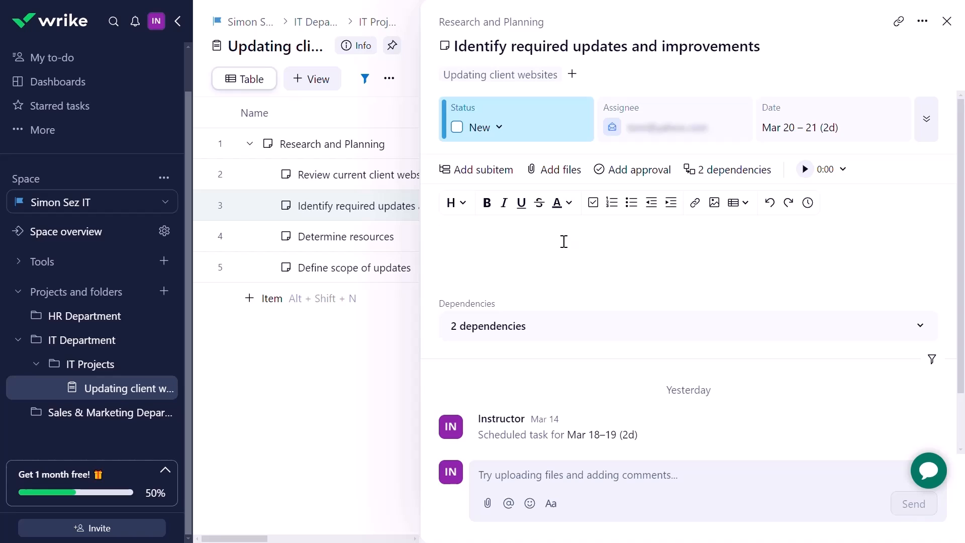
pyautogui.write('Listing down issues ')
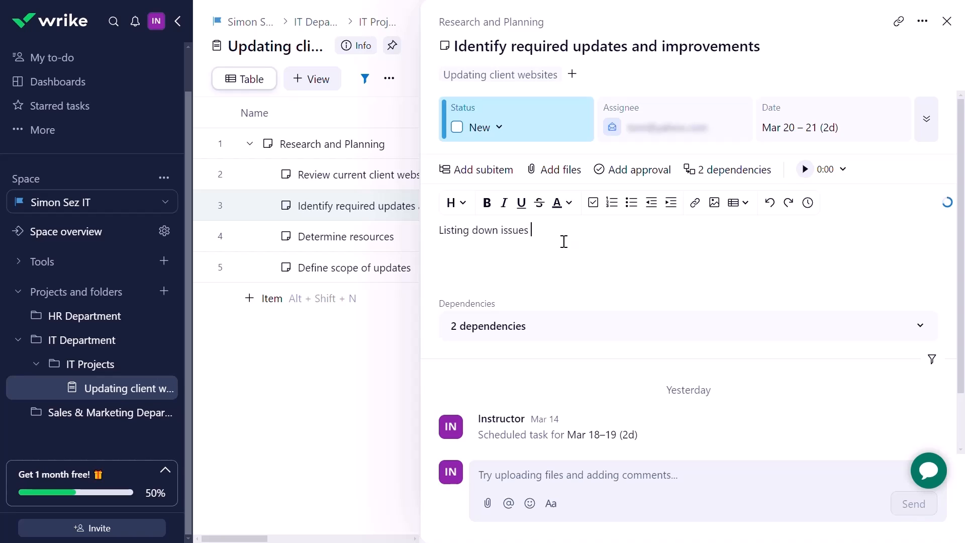
pyautogui.write('and things to improve')
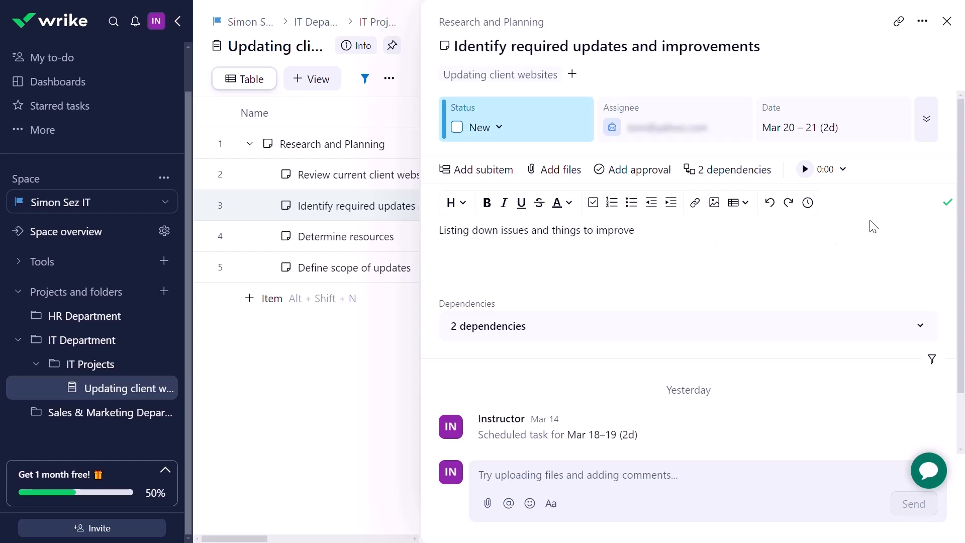
pyautogui.click(889, 183)
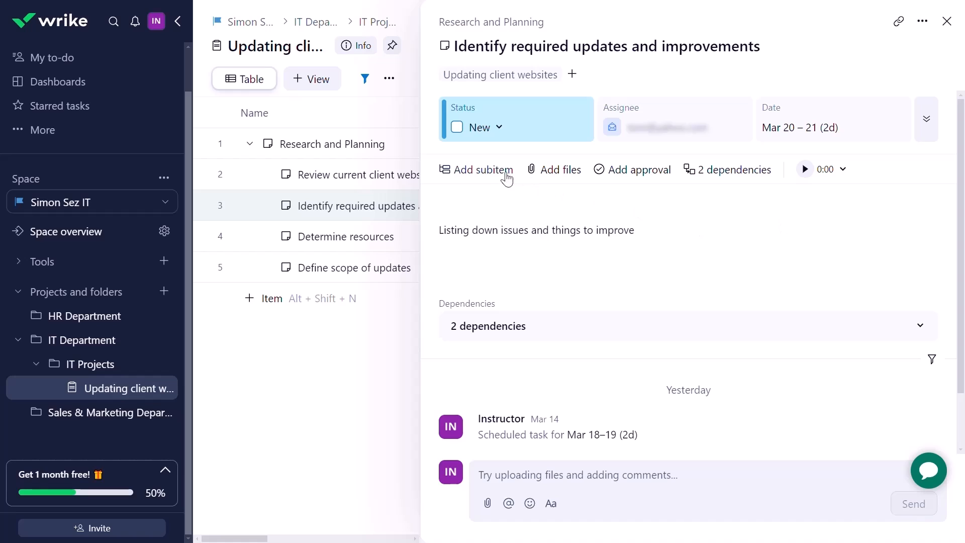
# - Look through the file sources offered for attachments to the Identify required updates and improvements task
pyautogui.click(557, 171)
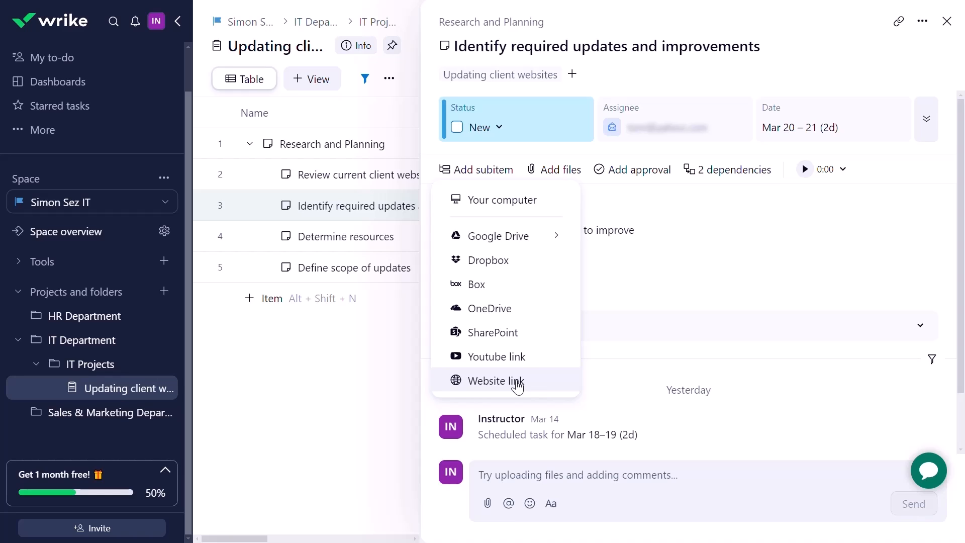
pyautogui.click(636, 254)
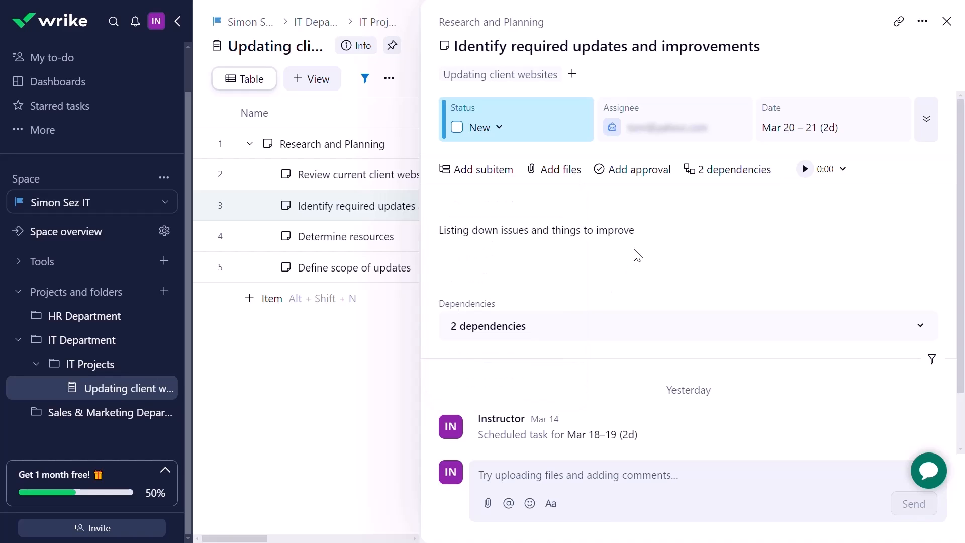
# - Set up a new approval on the Identify required updates and improvements task with Instructor as approver and March 20 as due date
pyautogui.click(642, 173)
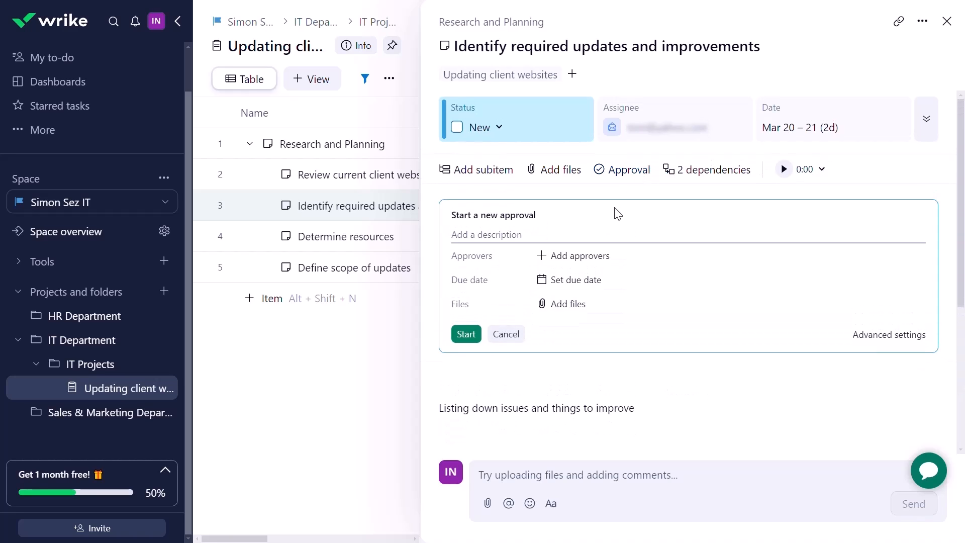
pyautogui.click(569, 239)
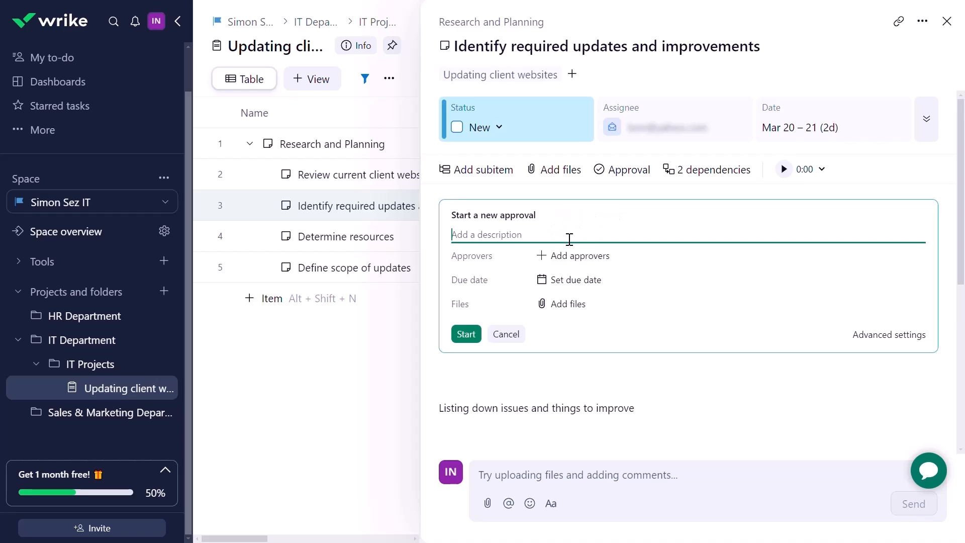
pyautogui.click(568, 265)
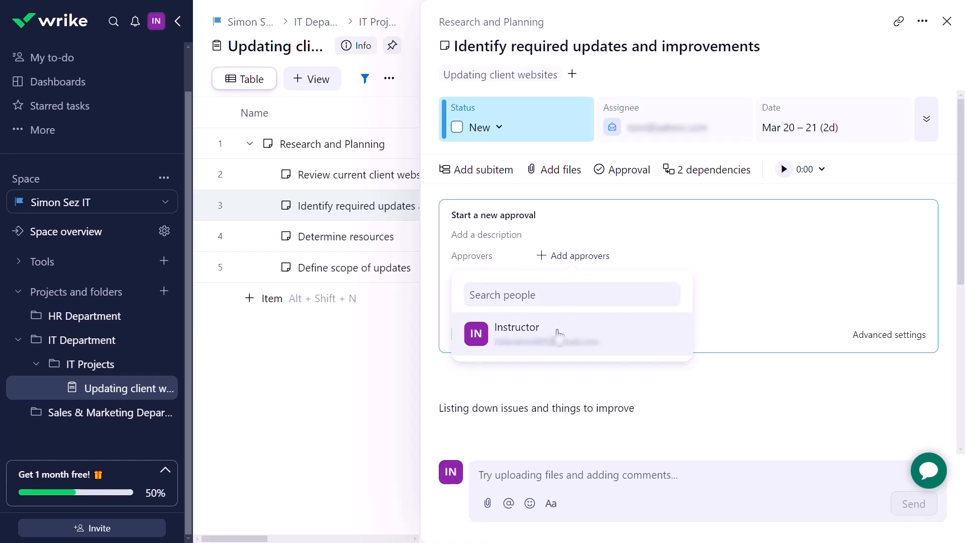
pyautogui.click(559, 335)
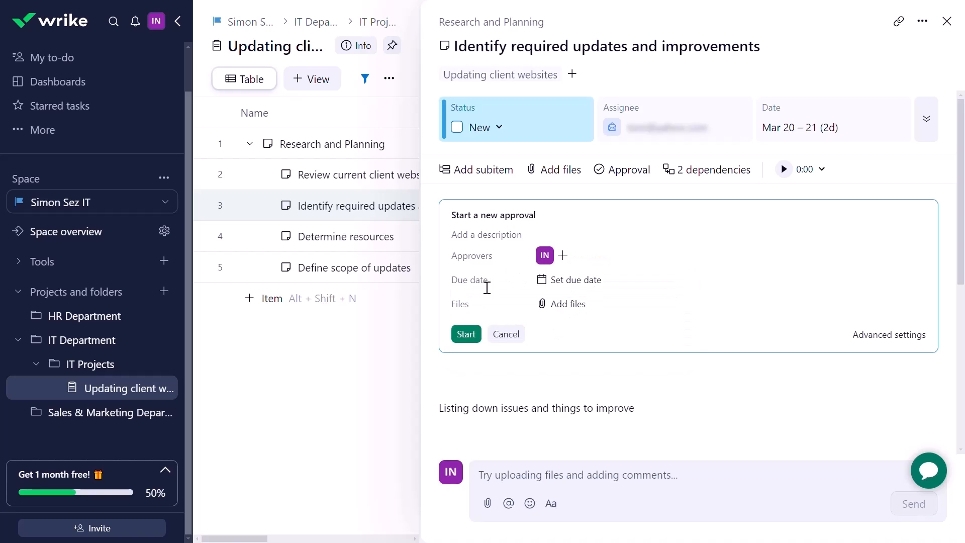
pyautogui.click(568, 285)
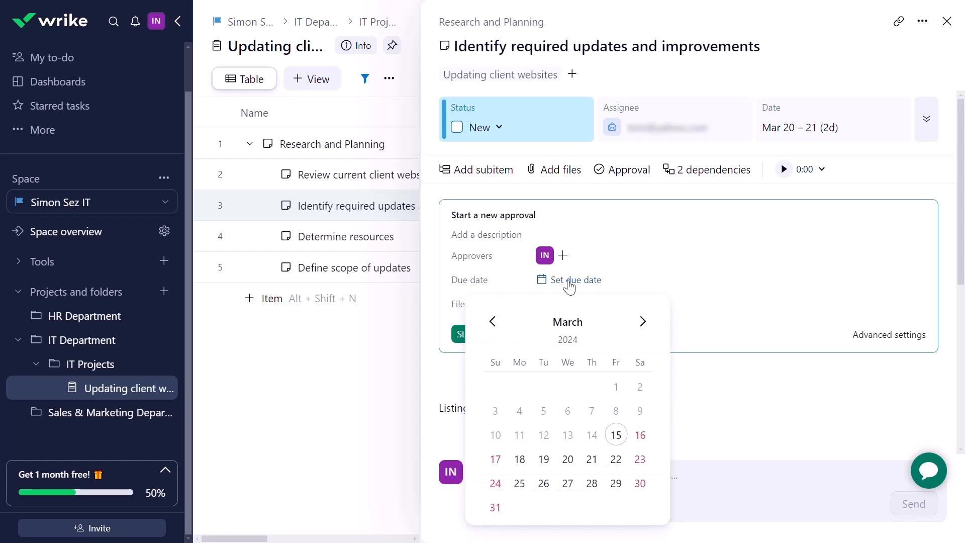
pyautogui.click(567, 462)
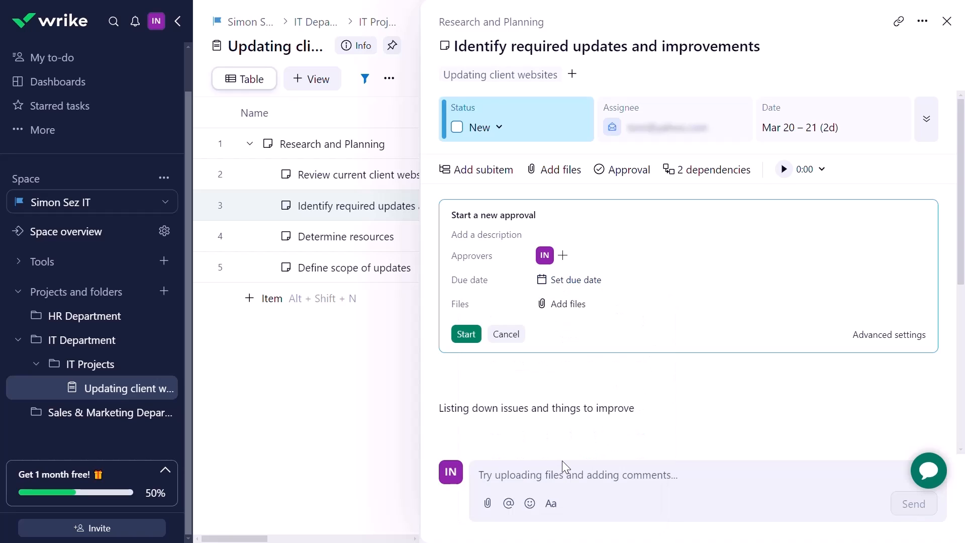
# - Start the approval without attaching files and reject it without sending a comment
pyautogui.click(561, 311)
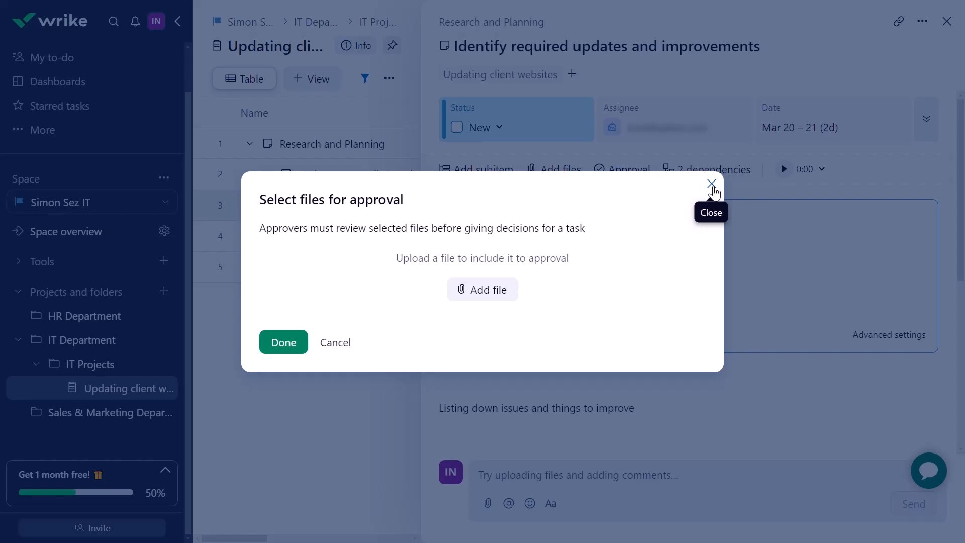
pyautogui.click(712, 184)
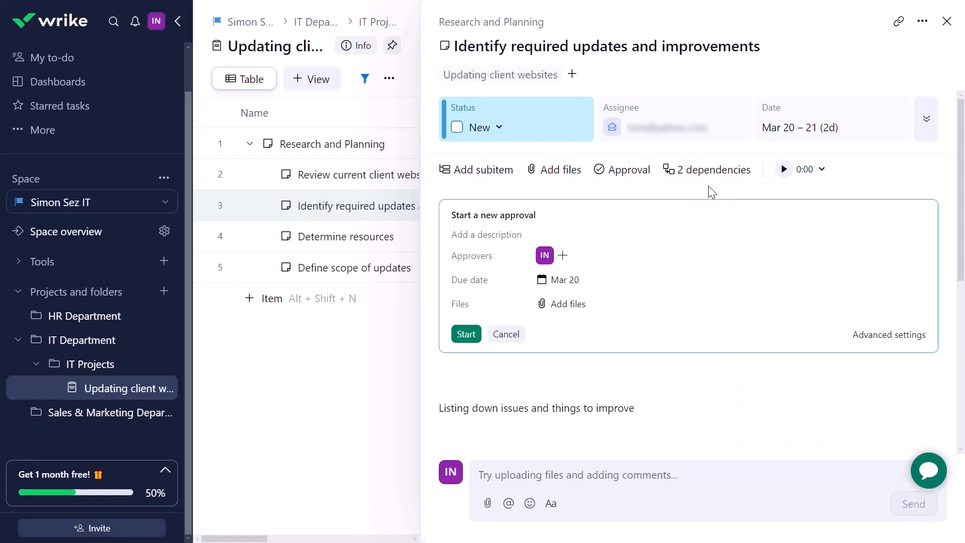
pyautogui.click(466, 335)
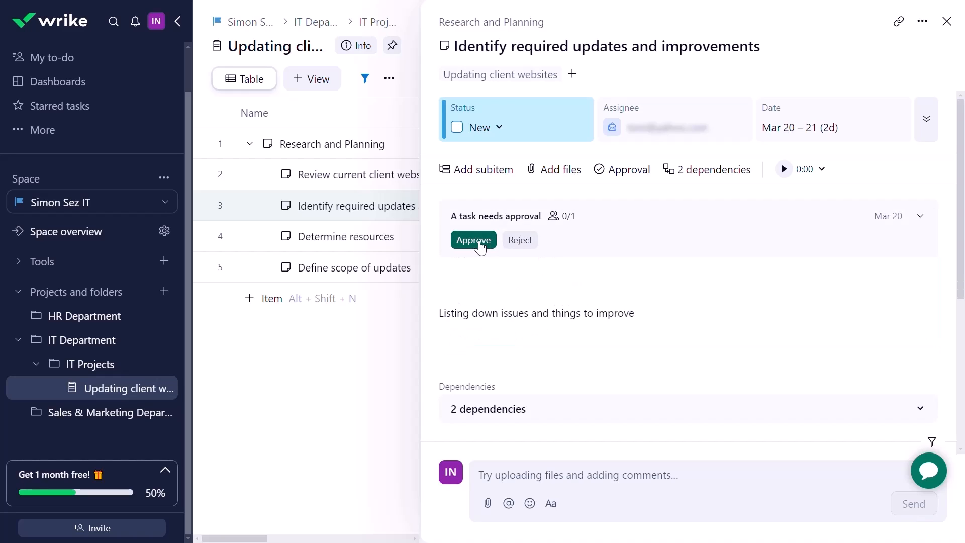
pyautogui.click(520, 240)
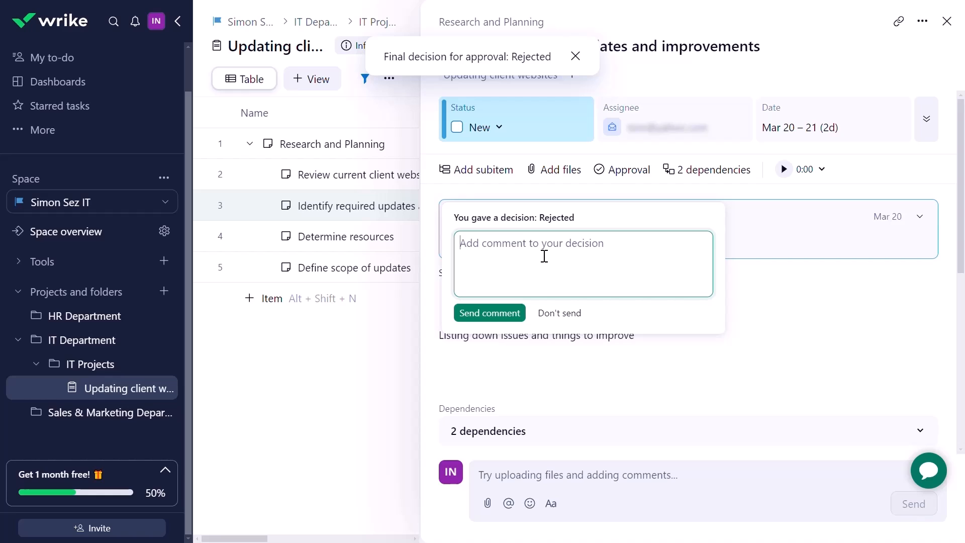
pyautogui.click(560, 314)
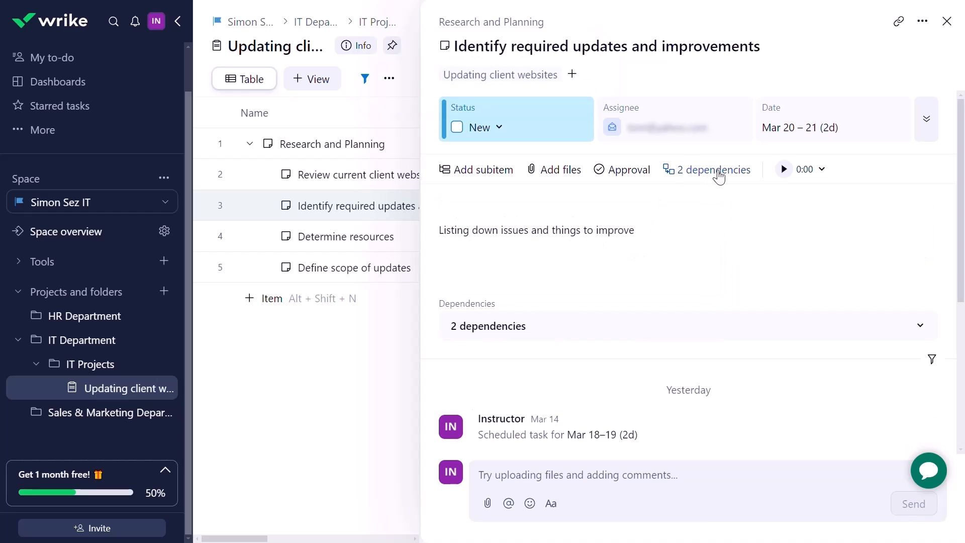
# - Start the task's timer, check the time entry fields and show all time entries
pyautogui.click(789, 170)
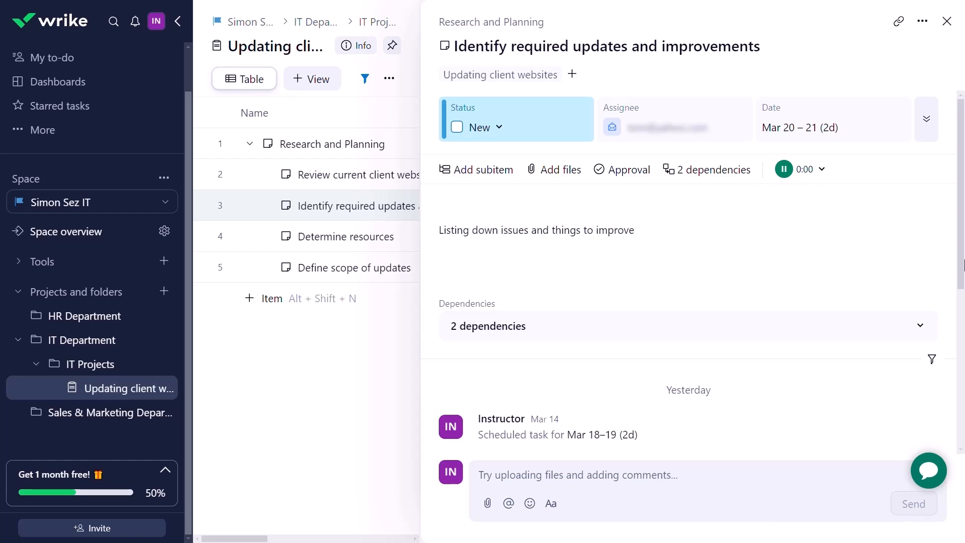
pyautogui.click(821, 177)
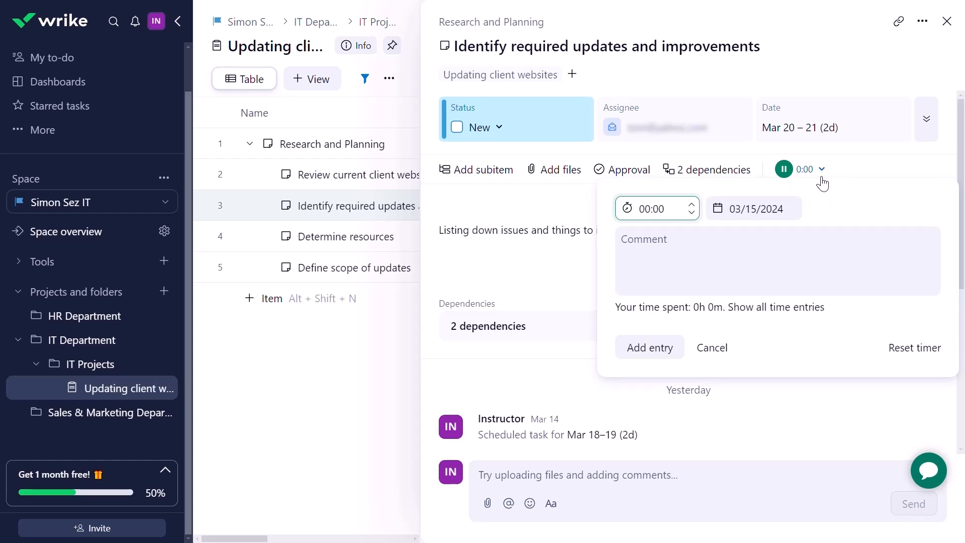
pyautogui.click(763, 209)
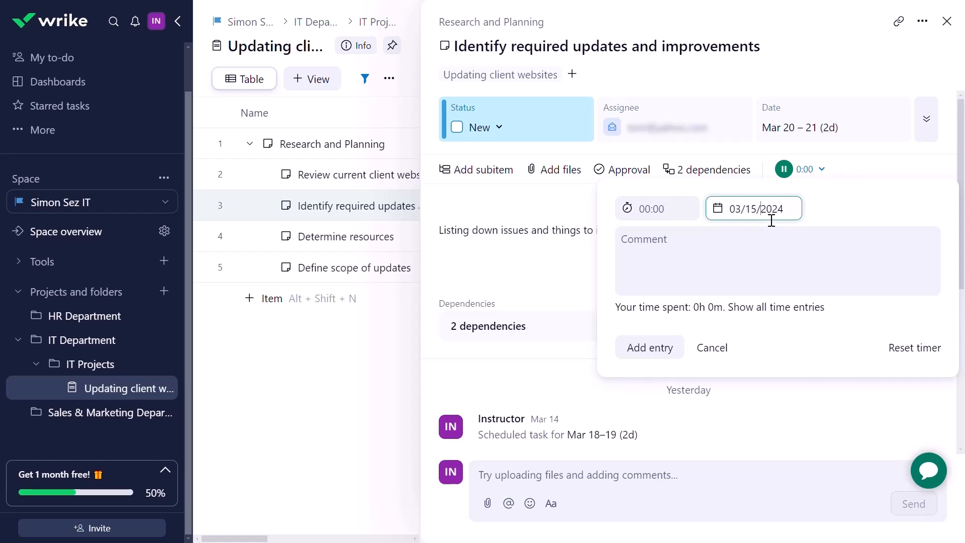
pyautogui.click(876, 248)
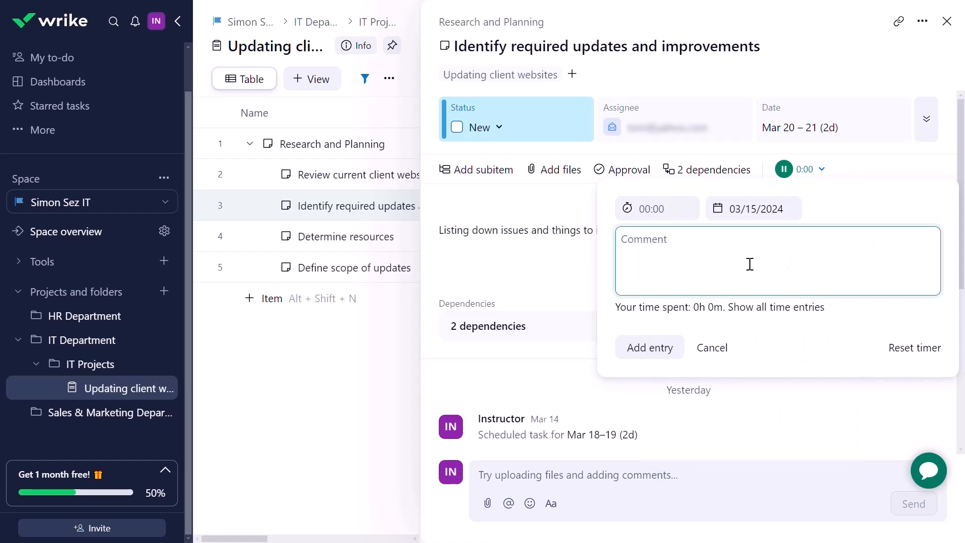
pyautogui.click(740, 316)
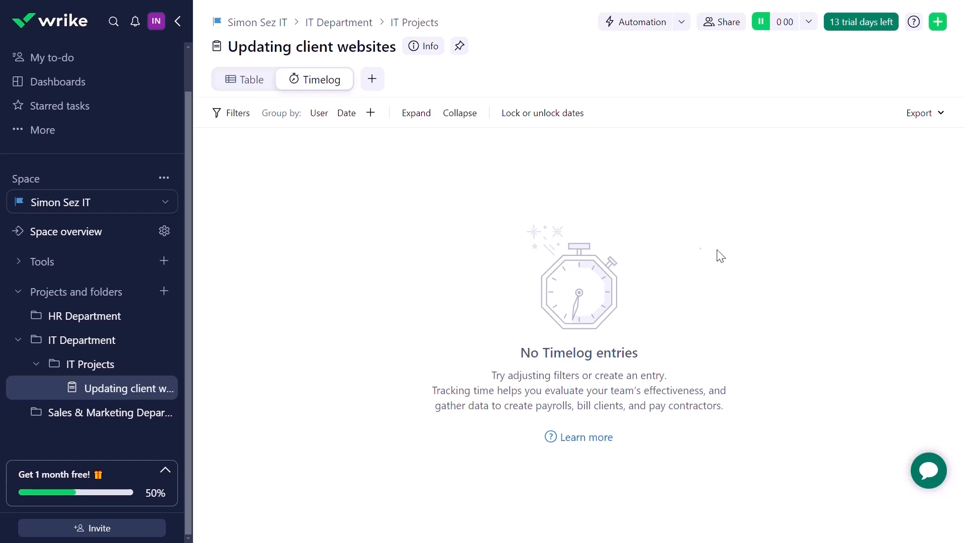
# - Return to the table view and reopen the Identify required updates and improvements task to review its activity
pyautogui.moveTo(332, 127)
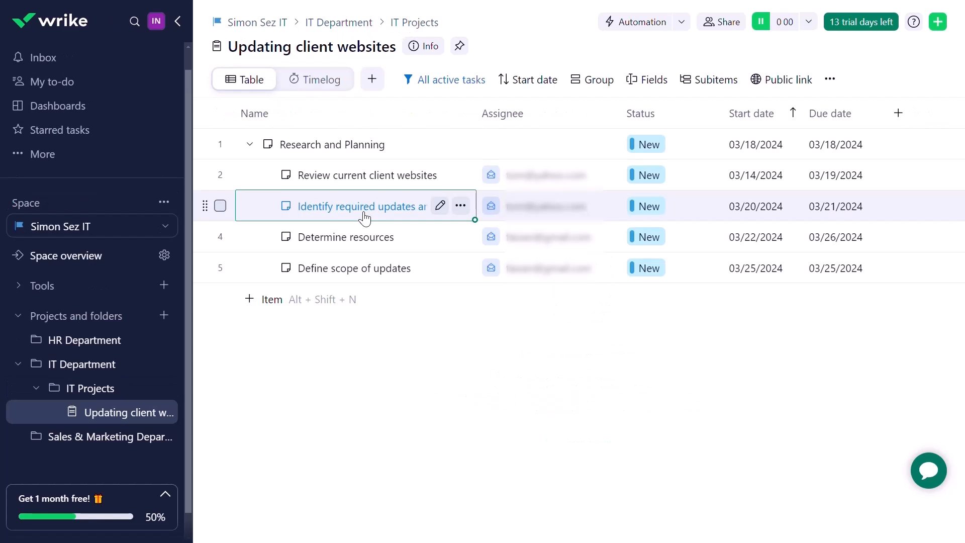
pyautogui.click(364, 217)
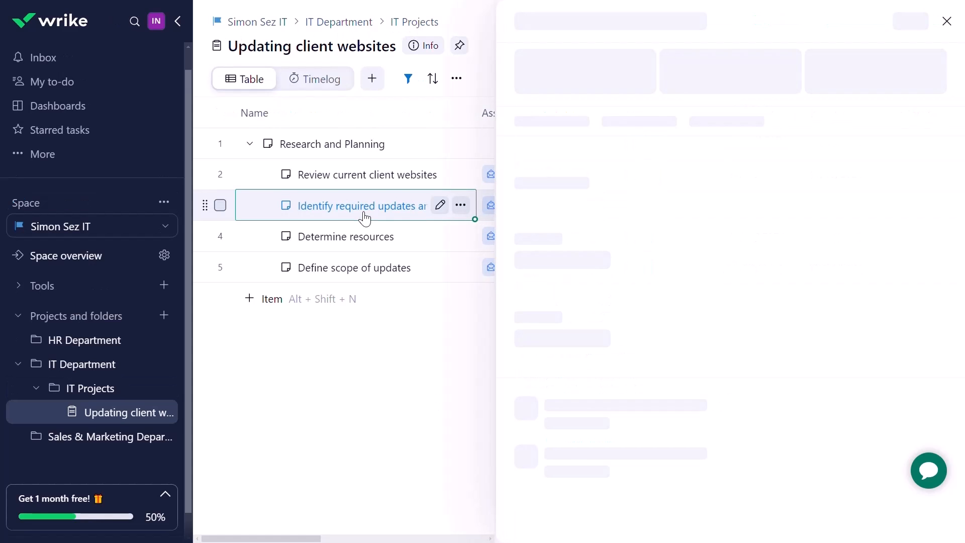
pyautogui.scroll(-5, 559, 432)
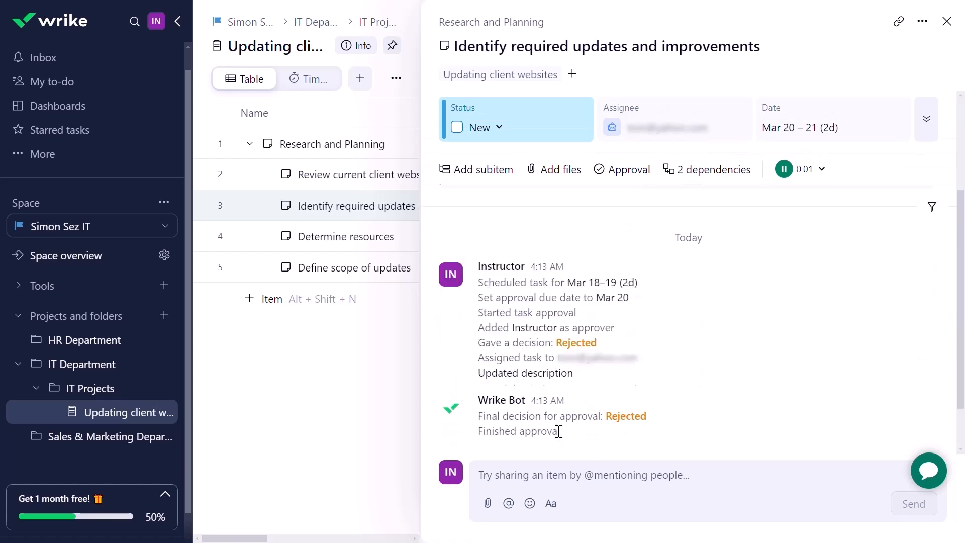
# - Try mentioning the task's assignee in a comment and clear the draft without sending it
pyautogui.click(533, 483)
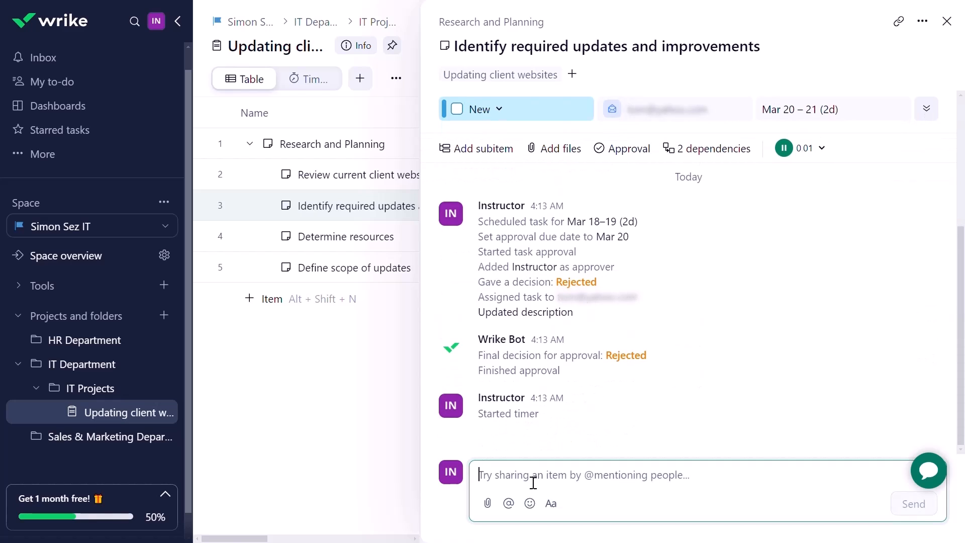
pyautogui.write('@tom')
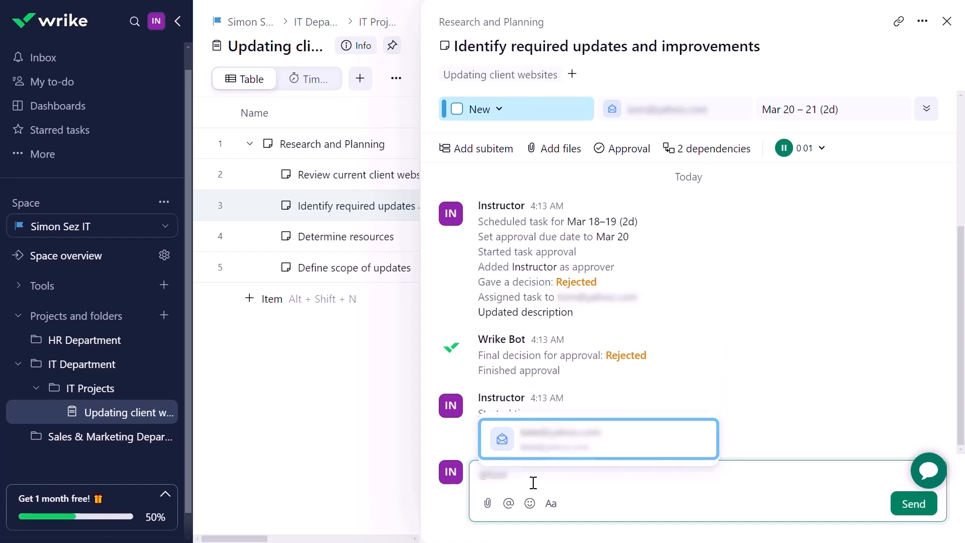
pyautogui.press('Return')
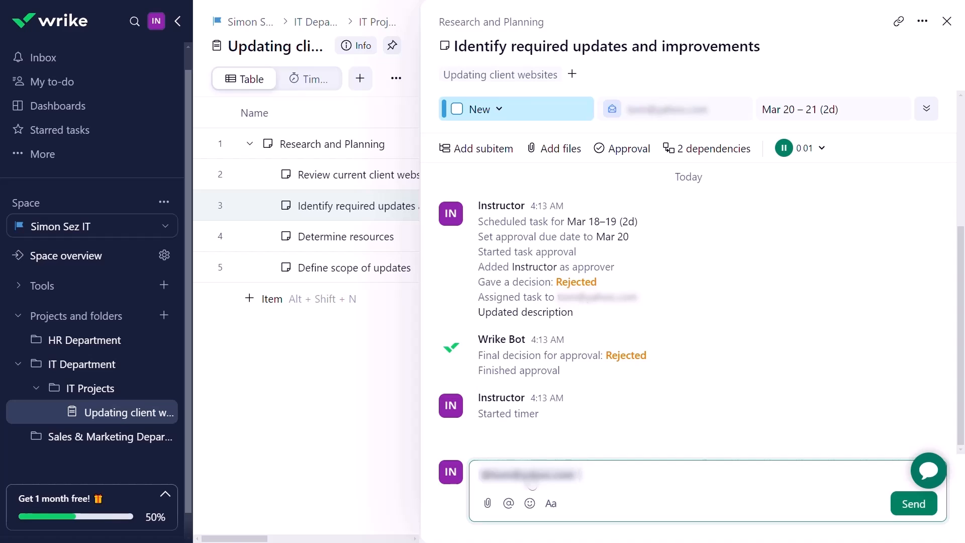
pyautogui.press('BackSpace')
pyautogui.press('BackSpace')
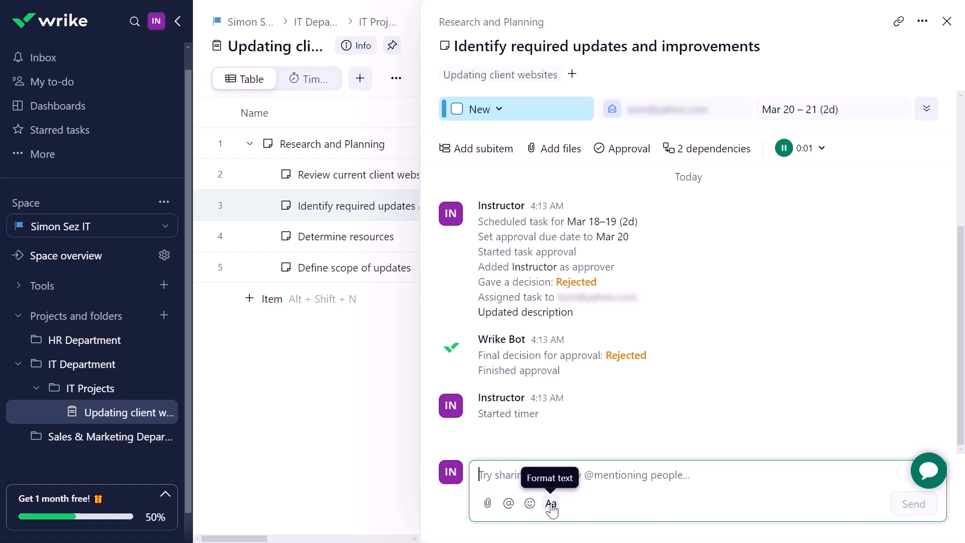
# - Examine the Wrike Bot entries about the approval decision in the task's activity log
pyautogui.click(601, 288)
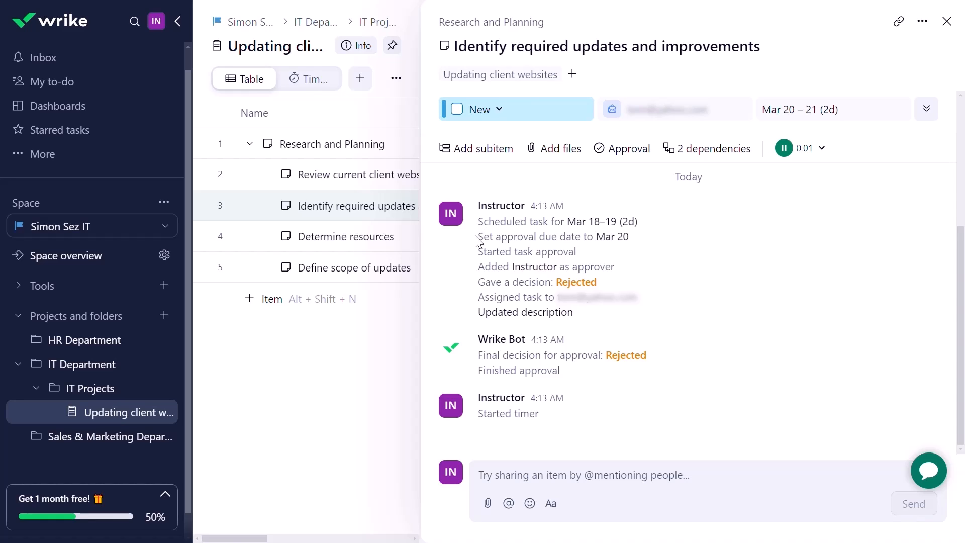
pyautogui.moveTo(477, 355); pyautogui.dragTo(667, 372)
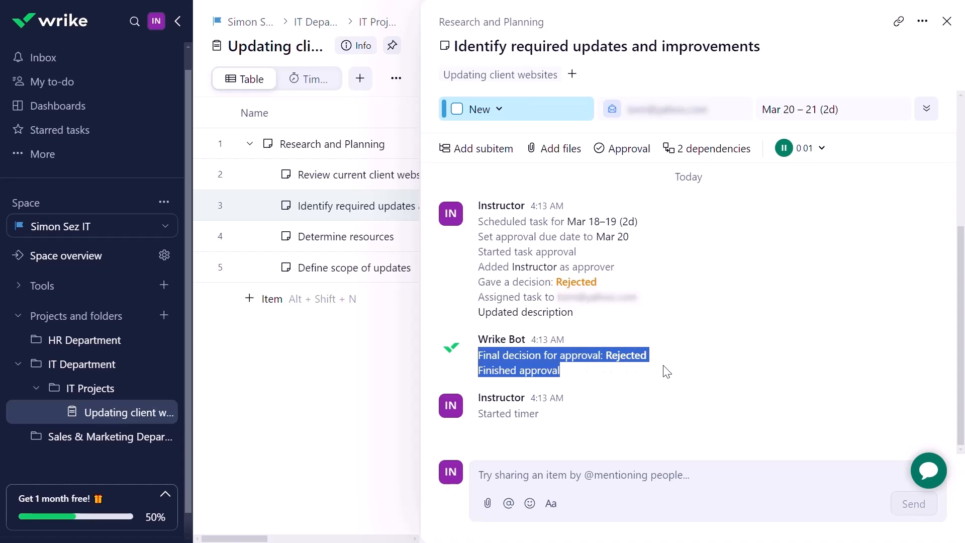
pyautogui.click(666, 372)
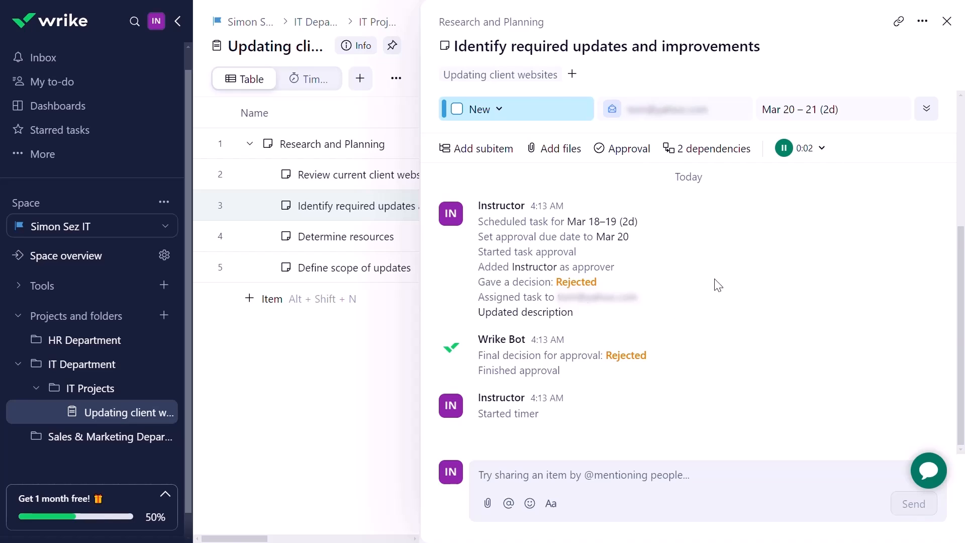
# - Look through the additional actions offered for the Identify required updates and improvements task
pyautogui.click(923, 22)
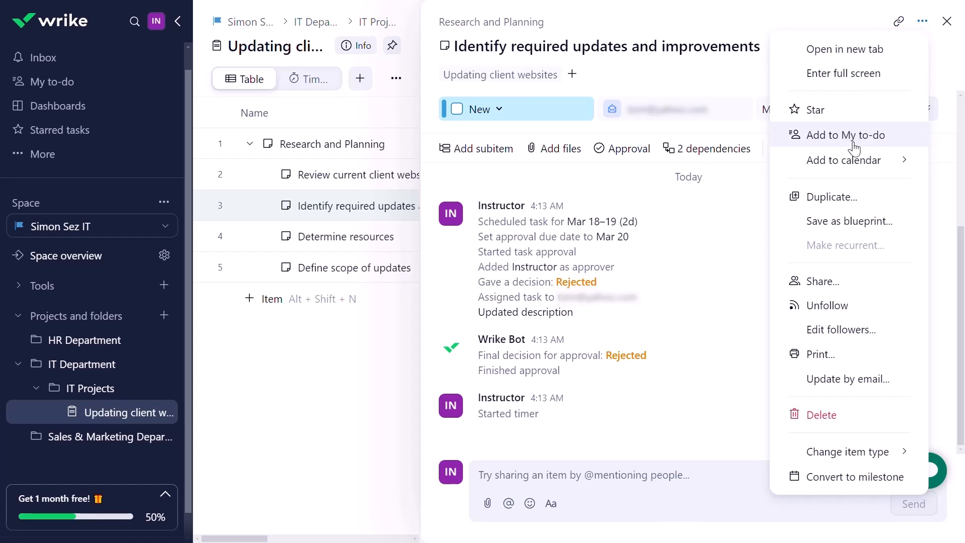
pyautogui.moveTo(845, 170)
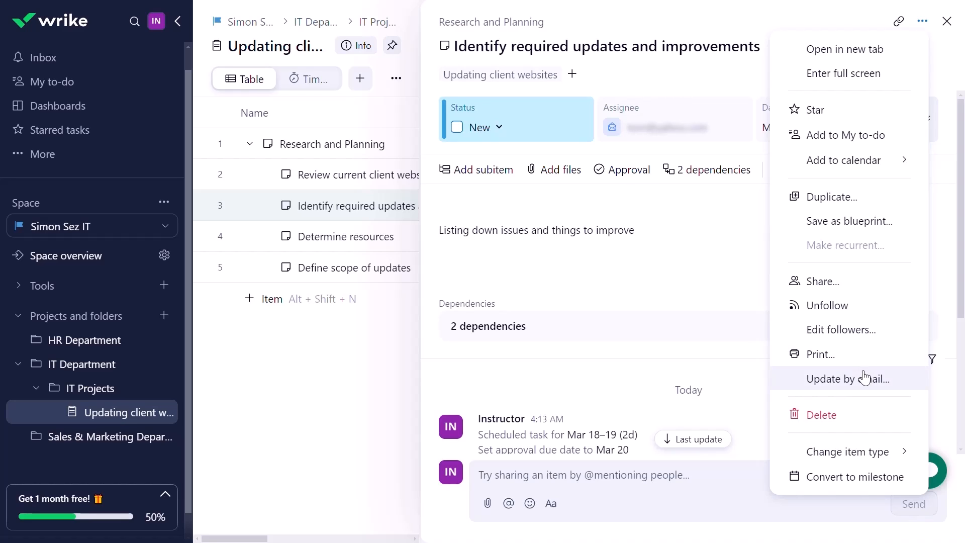
pyautogui.moveTo(879, 455)
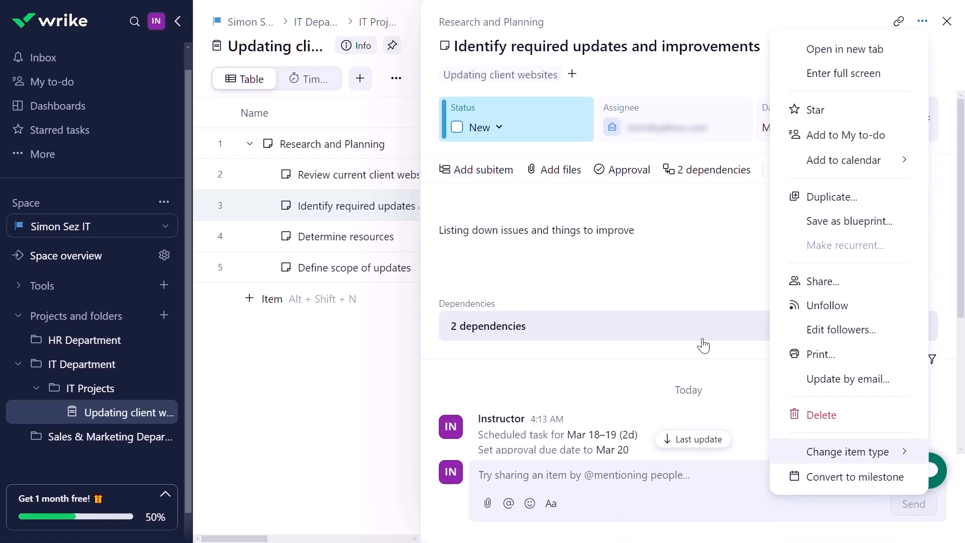
pyautogui.click(682, 307)
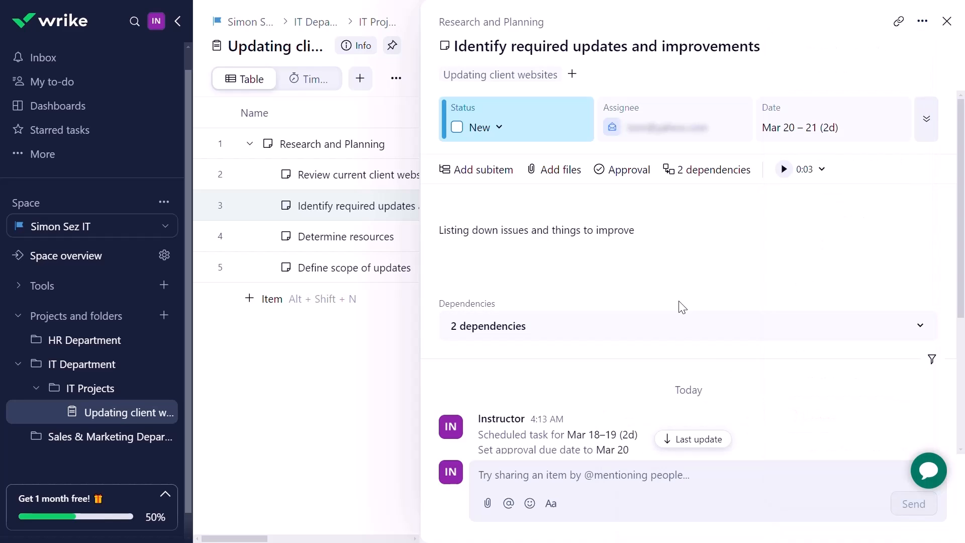
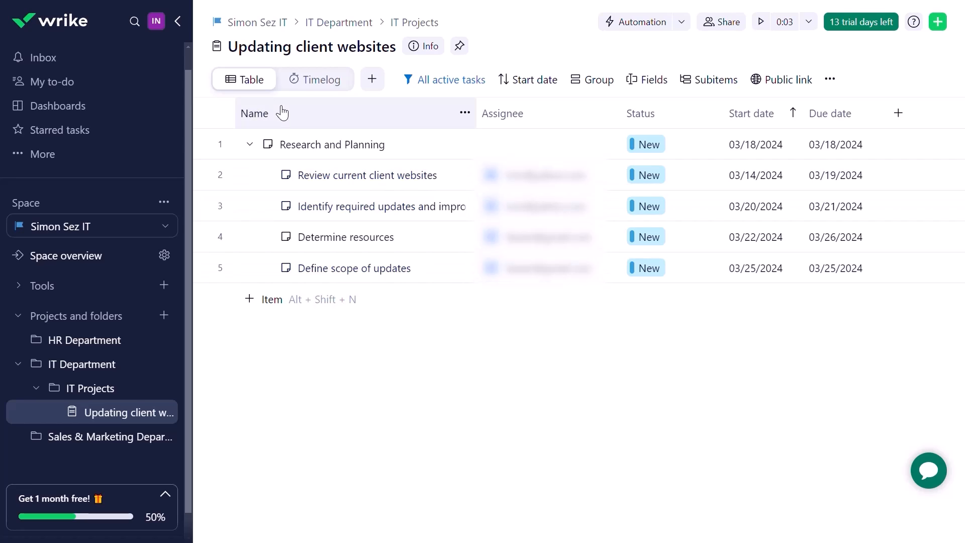
# - Look through the view types available for the project and the creation options for a new Table view without creating it
pyautogui.click(374, 79)
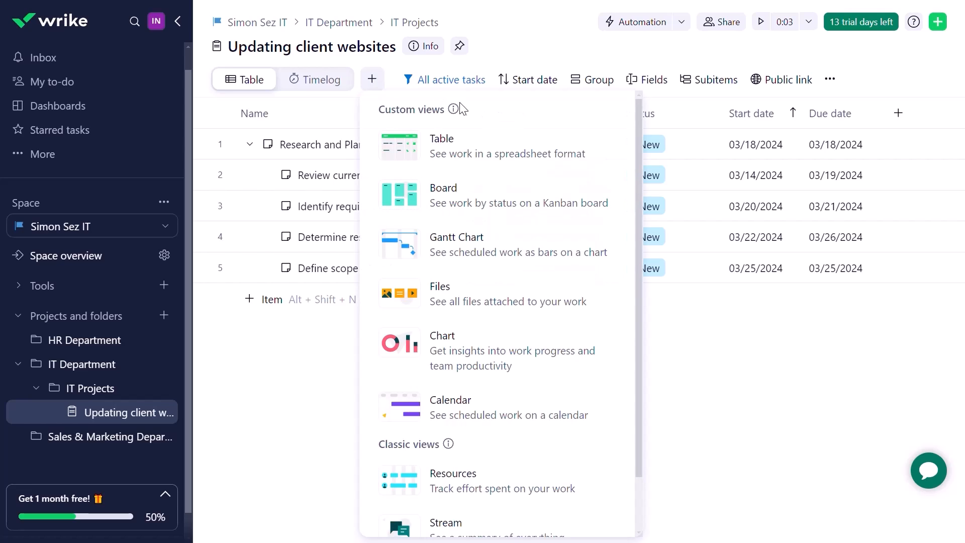
pyautogui.click(461, 150)
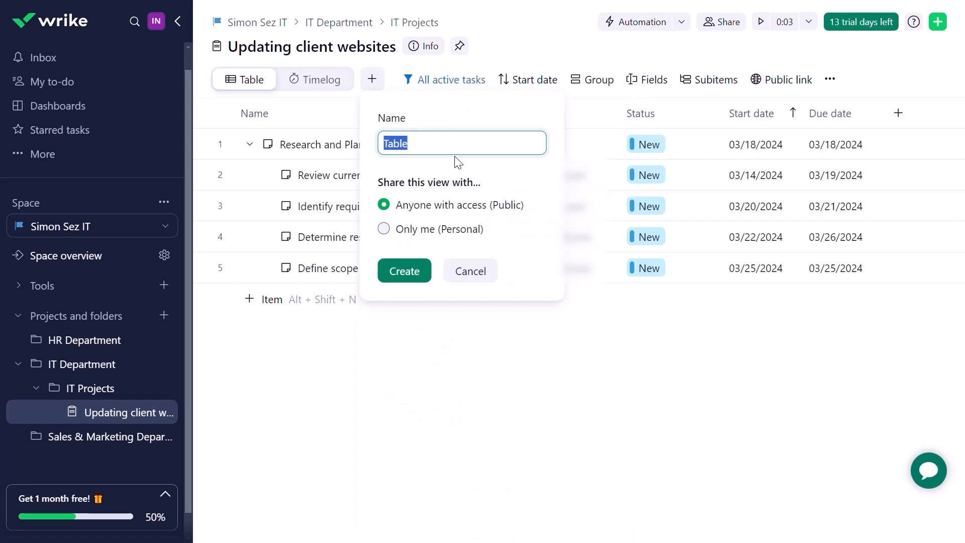
pyautogui.click(469, 269)
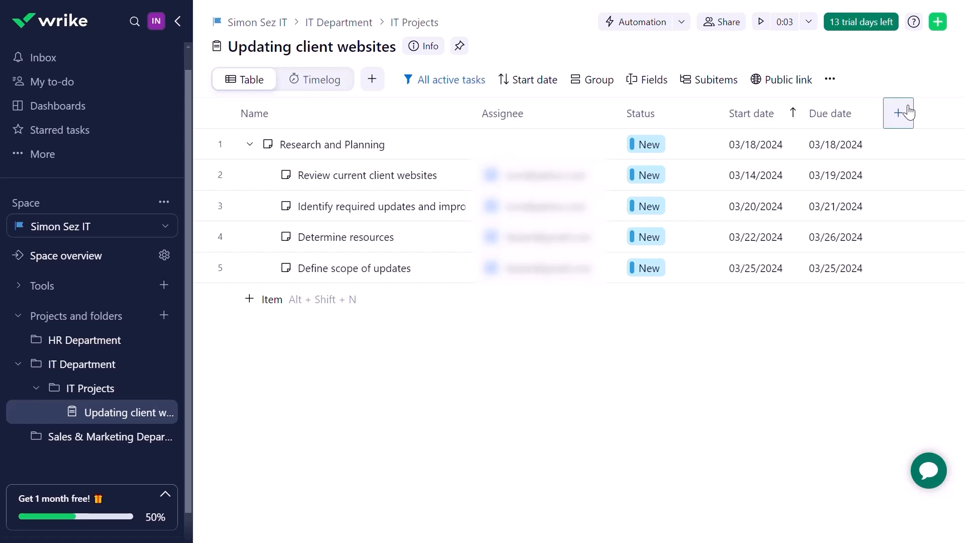
# - Show the Created date field as a column in the project table and hide it again
pyautogui.click(907, 112)
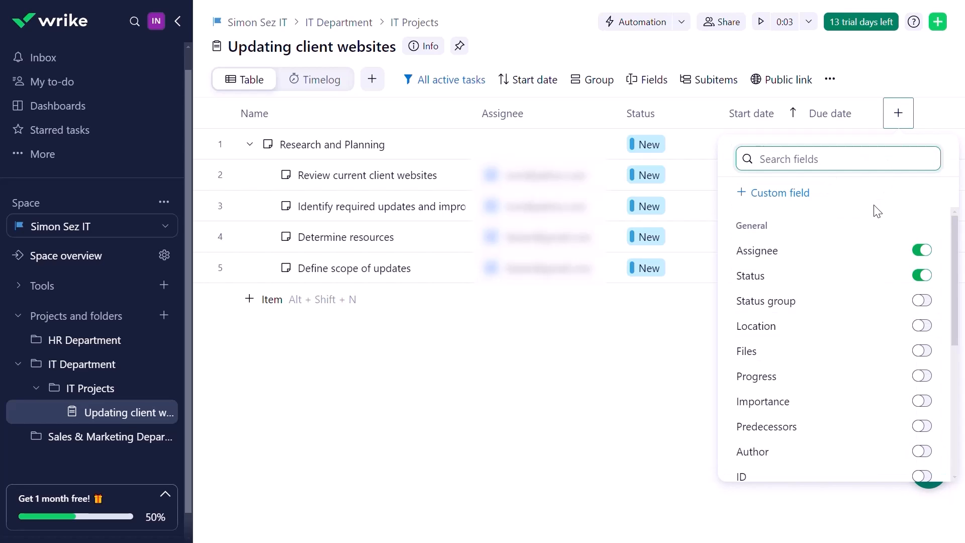
pyautogui.scroll(-5, 852, 340)
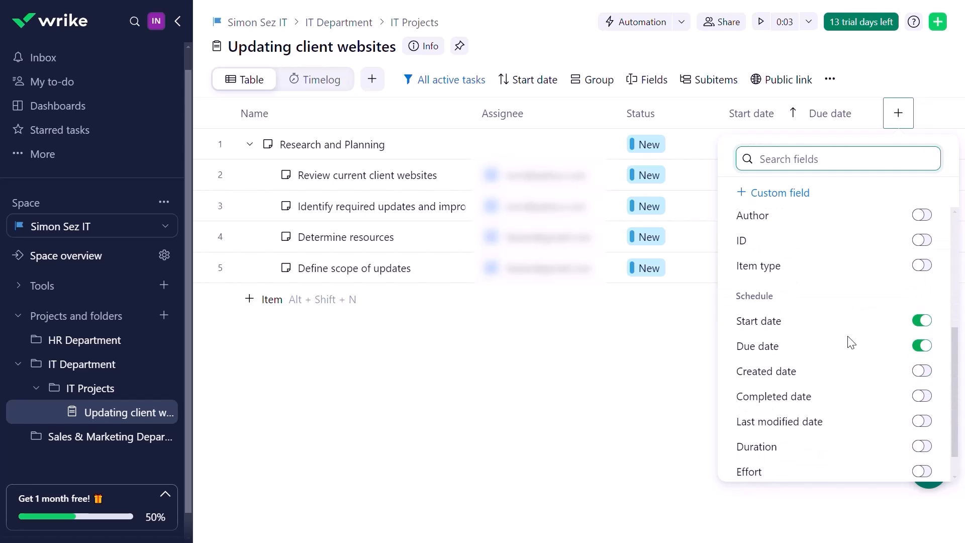
pyautogui.scroll(-1, 851, 342)
pyautogui.click(926, 343)
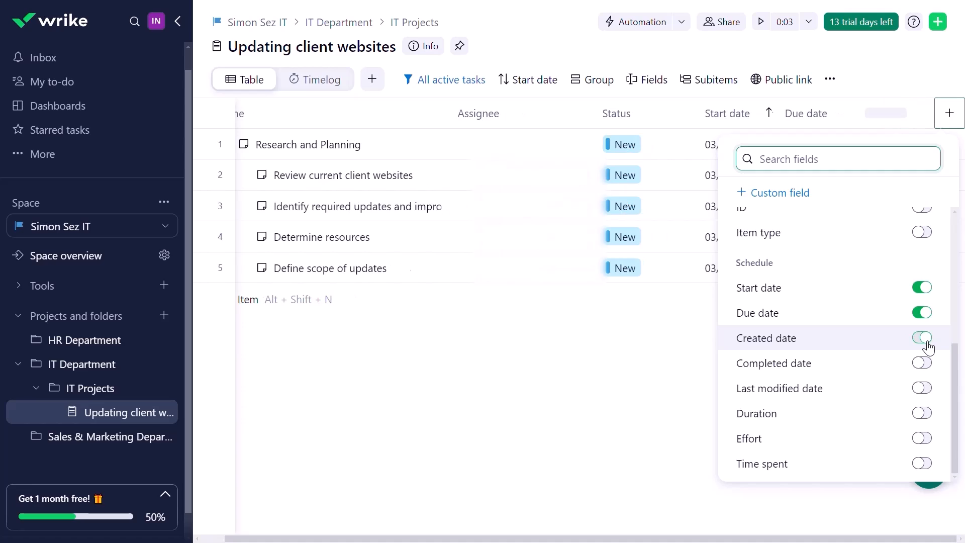
pyautogui.click(926, 343)
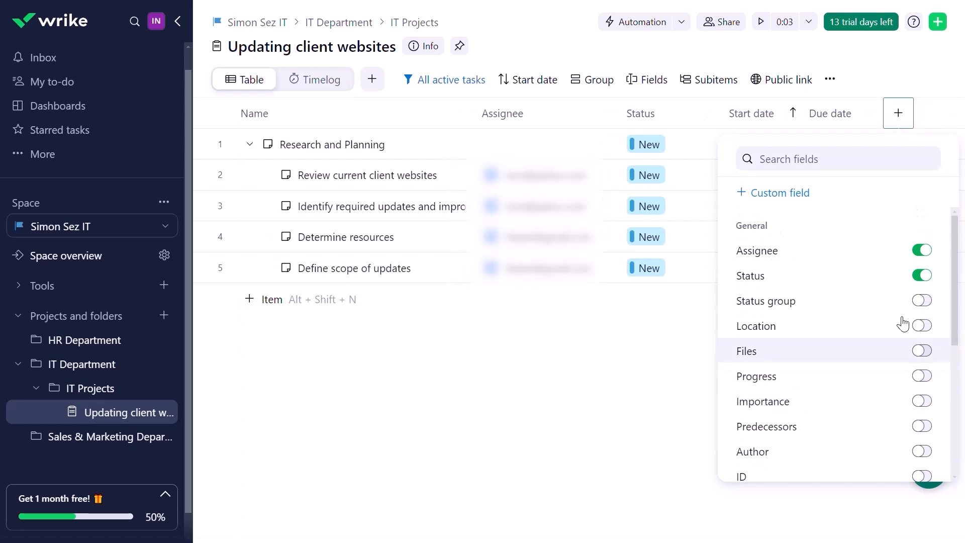
# - Start a new custom field named Budget and choose Currency as its type
pyautogui.click(793, 193)
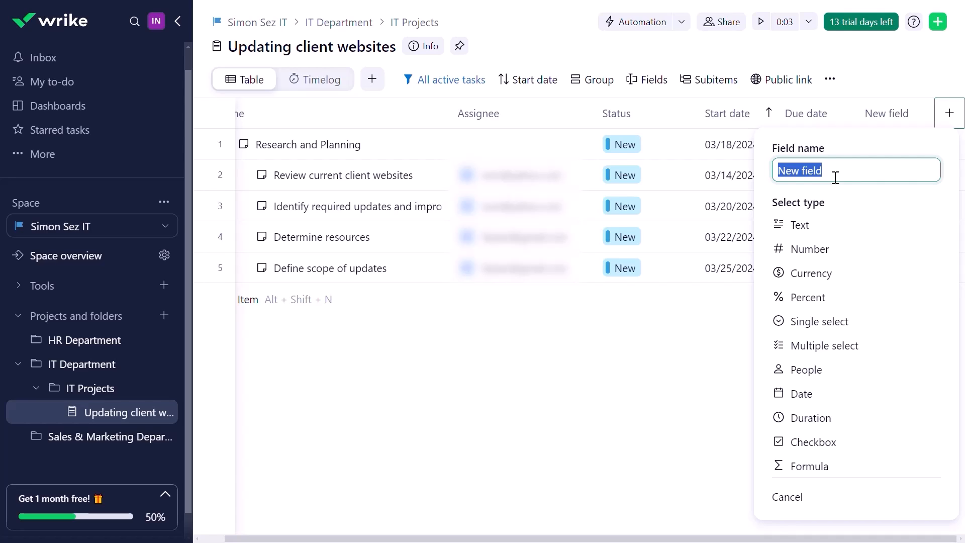
pyautogui.write('Bud')
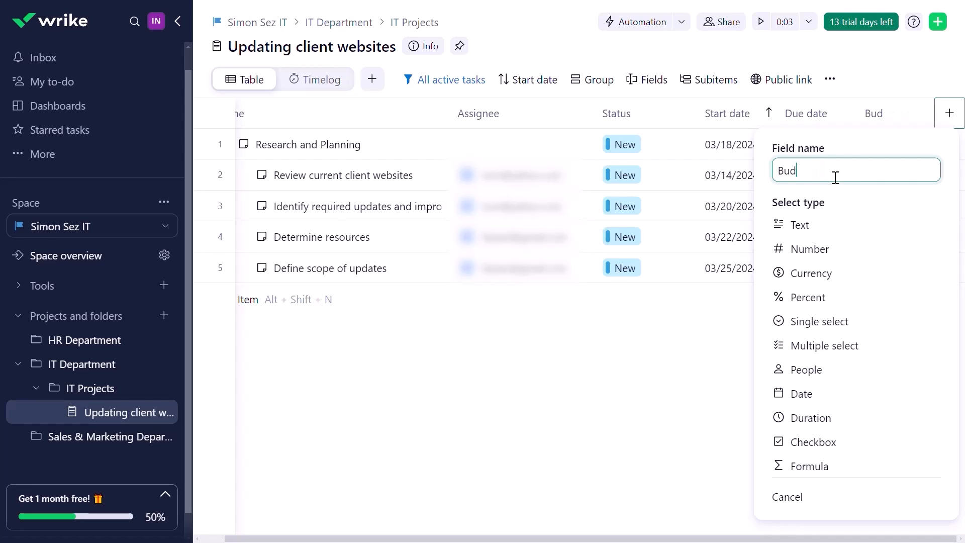
pyautogui.write('get')
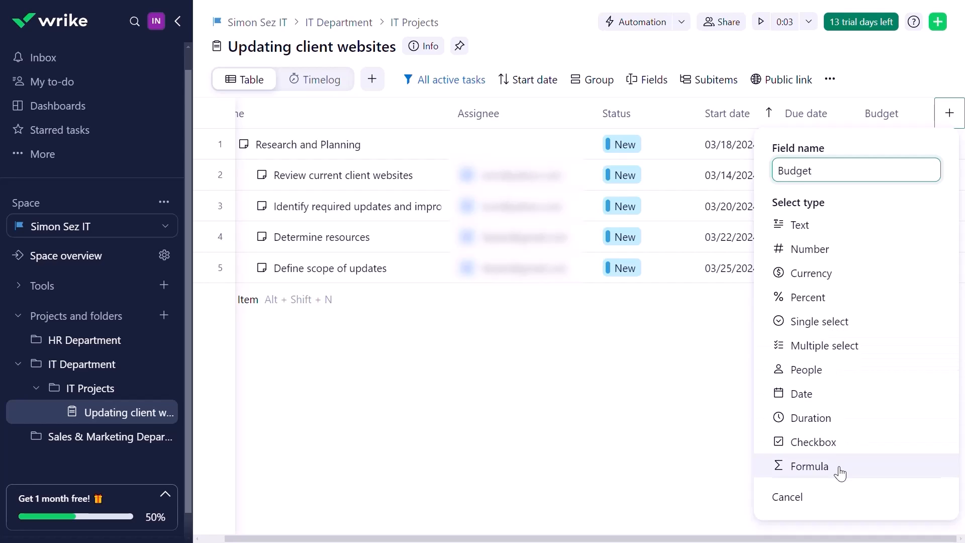
pyautogui.click(823, 274)
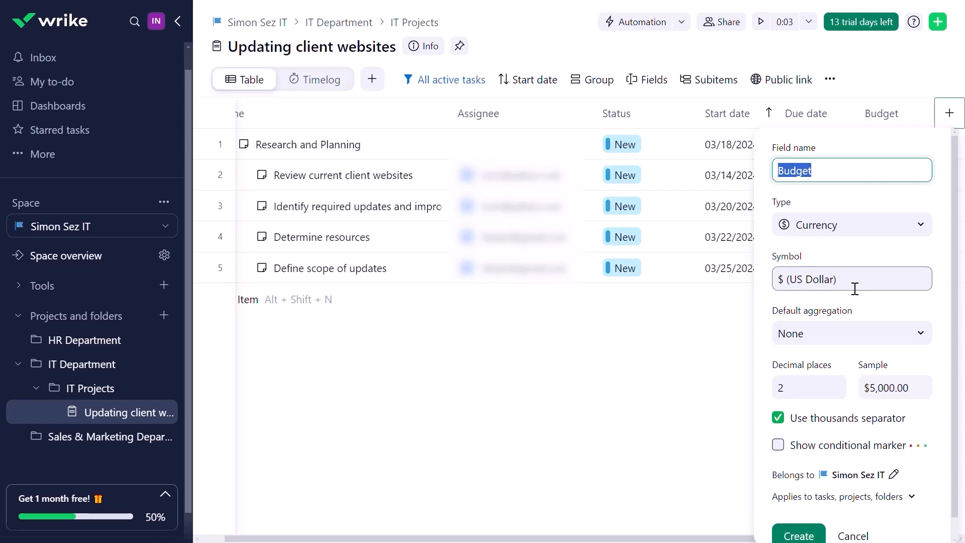
# - Set the Budget field's decimal places to 0
pyautogui.scroll(-1, 850, 341)
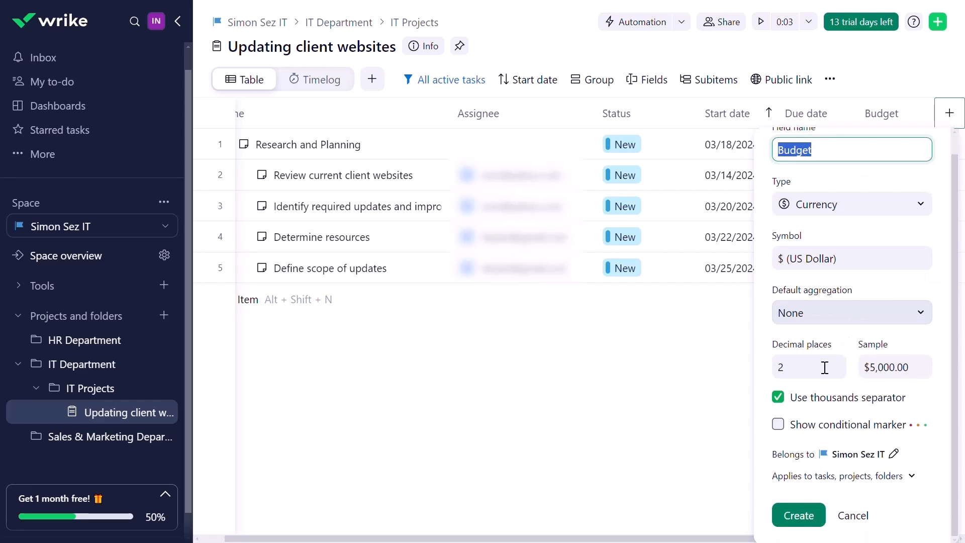
pyautogui.click(803, 371)
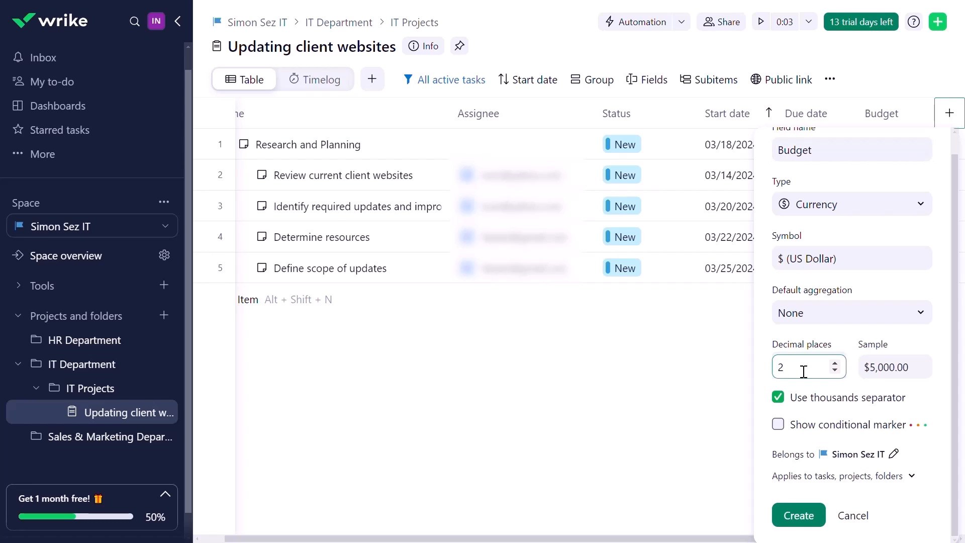
pyautogui.press('BackSpace')
pyautogui.write('00')
pyautogui.press('BackSpace')
pyautogui.click(831, 339)
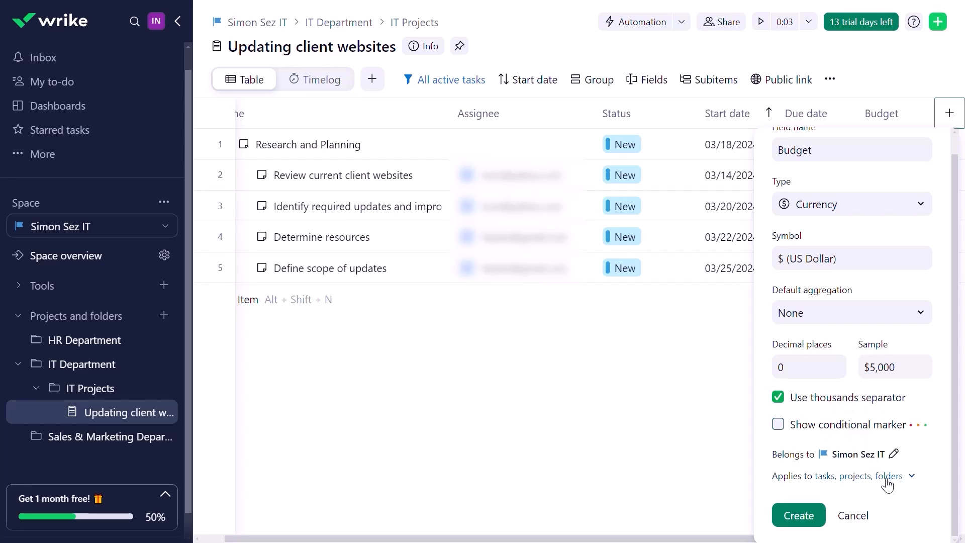
# - Create the Budget currency field in US dollars, applied to tasks, projects and folders
pyautogui.click(905, 478)
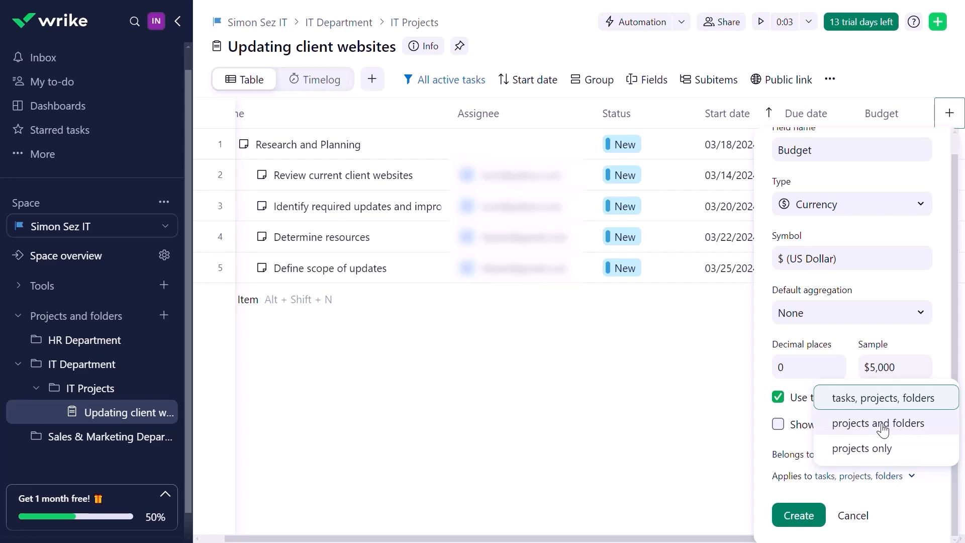
pyautogui.click(874, 397)
pyautogui.scroll(1, 853, 214)
pyautogui.scroll(-1, 853, 213)
pyautogui.click(800, 517)
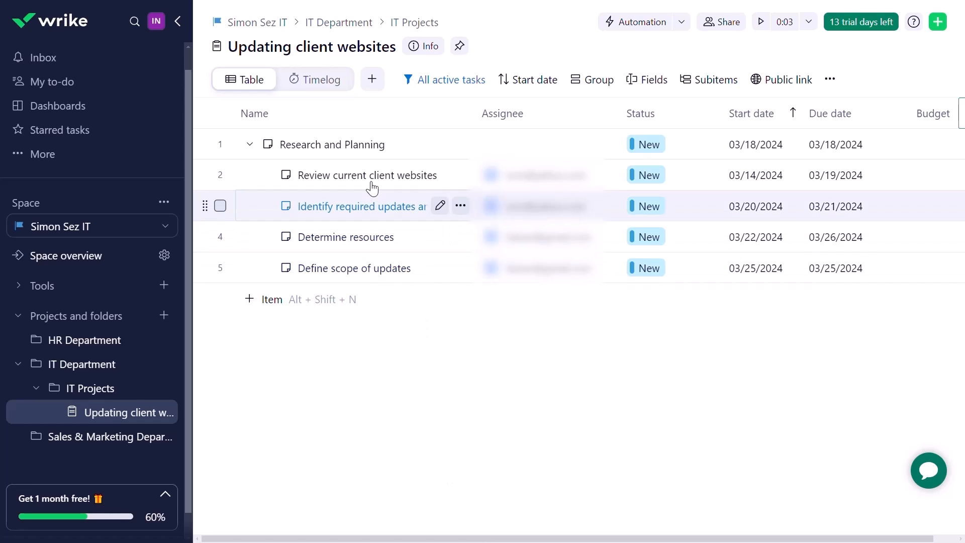
# - Set the Budget of the task "Review current client websites" to $5,000 in its additional fields and close the task details
pyautogui.click(369, 185)
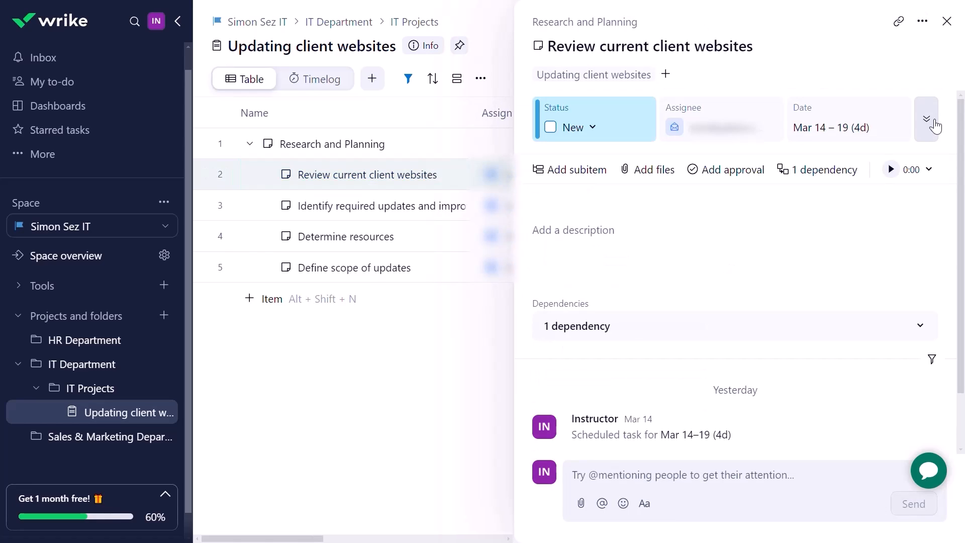
pyautogui.click(933, 123)
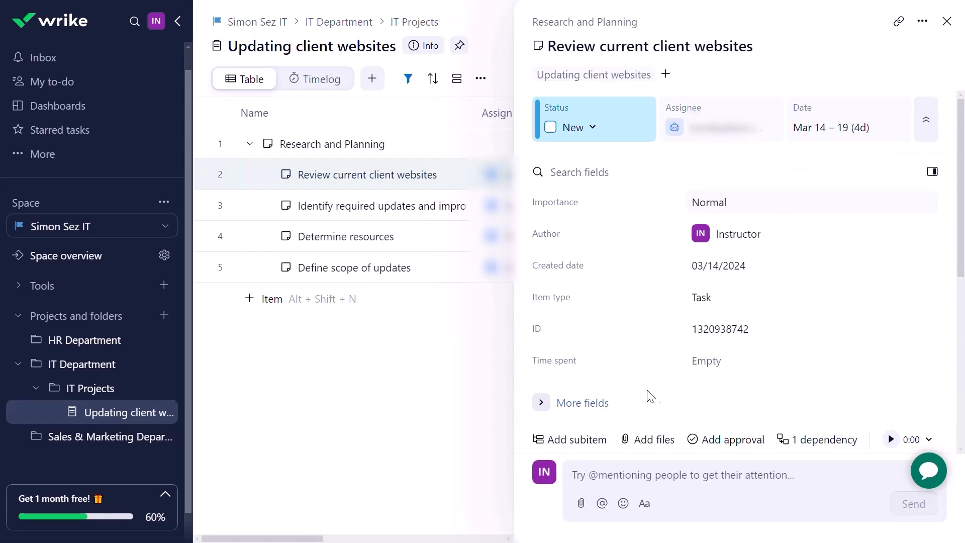
pyautogui.scroll(-1, 658, 395)
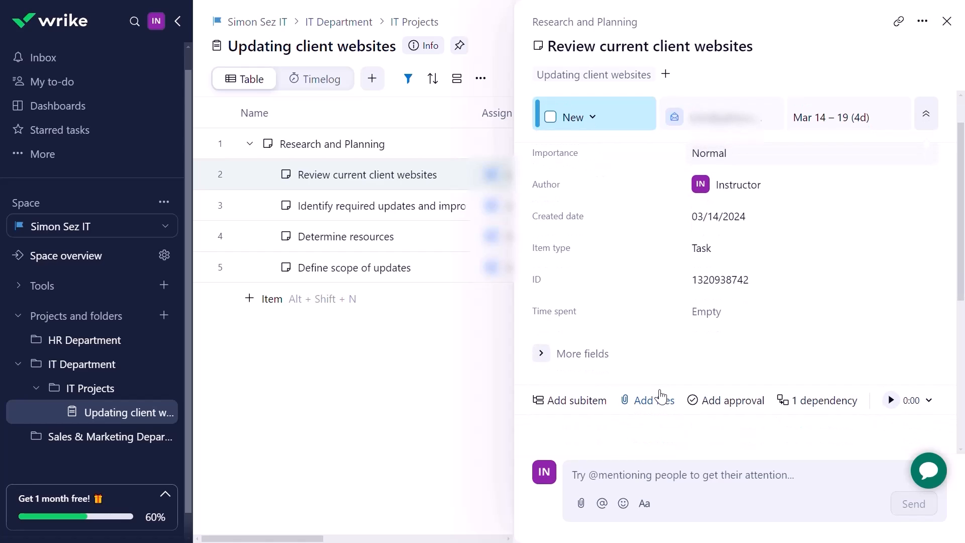
pyautogui.click(547, 356)
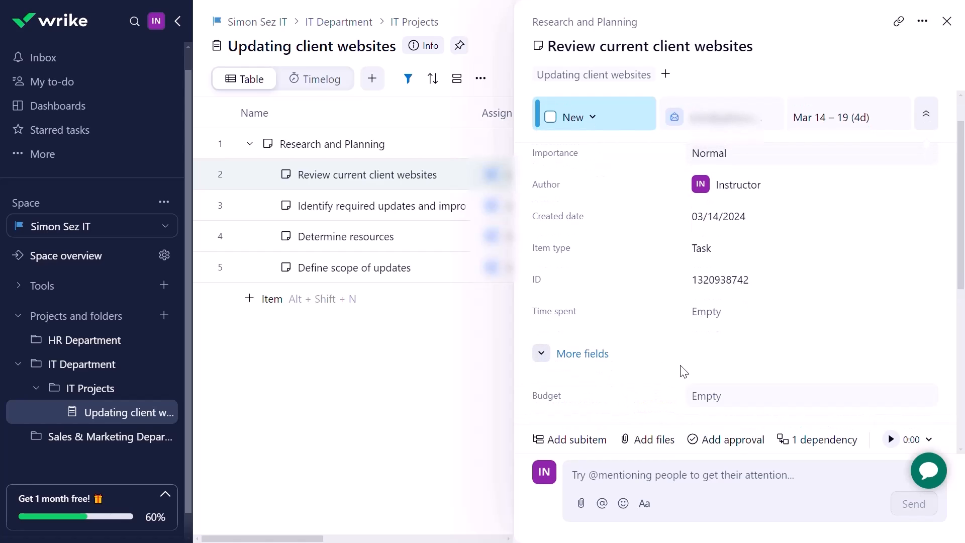
pyautogui.click(730, 400)
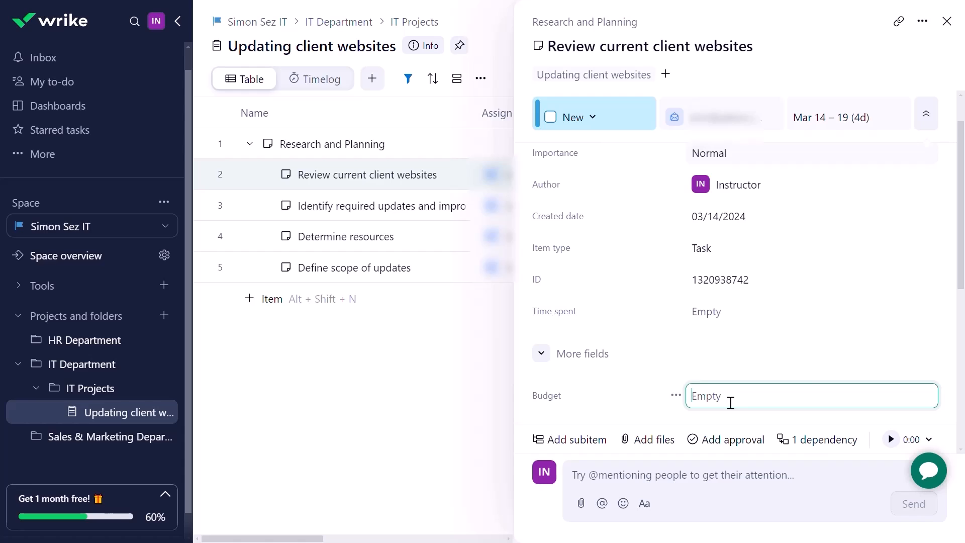
pyautogui.write('5000')
pyautogui.click(460, 409)
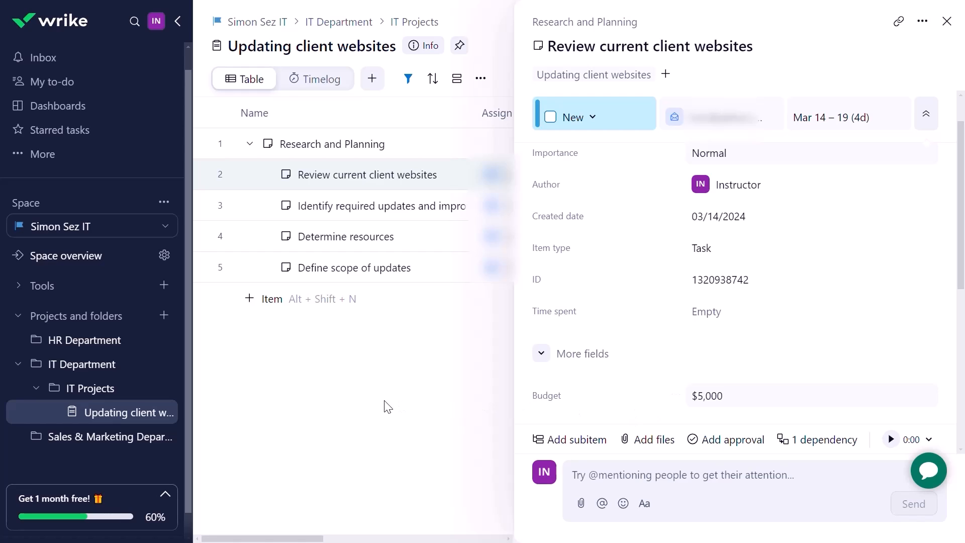
pyautogui.click(947, 22)
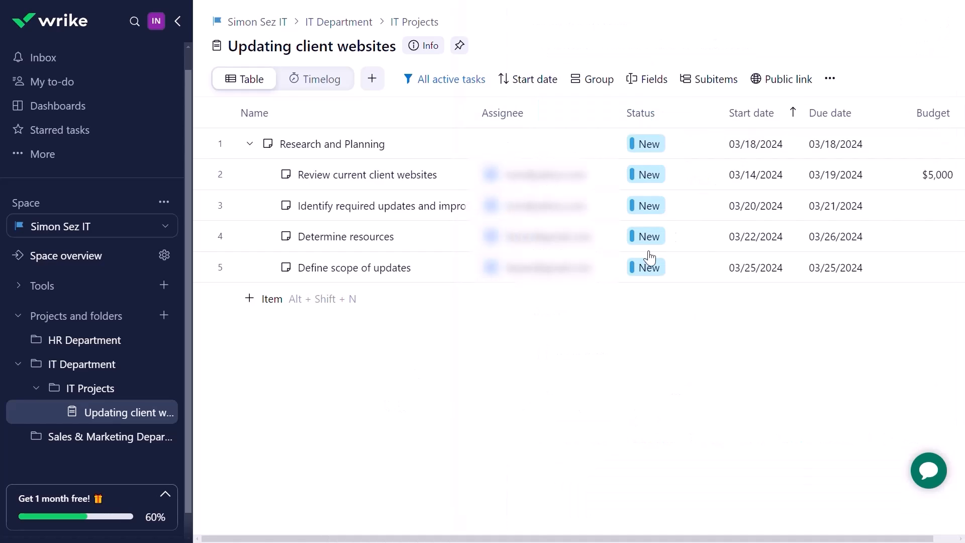
pyautogui.hscroll(1, 692, 355)
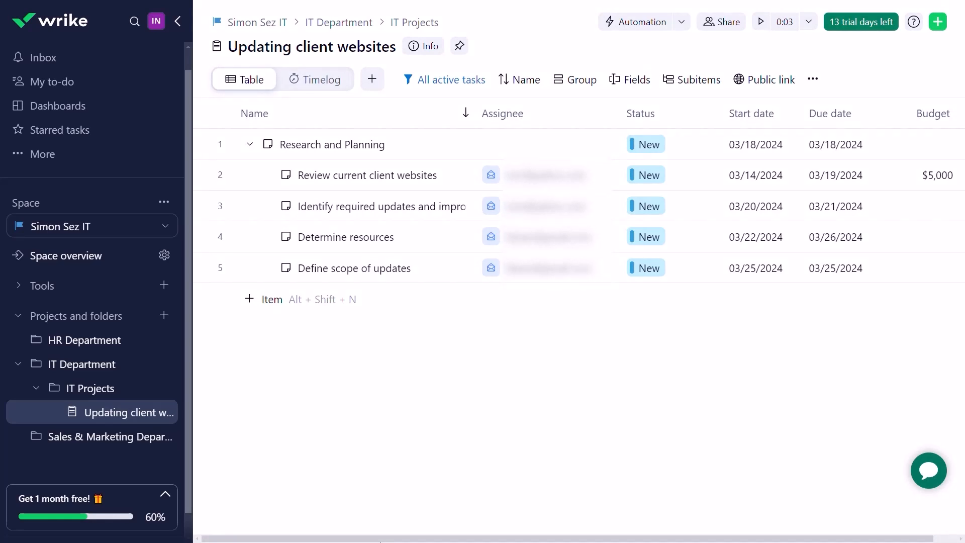
# - Collapse the navigation sidebar and switch the table to the All tasks filter preset
pyautogui.click(178, 22)
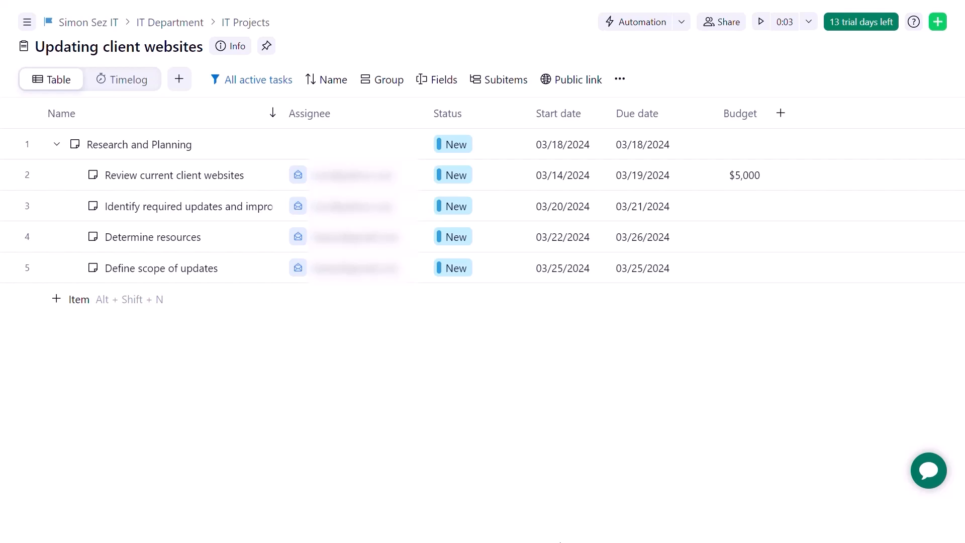
pyautogui.click(248, 81)
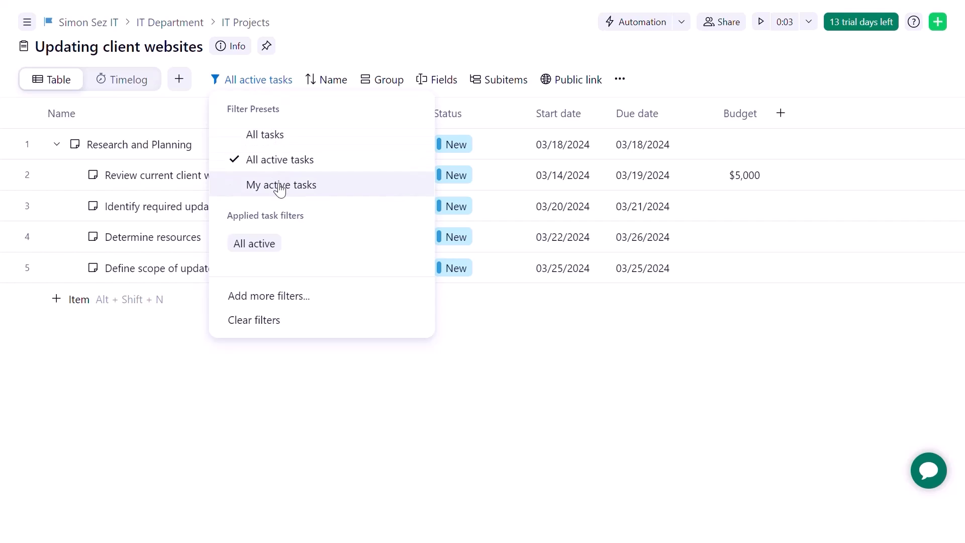
pyautogui.click(267, 135)
# - Apply the My active tasks filter preset to the table and clear the filters again
pyautogui.click(249, 80)
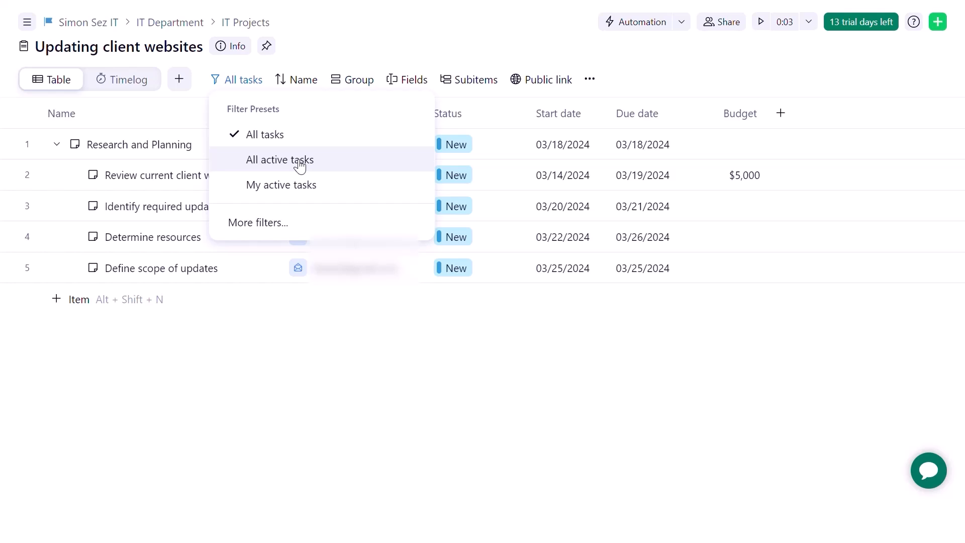
pyautogui.click(323, 193)
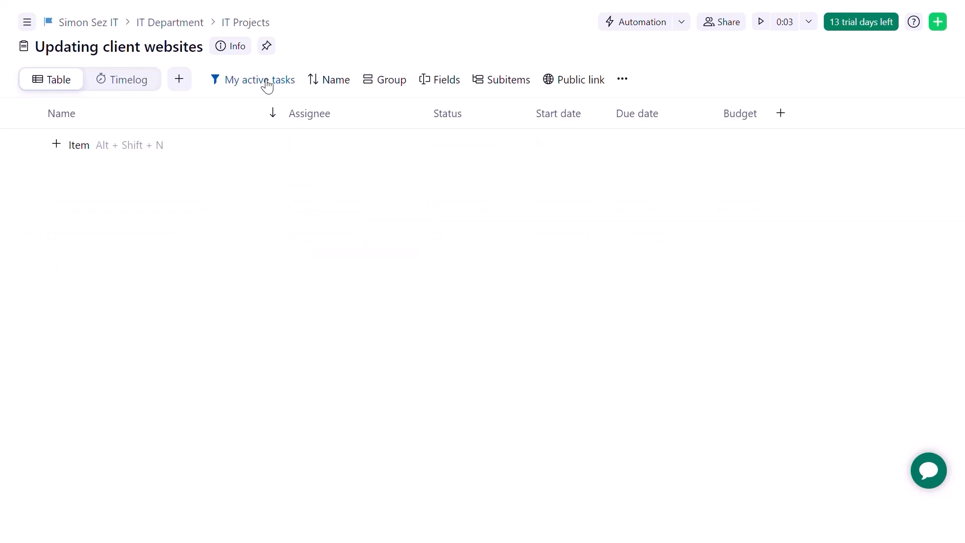
pyautogui.click(267, 83)
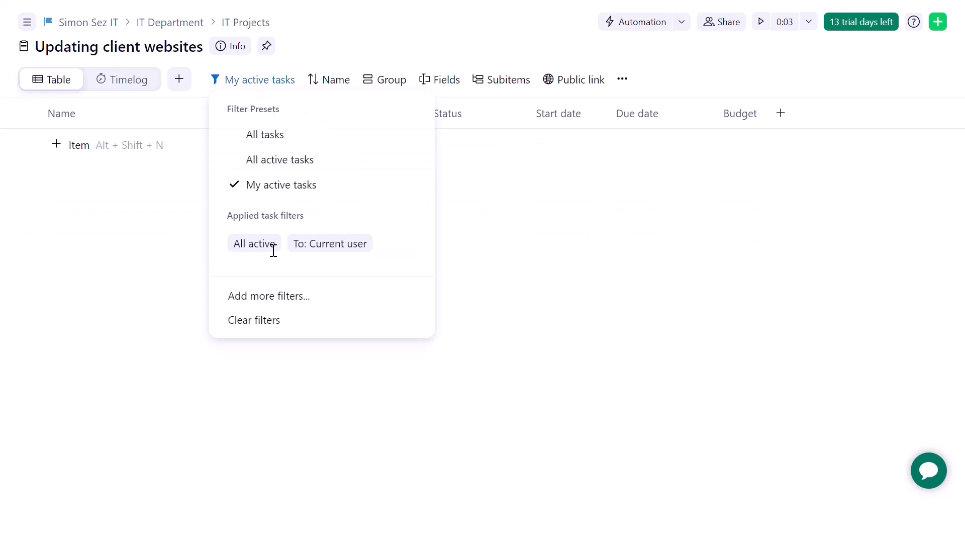
pyautogui.click(281, 320)
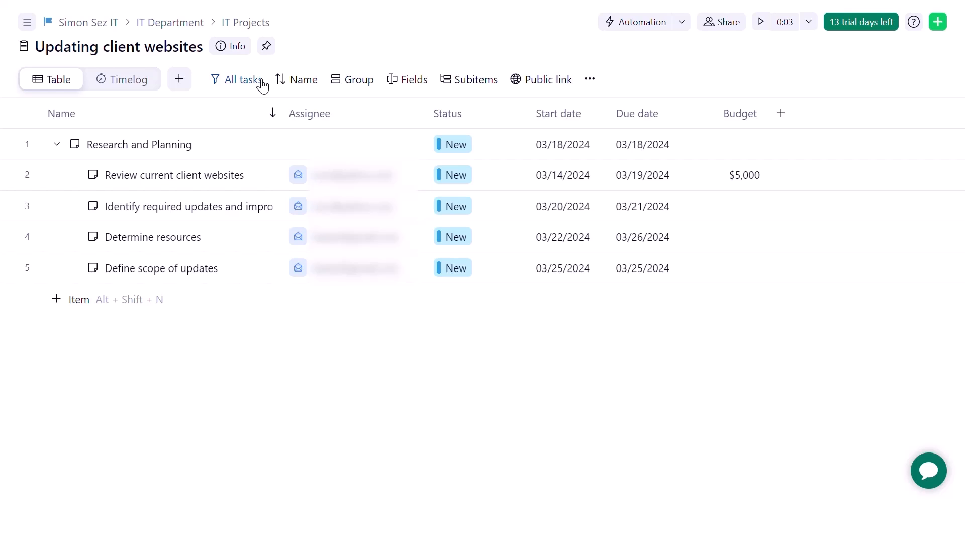
# - Open the table's full set of filters and look over the available task and project filters
pyautogui.click(261, 83)
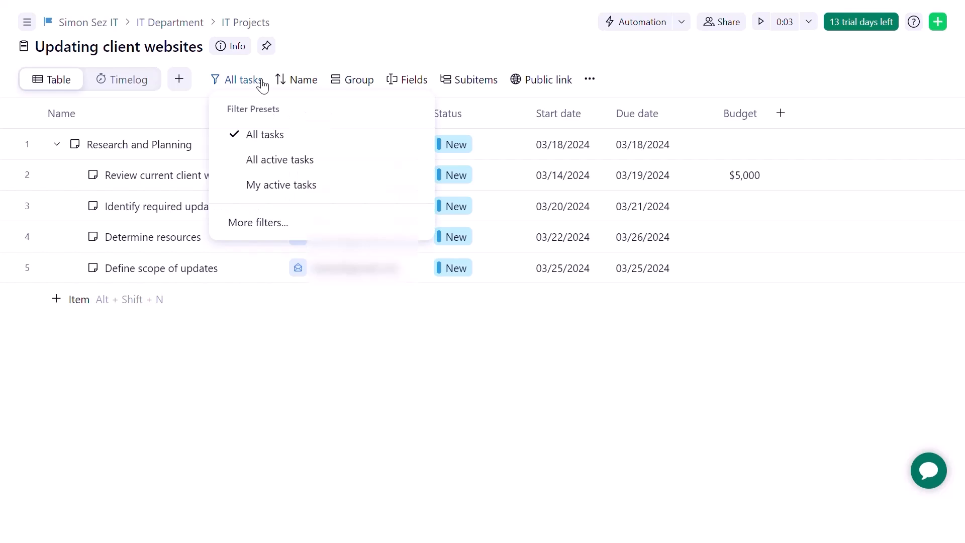
pyautogui.click(295, 225)
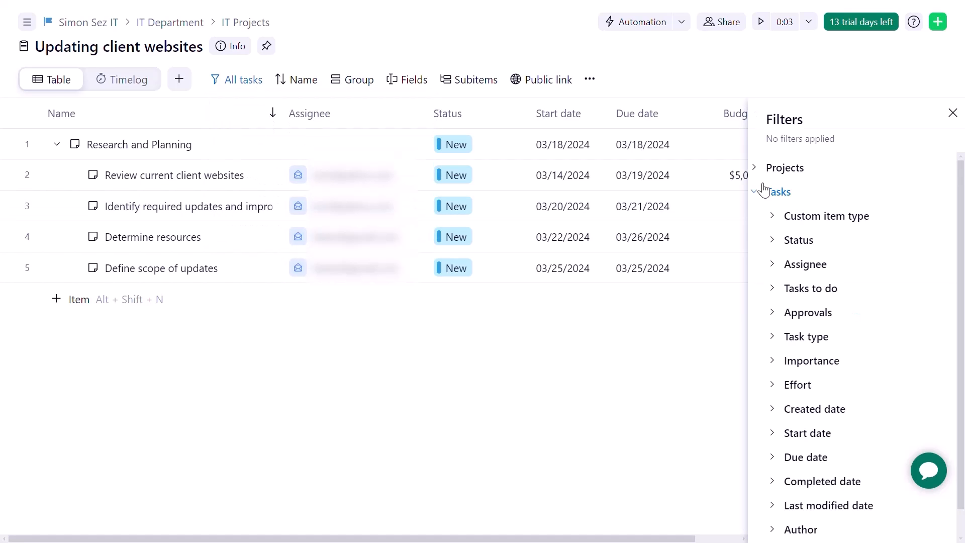
pyautogui.scroll(-1, 851, 227)
pyautogui.scroll(1, 850, 230)
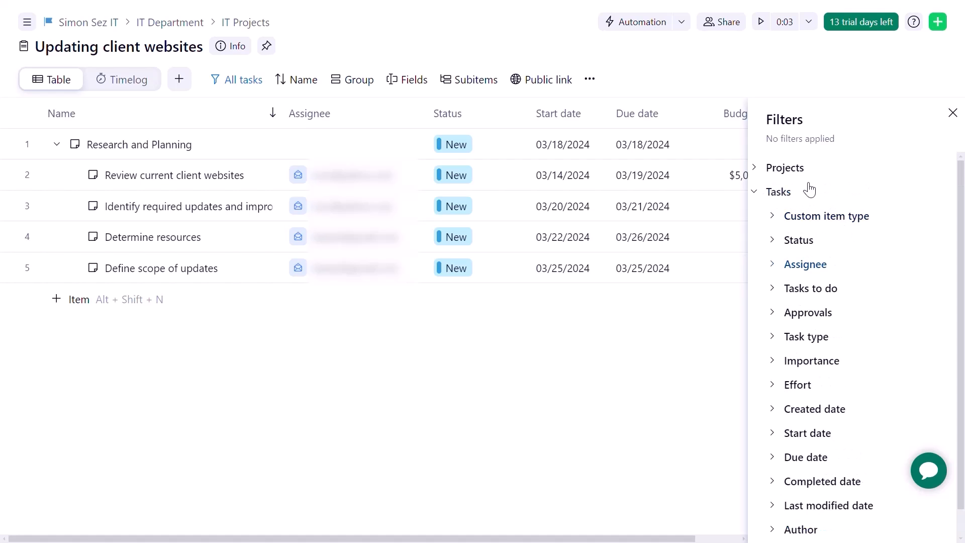
pyautogui.click(767, 170)
pyautogui.click(768, 171)
# - Try to filter the tasks by the New status of the Default Workflow and collapse that workflow's status list
pyautogui.click(780, 249)
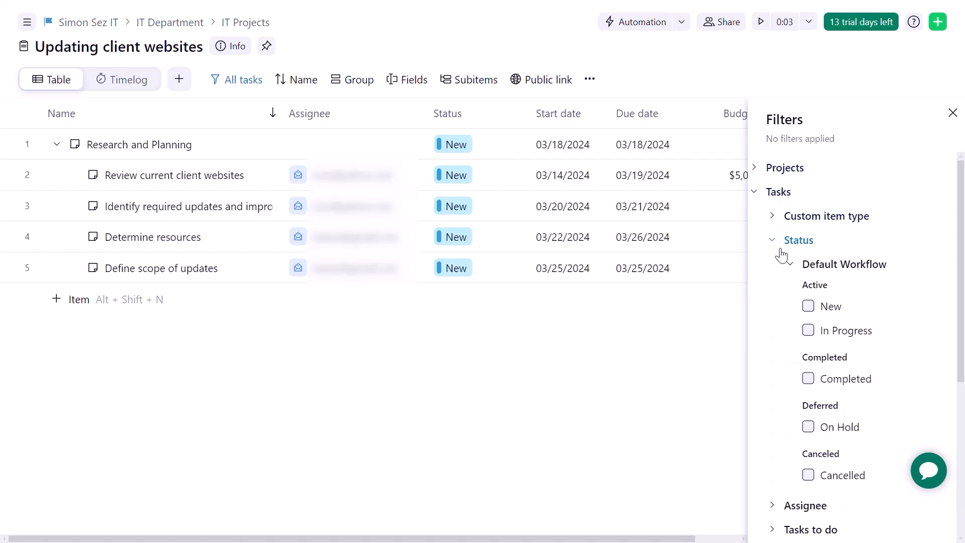
pyautogui.scroll(-1, 855, 307)
pyautogui.click(819, 262)
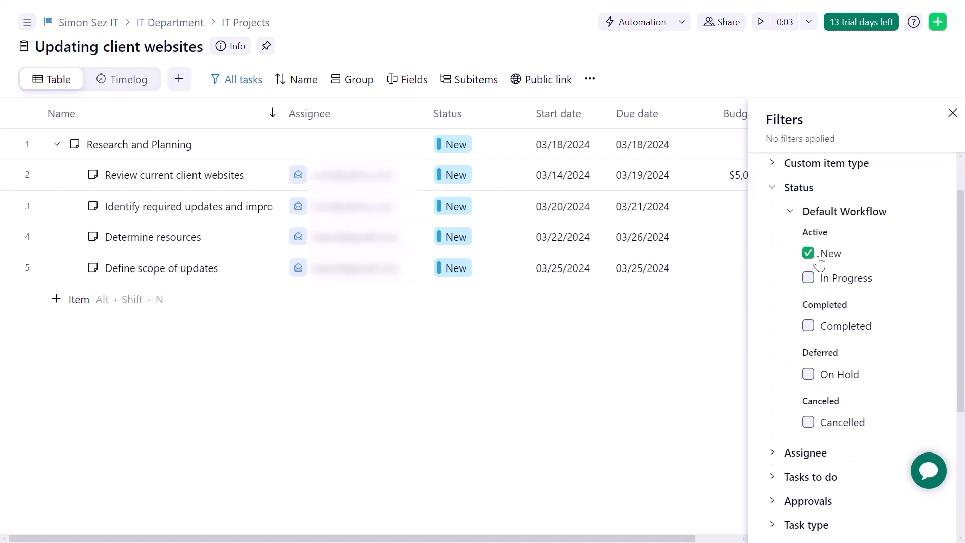
pyautogui.click(799, 211)
# - Expand the Assignee filter and look at its options, including the people search for adding a user
pyautogui.click(783, 239)
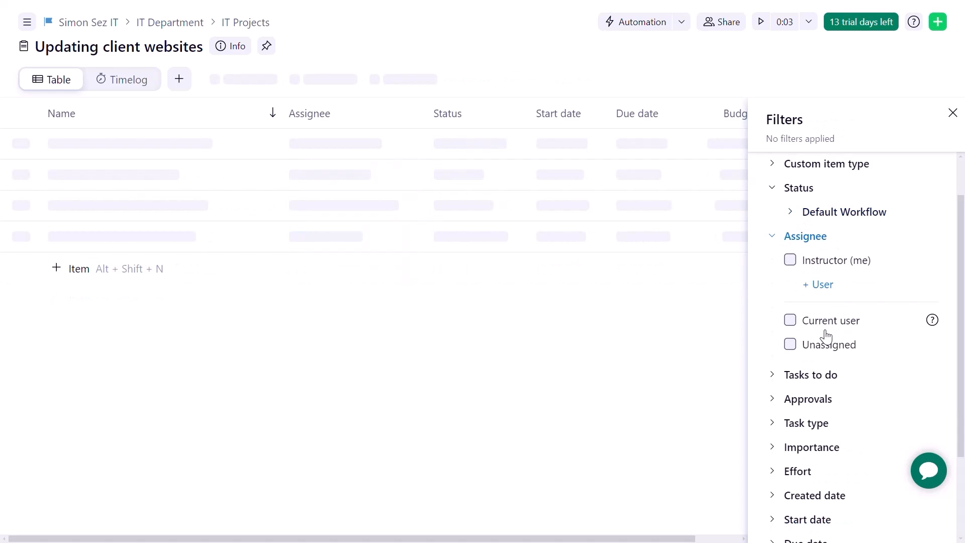
pyautogui.click(818, 287)
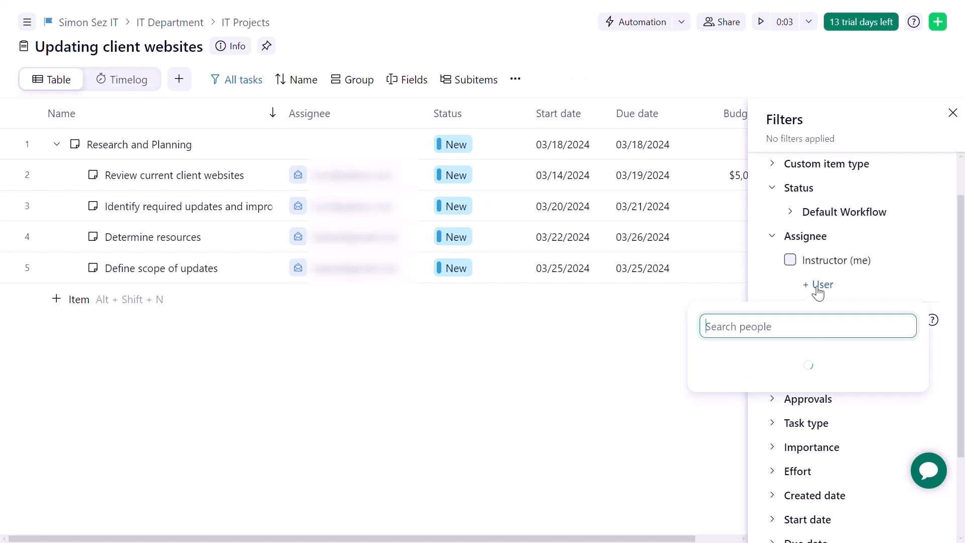
pyautogui.click(782, 238)
pyautogui.click(784, 239)
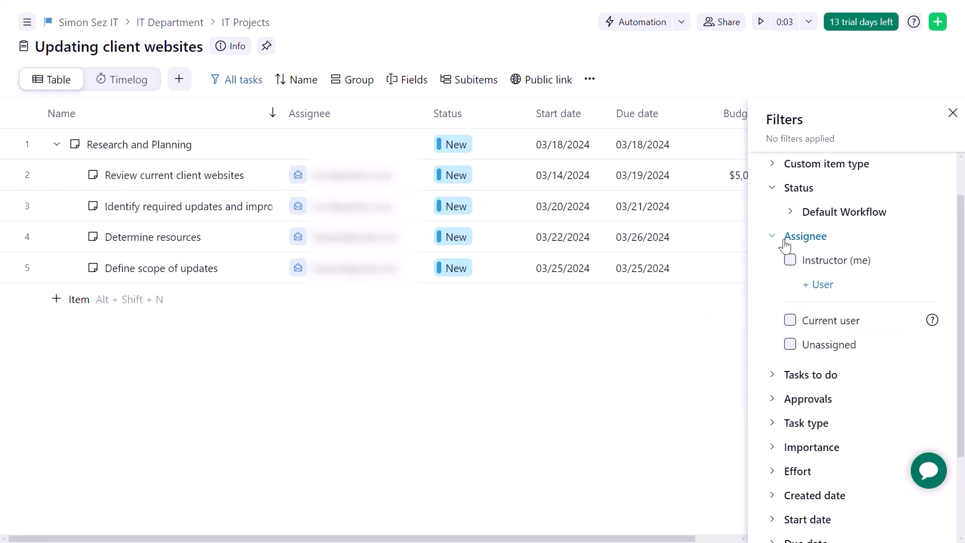
# - Examine the options of the Tasks to do, Approvals, Task type and Created date filters
pyautogui.scroll(-2, 851, 428)
pyautogui.click(815, 290)
pyautogui.click(798, 371)
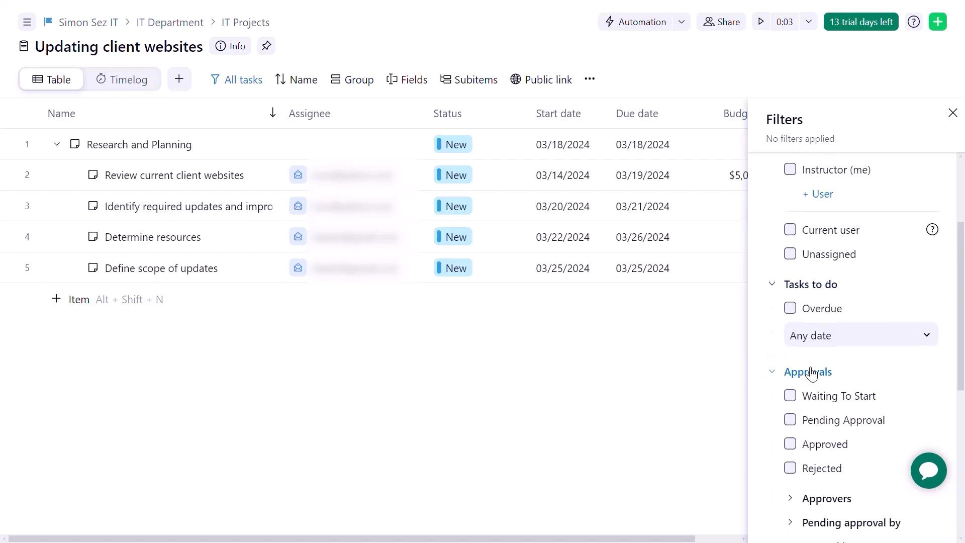
pyautogui.scroll(-5, 810, 372)
pyautogui.click(811, 372)
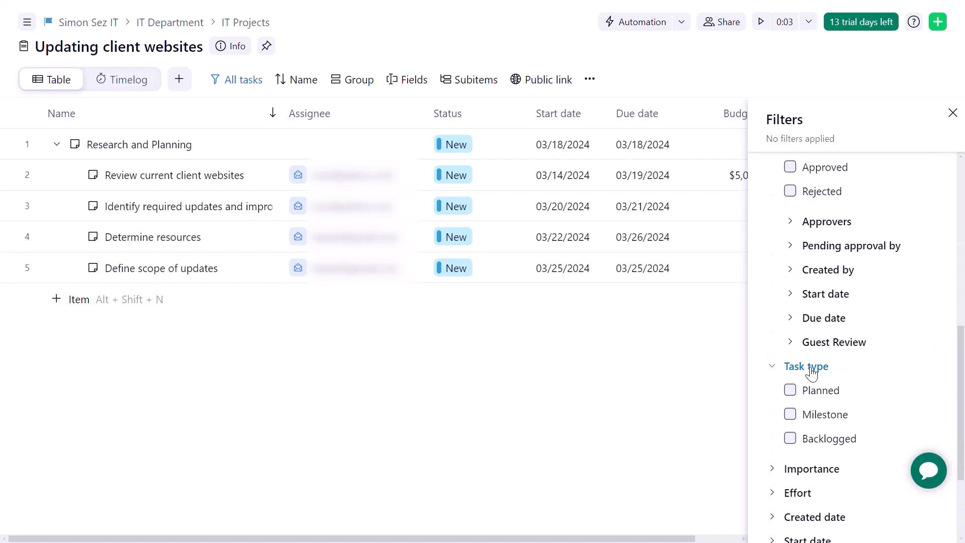
pyautogui.scroll(-1, 811, 372)
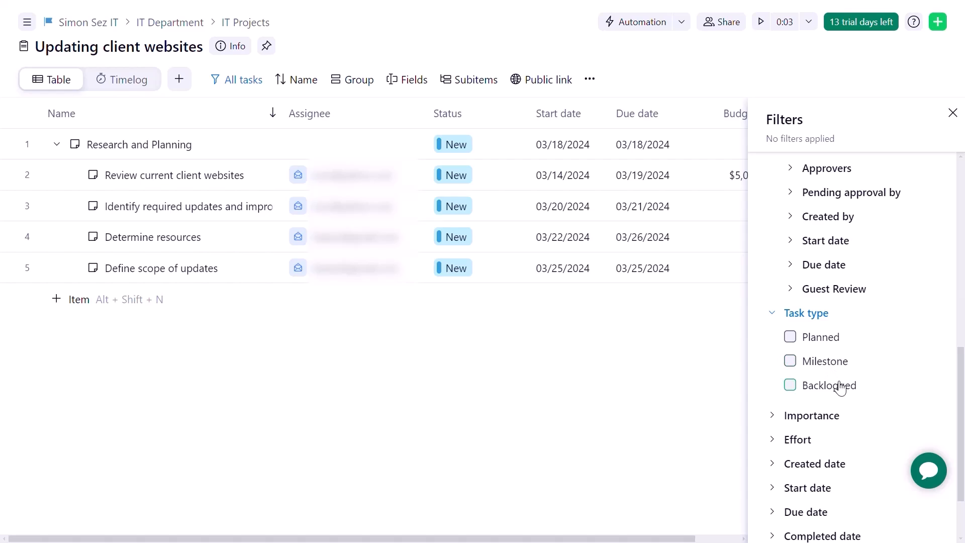
pyautogui.scroll(-2, 840, 388)
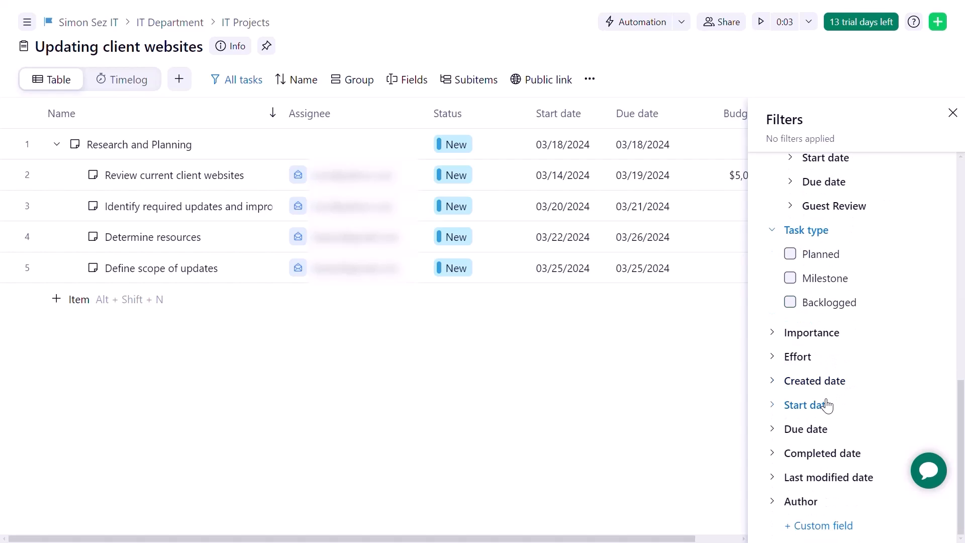
pyautogui.click(811, 380)
pyautogui.click(810, 380)
# - Filter the tasks by the due date This week, and switch the due date filter to This month
pyautogui.click(811, 429)
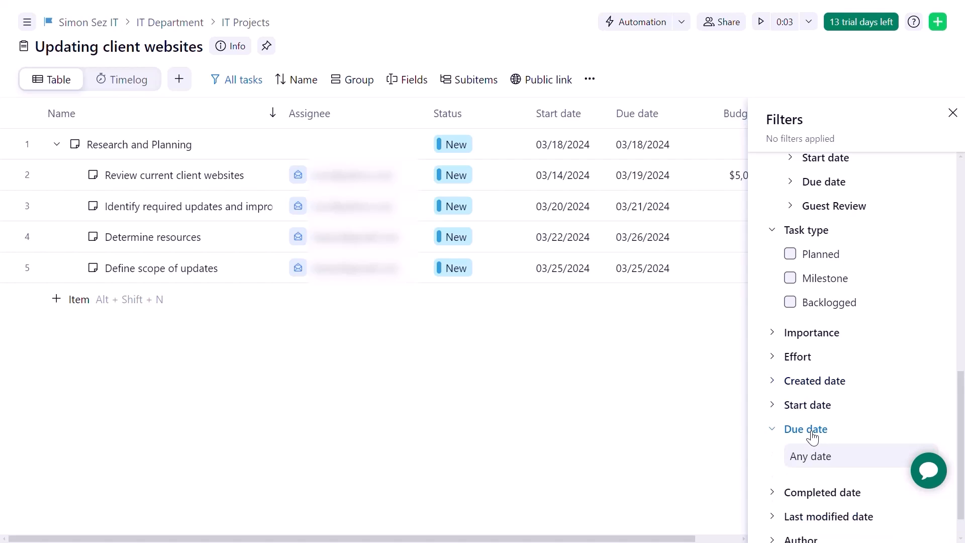
pyautogui.click(853, 458)
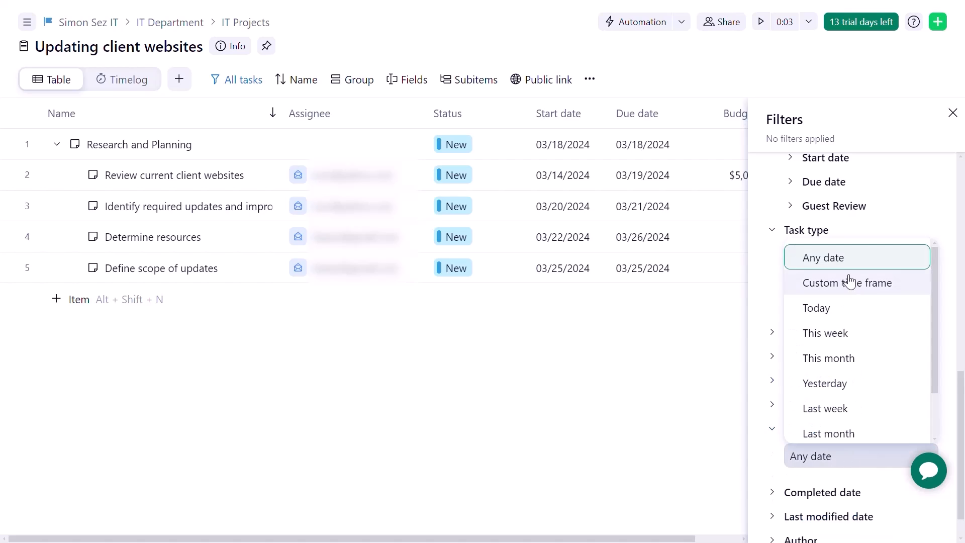
pyautogui.click(850, 336)
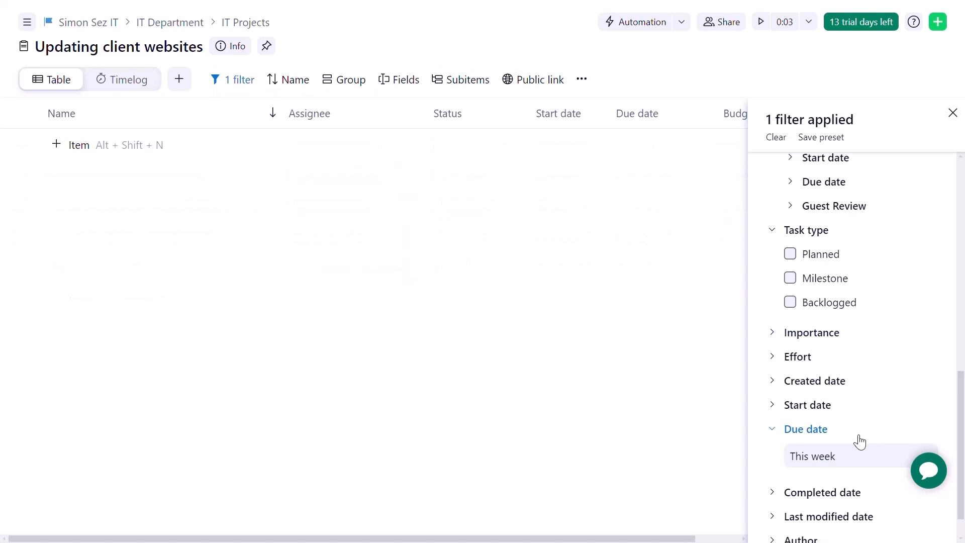
pyautogui.click(846, 454)
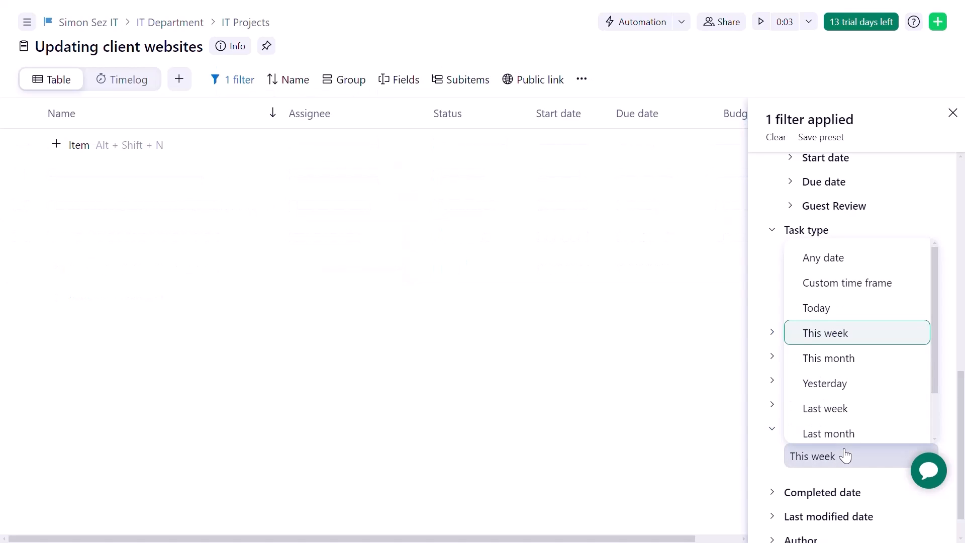
pyautogui.click(838, 367)
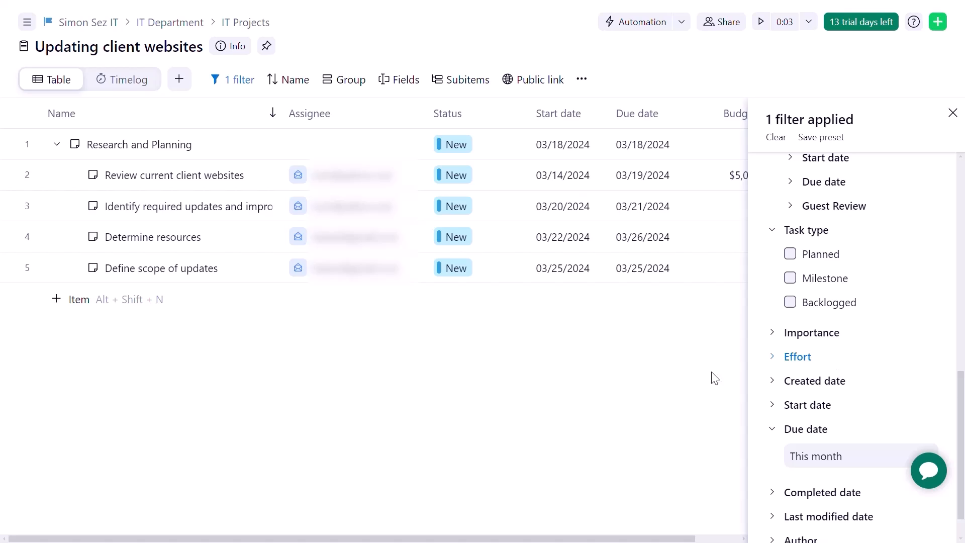
# - Filter the tasks by a custom due date time frame from 03/18/2024 to 03/22/2024 and close the filter settings
pyautogui.click(855, 457)
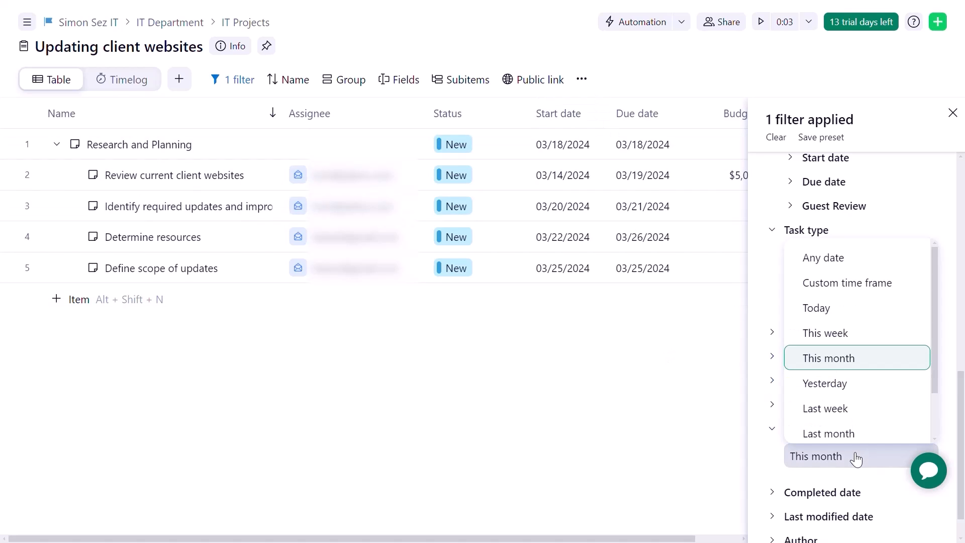
pyautogui.click(857, 289)
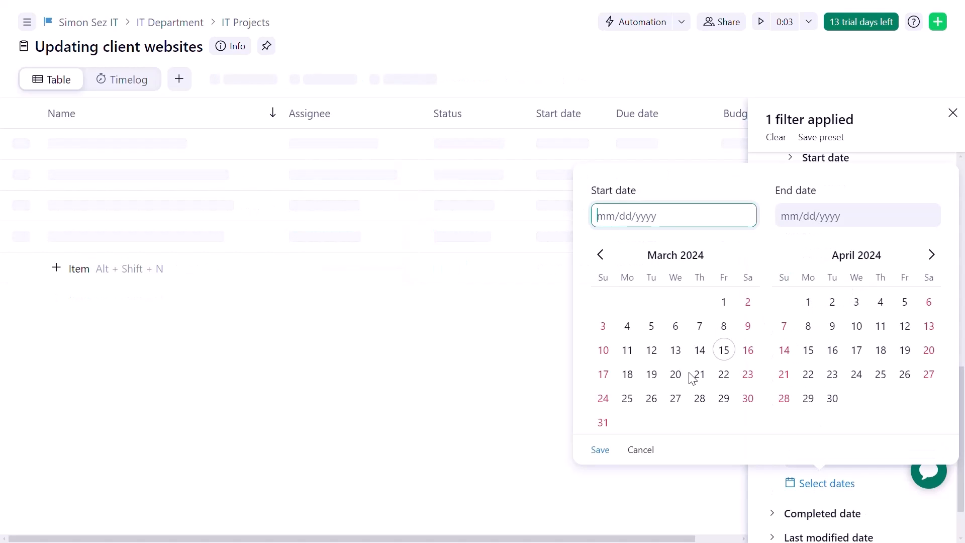
pyautogui.click(628, 375)
pyautogui.click(724, 378)
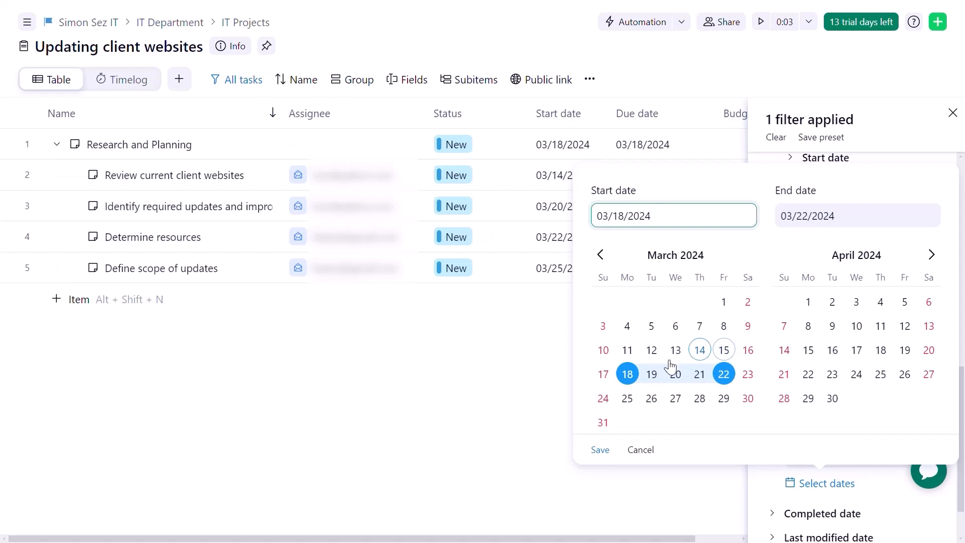
pyautogui.click(871, 187)
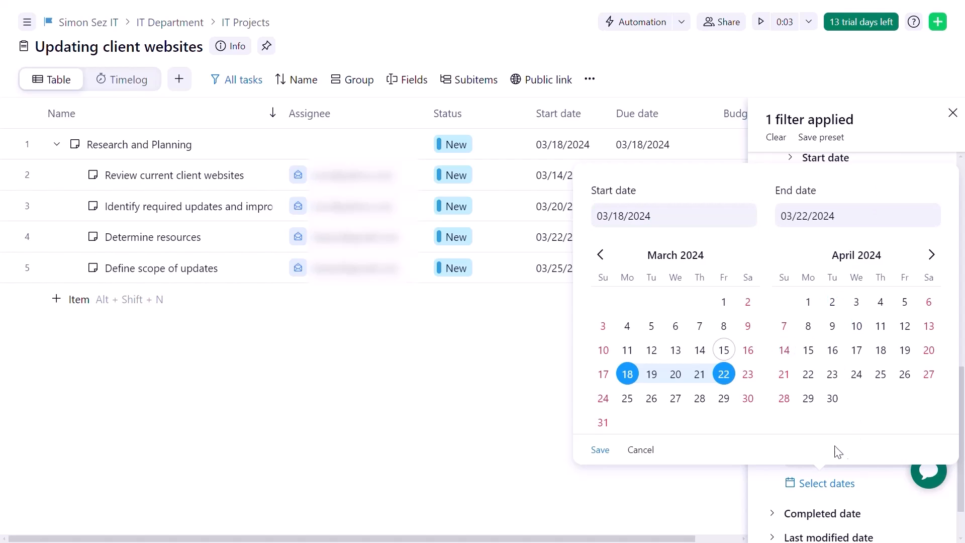
pyautogui.click(601, 450)
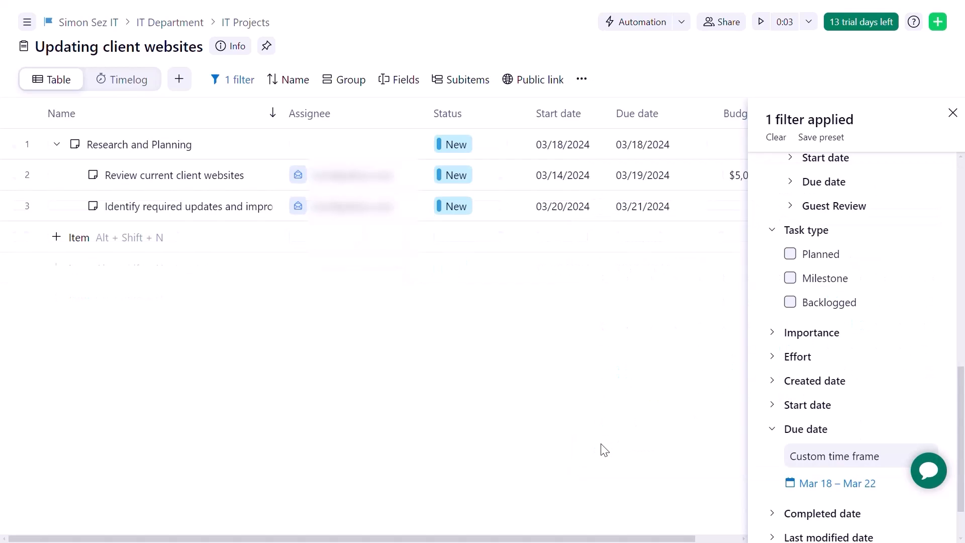
pyautogui.hscroll(2, 604, 449)
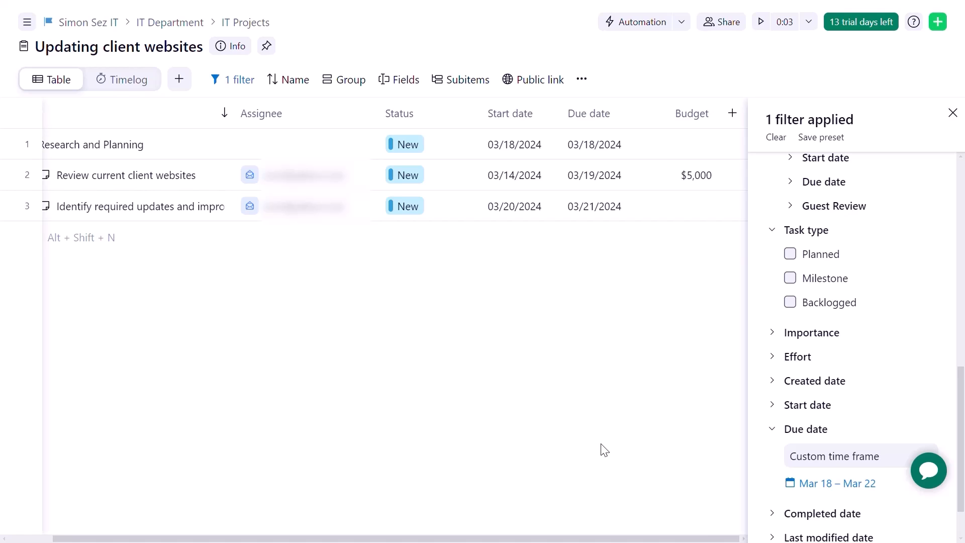
pyautogui.hscroll(-2, 604, 450)
pyautogui.scroll(-1, 835, 400)
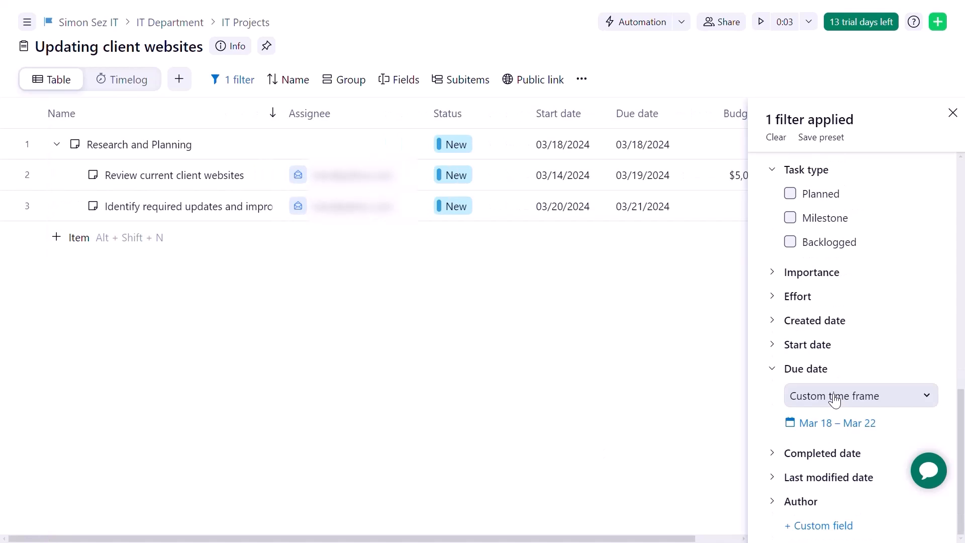
pyautogui.scroll(10, 834, 400)
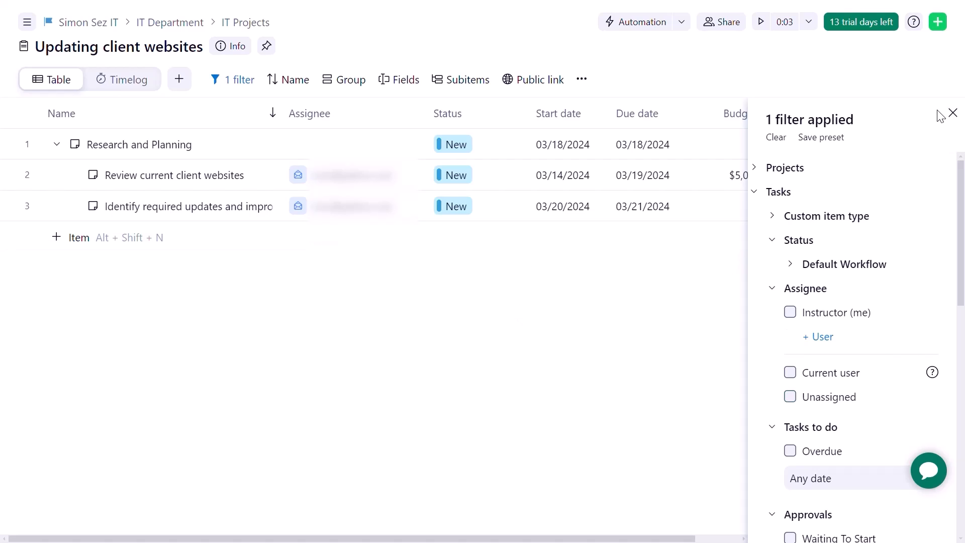
pyautogui.click(953, 113)
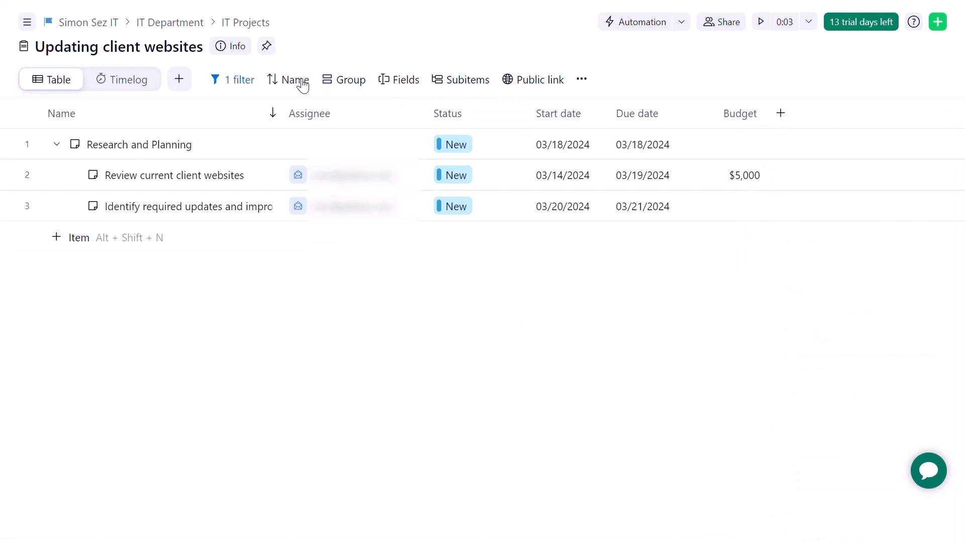
# - Sort the tasks by due date, reverse the sort to descending, and return it to ascending order
pyautogui.click(284, 80)
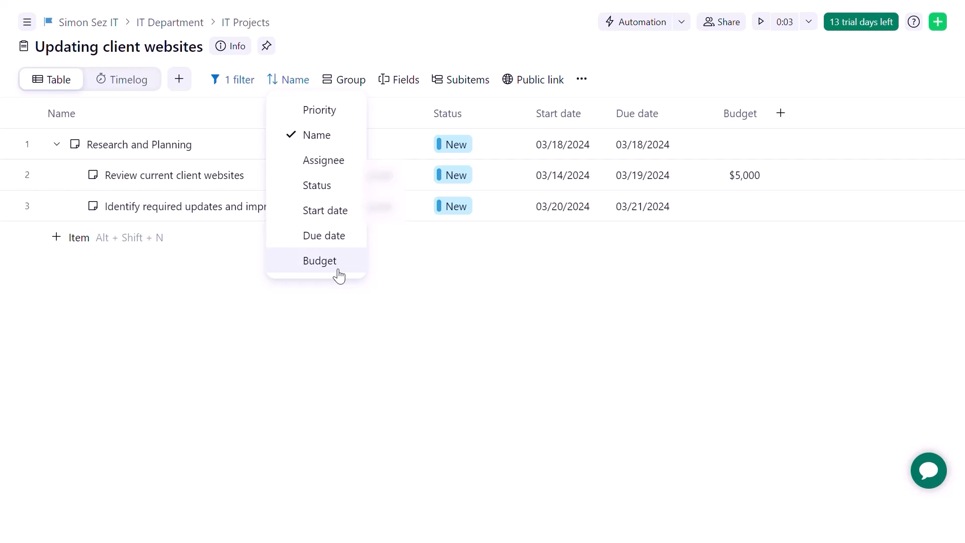
pyautogui.click(340, 235)
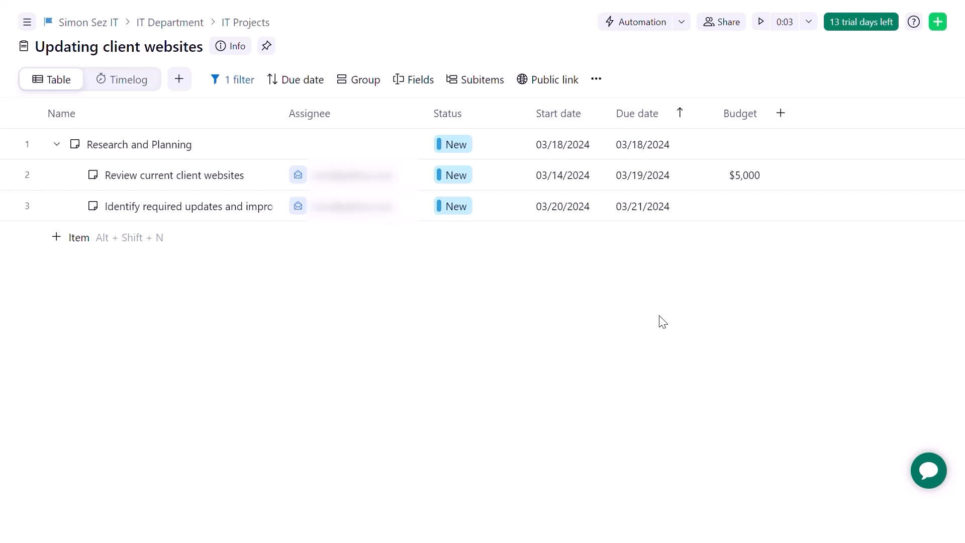
pyautogui.click(647, 117)
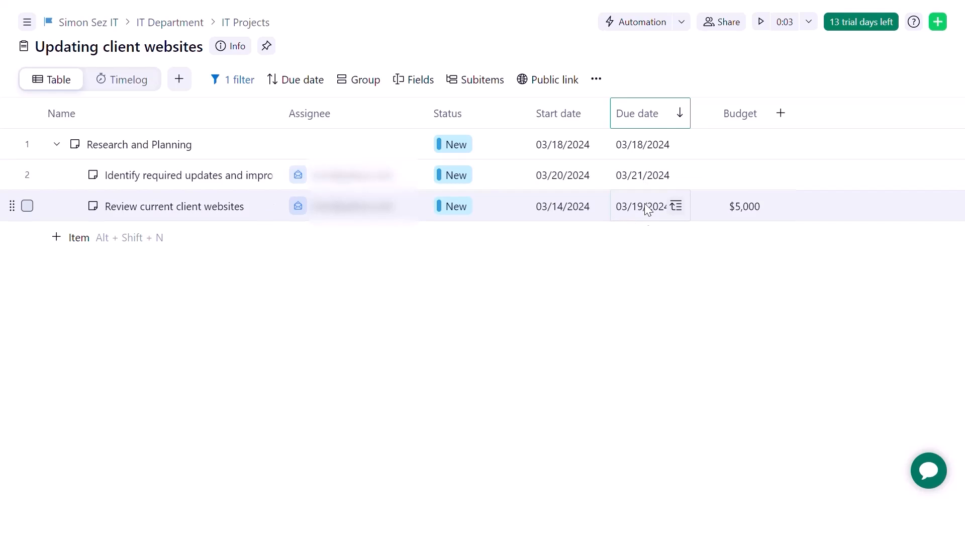
pyautogui.click(656, 117)
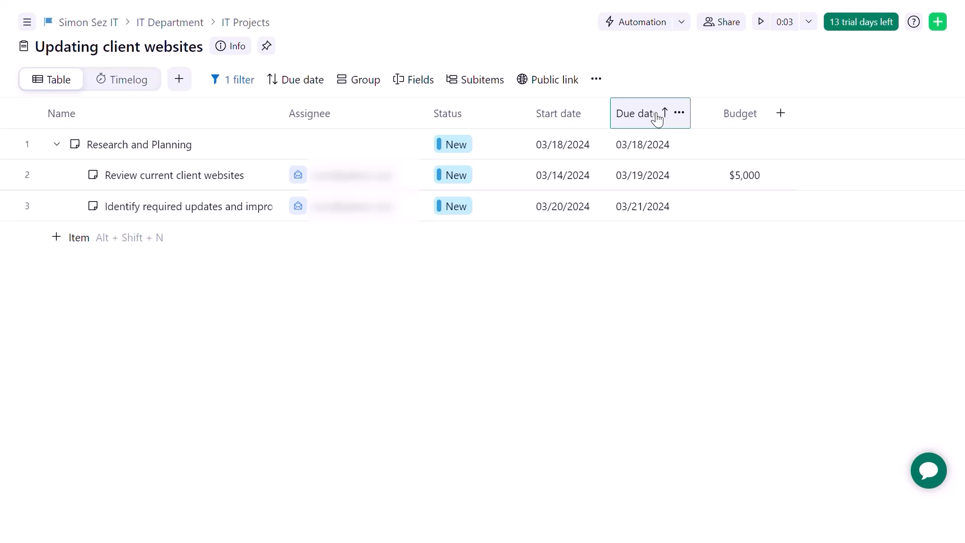
# - Sort the task table by Status, by Assignee, and finally by Name in descending order
pyautogui.click(474, 120)
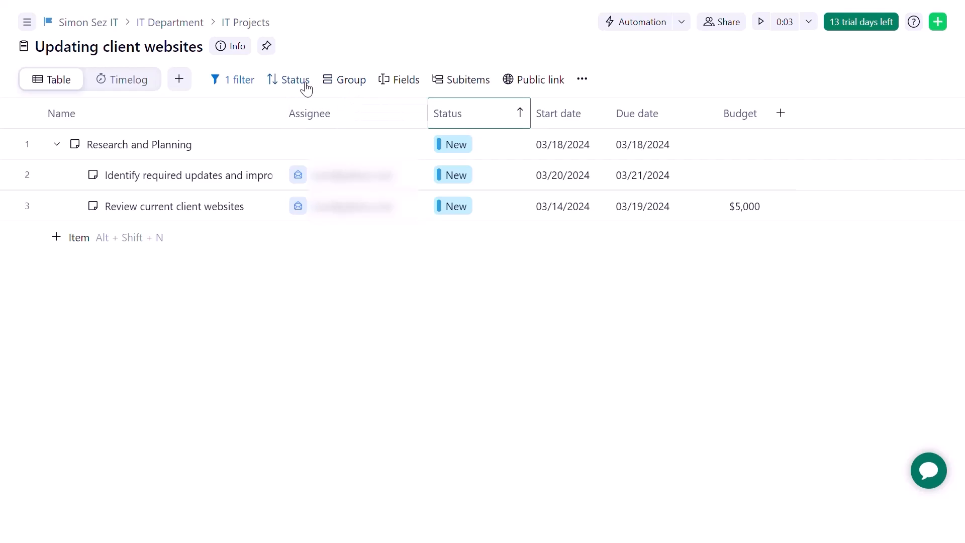
pyautogui.click(336, 119)
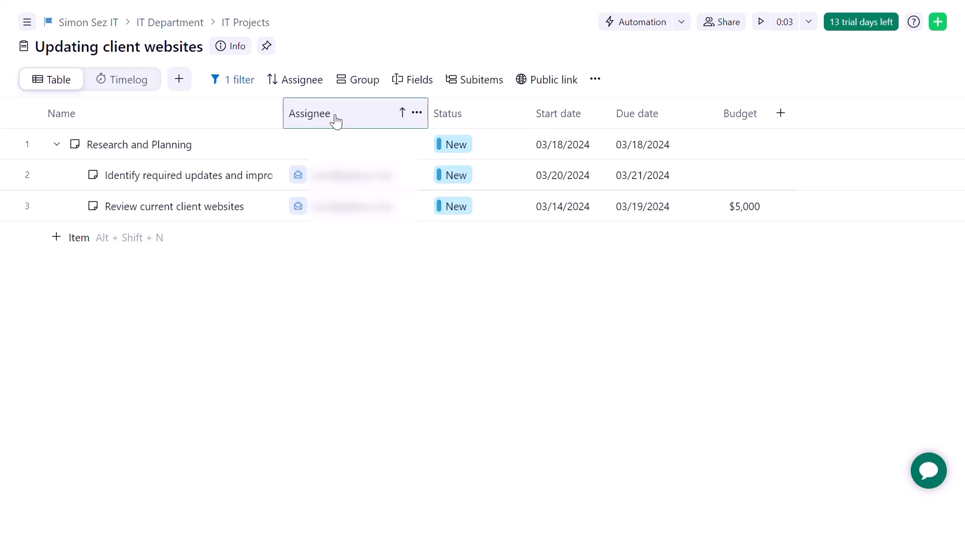
pyautogui.click(215, 122)
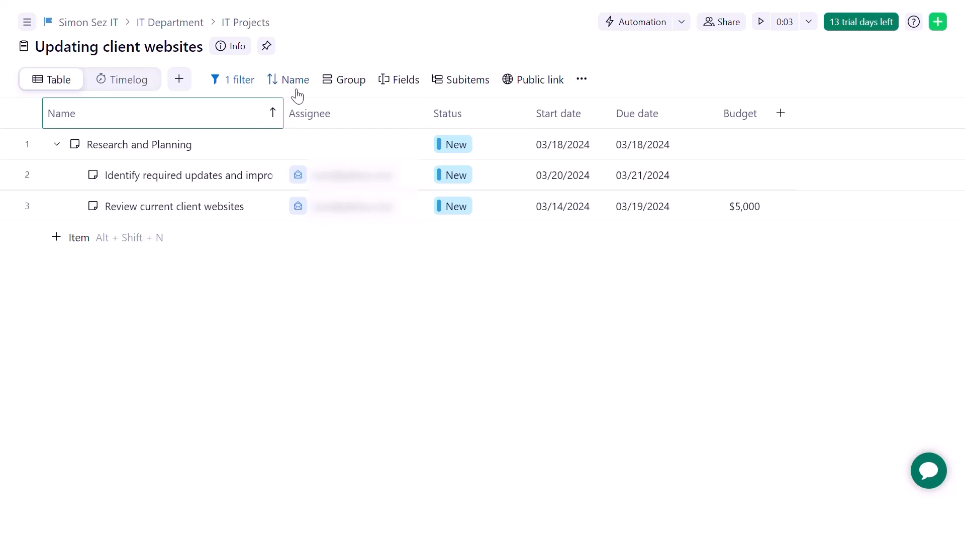
pyautogui.click(229, 116)
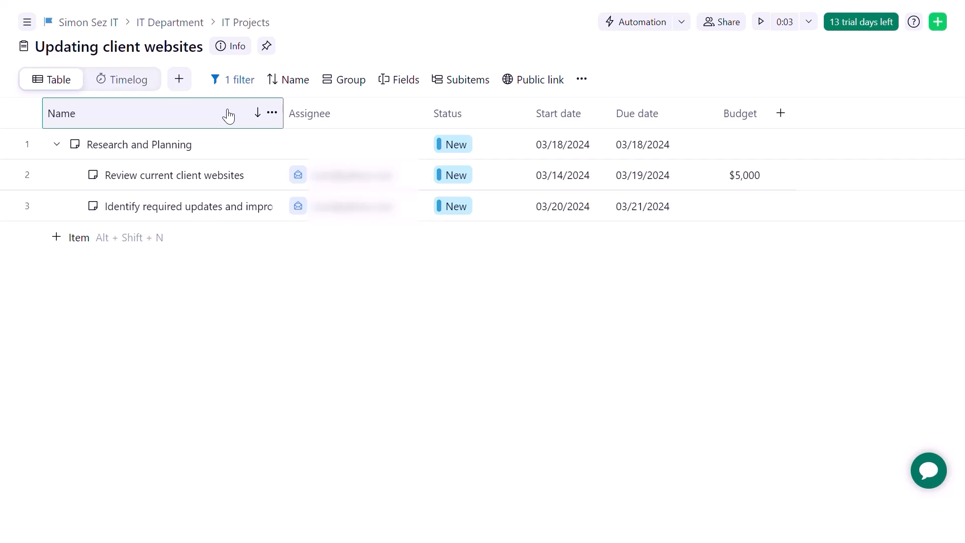
# - Keep the navigation sidebar open, search the workspace for "identify", and close the search
pyautogui.moveTo(27, 22)
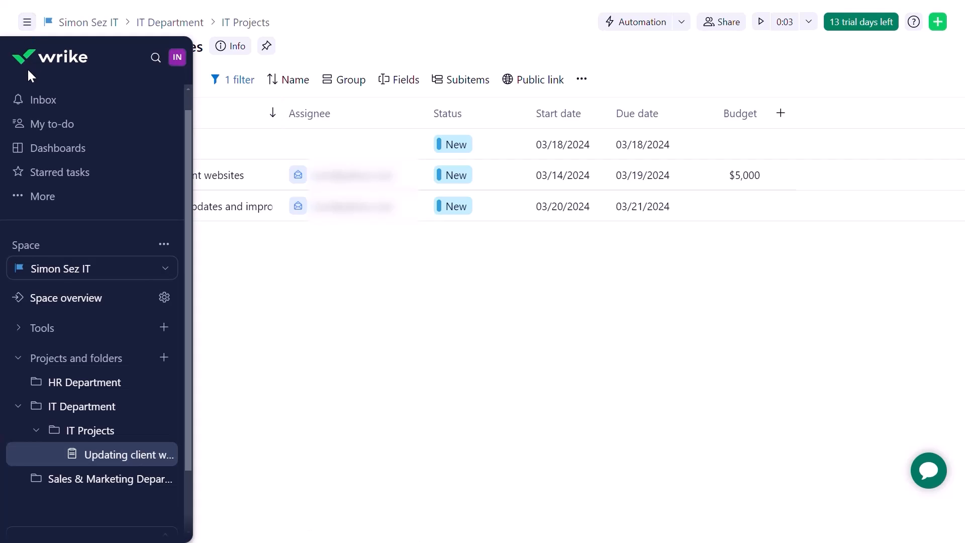
pyautogui.click(27, 23)
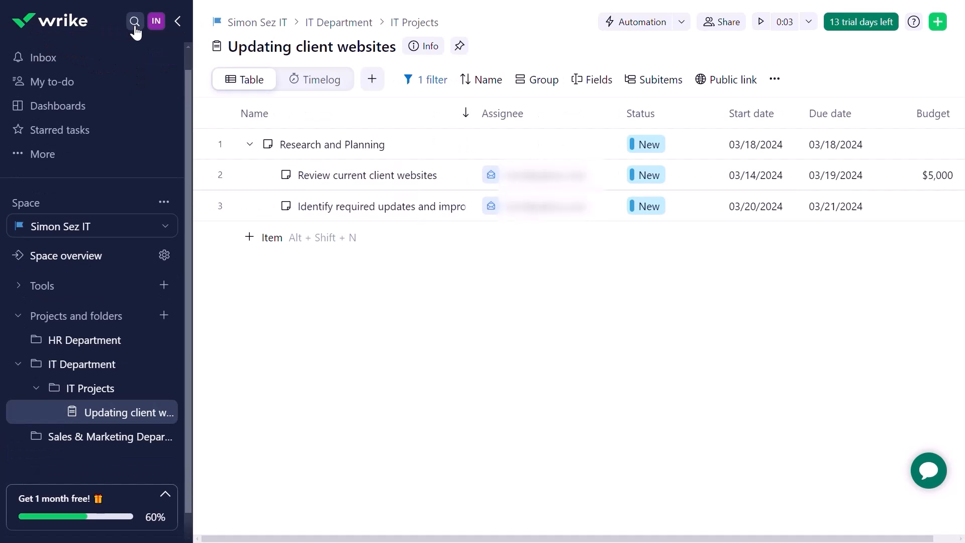
pyautogui.hotkey('ctrl', 'k')
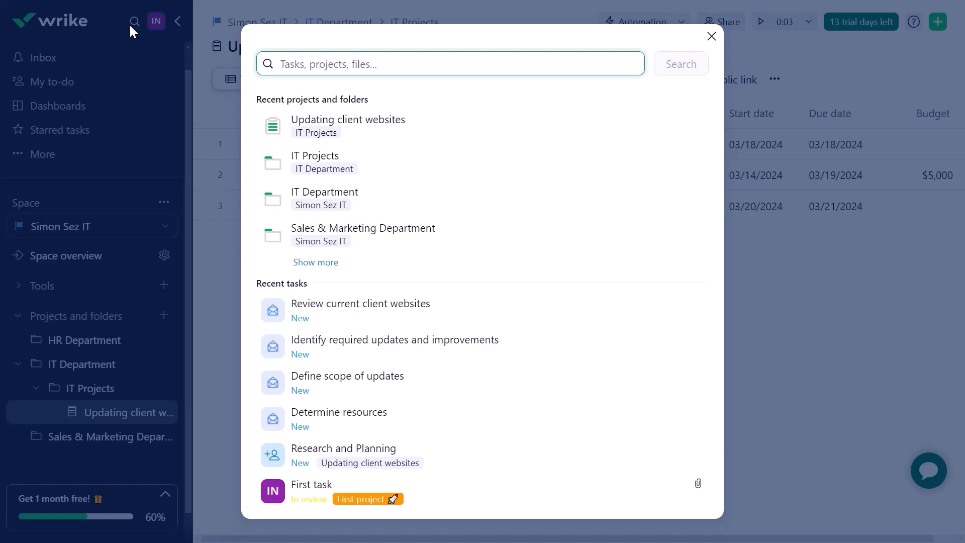
pyautogui.write('identify')
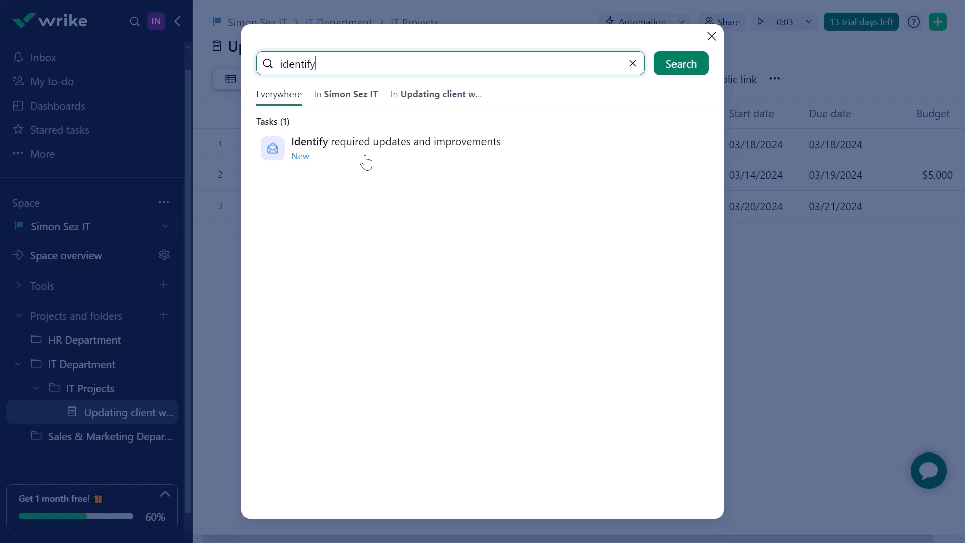
pyautogui.click(711, 36)
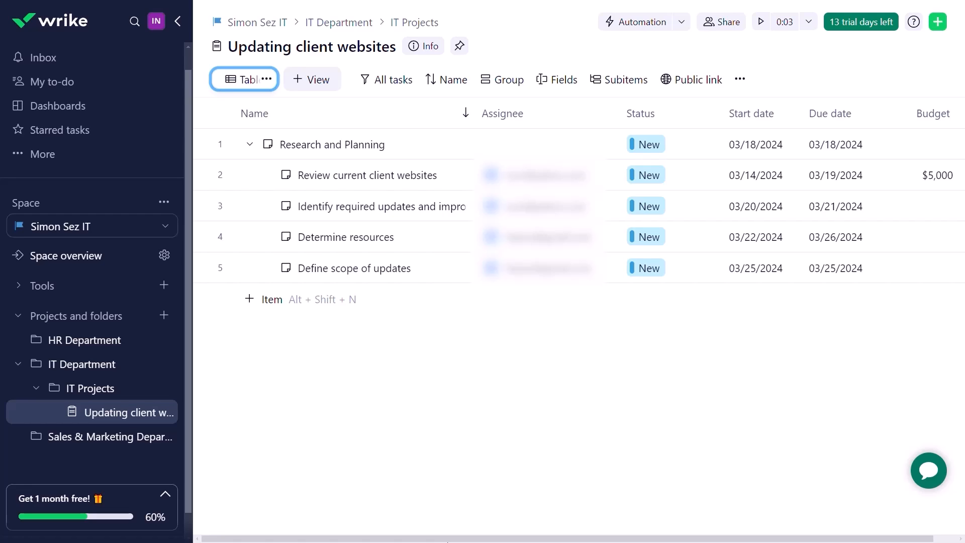
# - Create an Active tasks by assignee report in Reports with the Updating client websites project as its data source
pyautogui.click(49, 166)
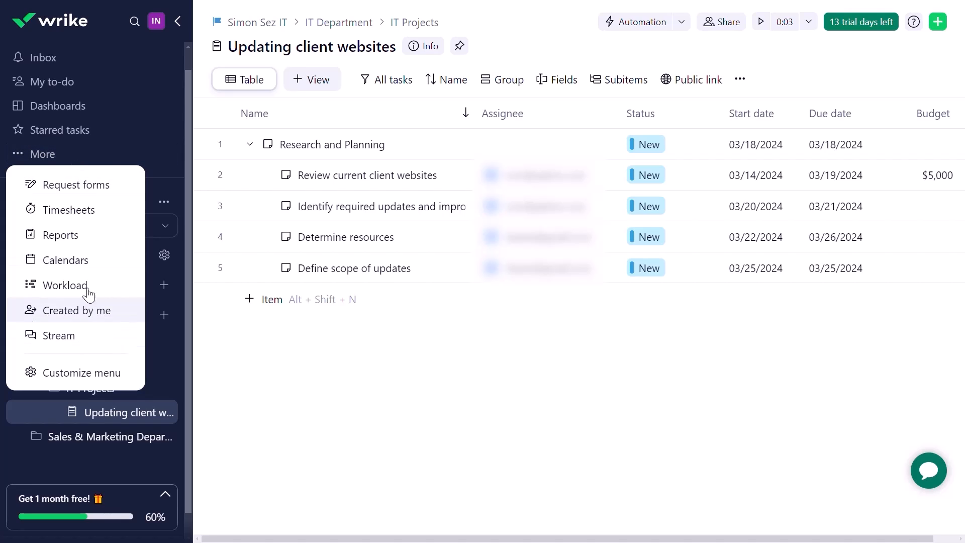
pyautogui.click(77, 243)
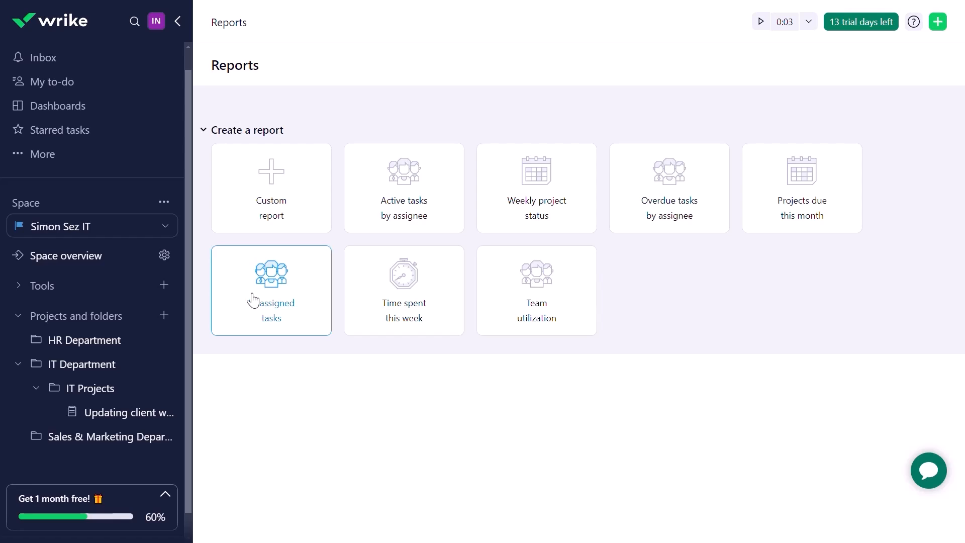
pyautogui.click(408, 206)
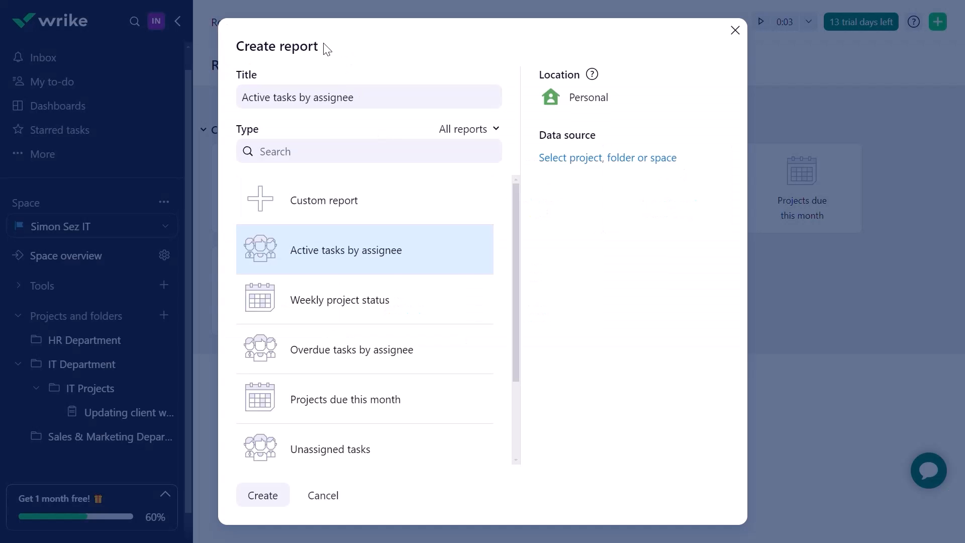
pyautogui.click(405, 99)
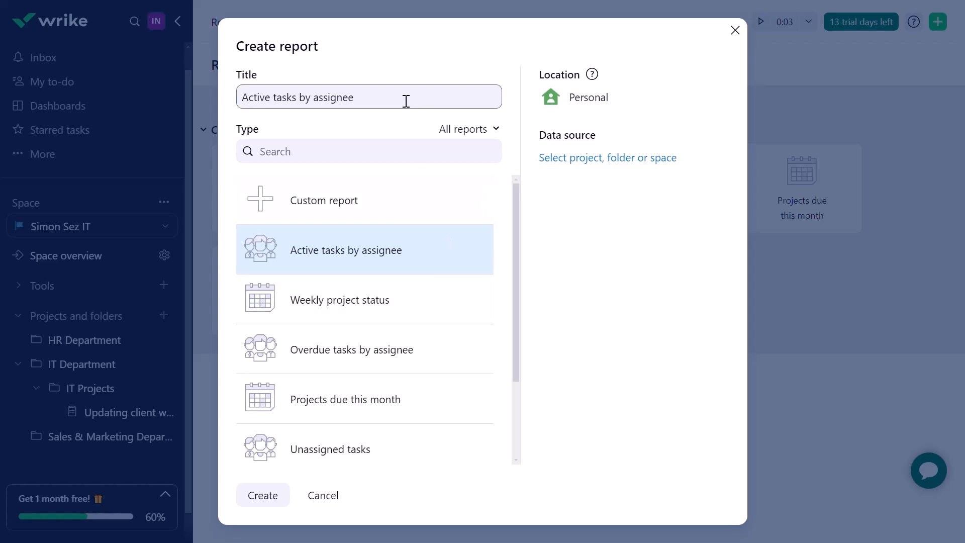
pyautogui.scroll(-3, 403, 295)
pyautogui.scroll(3, 403, 299)
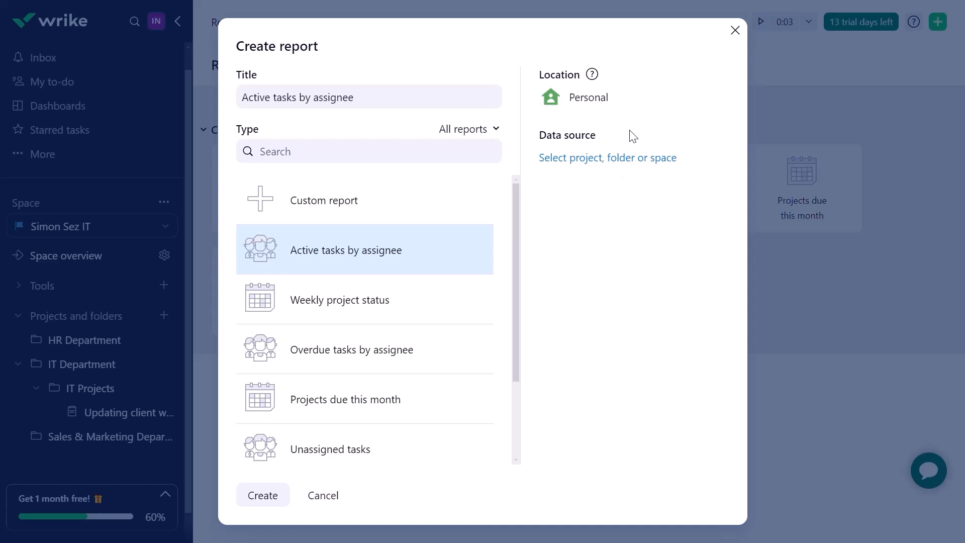
pyautogui.click(584, 164)
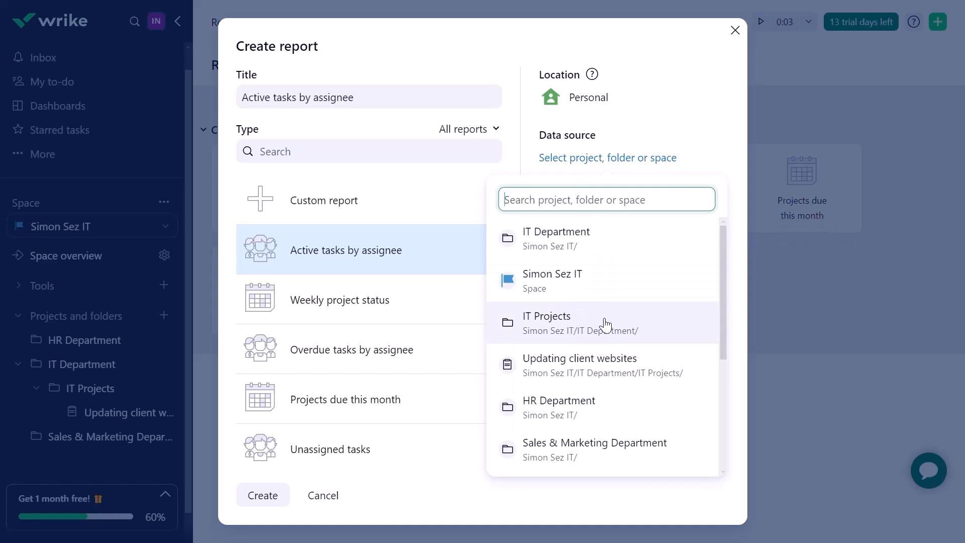
pyautogui.click(619, 372)
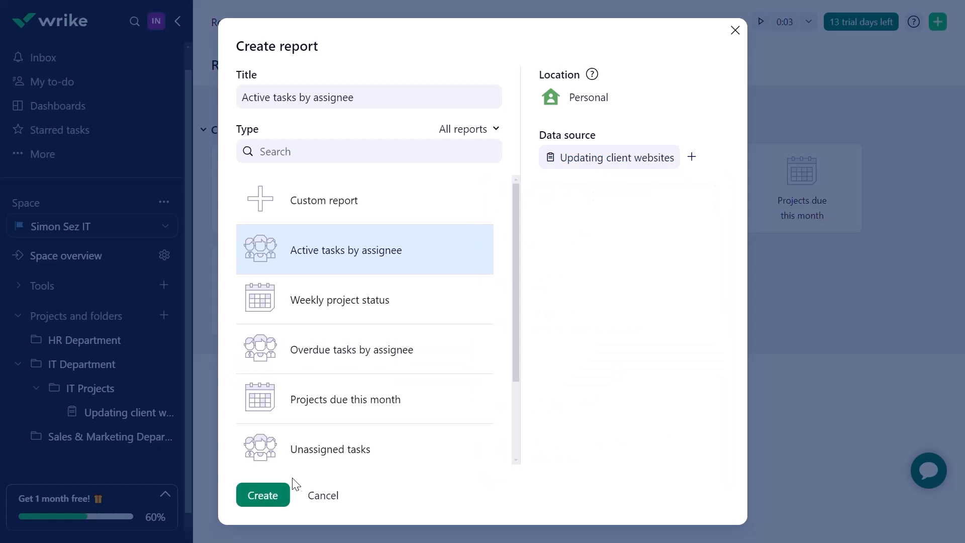
pyautogui.click(260, 495)
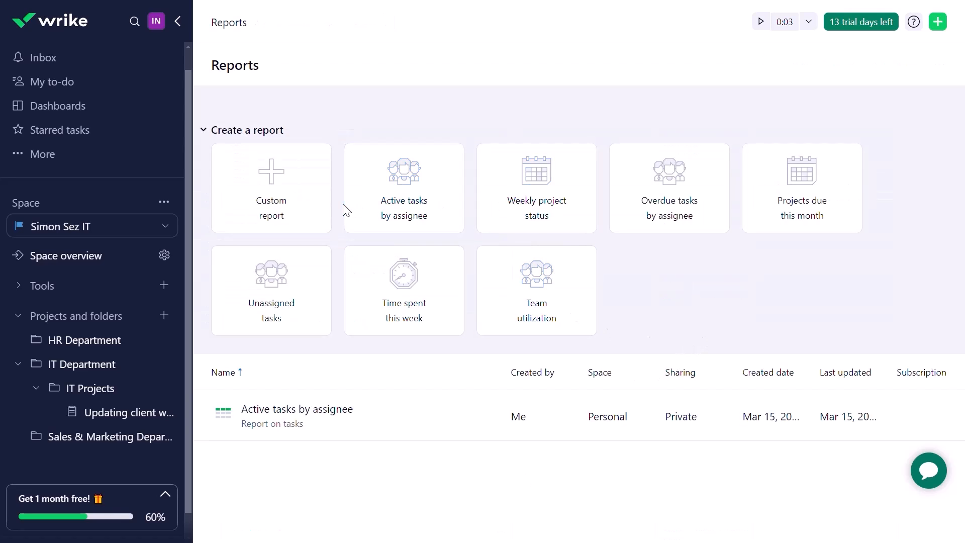
# - Start a custom report titled "Tasks Due next 30 days" with the Updating client websites project as its data source
pyautogui.click(281, 183)
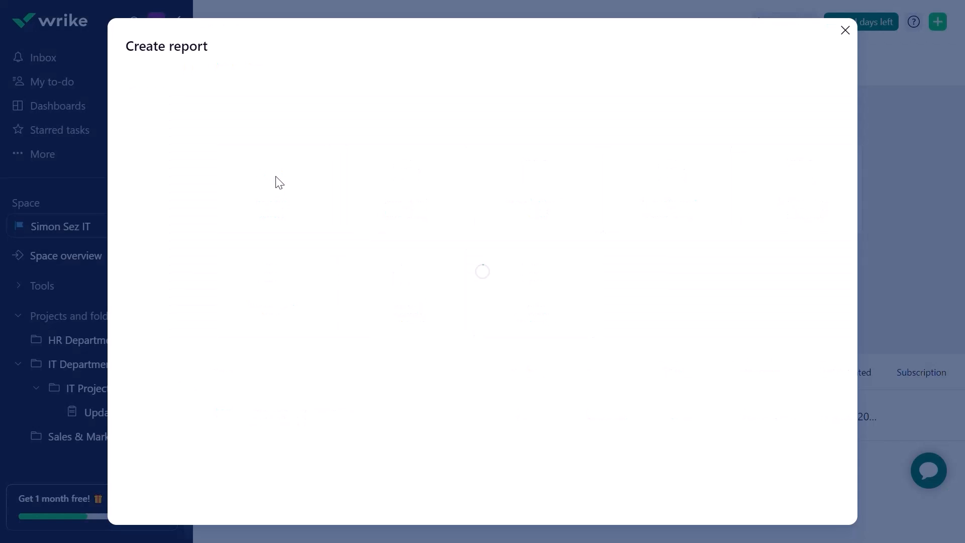
pyautogui.click(223, 103)
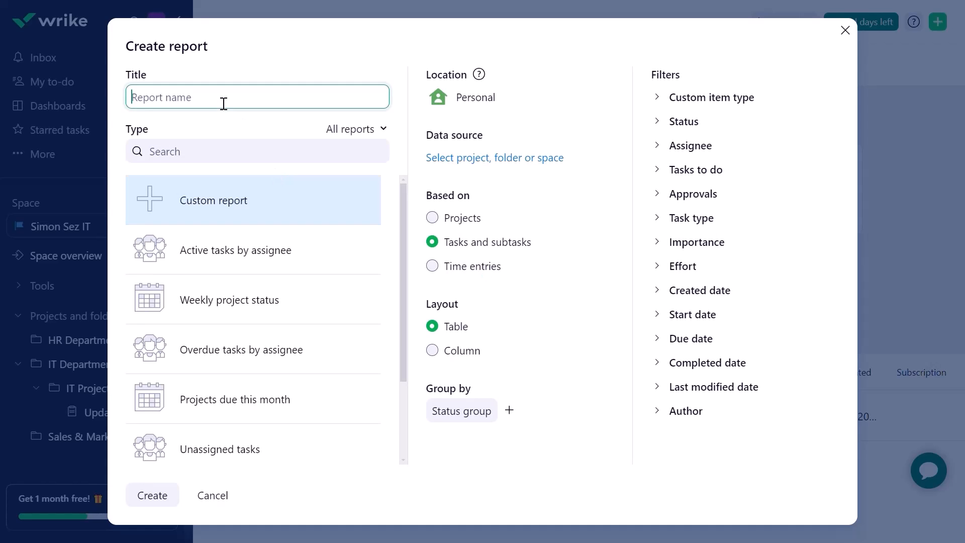
pyautogui.write('Tasks Due next 30 days')
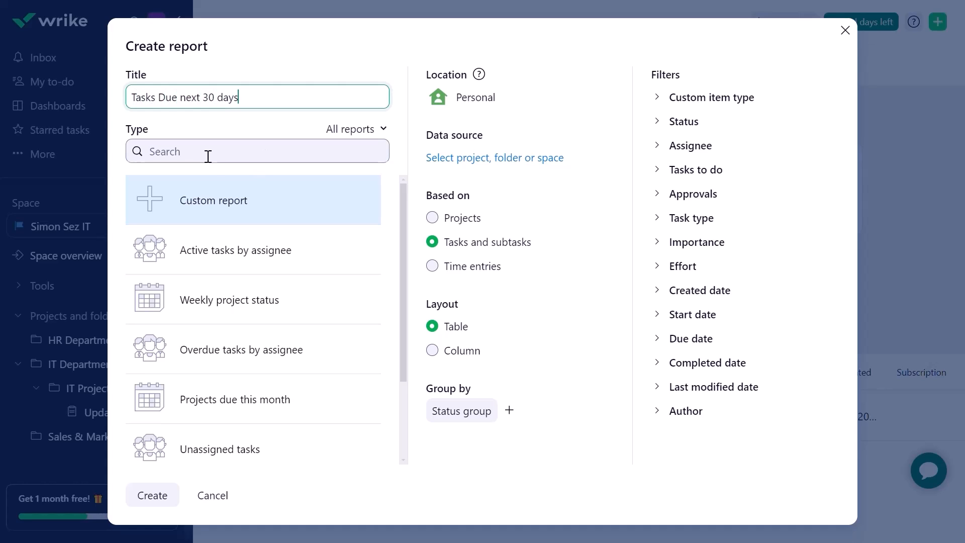
pyautogui.scroll(-2, 224, 302)
pyautogui.scroll(2, 276, 185)
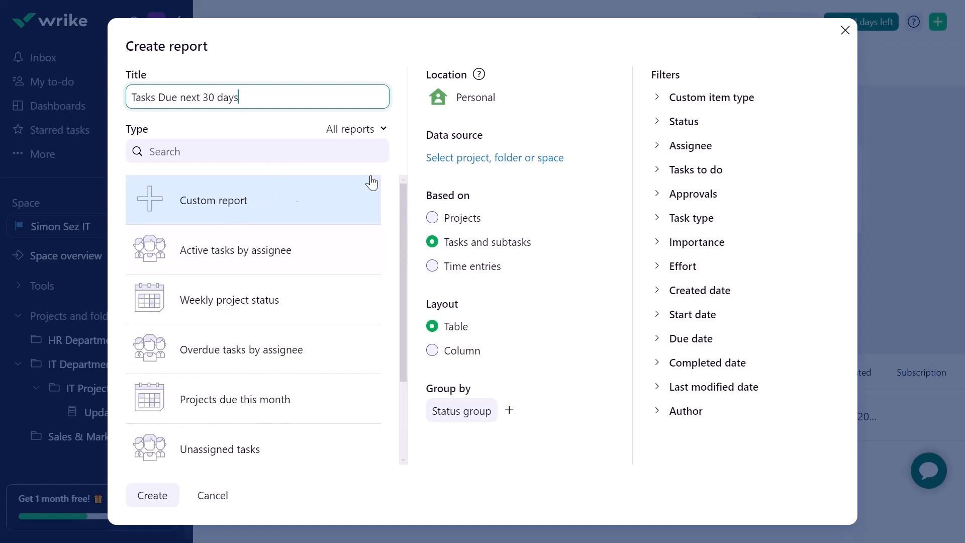
pyautogui.click(498, 159)
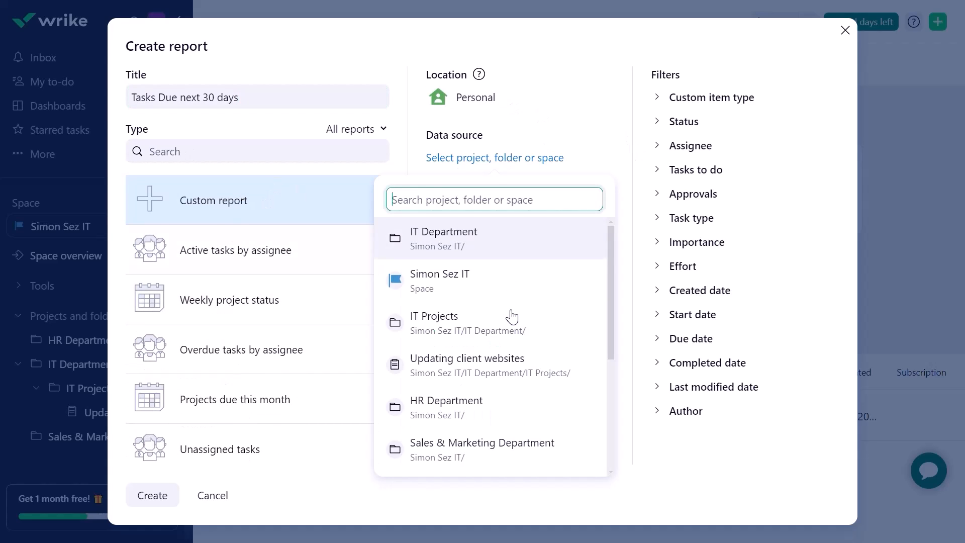
pyautogui.scroll(-2, 511, 302)
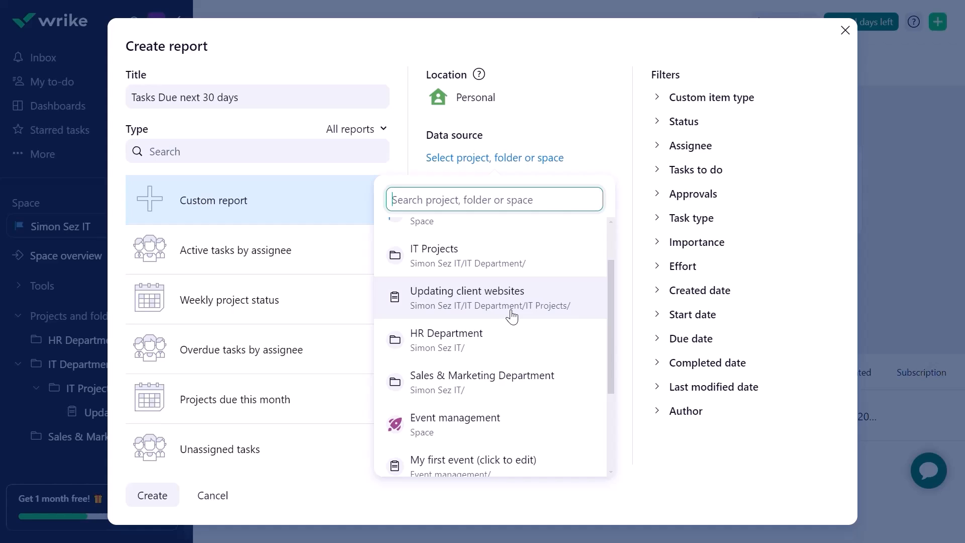
pyautogui.click(512, 317)
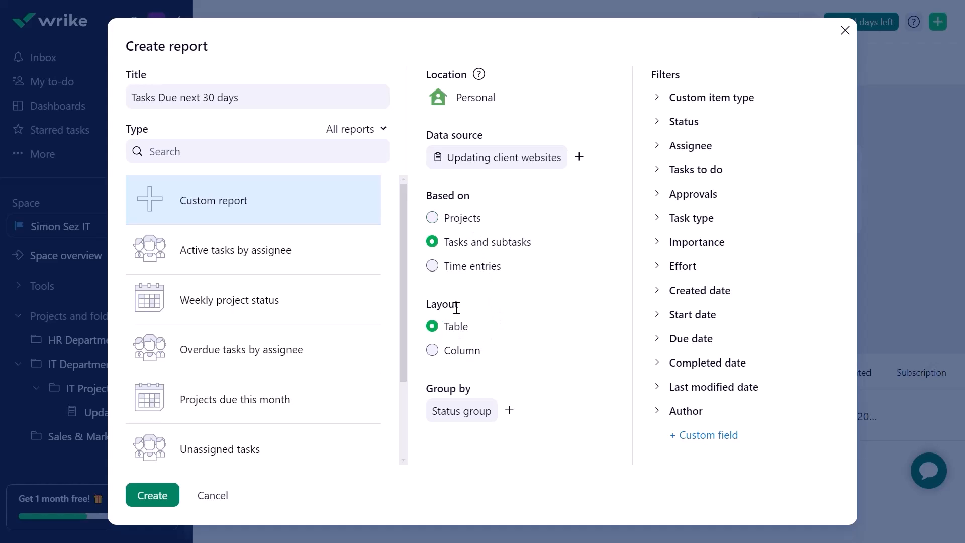
# - Try the Column layout, return to Table, and create the report based on tasks and subtasks
pyautogui.click(466, 359)
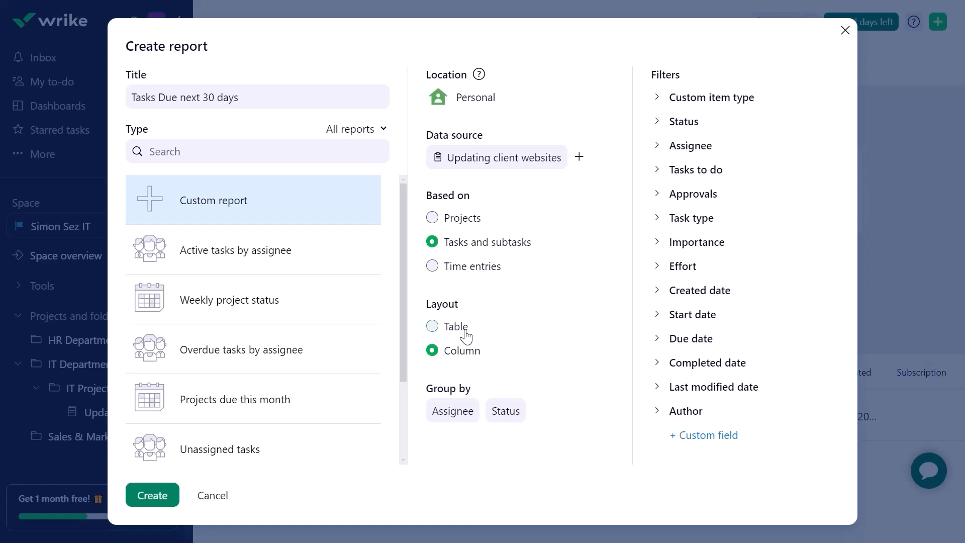
pyautogui.click(466, 333)
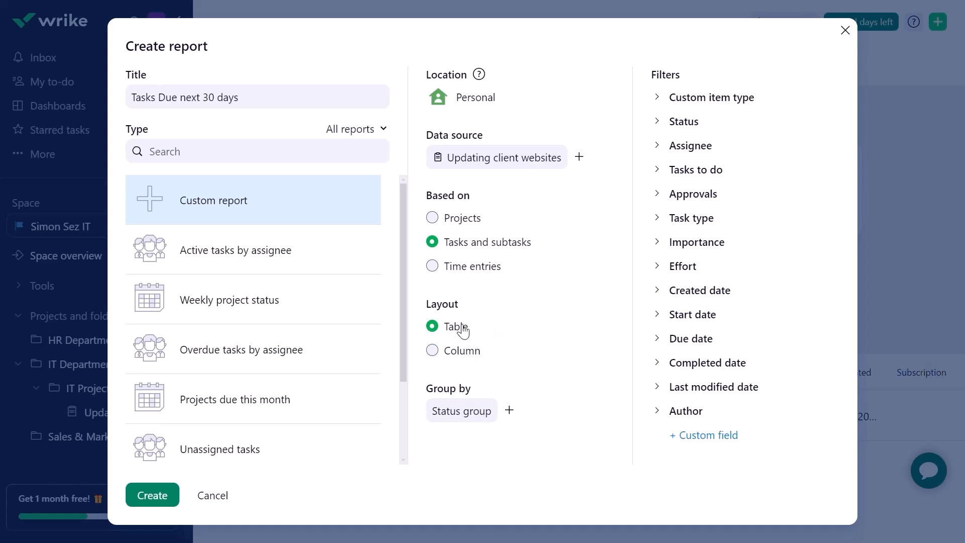
pyautogui.click(669, 101)
pyautogui.click(668, 101)
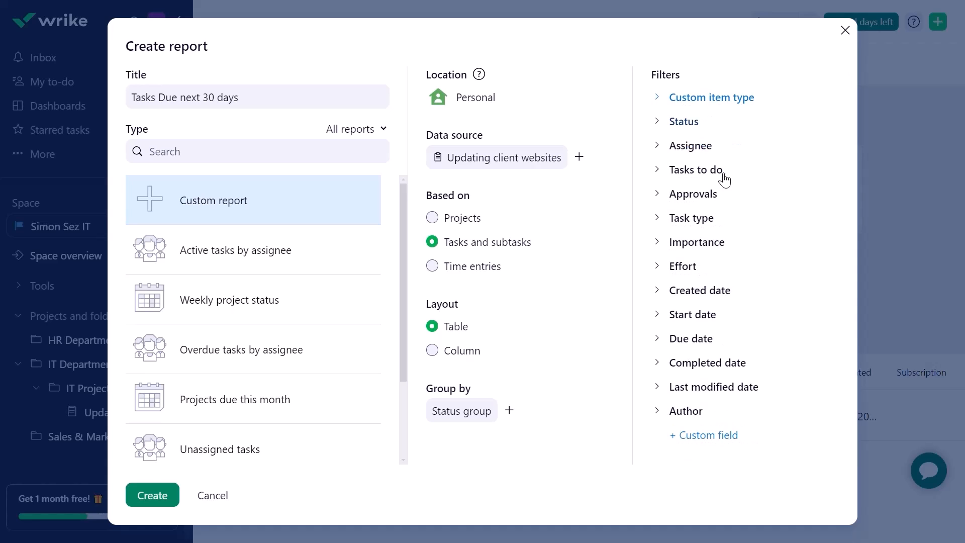
pyautogui.click(147, 496)
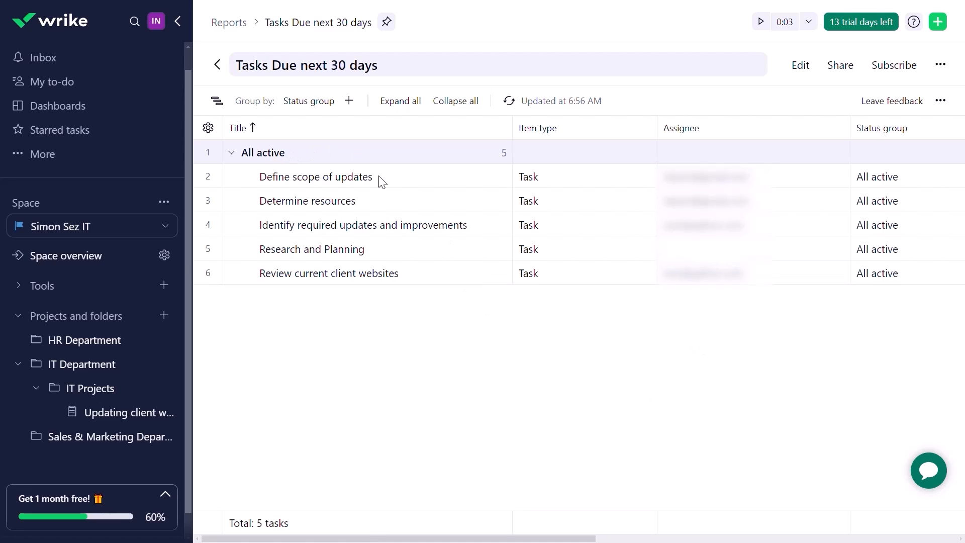
# - Collapse and re-expand all groups in the Tasks Due next 30 days report, and refresh its data
pyautogui.hscroll(1, 482, 323)
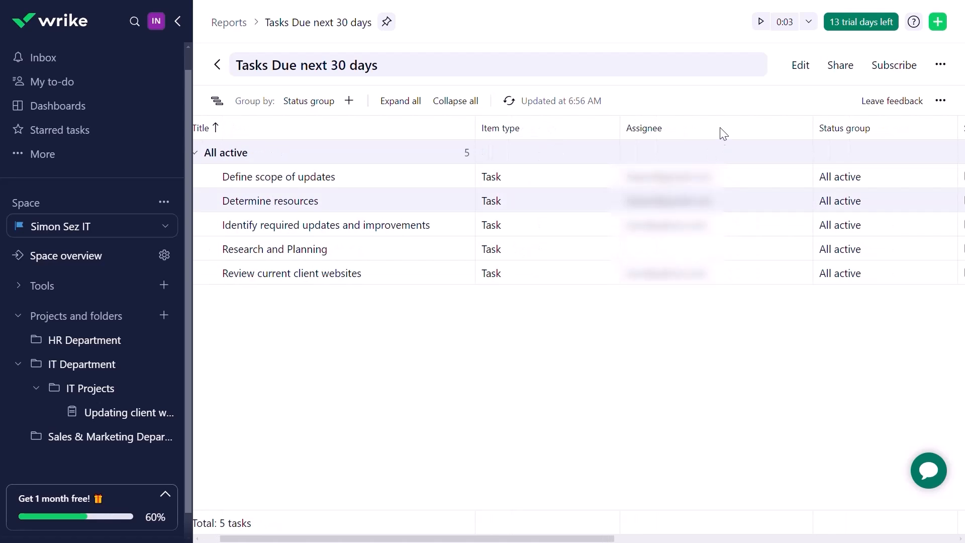
pyautogui.hscroll(10, 761, 294)
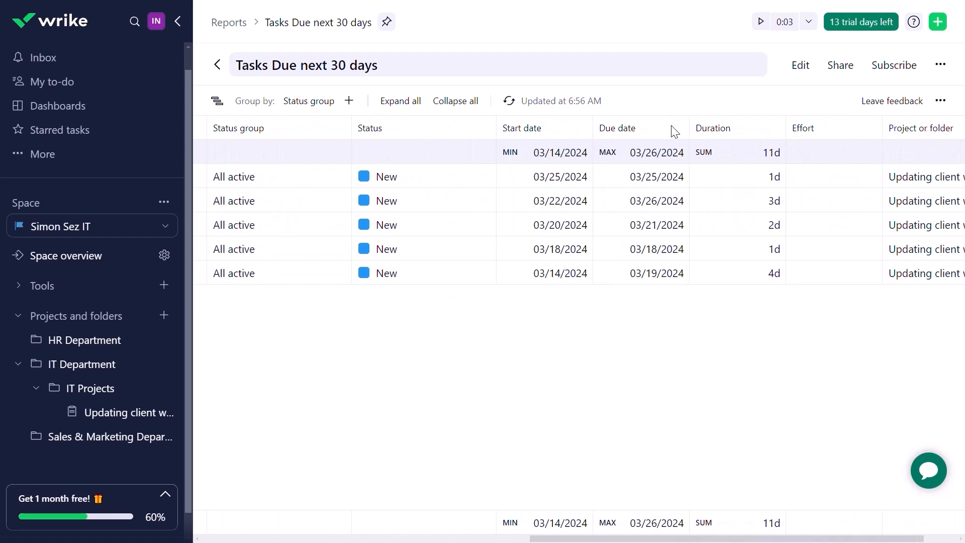
pyautogui.hscroll(2, 803, 213)
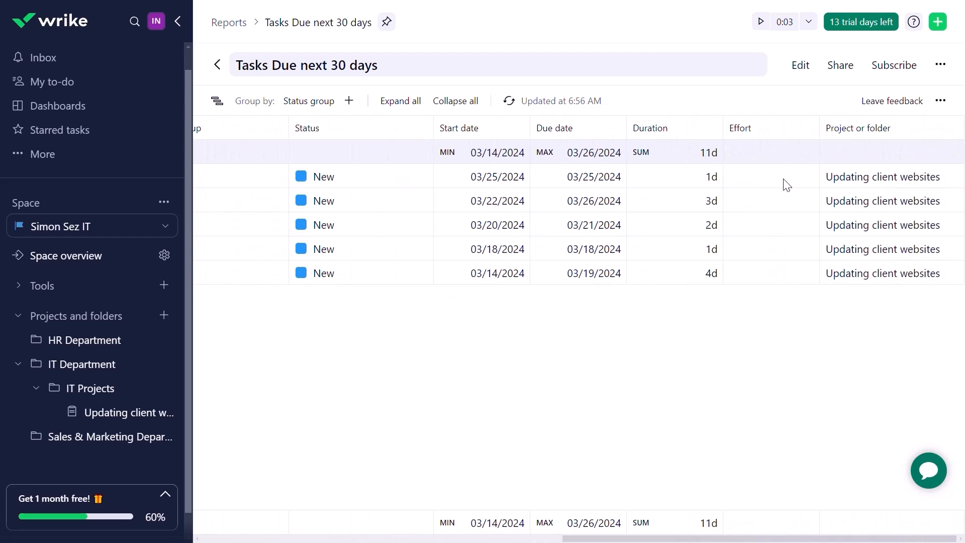
pyautogui.hscroll(-12, 519, 264)
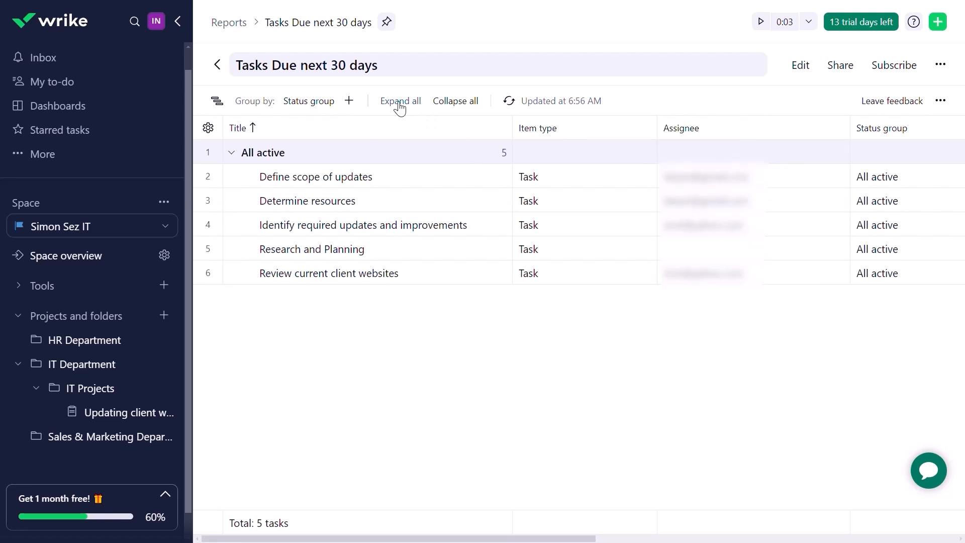
pyautogui.click(467, 103)
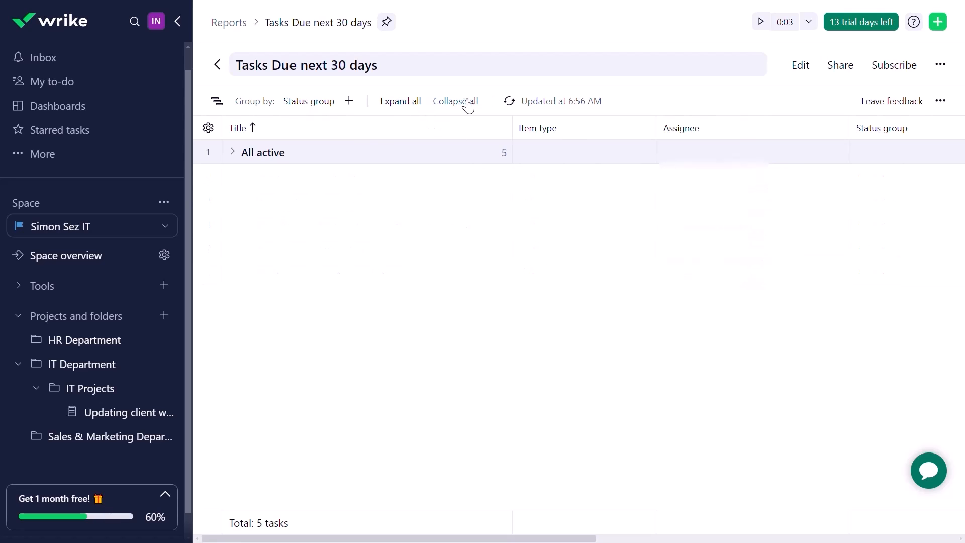
pyautogui.click(410, 102)
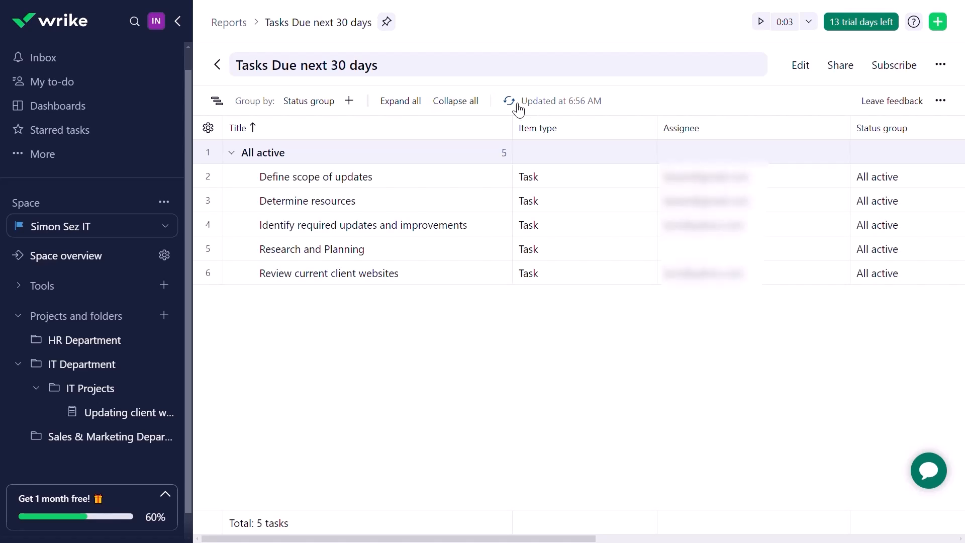
pyautogui.click(509, 102)
# - View the report's export and snapshot options, including the email snapshot form, and close them without sending
pyautogui.click(942, 65)
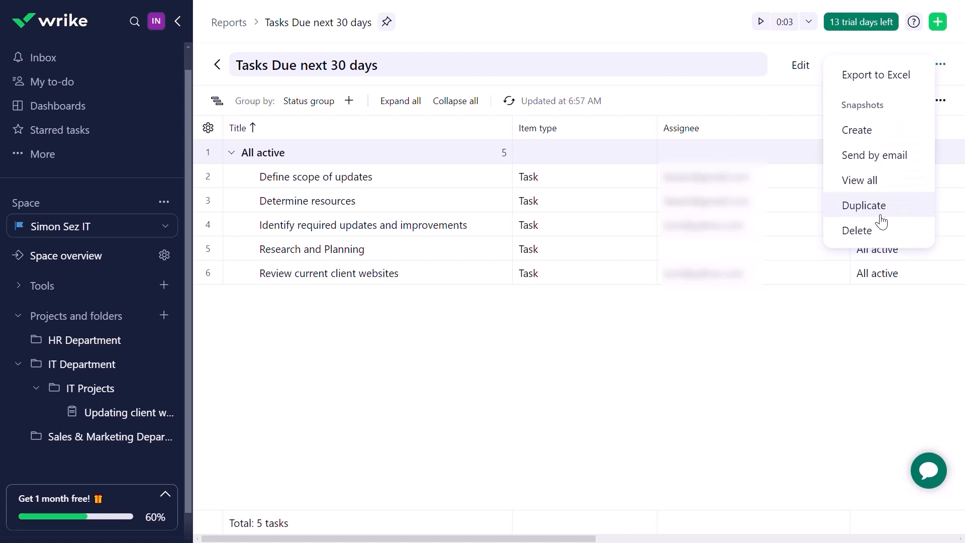
pyautogui.click(877, 156)
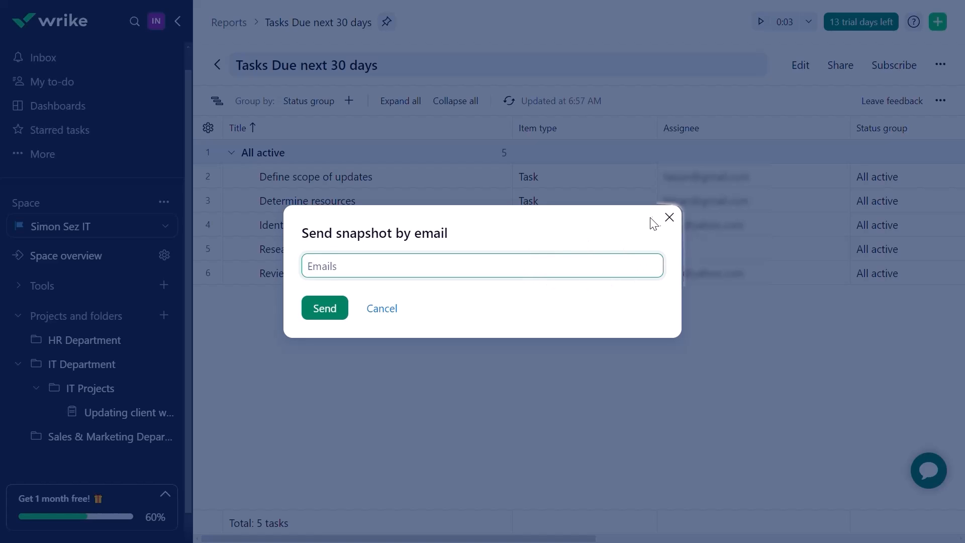
pyautogui.click(669, 217)
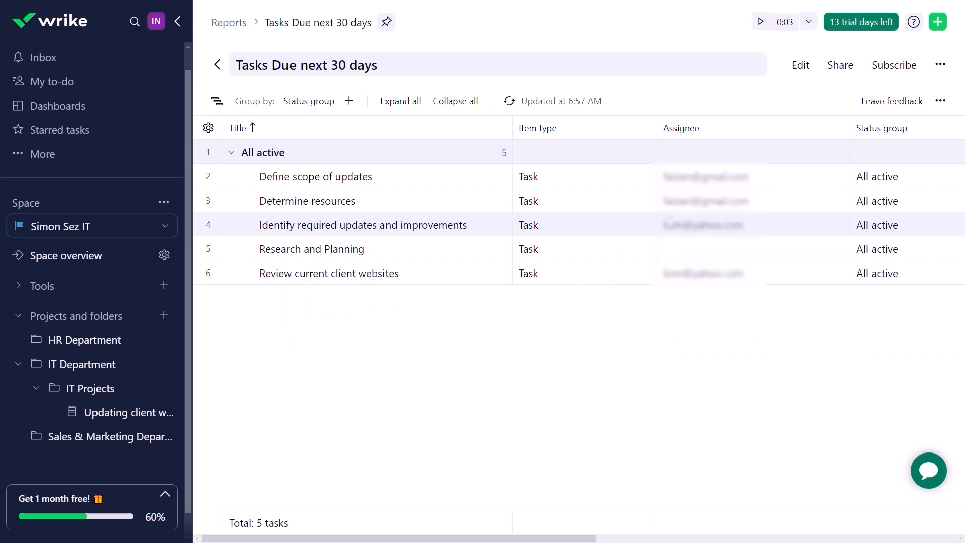
pyautogui.click(941, 66)
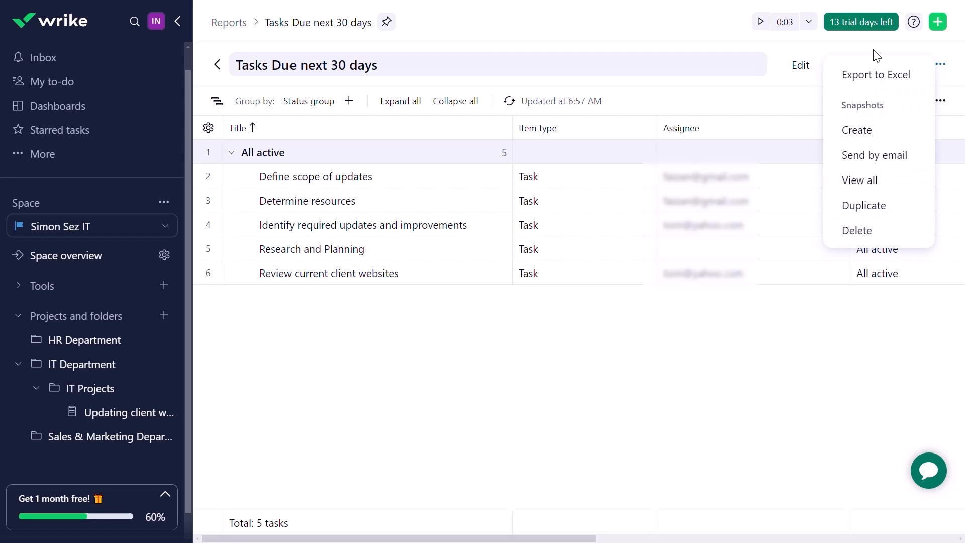
pyautogui.click(951, 47)
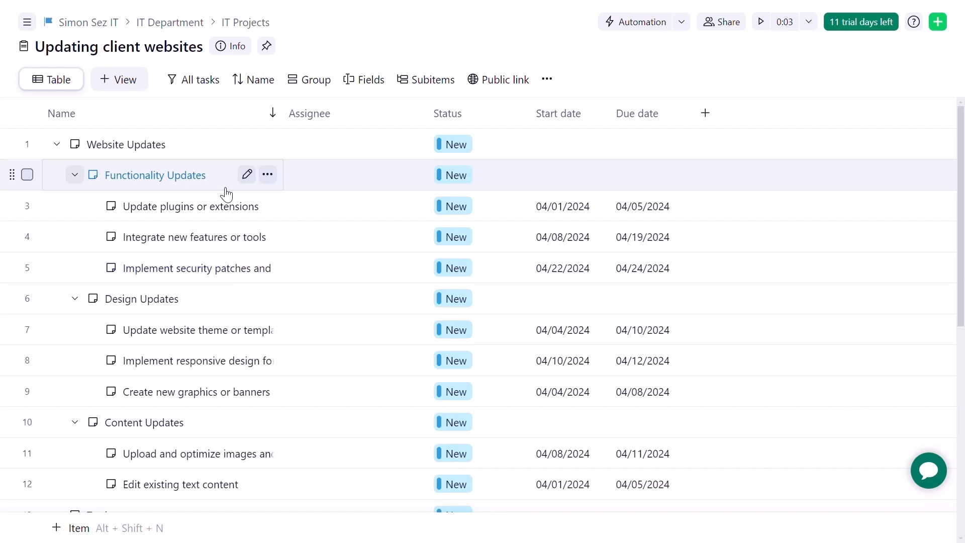
# - Add a Gantt Chart view to the Updating client websites project, shared with Only me (Personal)
pyautogui.click(123, 83)
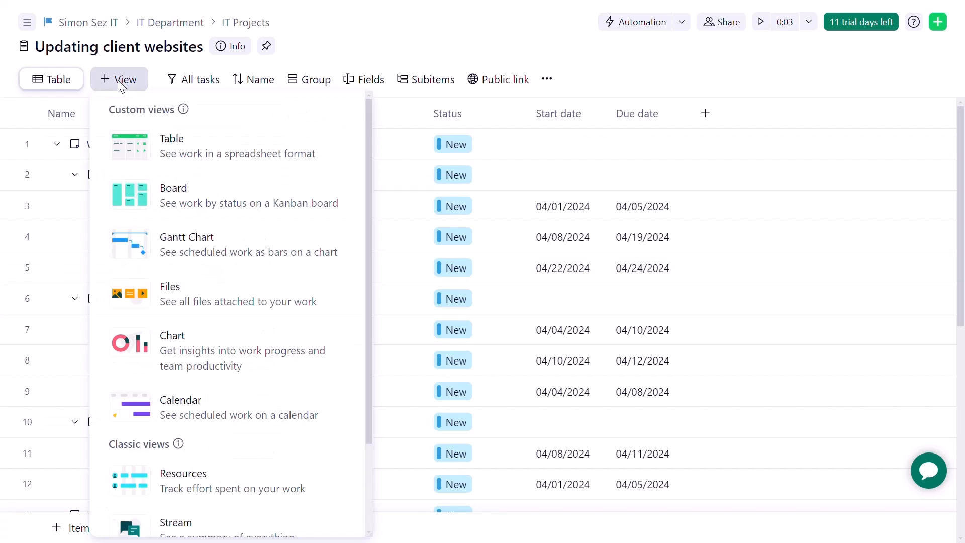
pyautogui.click(197, 250)
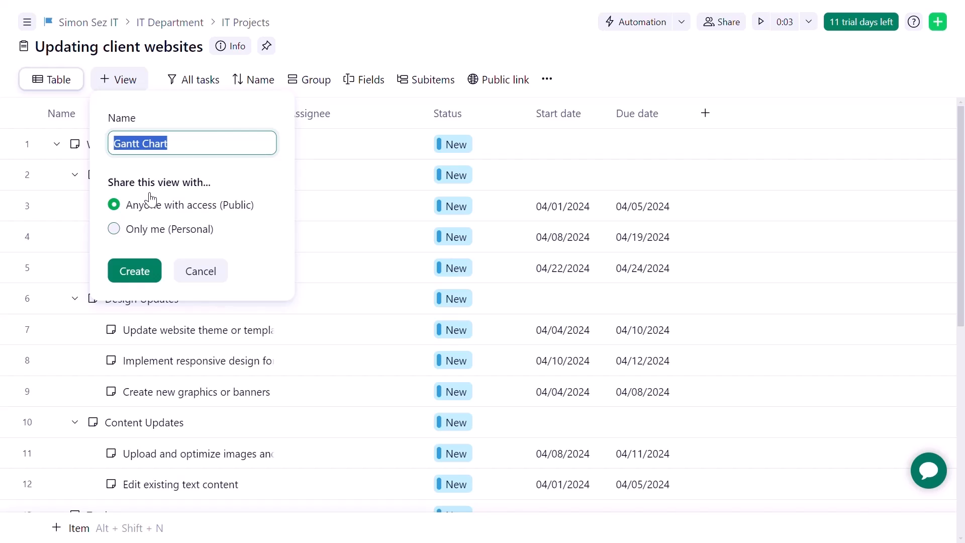
pyautogui.click(152, 231)
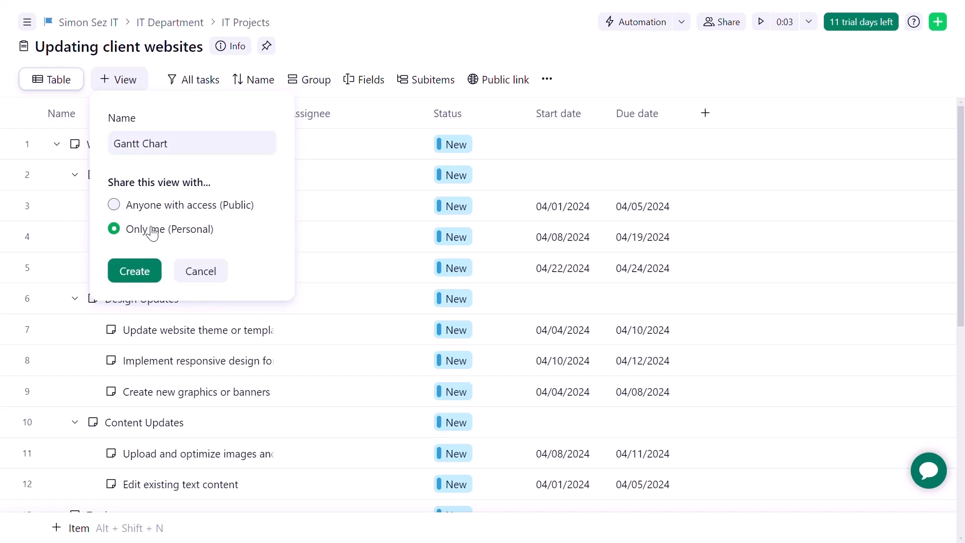
pyautogui.click(150, 273)
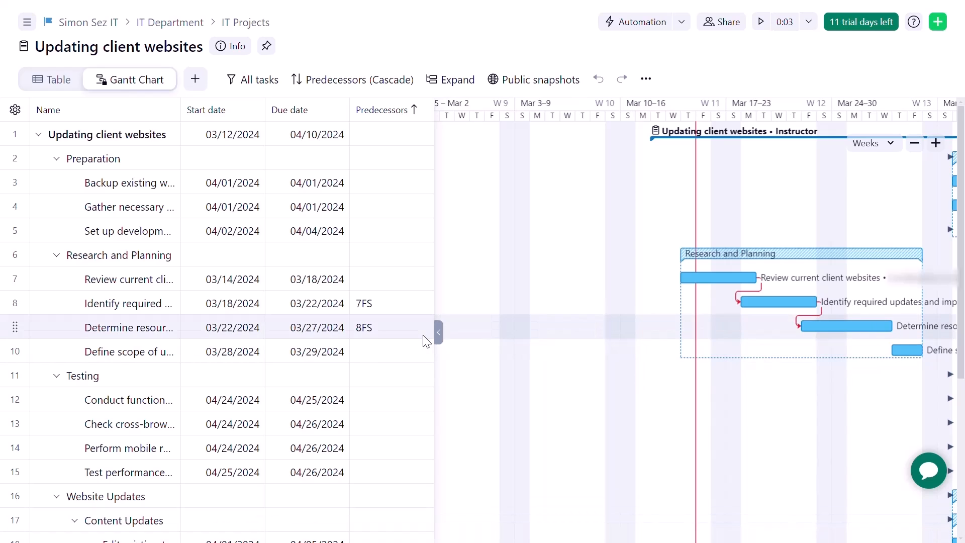
# - Examine the Gantt chart's task bars, dates and dependency links across the March and April timeline
pyautogui.hscroll(5, 628, 372)
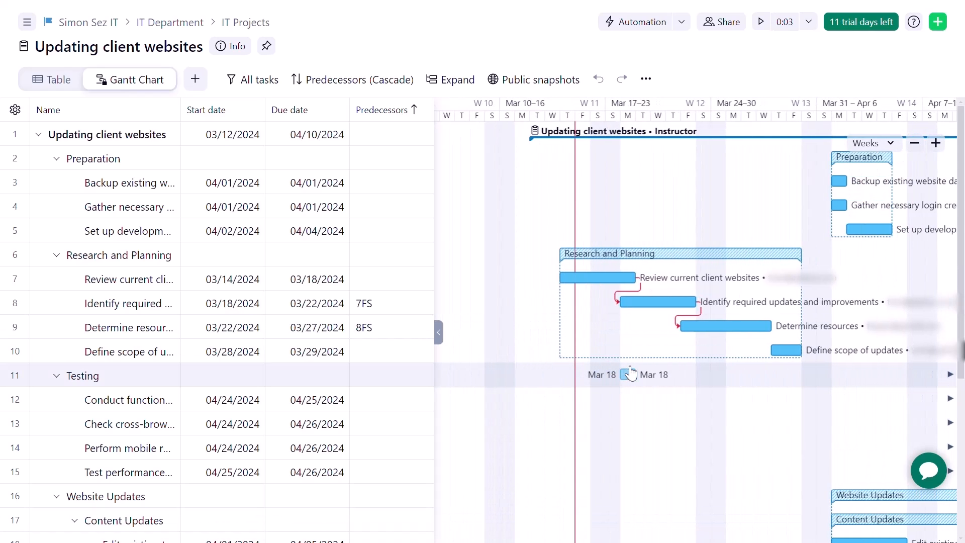
pyautogui.hscroll(3, 630, 373)
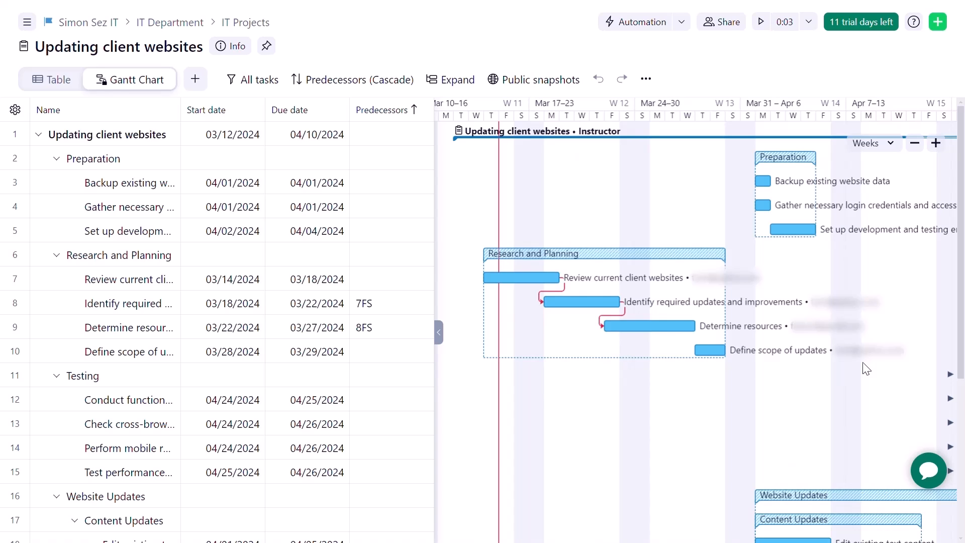
pyautogui.scroll(-1, 866, 369)
pyautogui.scroll(1, 864, 367)
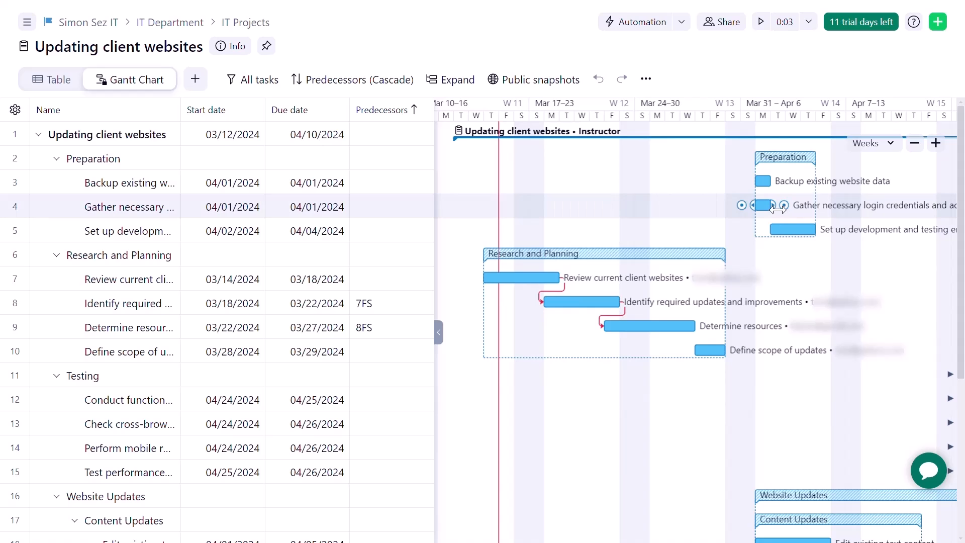
pyautogui.scroll(-5, 744, 379)
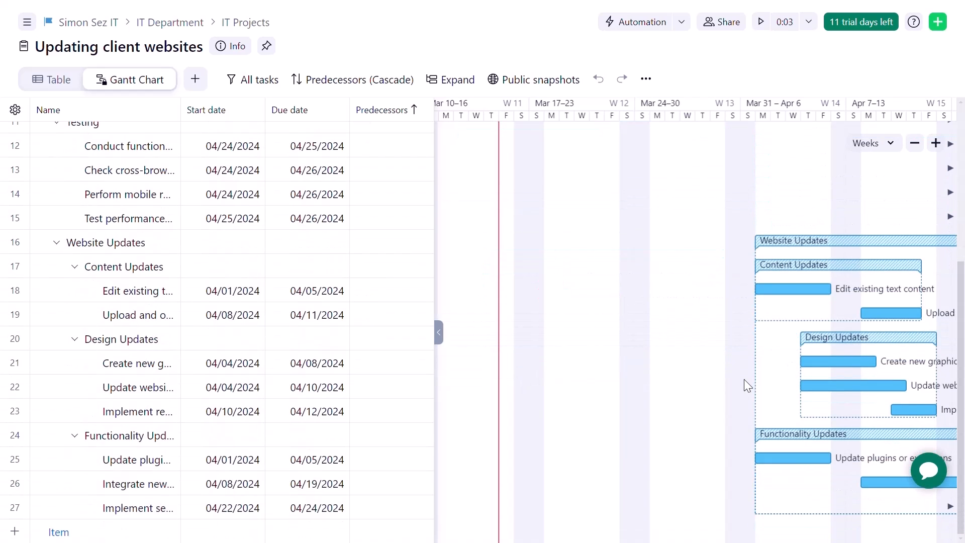
pyautogui.hscroll(3, 744, 379)
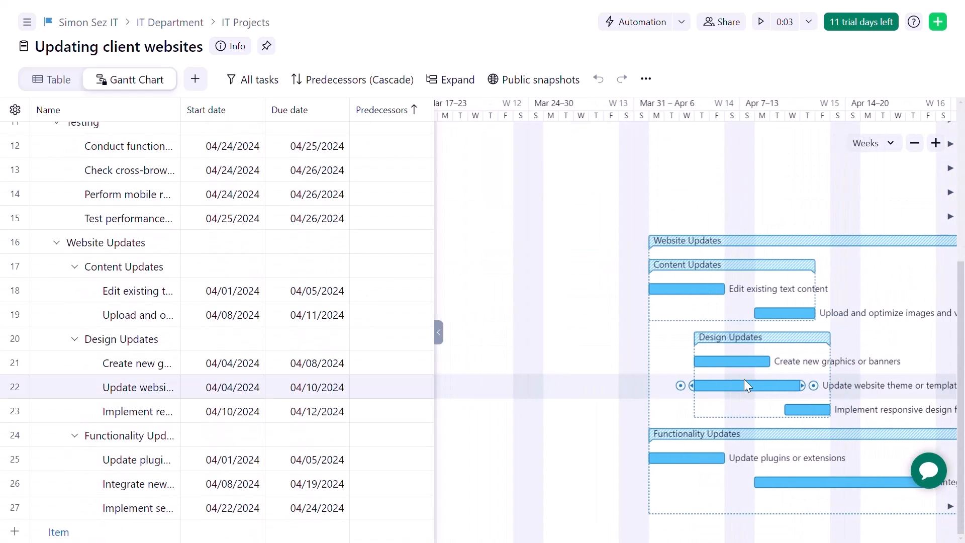
pyautogui.hscroll(7, 744, 378)
pyautogui.scroll(3, 744, 379)
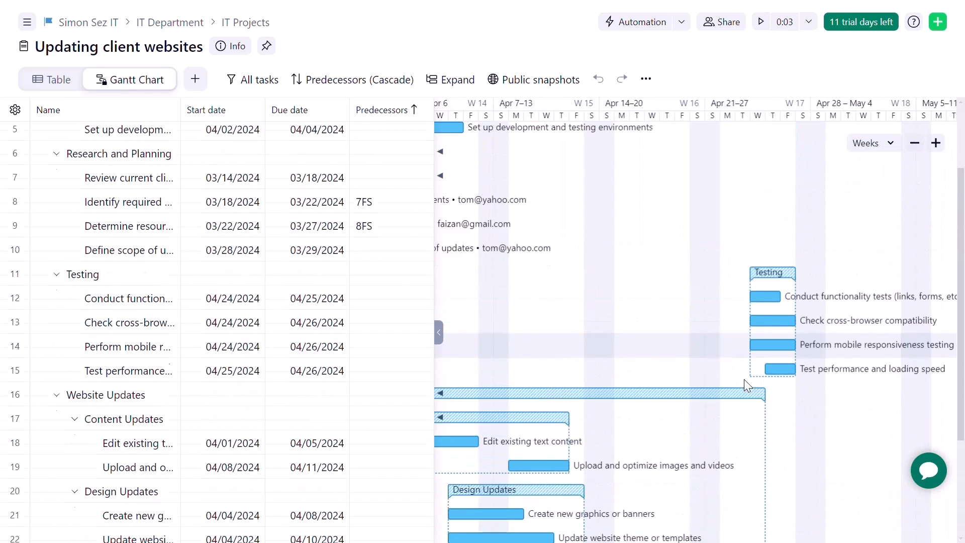
pyautogui.scroll(-1, 744, 379)
pyautogui.hscroll(-1, 743, 379)
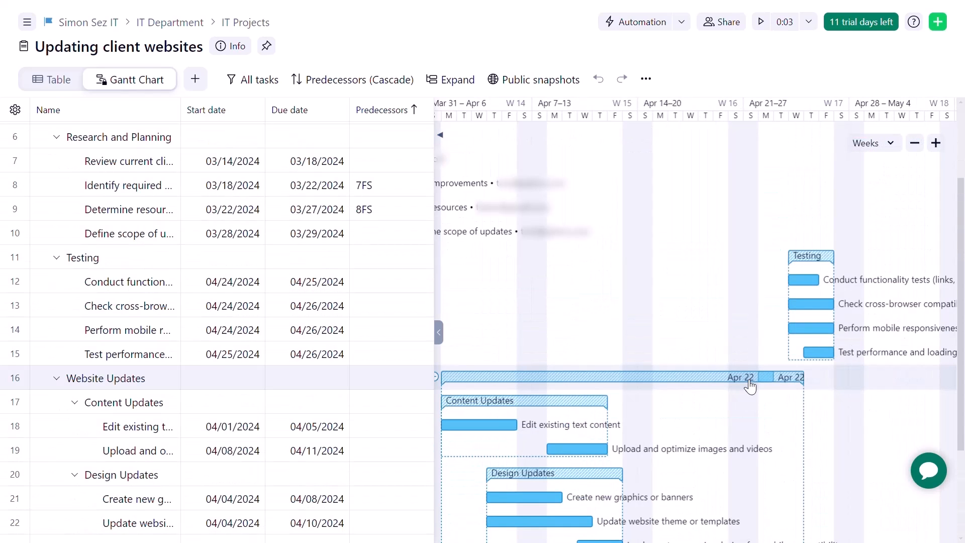
pyautogui.hscroll(-10, 750, 385)
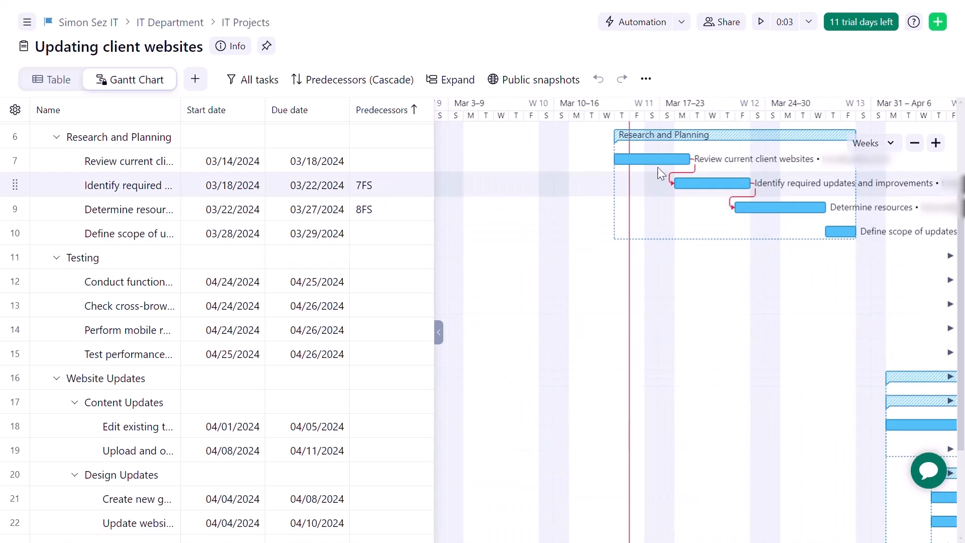
pyautogui.scroll(2, 776, 256)
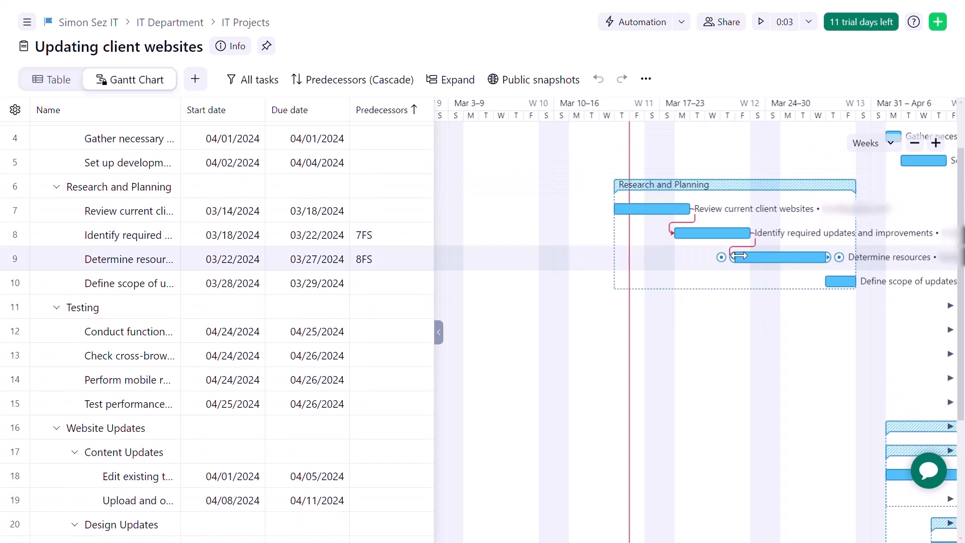
# - Set the Determine resources start date to 03/25/2024, and link Gather necessary login credentials to Backup existing website data as finish-to-finish
pyautogui.moveTo(741, 260); pyautogui.dragTo(756, 262)
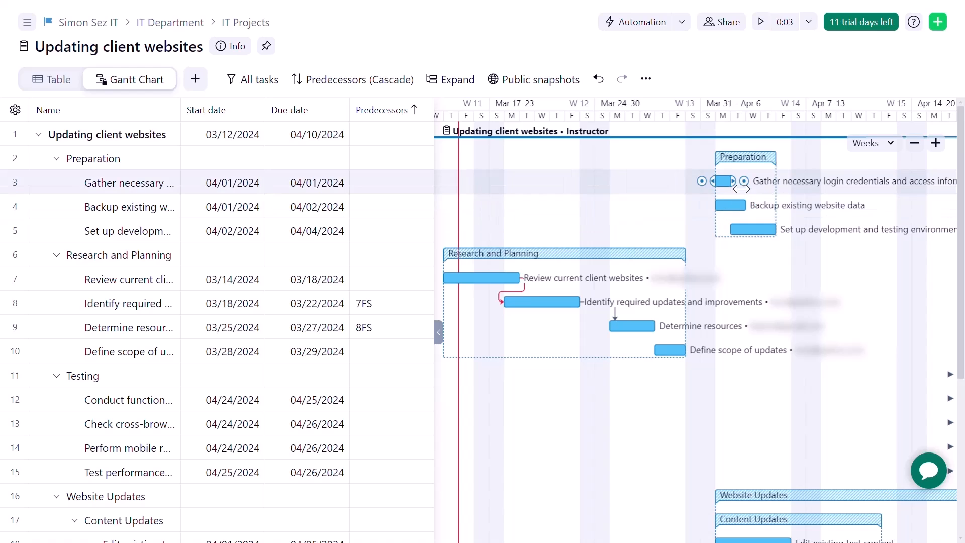
pyautogui.moveTo(744, 181); pyautogui.dragTo(749, 207)
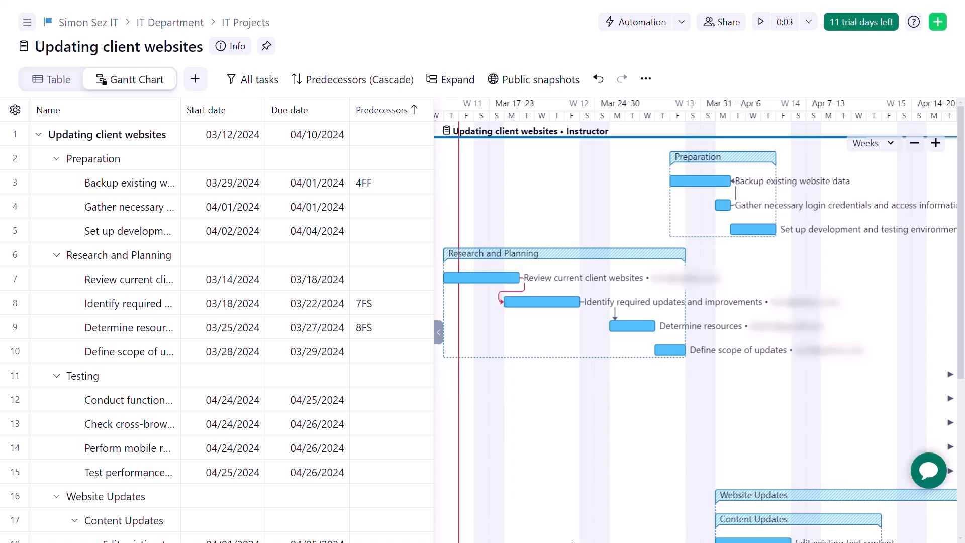
pyautogui.moveTo(572, 542); pyautogui.dragTo(571, 542)
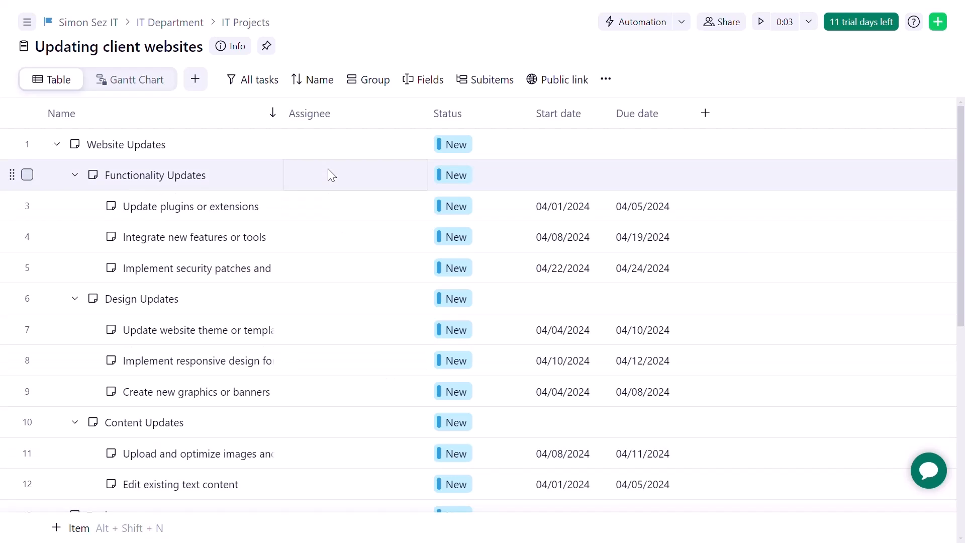
# - Add a Board view to the Updating client websites project, shared with Only me (Personal)
pyautogui.click(196, 80)
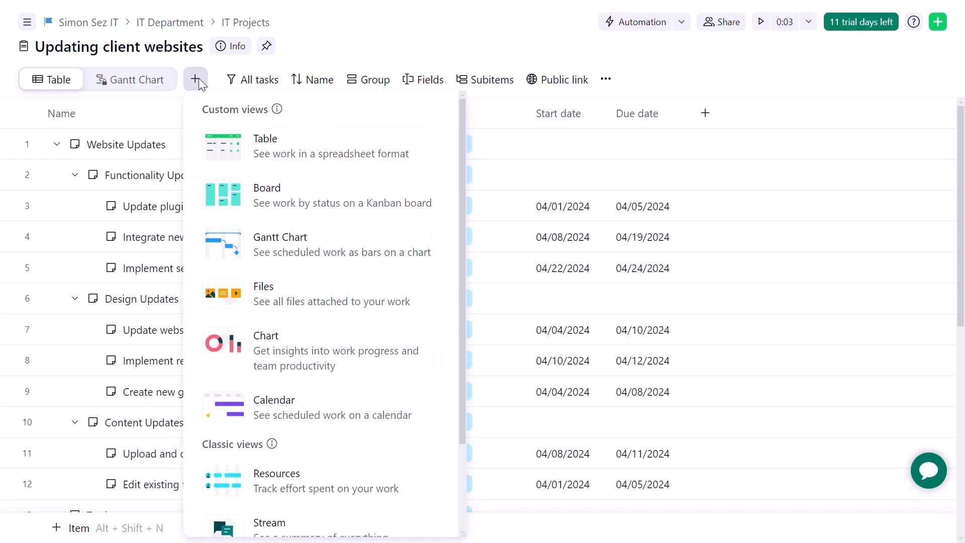
pyautogui.click(280, 203)
pyautogui.click(264, 230)
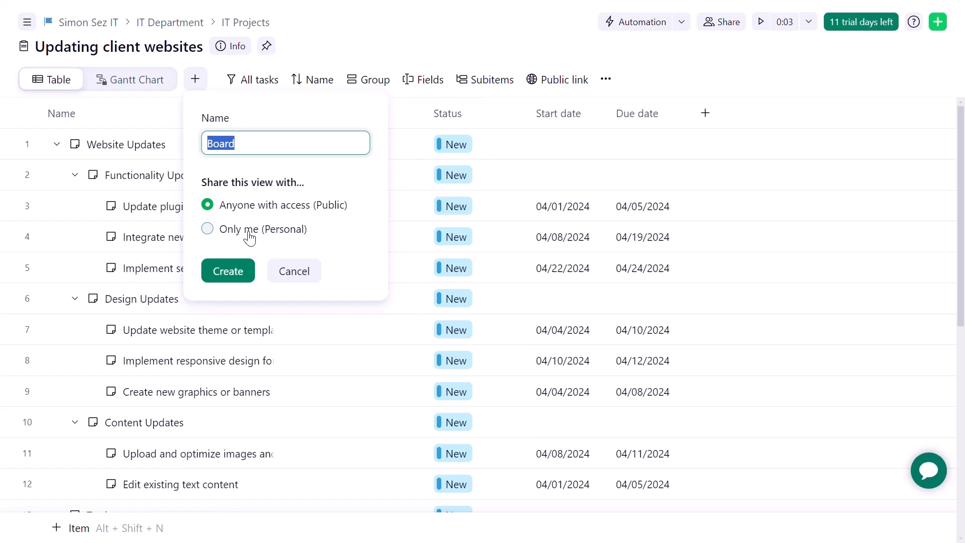
pyautogui.click(240, 270)
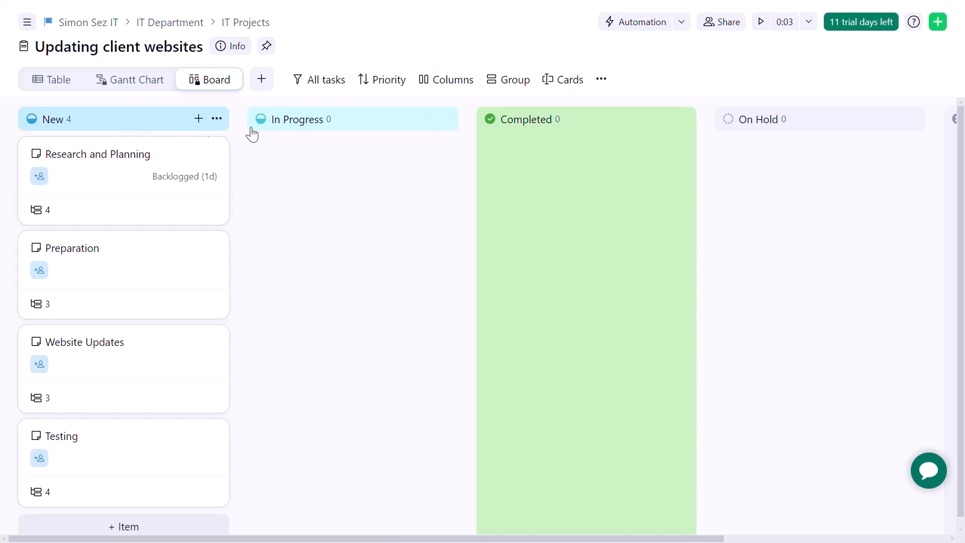
# - Move the Research and Planning and Preparation cards to Completed, marking all their subtasks as completed
pyautogui.hscroll(3, 354, 148)
pyautogui.hscroll(1, 356, 148)
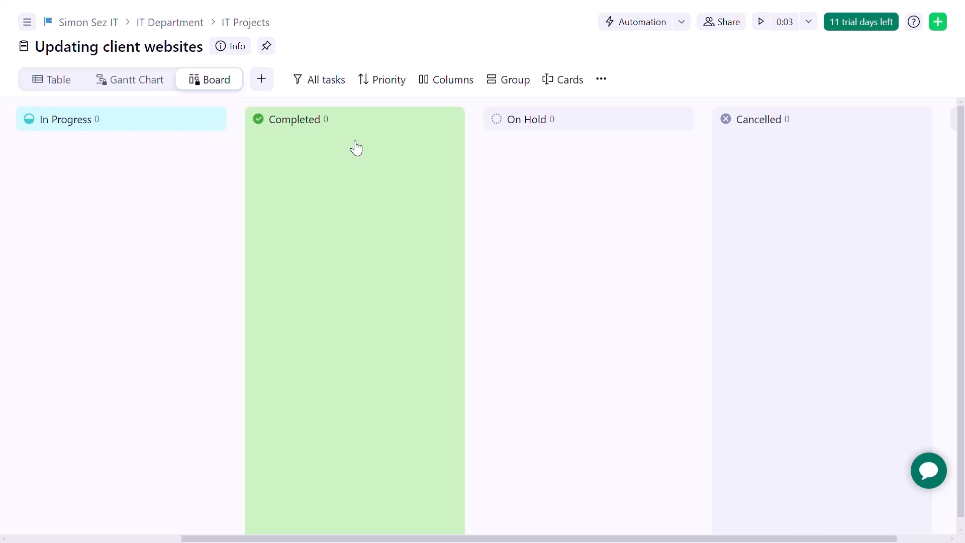
pyautogui.hscroll(1, 357, 149)
pyautogui.hscroll(-5, 356, 147)
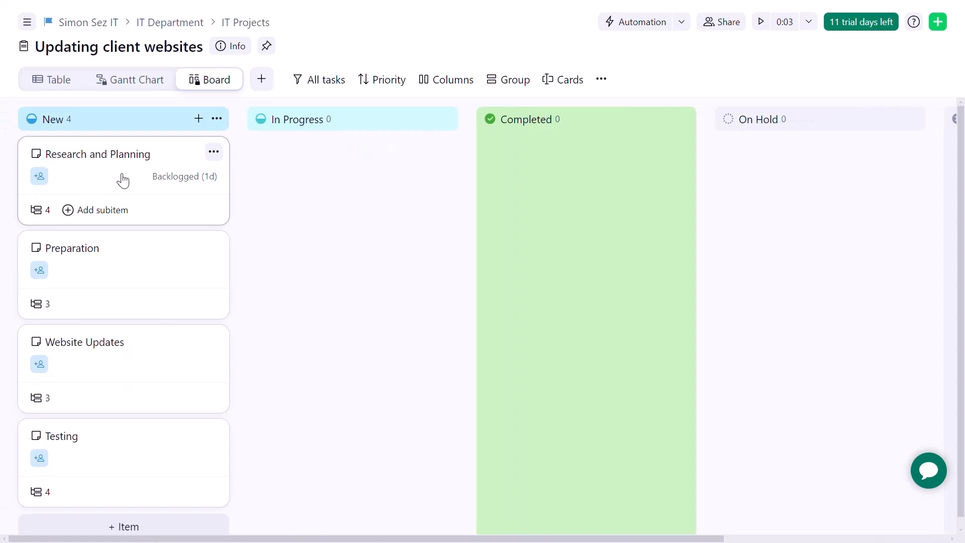
pyautogui.moveTo(146, 187); pyautogui.dragTo(578, 166)
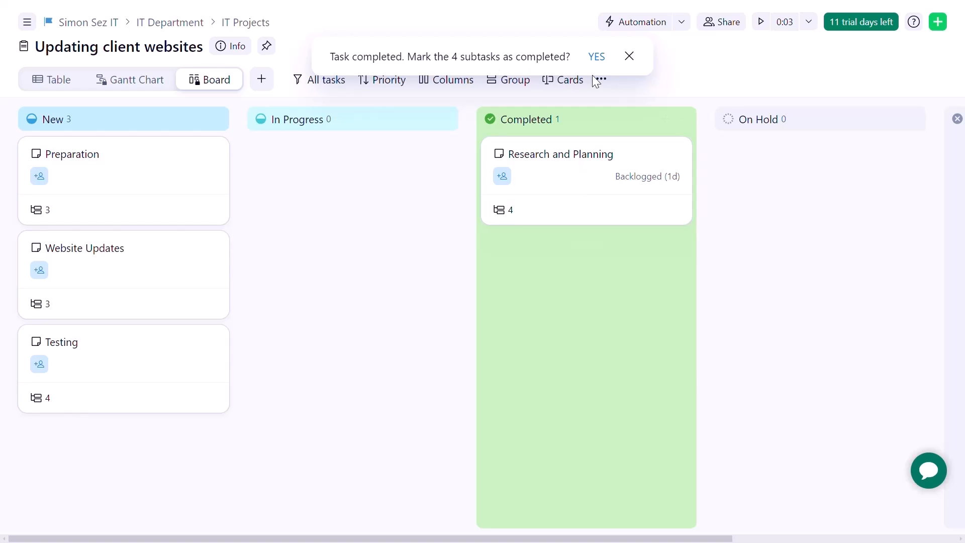
pyautogui.click(597, 57)
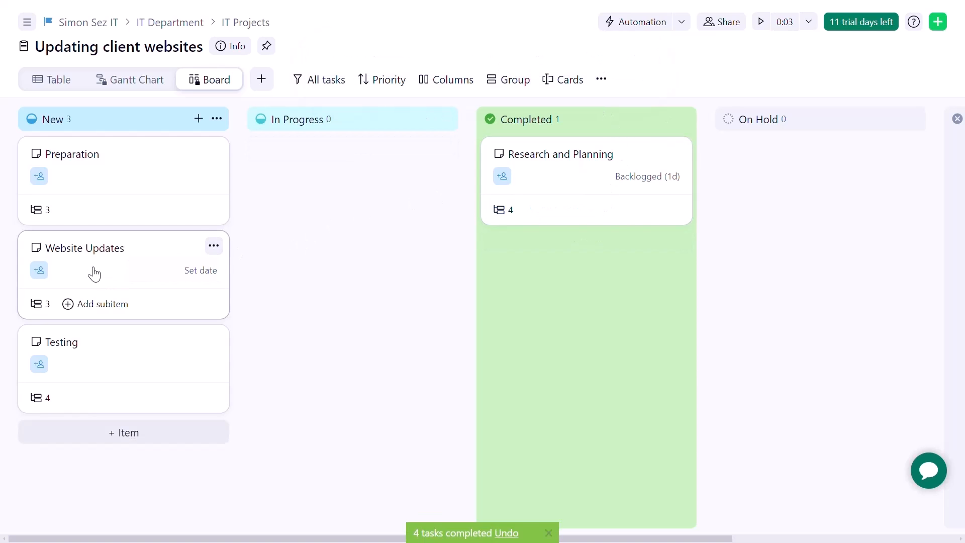
pyautogui.moveTo(116, 170); pyautogui.dragTo(578, 263)
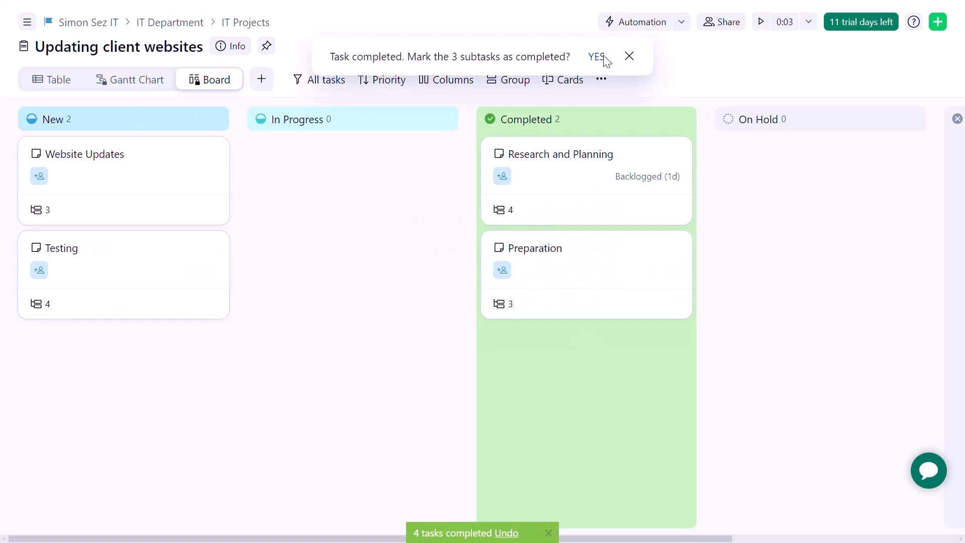
pyautogui.click(603, 58)
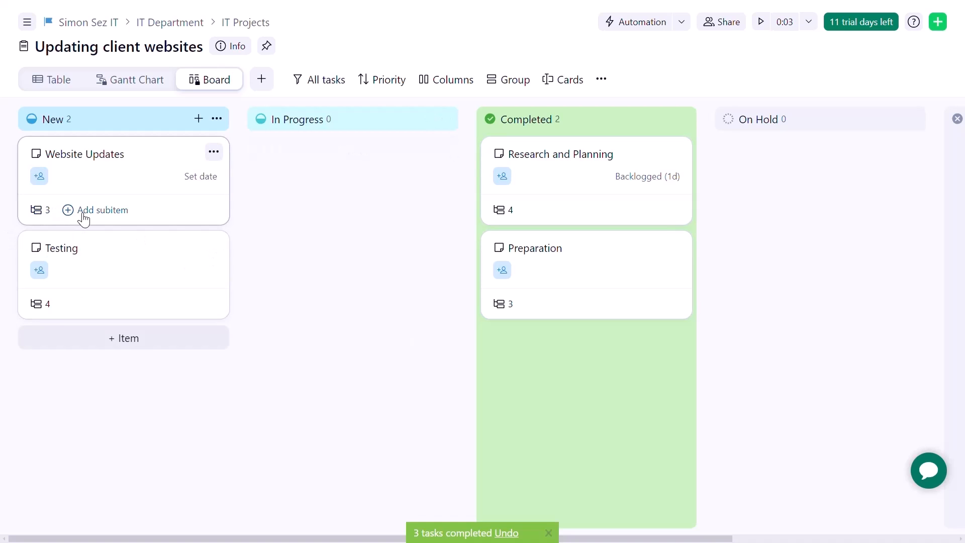
# - Show the cards' subitems on the board and move the Website Updates card to In Progress
pyautogui.click(39, 209)
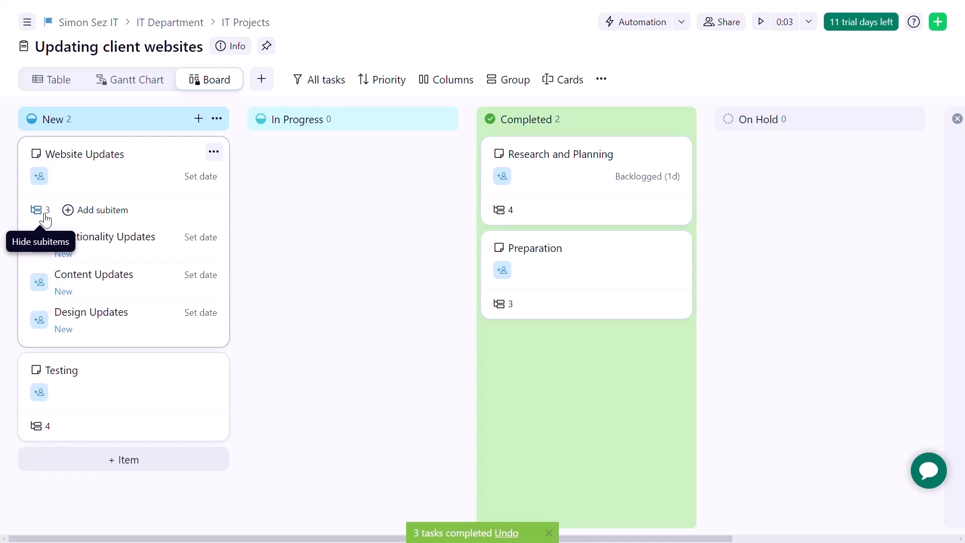
pyautogui.moveTo(191, 168); pyautogui.dragTo(339, 153)
# - Filter the board by All active tasks, and switch the filter to My active tasks
pyautogui.click(322, 79)
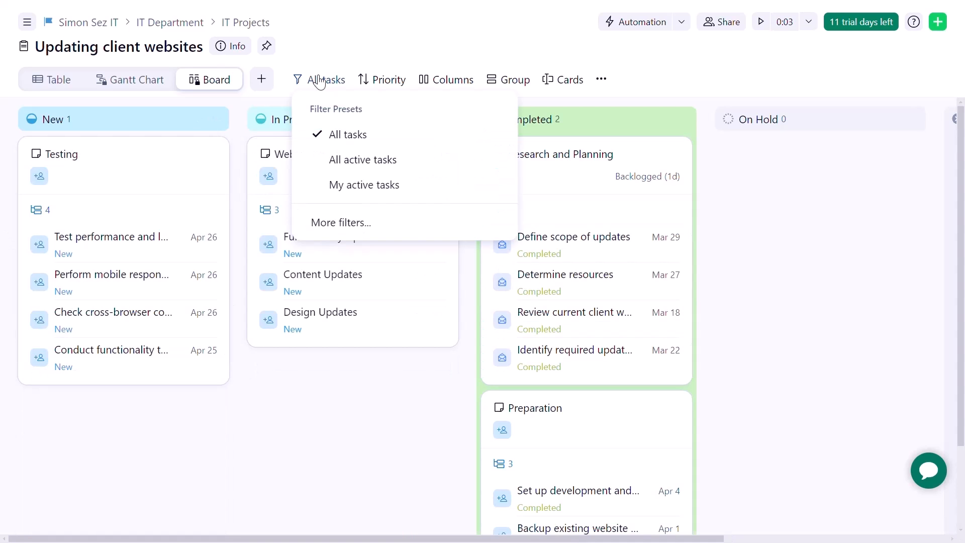
pyautogui.click(387, 170)
pyautogui.click(320, 86)
pyautogui.click(353, 195)
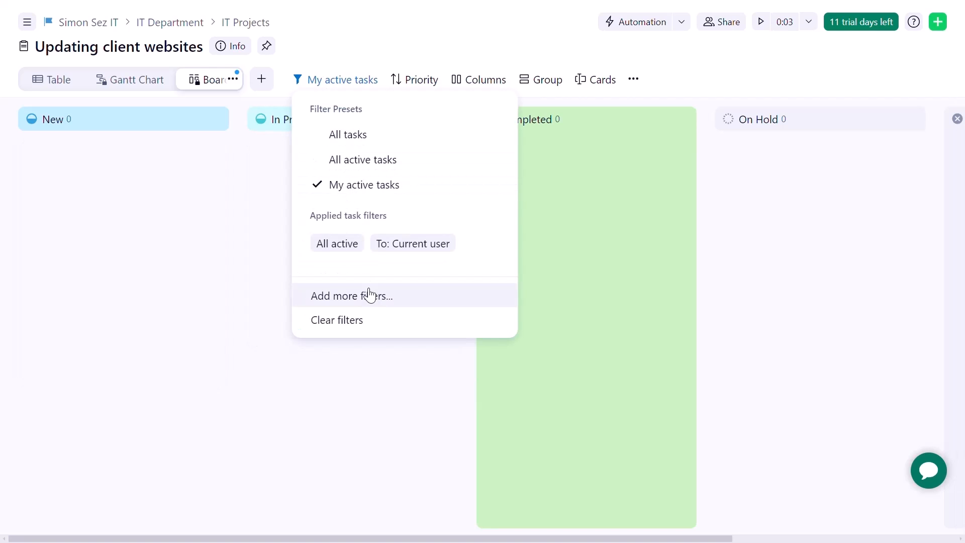
# - Add the Completed status to the board's filters and save the combination as a preset named Completed
pyautogui.click(369, 295)
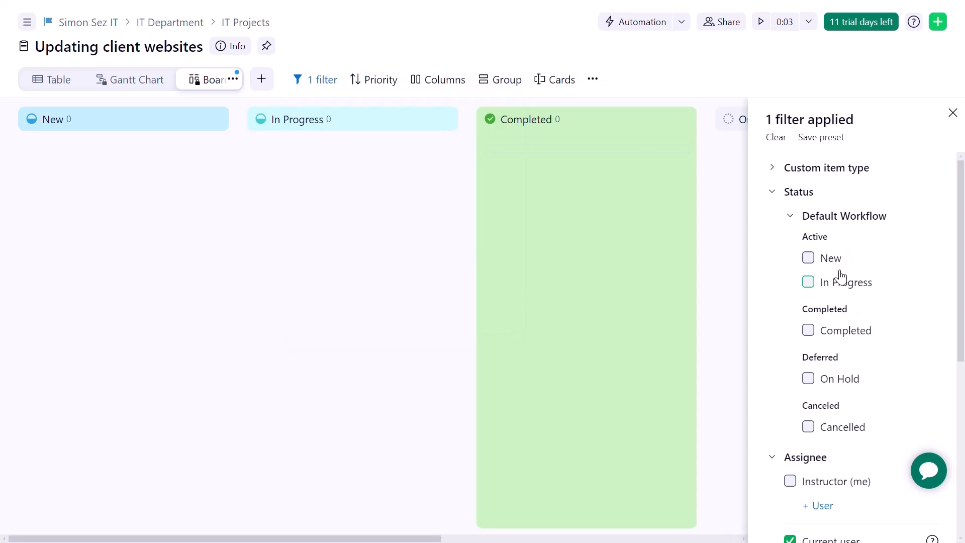
pyautogui.click(822, 334)
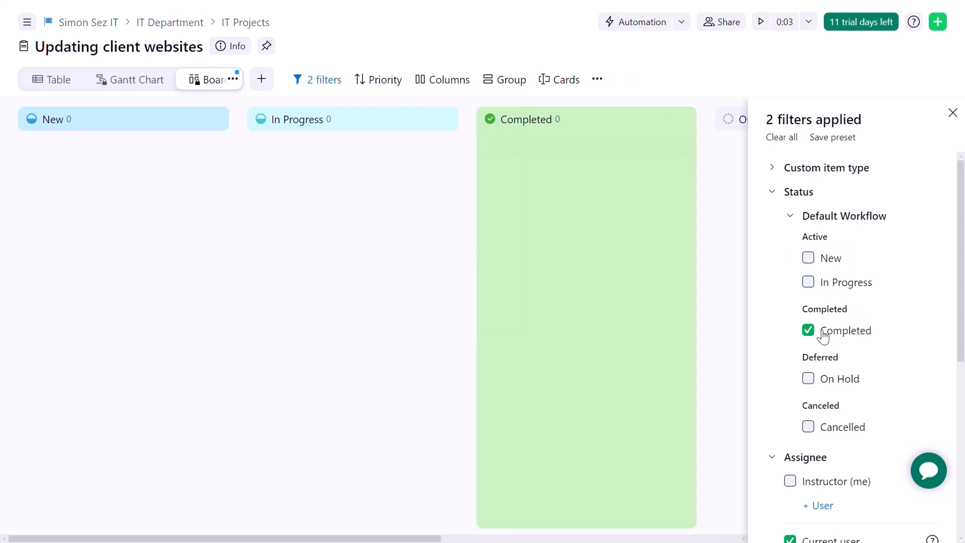
pyautogui.click(833, 136)
pyautogui.write('Completed')
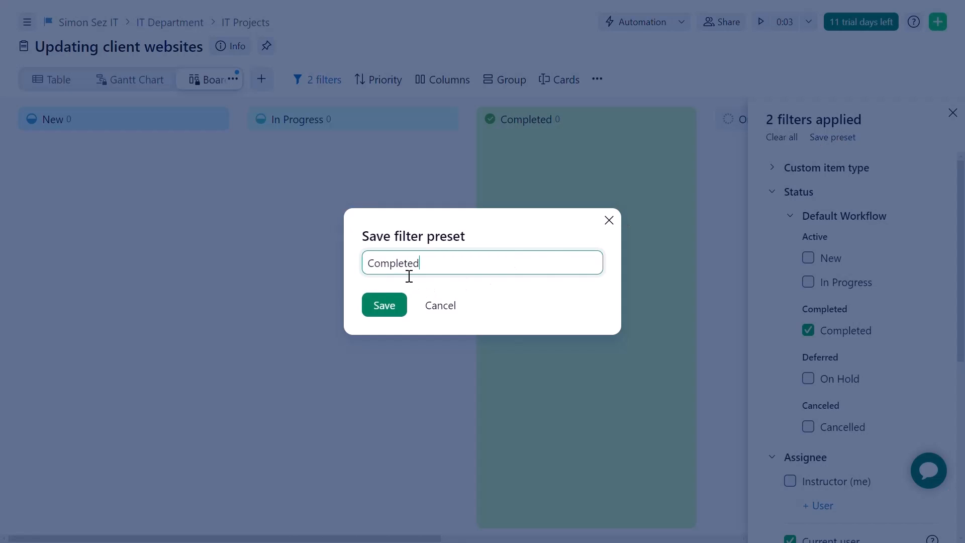
pyautogui.click(380, 305)
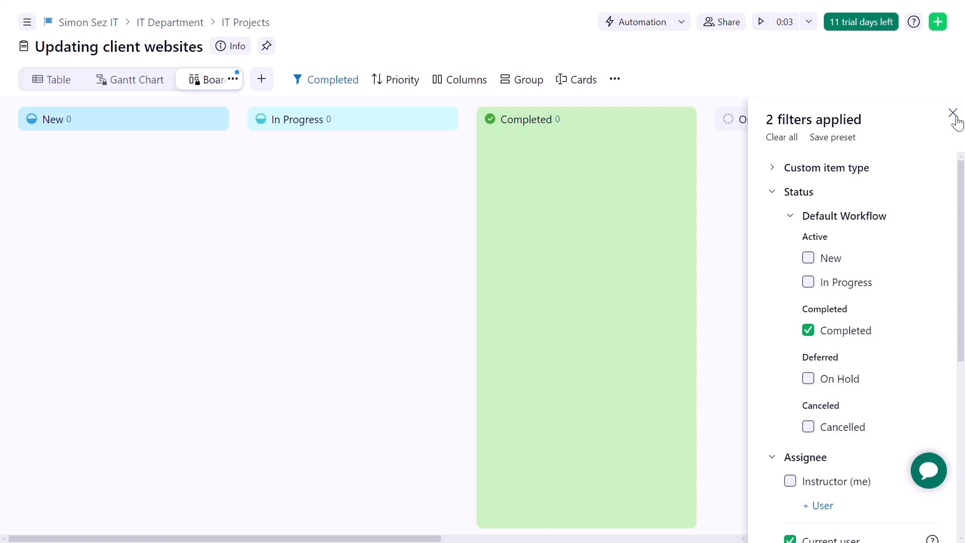
pyautogui.click(953, 113)
# - Review the status groups in the Default Workflow settings, and close them without changes
pyautogui.hscroll(5, 797, 207)
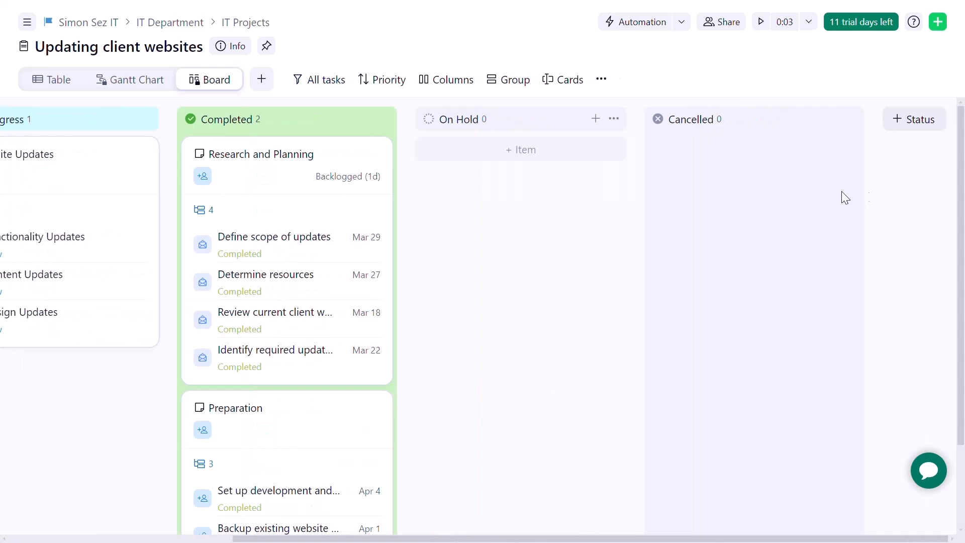
pyautogui.click(907, 129)
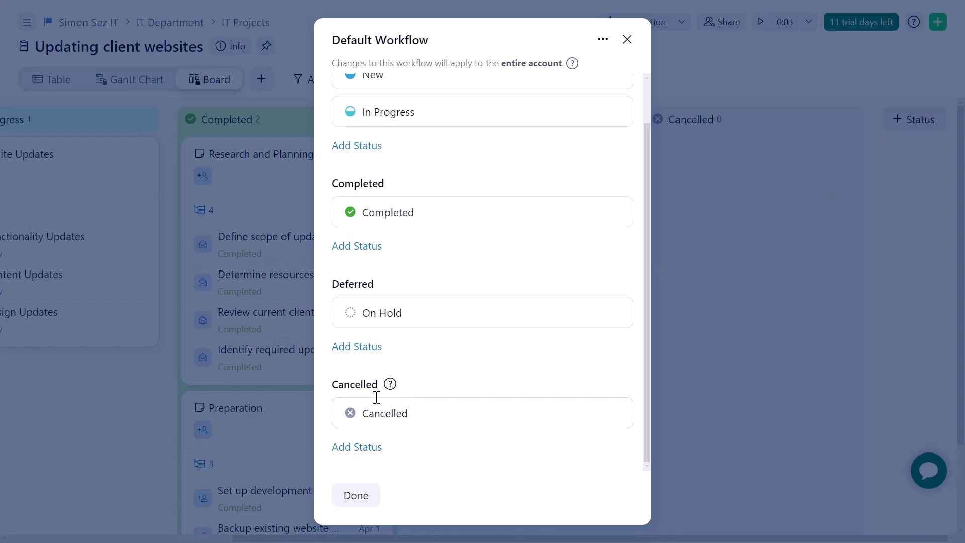
pyautogui.scroll(1, 352, 416)
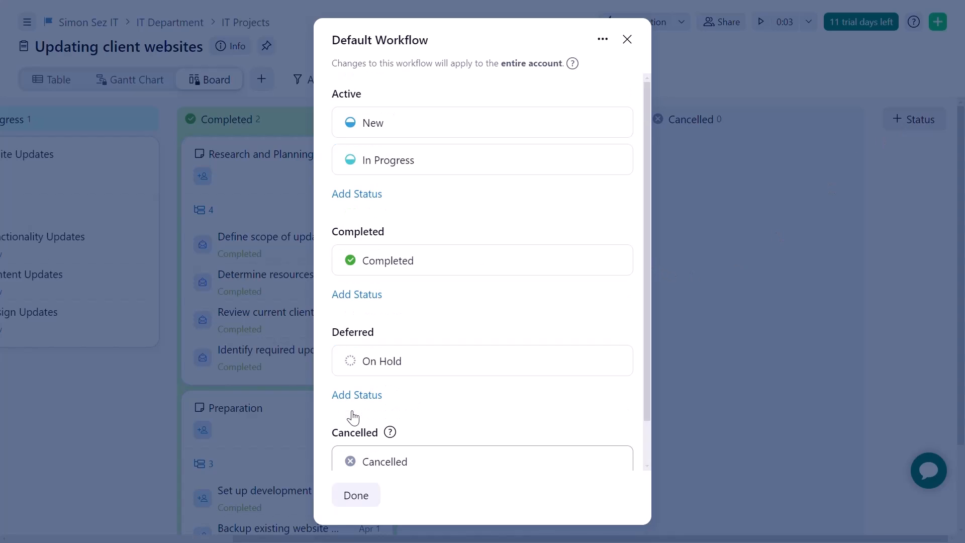
pyautogui.click(627, 41)
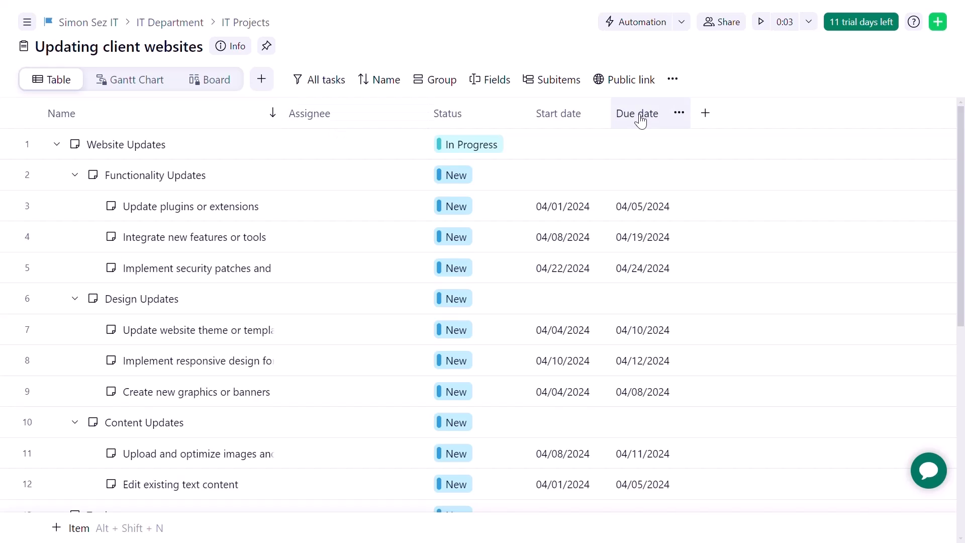
# - Show the Predecessors, Importance and Duration fields as columns in the Table view
pyautogui.click(705, 116)
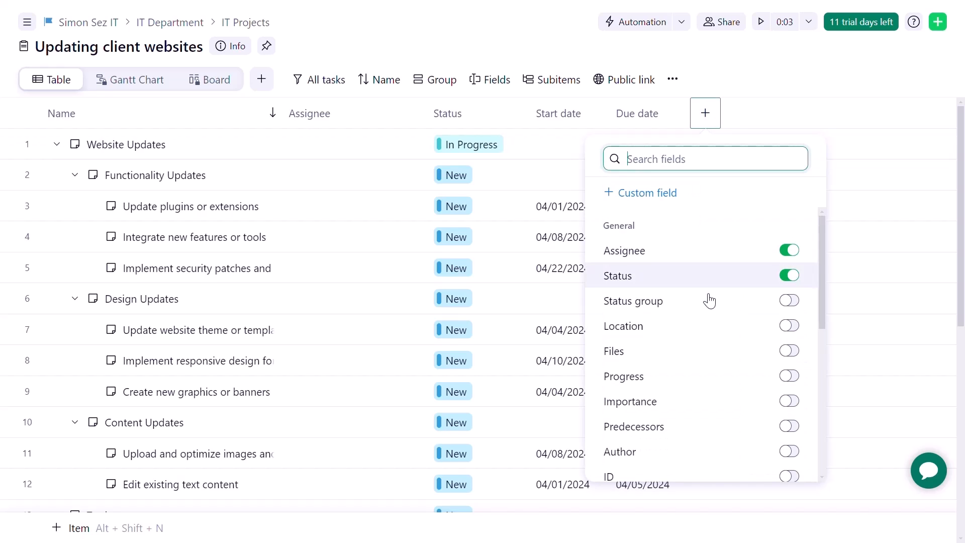
pyautogui.scroll(-3, 708, 294)
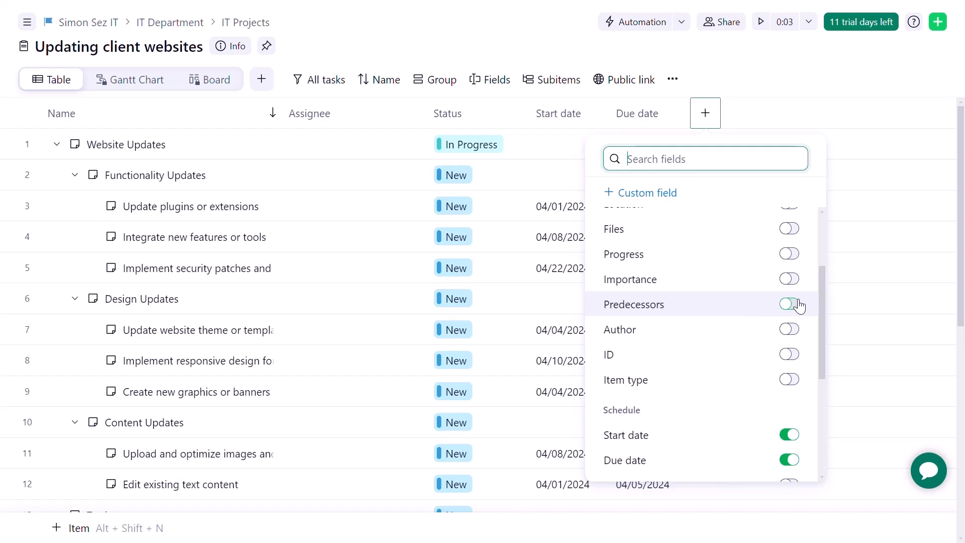
pyautogui.click(790, 304)
pyautogui.click(799, 278)
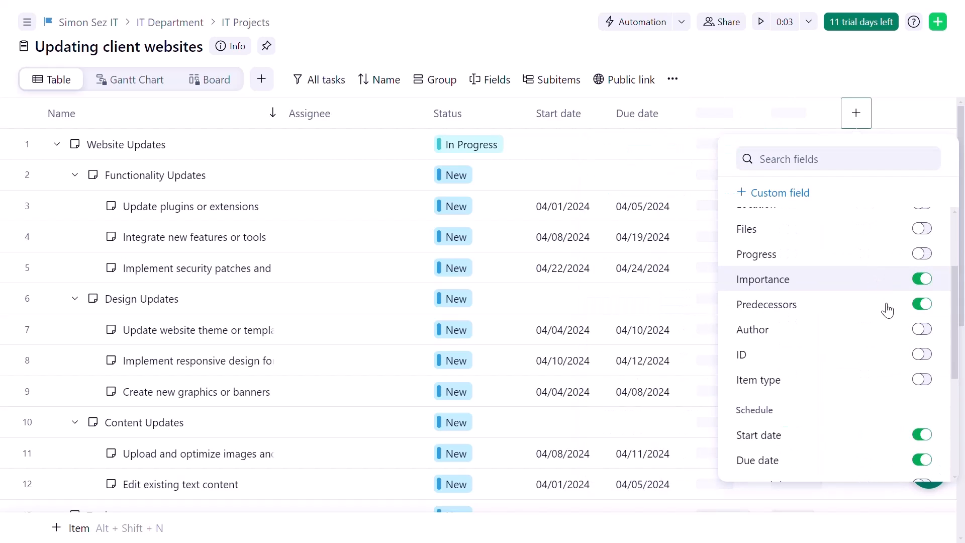
pyautogui.scroll(-5, 886, 309)
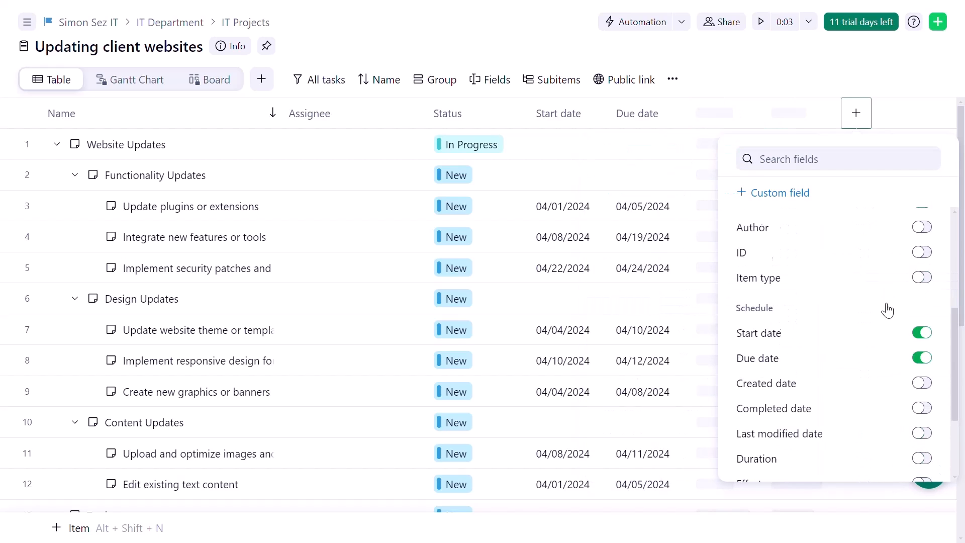
pyautogui.click(929, 334)
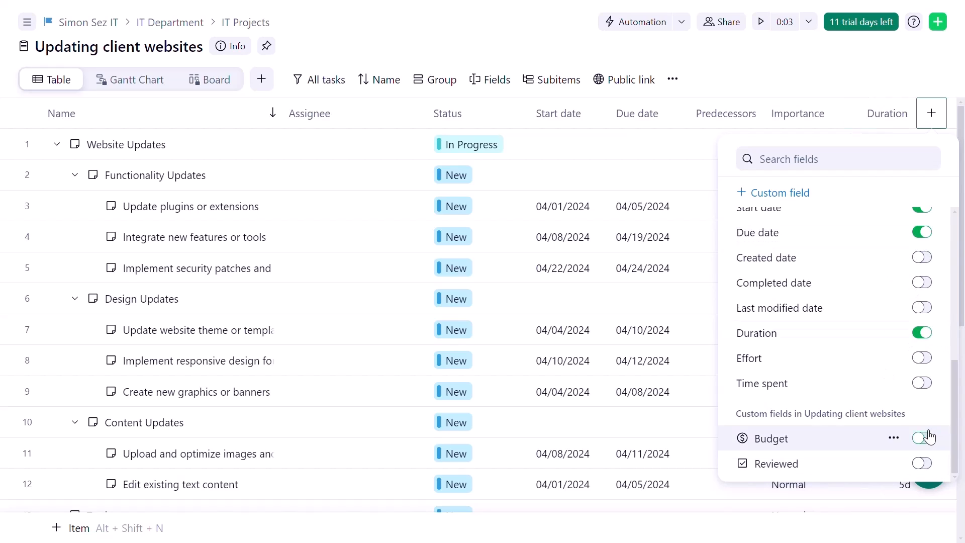
# - Create a checkbox custom field named Reviewed and tick it for Update plugins or extensions and Integrate new features or tools
pyautogui.scroll(8, 883, 303)
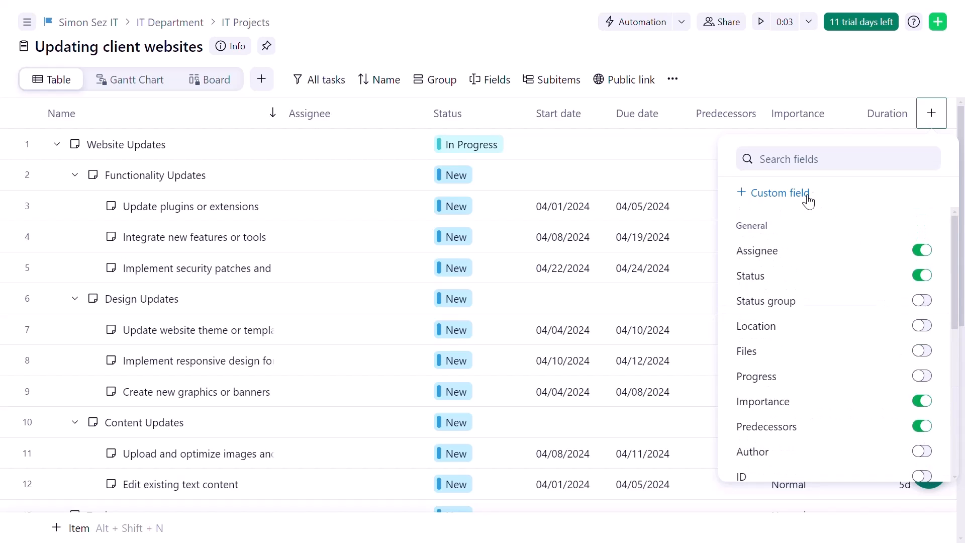
pyautogui.click(787, 200)
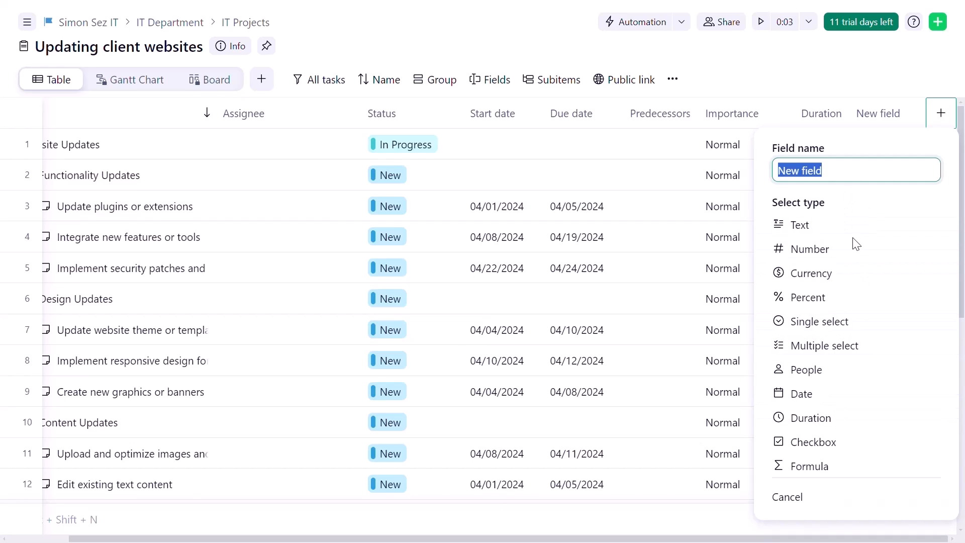
pyautogui.click(821, 443)
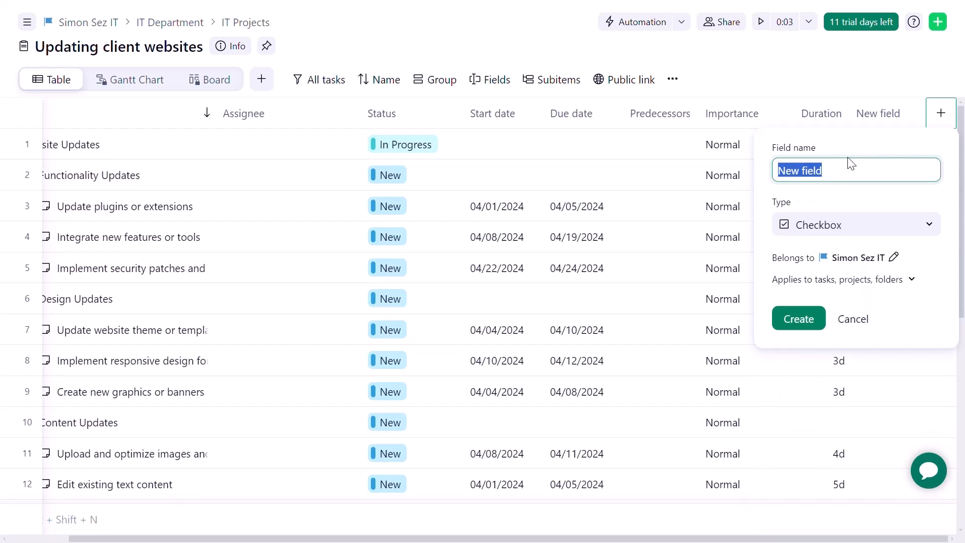
pyautogui.write('revie')
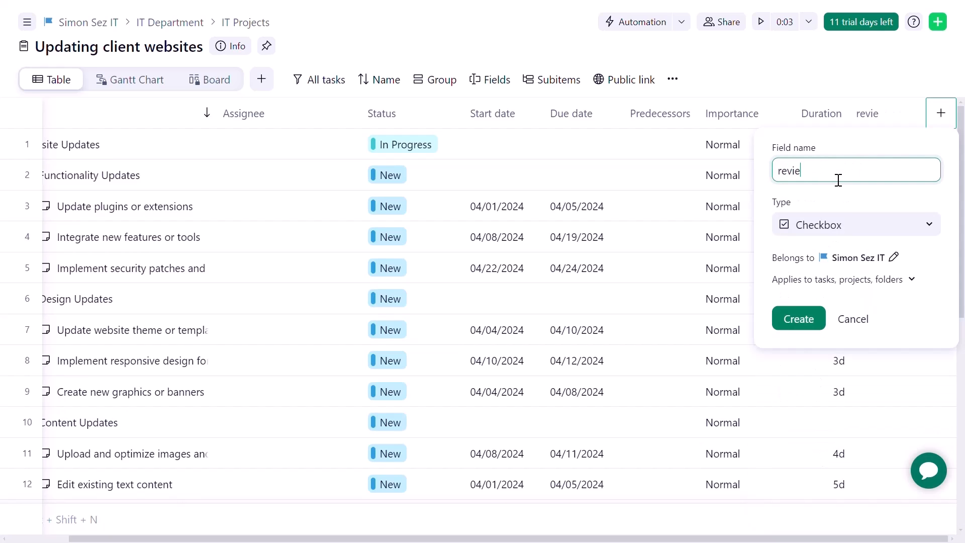
pyautogui.write('wed')
pyautogui.press('Delete')
pyautogui.write('R')
pyautogui.click(802, 318)
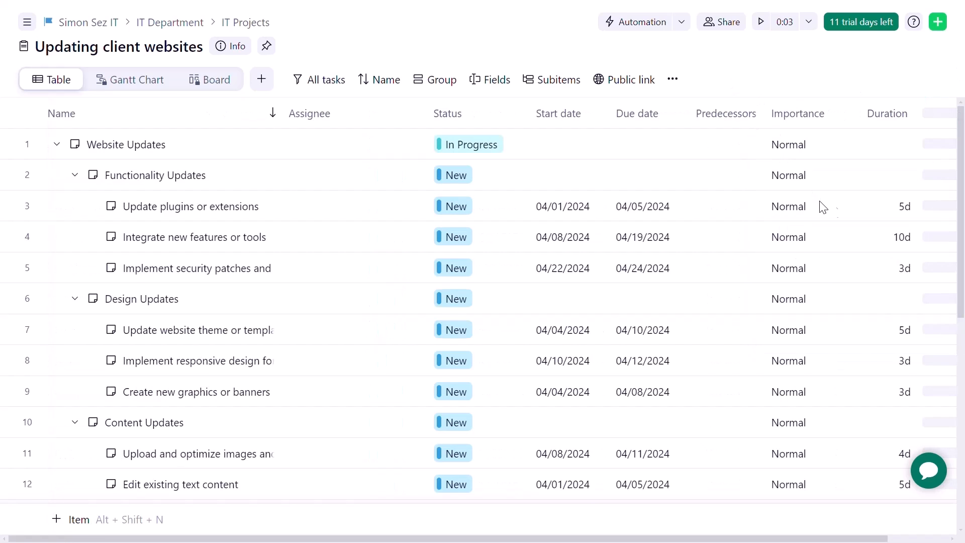
pyautogui.hscroll(2, 885, 206)
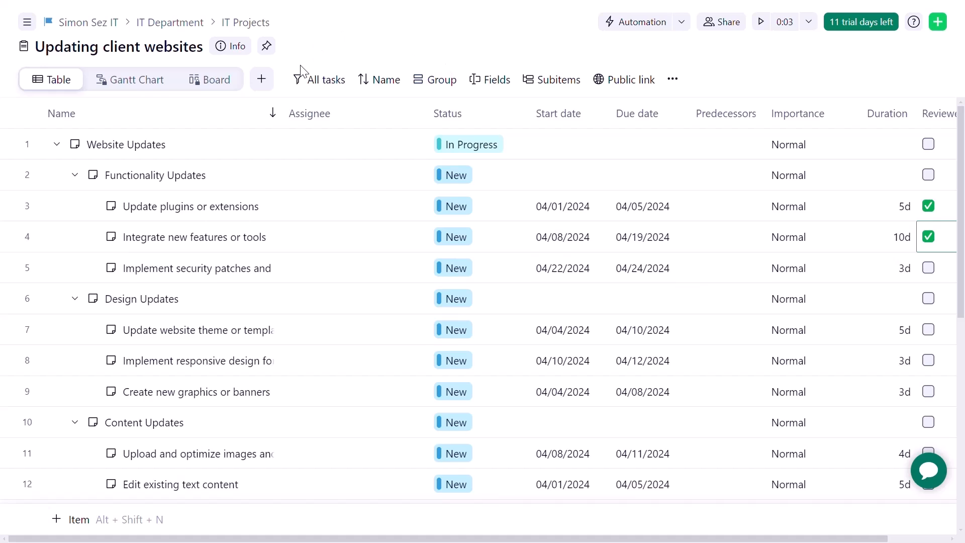
# - Try the All active tasks filter preset on the table, clear it, and check the sort options without changing them
pyautogui.click(316, 81)
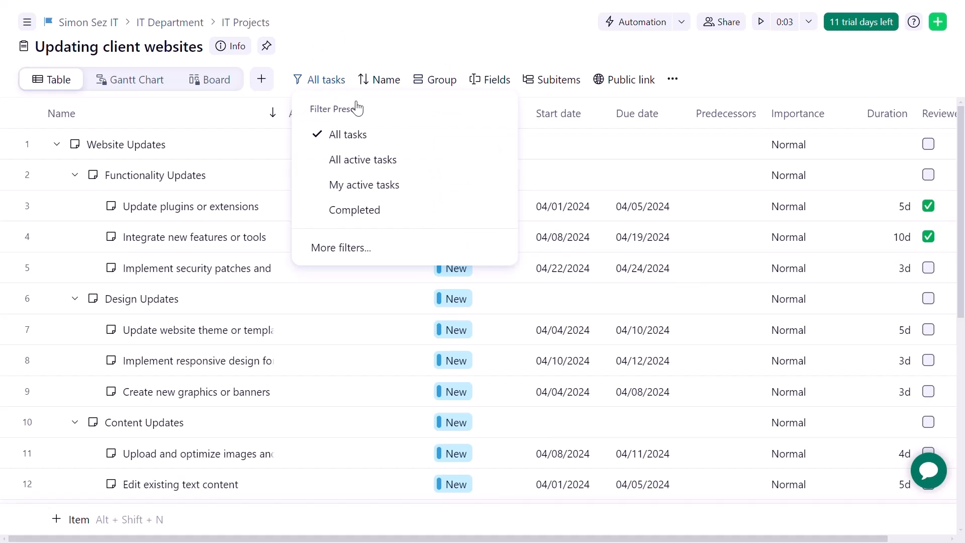
pyautogui.click(359, 160)
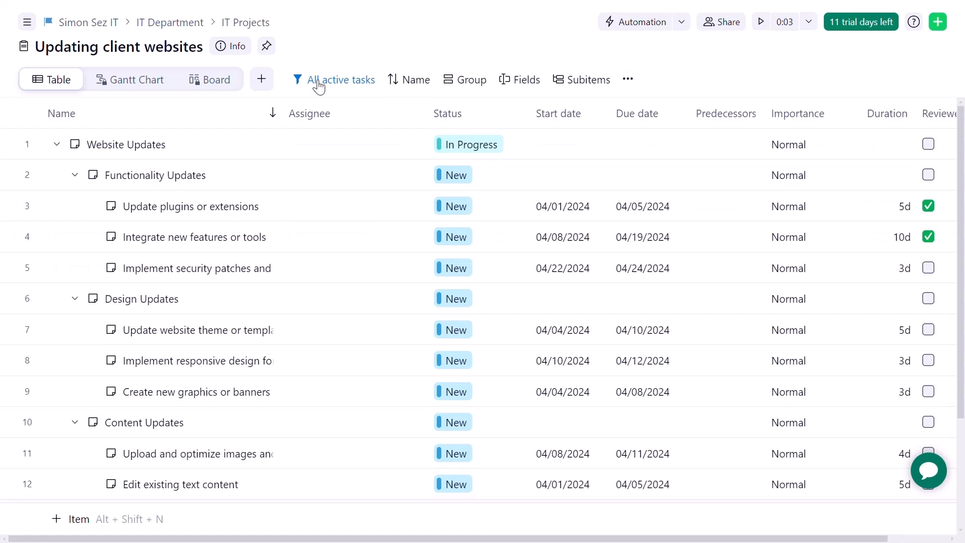
pyautogui.click(319, 85)
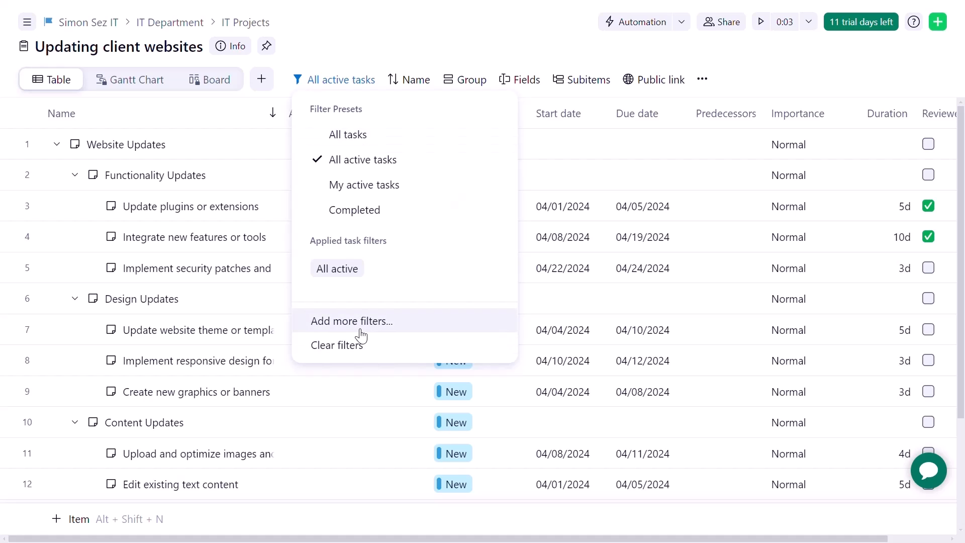
pyautogui.click(337, 346)
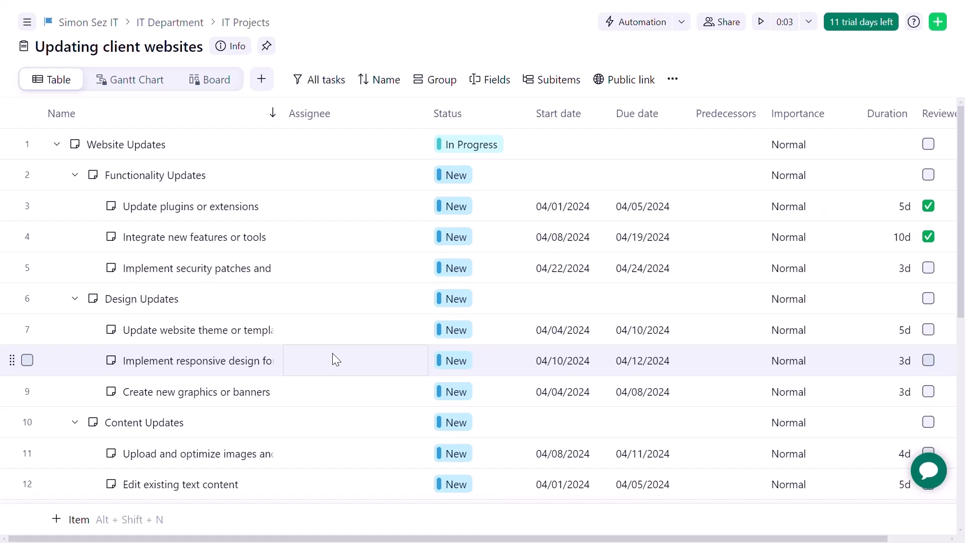
pyautogui.click(396, 80)
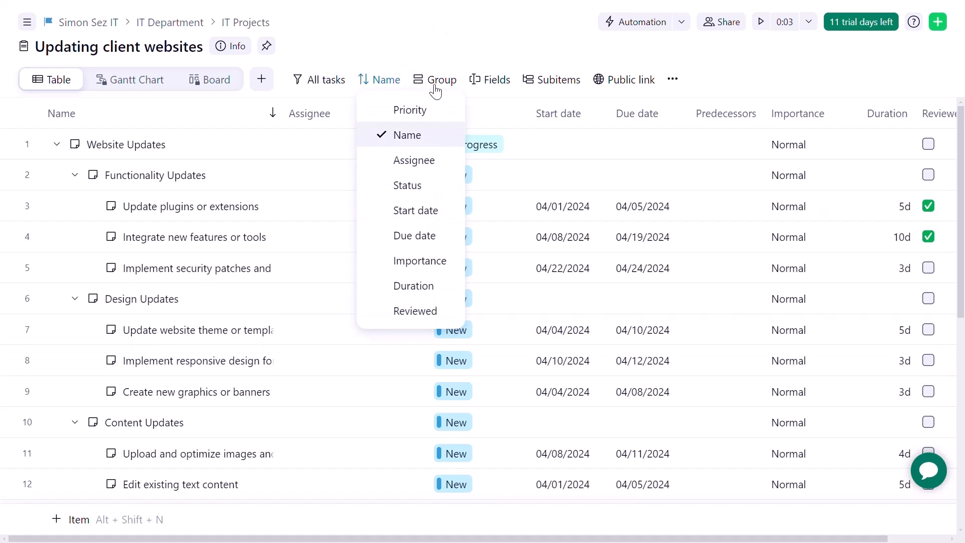
pyautogui.click(389, 82)
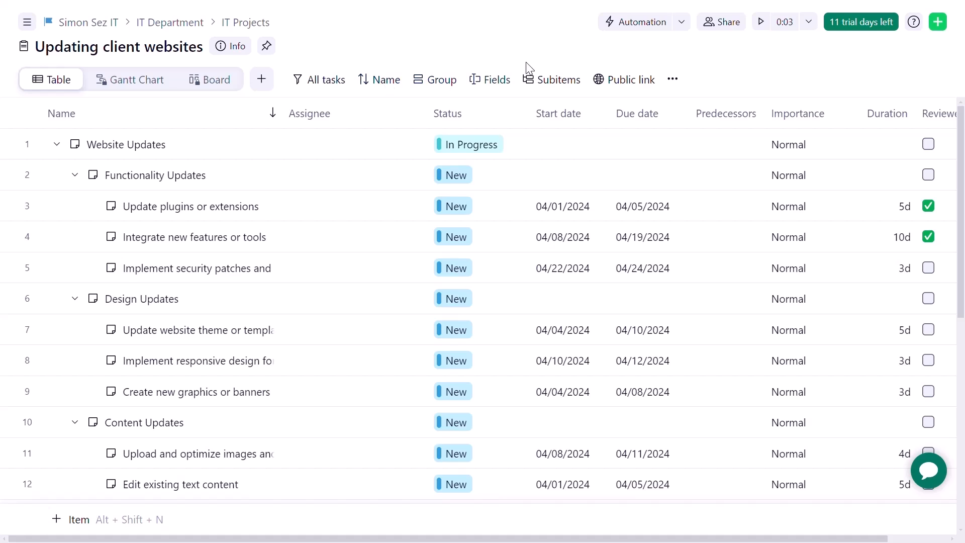
# - Preview the table rows in Compact density and restore the Default density
pyautogui.click(673, 79)
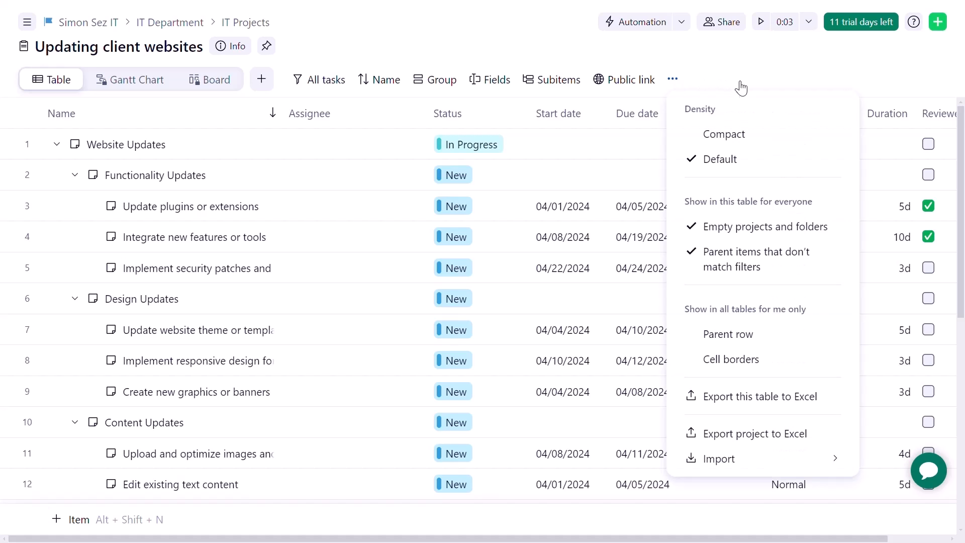
pyautogui.click(745, 134)
pyautogui.click(672, 79)
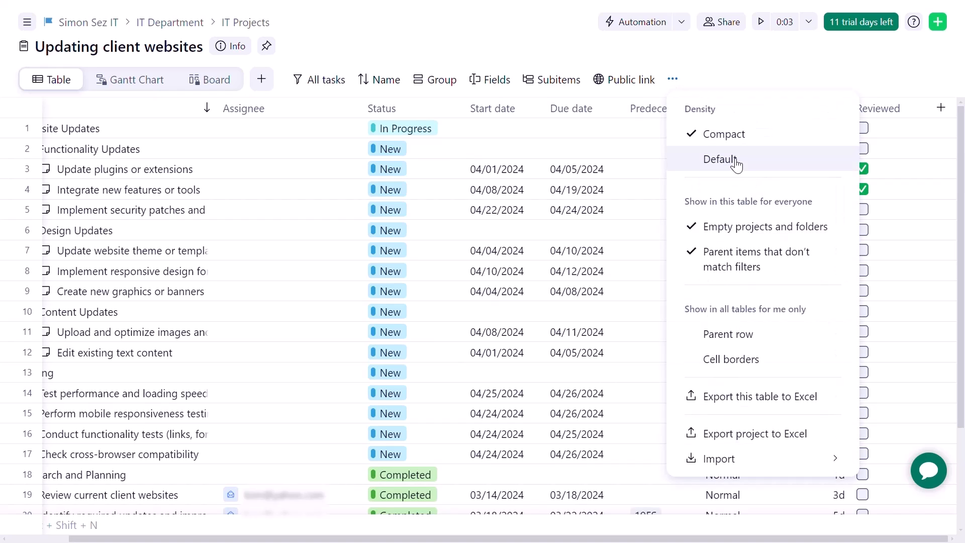
pyautogui.click(735, 161)
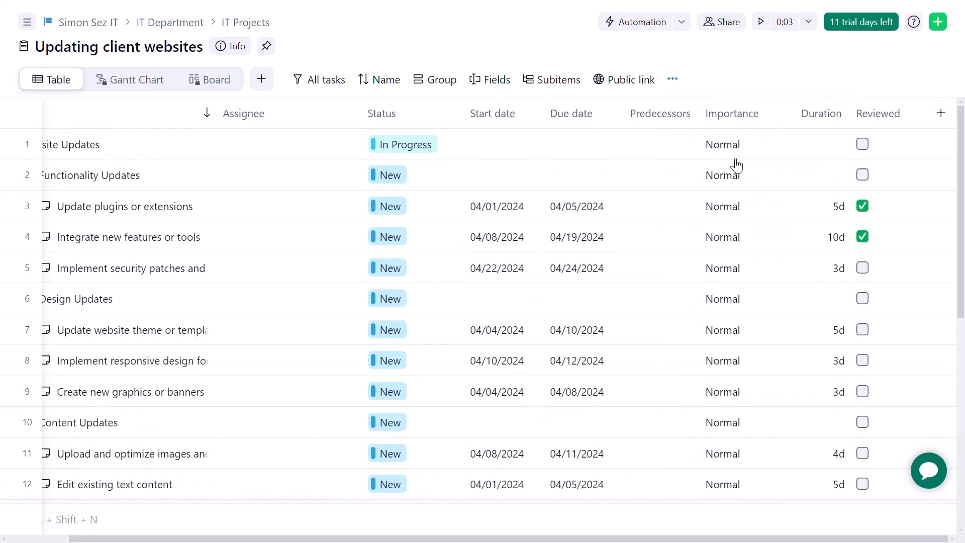
# - Set the table density to Compact and check which import sources are available
pyautogui.click(672, 81)
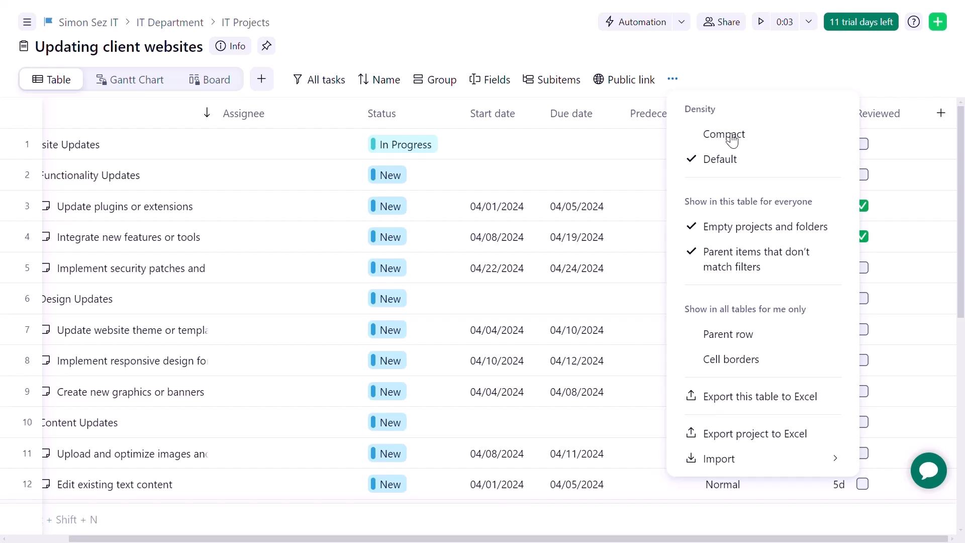
pyautogui.click(732, 137)
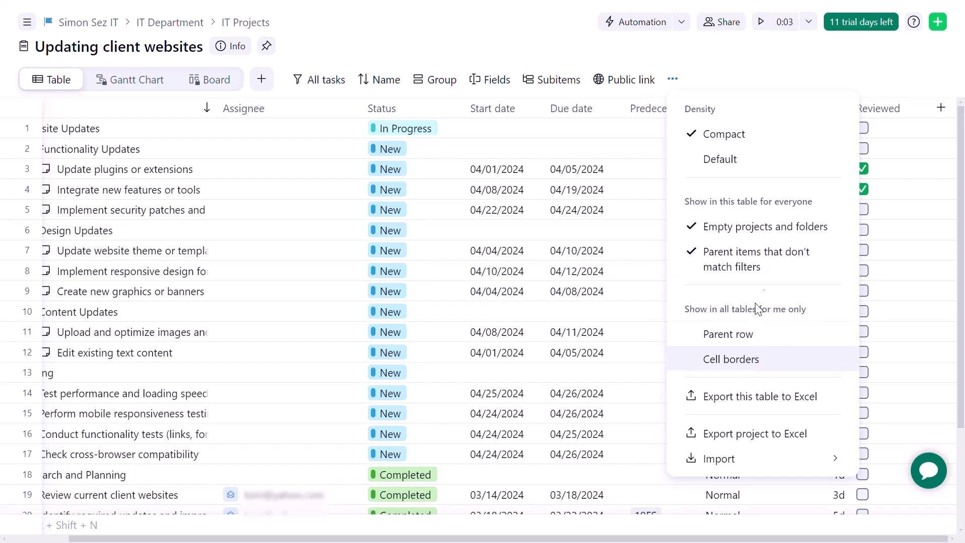
pyautogui.moveTo(758, 465)
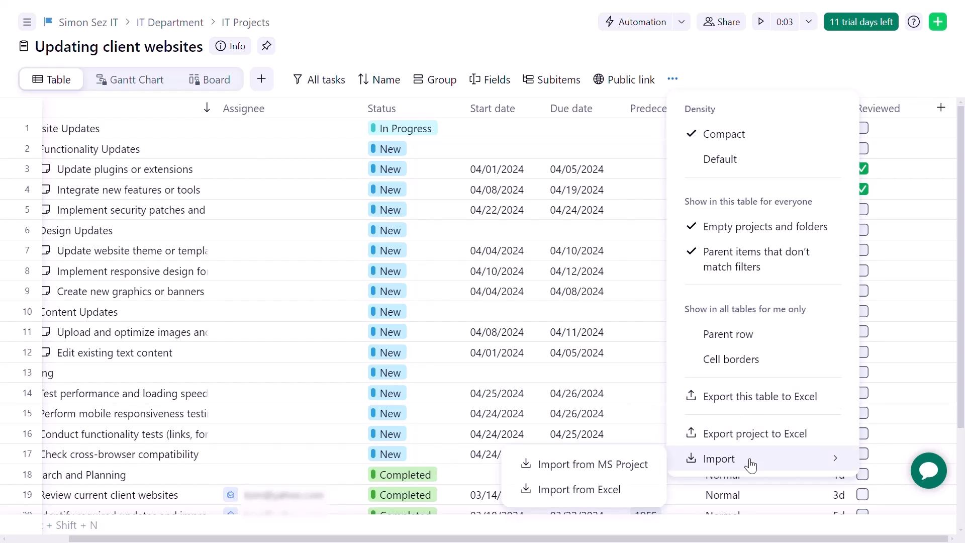
pyautogui.click(729, 69)
pyautogui.moveTo(632, 534); pyautogui.dragTo(628, 534)
pyautogui.hscroll(-3, 628, 534)
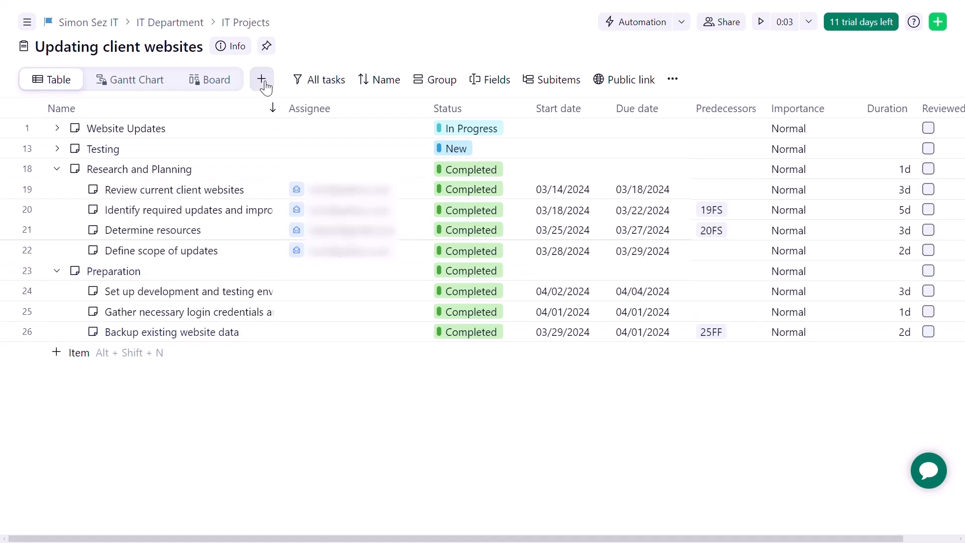
# - Create a Files view of the project shared with Only me (Personal)
pyautogui.click(262, 80)
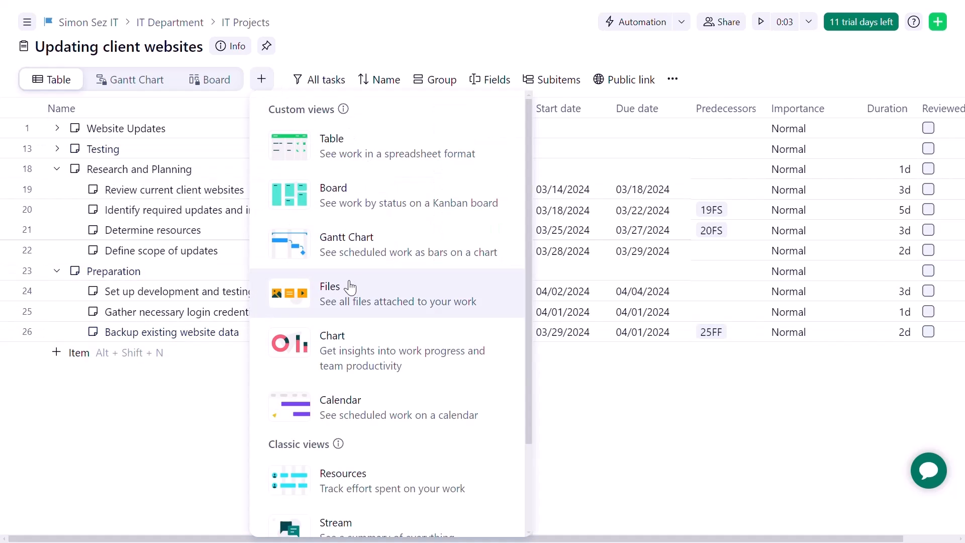
pyautogui.click(336, 294)
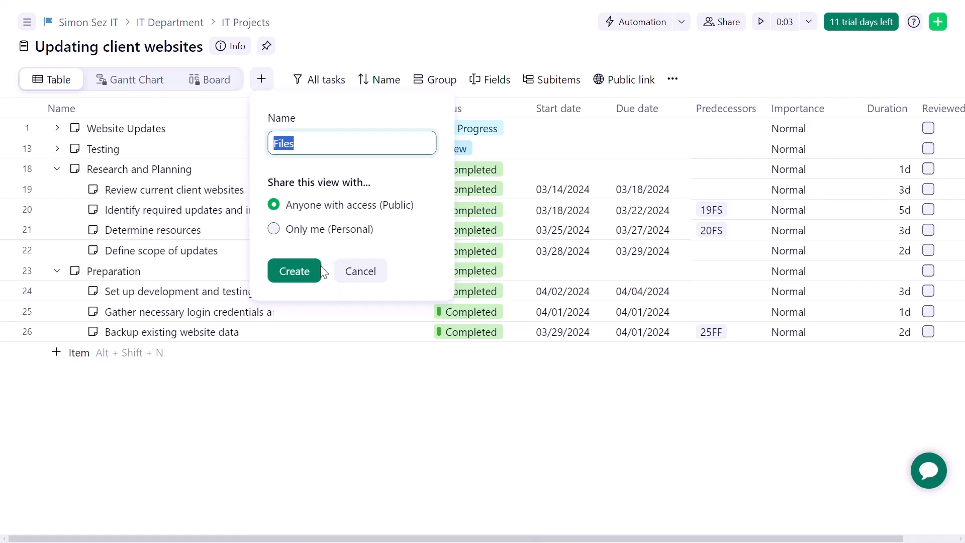
pyautogui.click(298, 232)
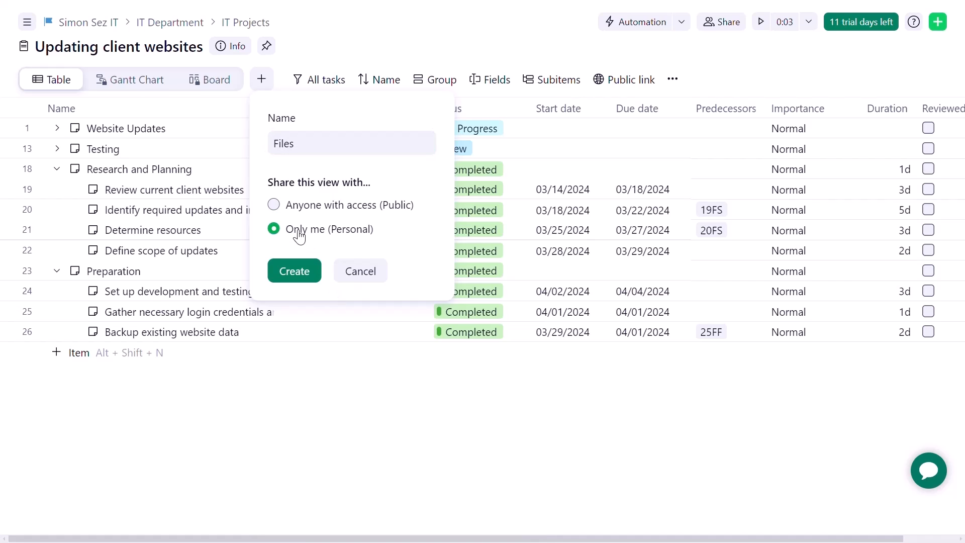
pyautogui.click(302, 271)
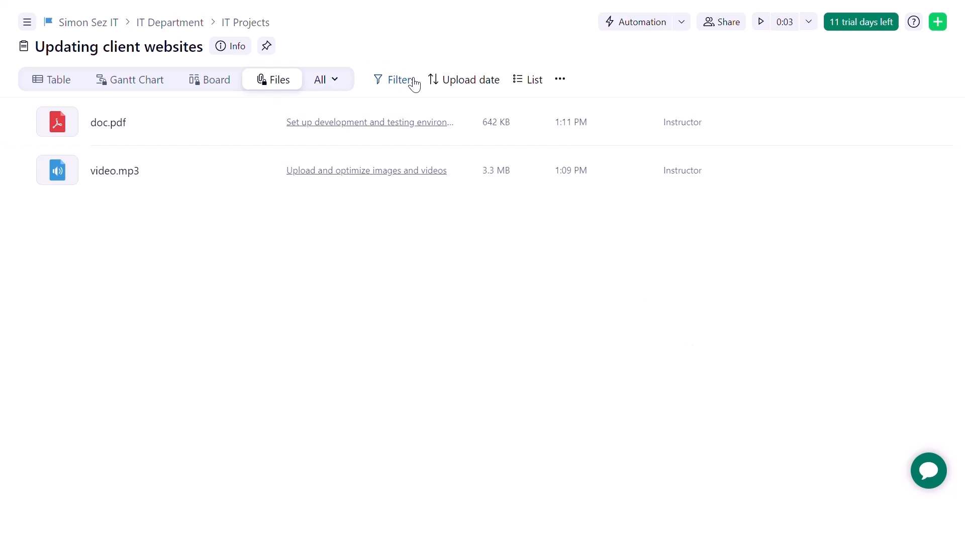
# - Compare the Small, Medium and Large file displays, return to List, and look through the sort, export and import options
pyautogui.click(468, 82)
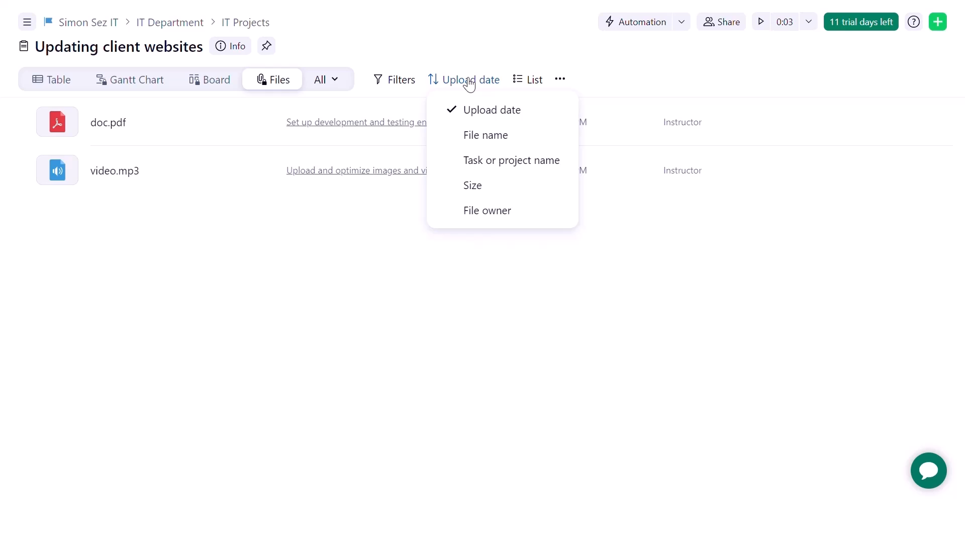
pyautogui.click(469, 82)
pyautogui.click(530, 79)
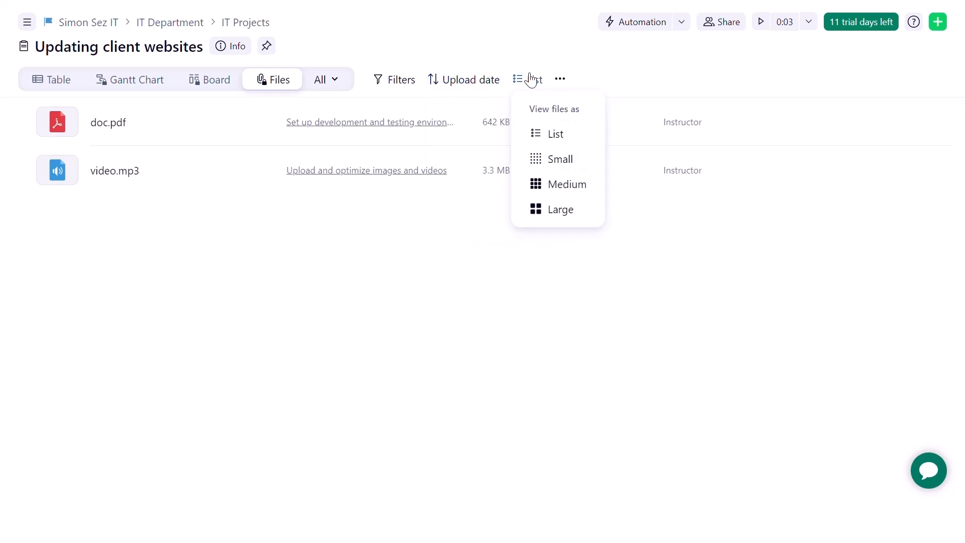
pyautogui.click(554, 161)
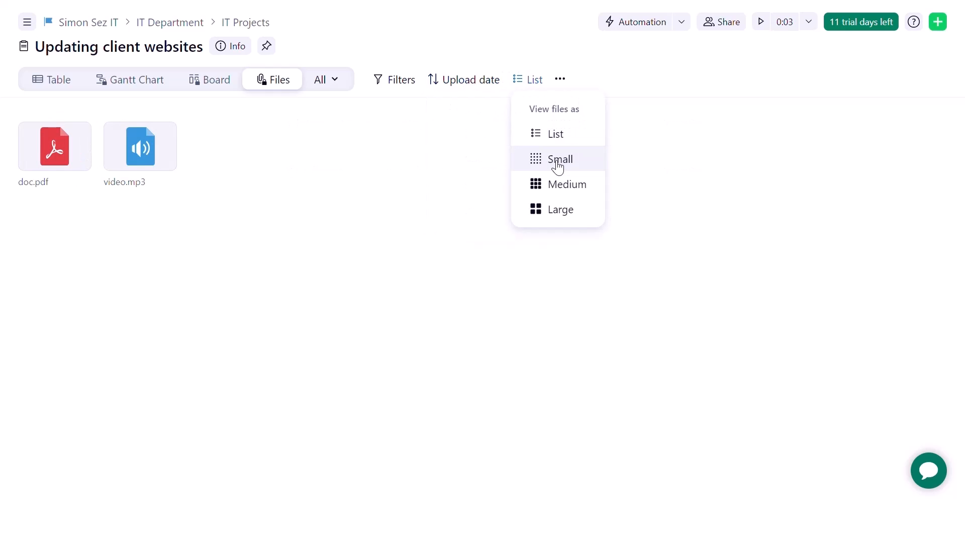
pyautogui.click(518, 85)
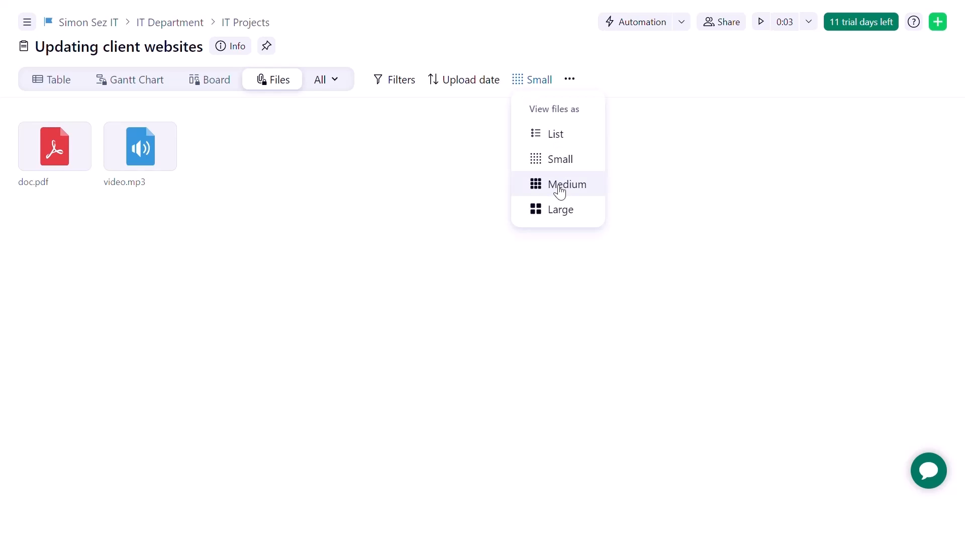
pyautogui.click(554, 184)
pyautogui.click(548, 84)
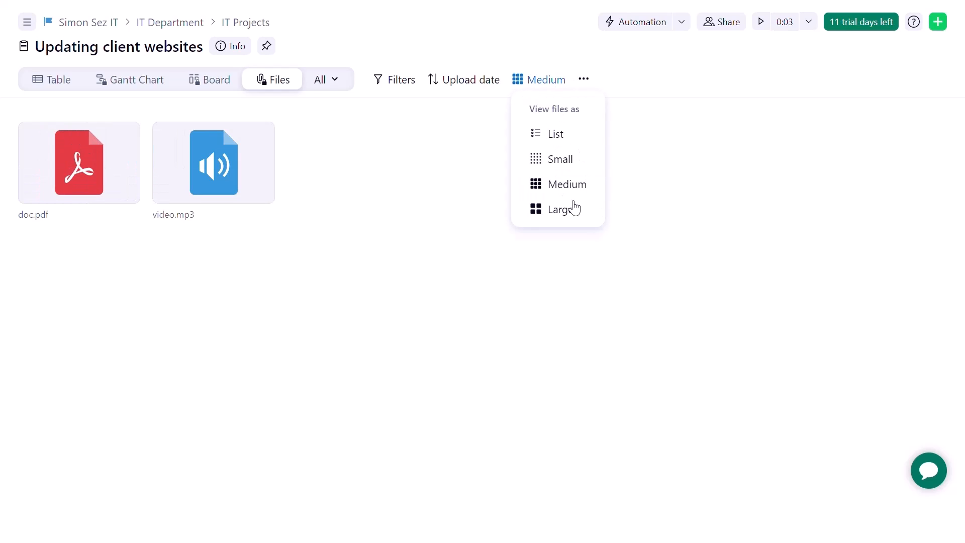
pyautogui.click(563, 211)
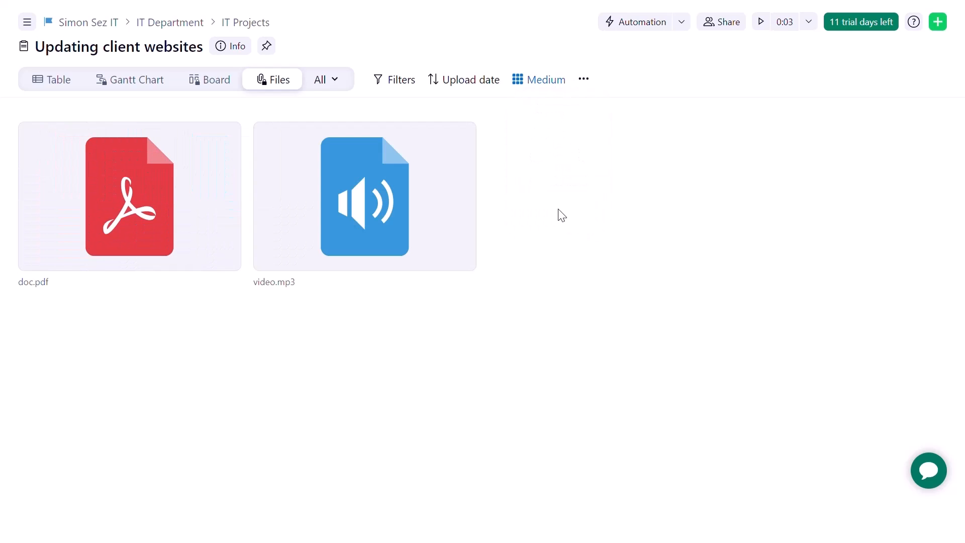
pyautogui.click(526, 85)
pyautogui.click(526, 85)
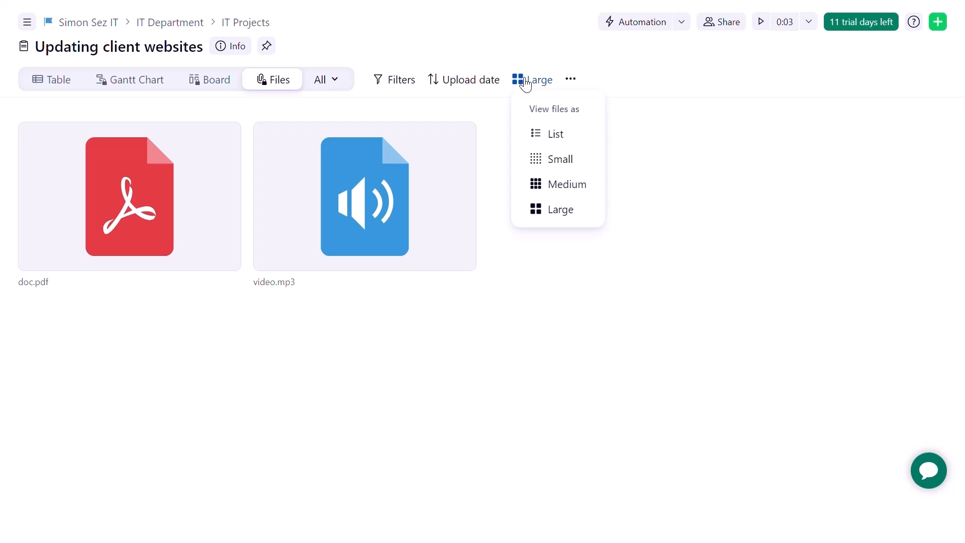
pyautogui.click(541, 135)
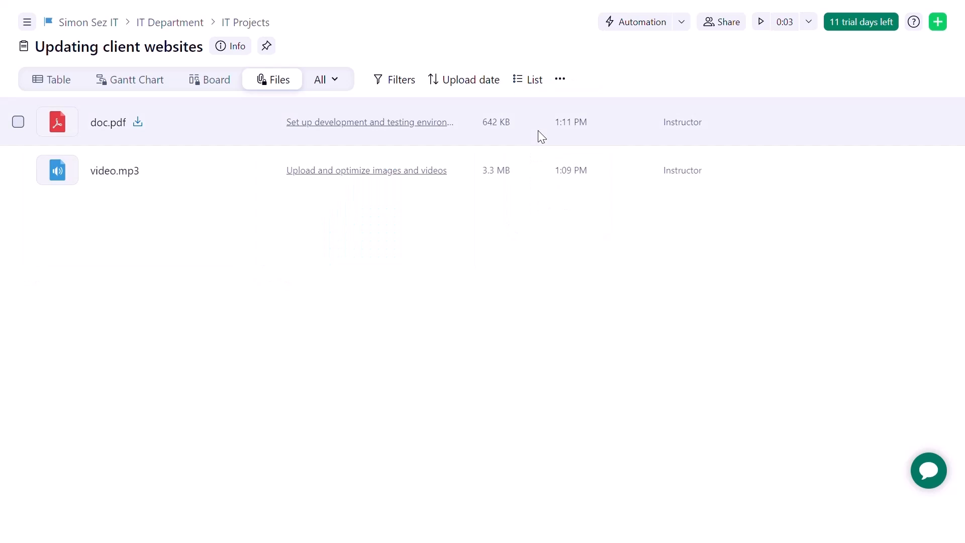
pyautogui.click(560, 80)
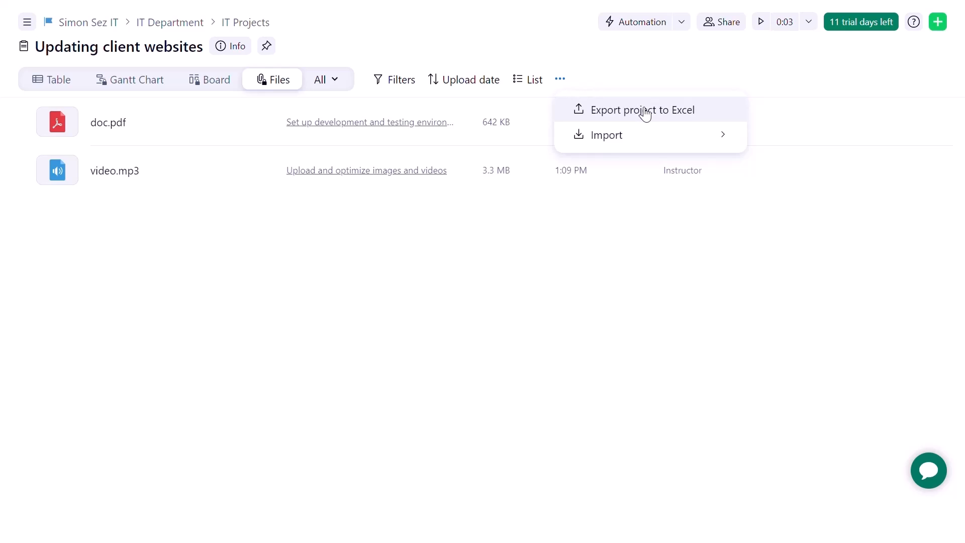
pyautogui.moveTo(669, 134)
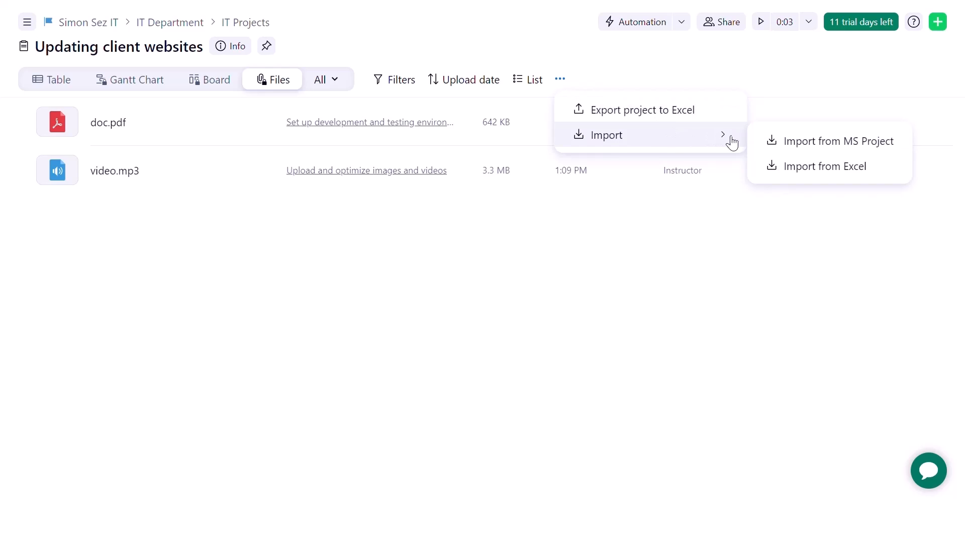
# - Open the Set up development and testing environments task from the Table view and examine its attached file and file-source options
pyautogui.click(250, 80)
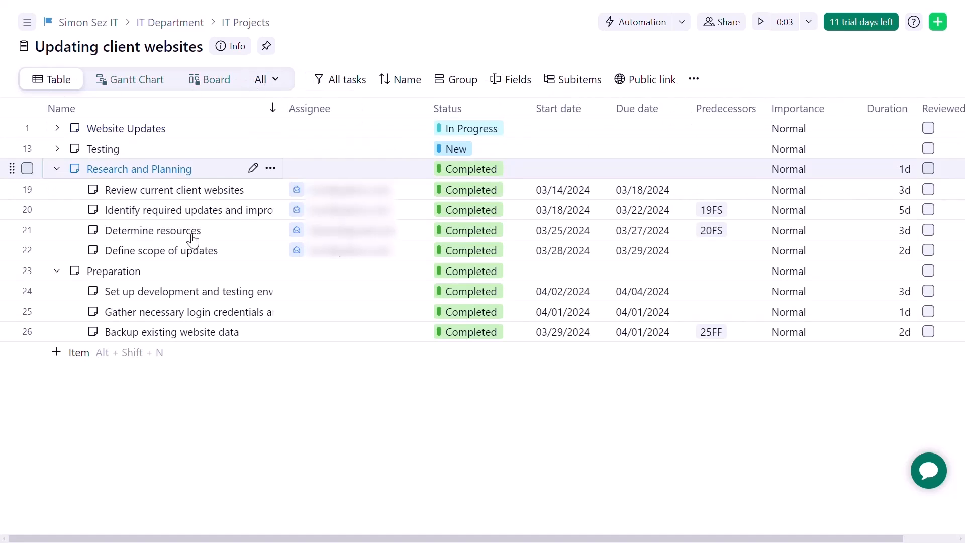
pyautogui.click(180, 296)
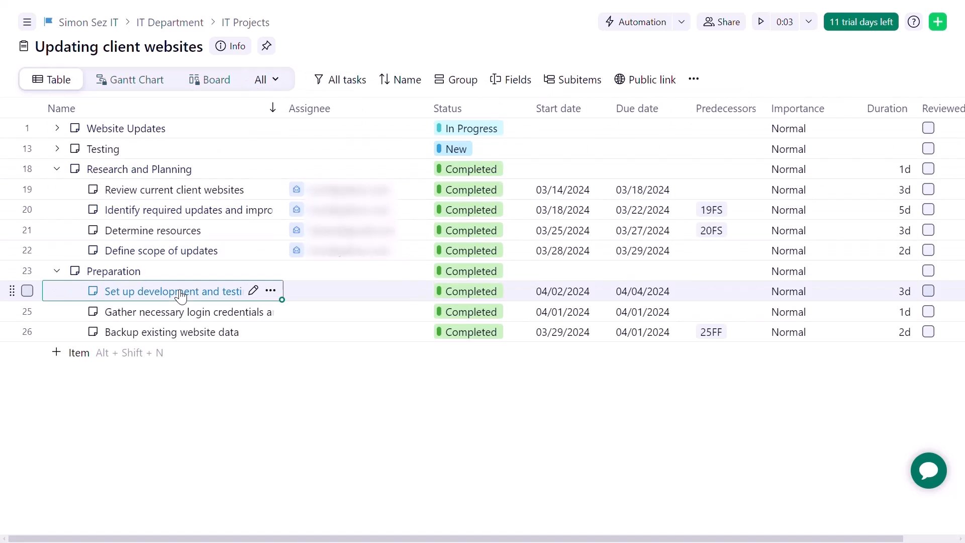
pyautogui.click(181, 296)
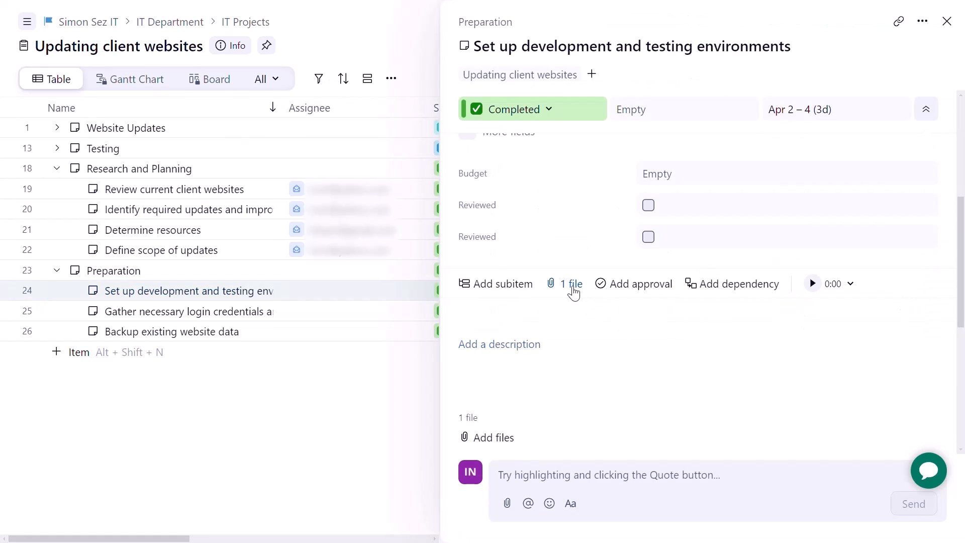
pyautogui.click(572, 285)
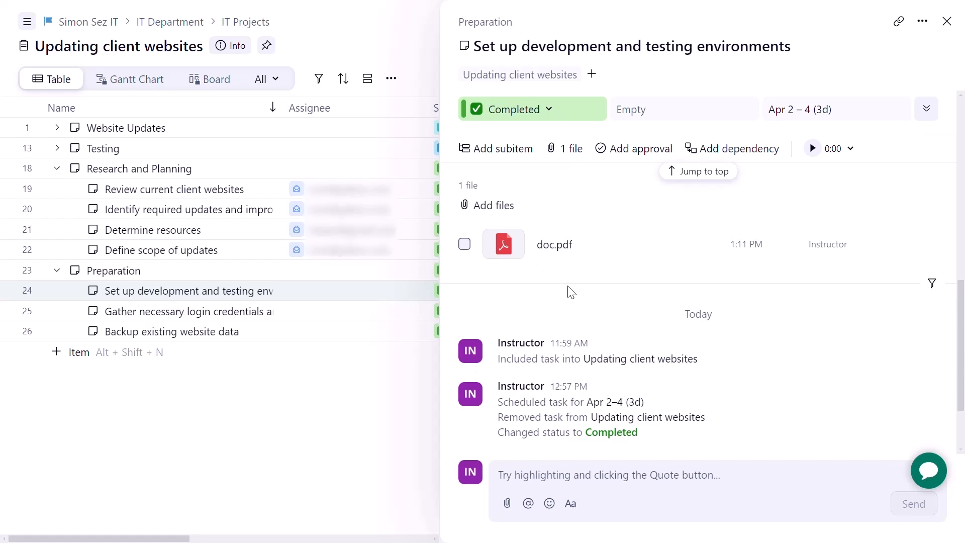
pyautogui.click(487, 207)
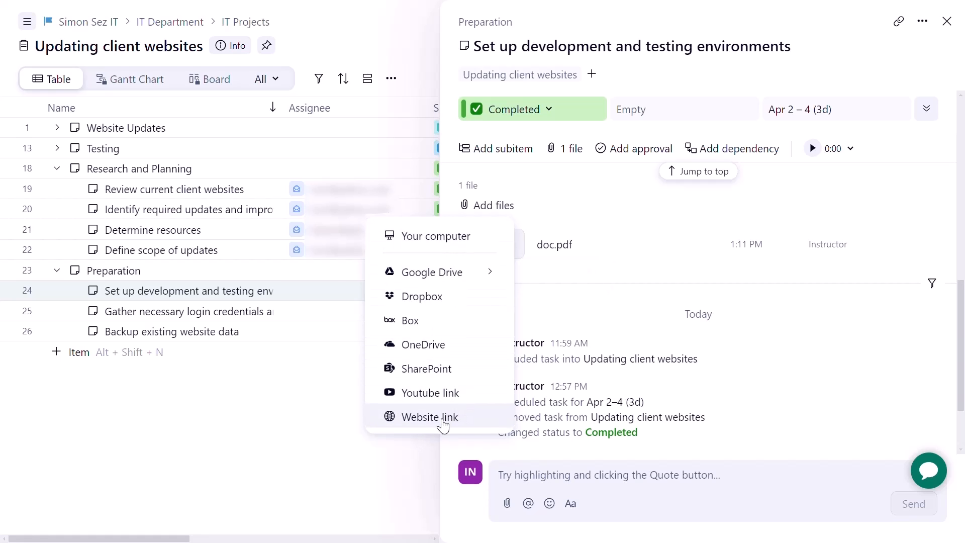
pyautogui.click(343, 429)
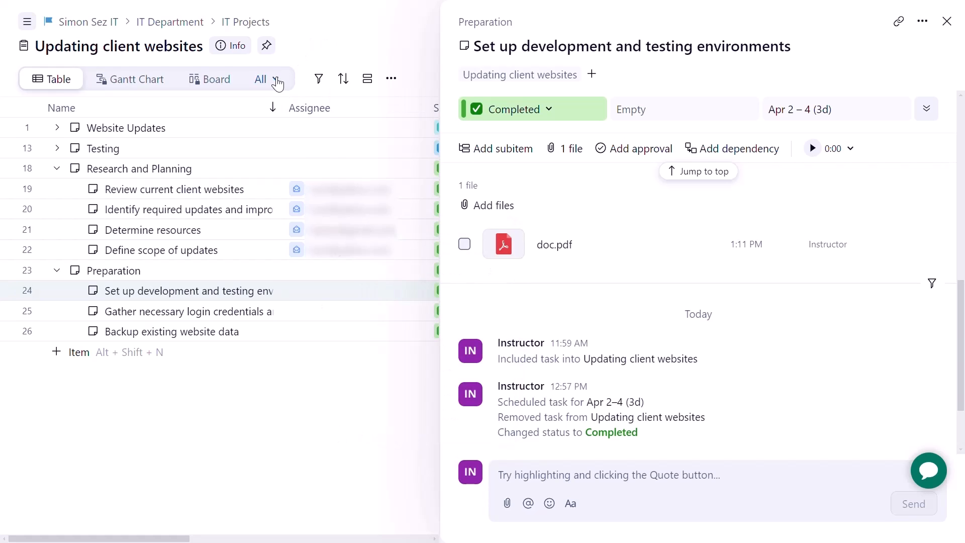
# - Switch from the Table view to the hidden Files view
pyautogui.click(276, 81)
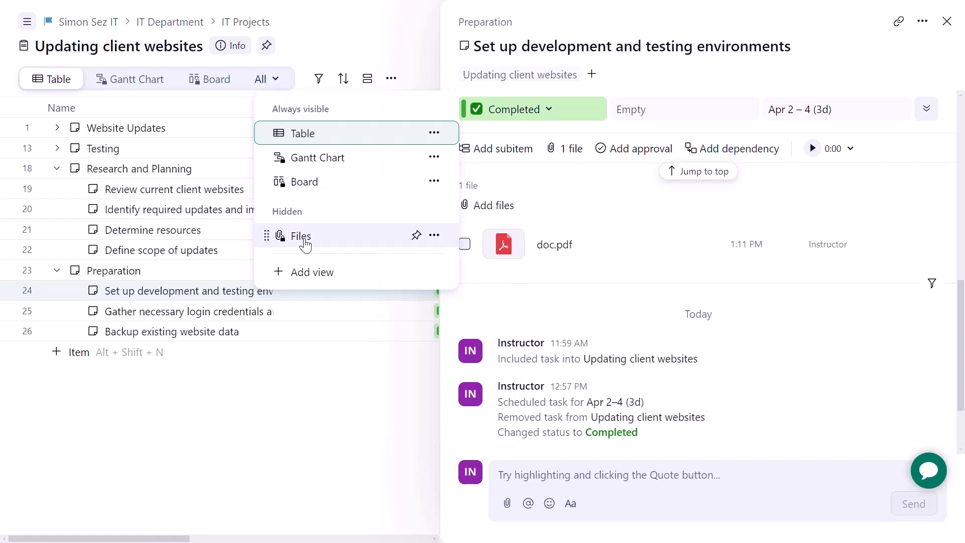
pyautogui.click(301, 235)
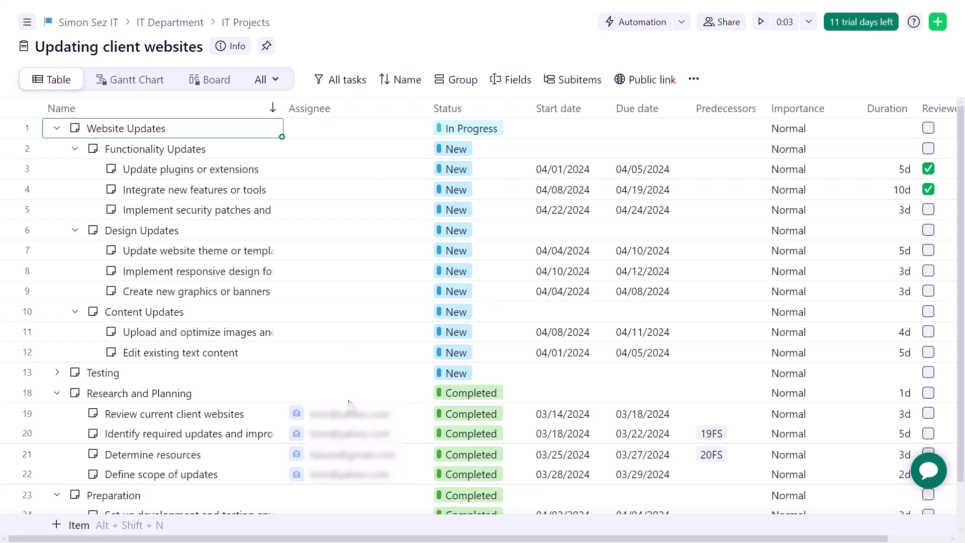
# - Add the classic Stream view to the Updating client websites project
pyautogui.click(281, 88)
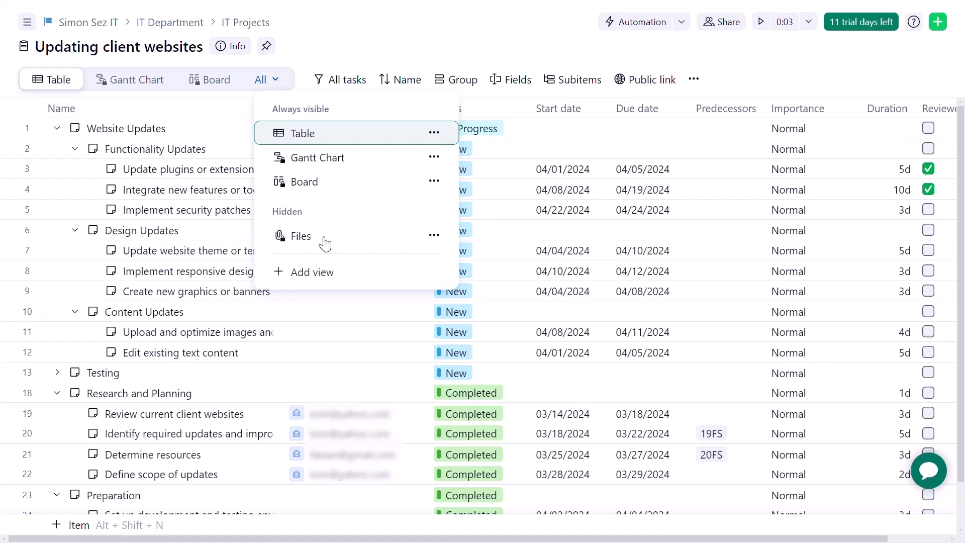
pyautogui.click(311, 271)
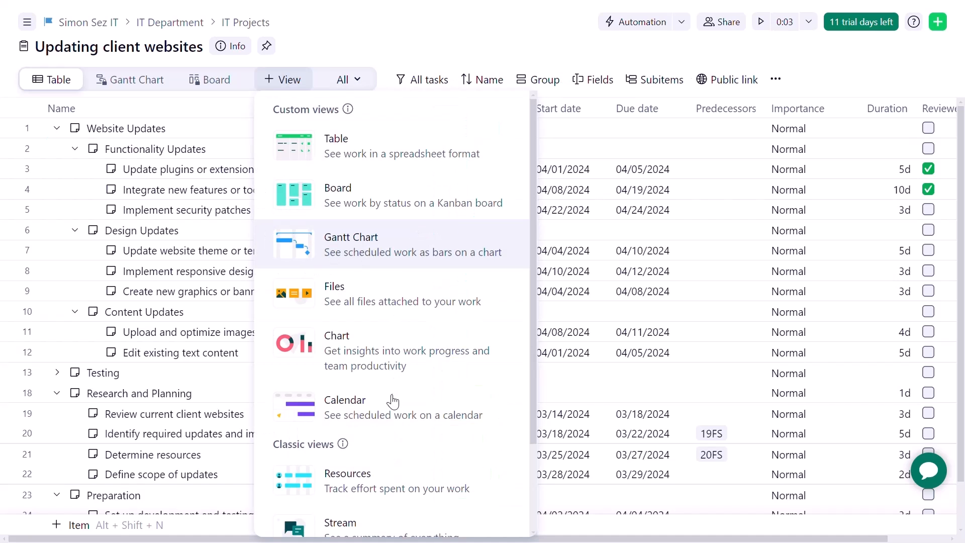
pyautogui.scroll(-3, 392, 402)
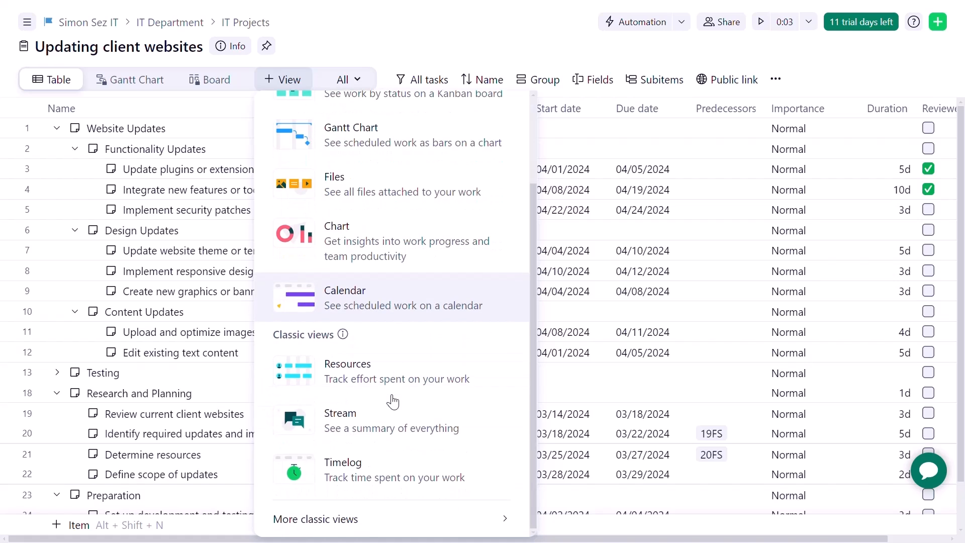
pyautogui.click(367, 422)
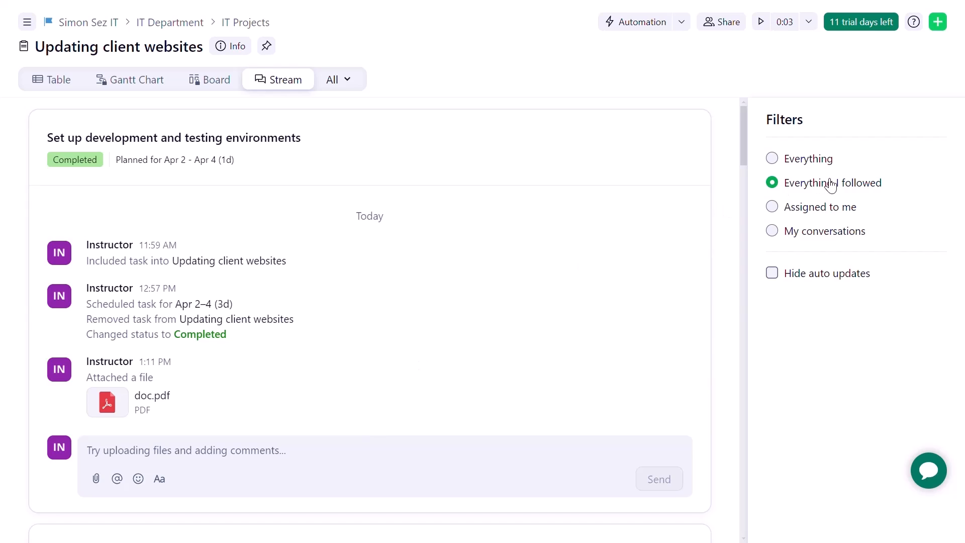
# - Compare the stream's Assigned to me and My conversations filters, and finish on Everything
pyautogui.click(831, 206)
pyautogui.click(838, 231)
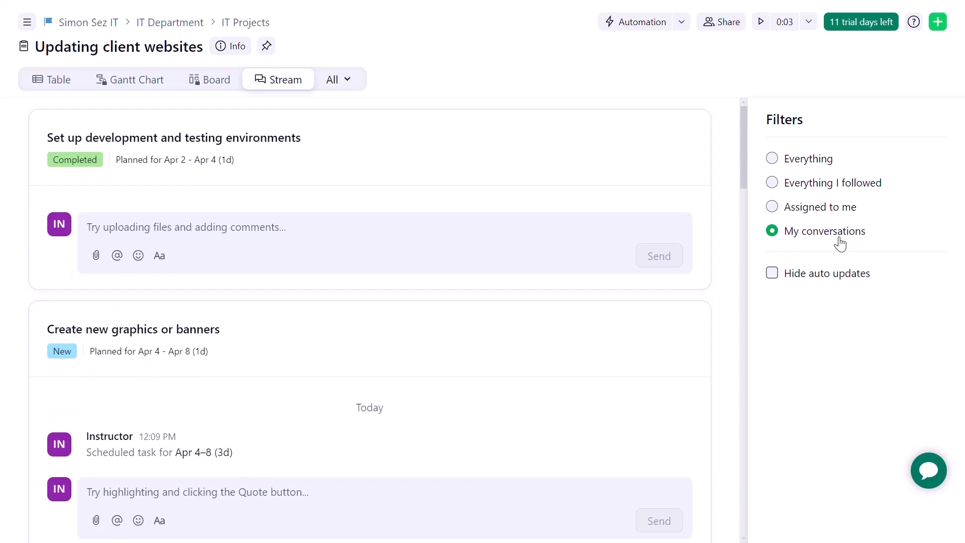
pyautogui.click(802, 158)
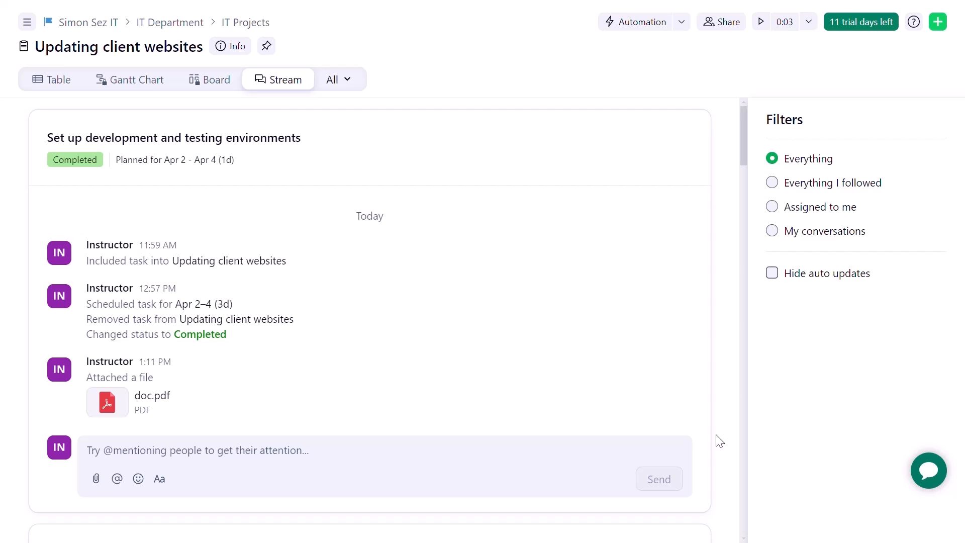
# - Read through the task activity updates in the project's Stream view
pyautogui.scroll(-10, 720, 441)
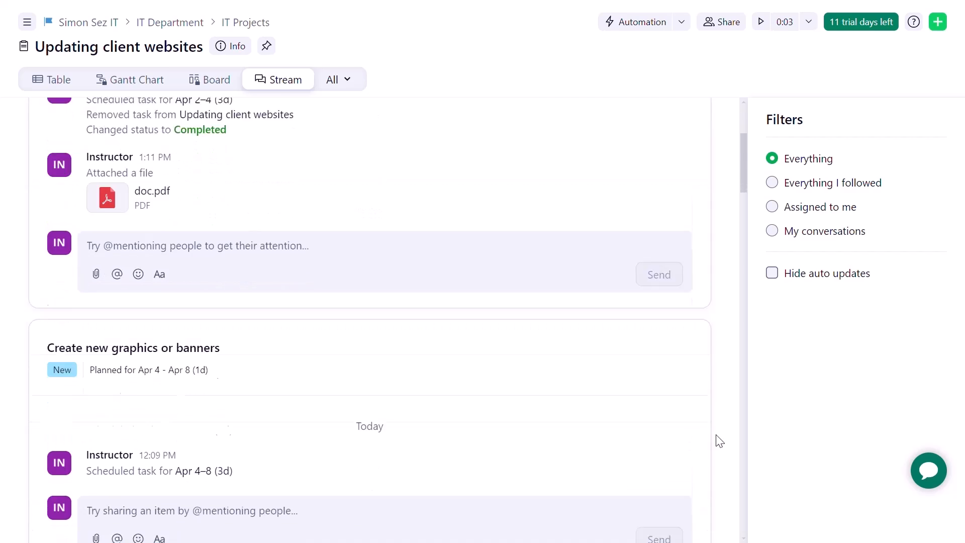
pyautogui.scroll(-7, 720, 441)
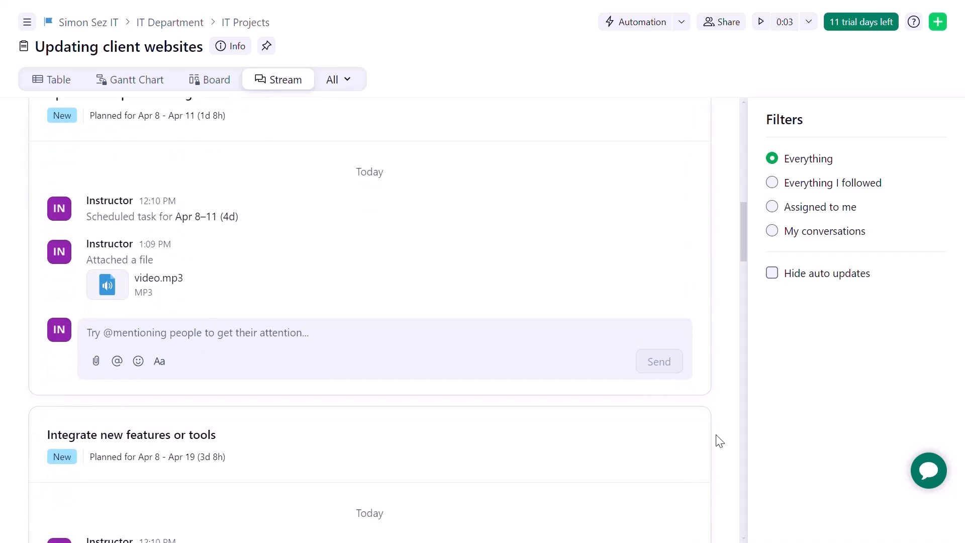
pyautogui.scroll(-6, 720, 441)
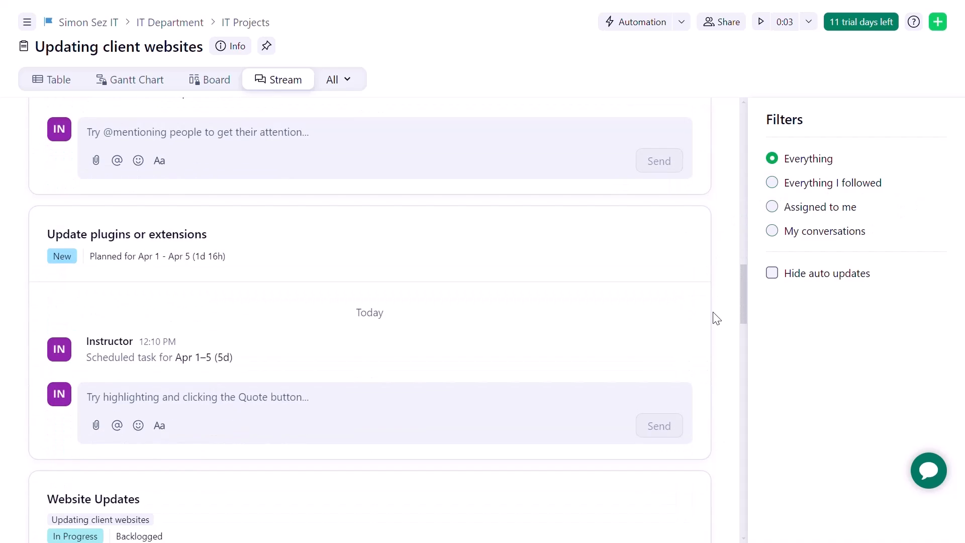
pyautogui.scroll(-10, 717, 334)
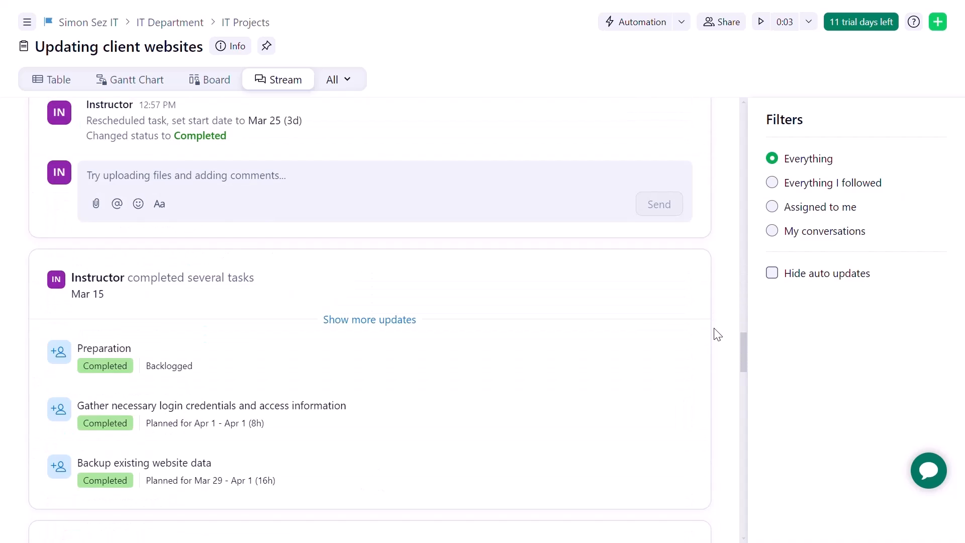
pyautogui.scroll(-15, 718, 333)
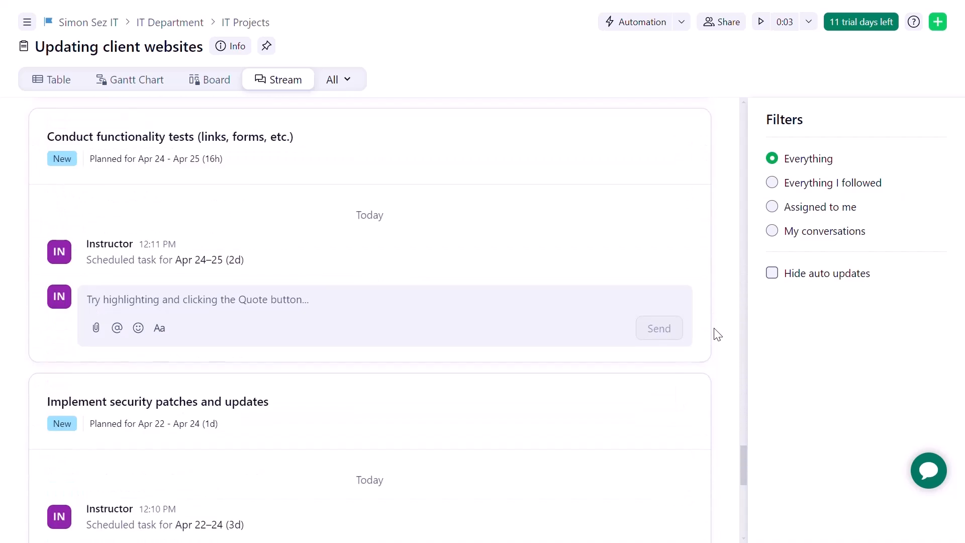
pyautogui.scroll(-7, 717, 334)
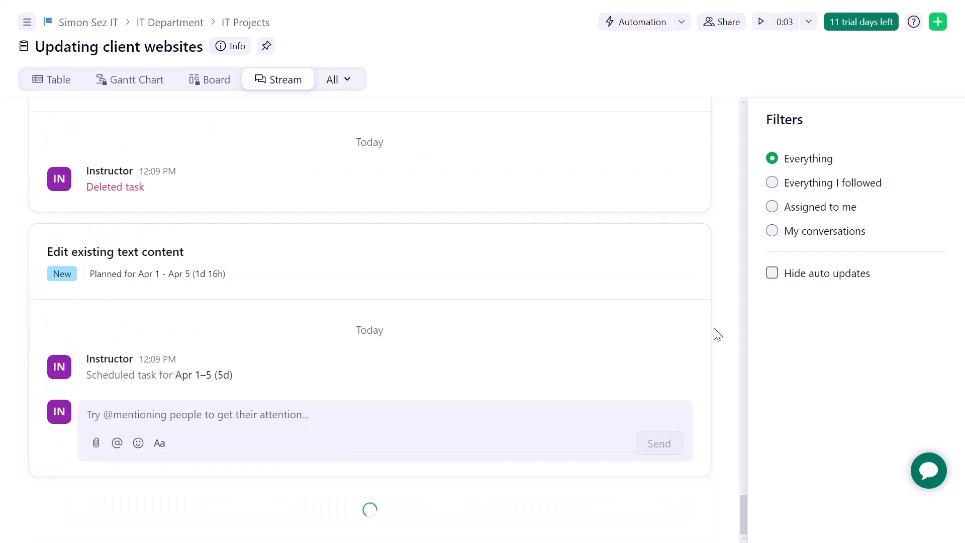
pyautogui.scroll(-5, 718, 334)
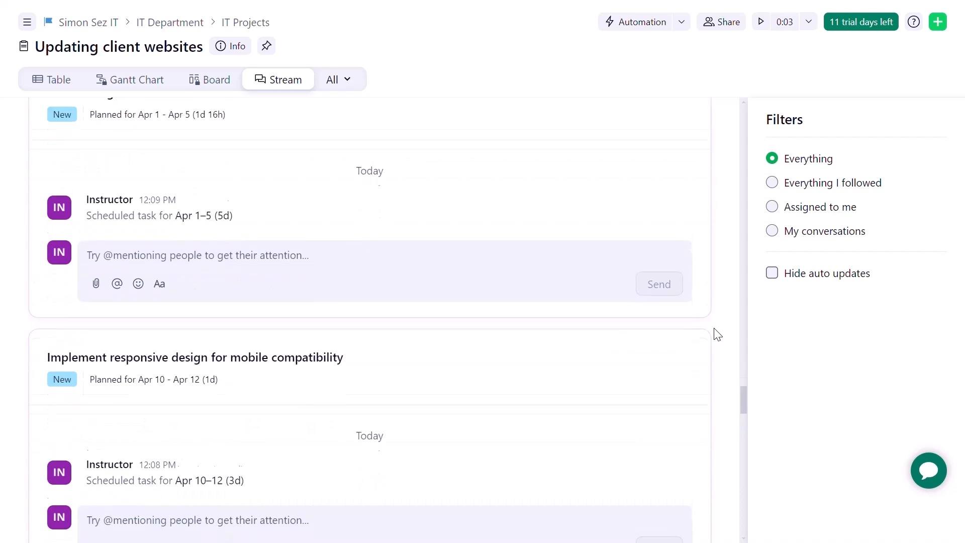
pyautogui.scroll(-10, 718, 333)
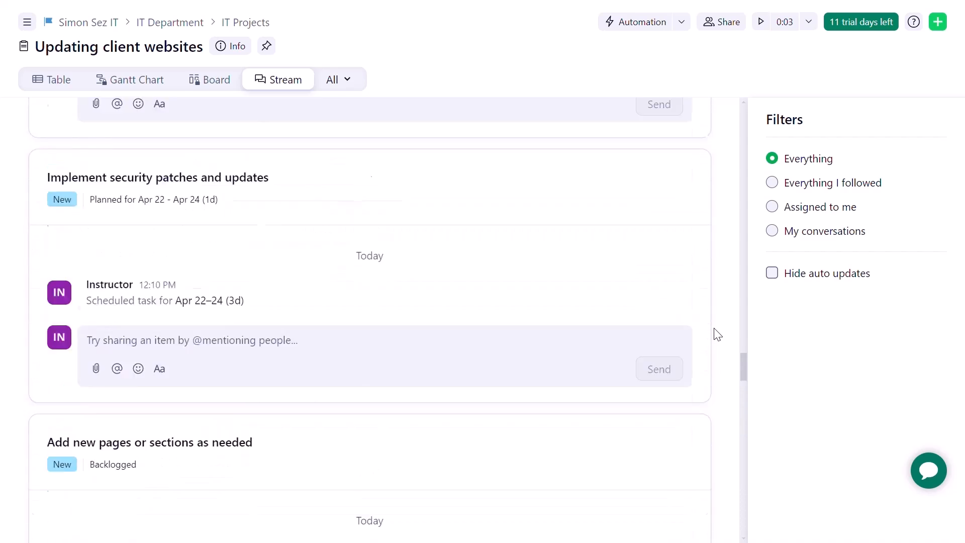
pyautogui.scroll(-5, 717, 334)
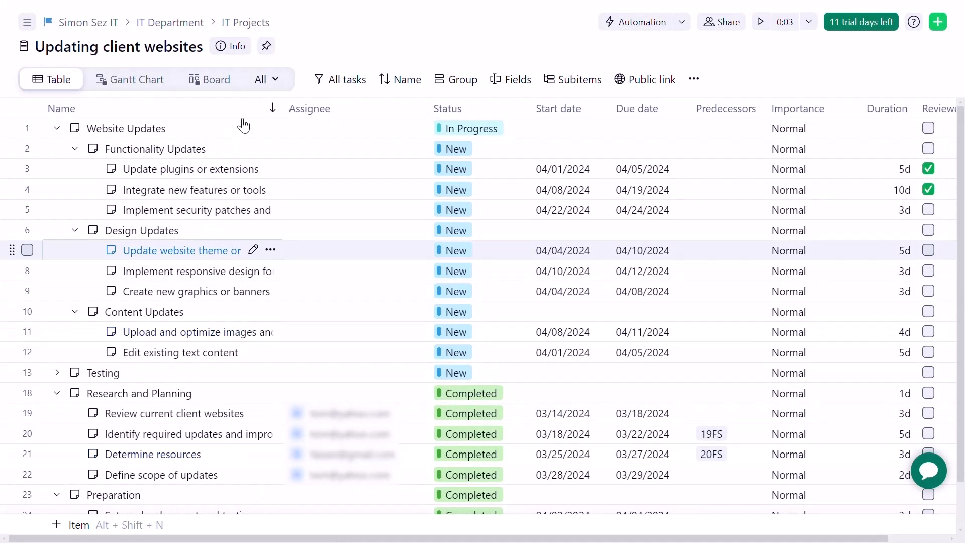
# - Add the classic Timelog view to the Updating client websites project
pyautogui.click(273, 87)
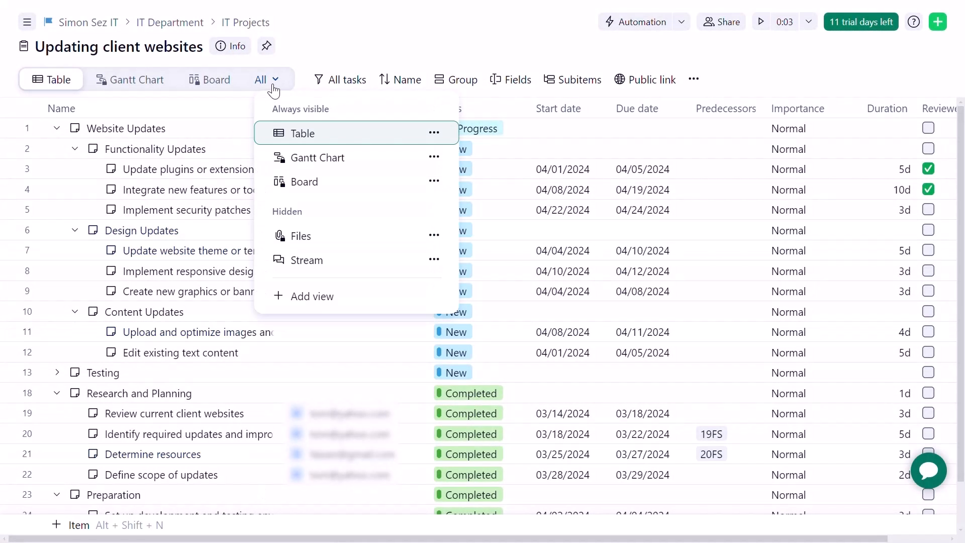
pyautogui.click(295, 298)
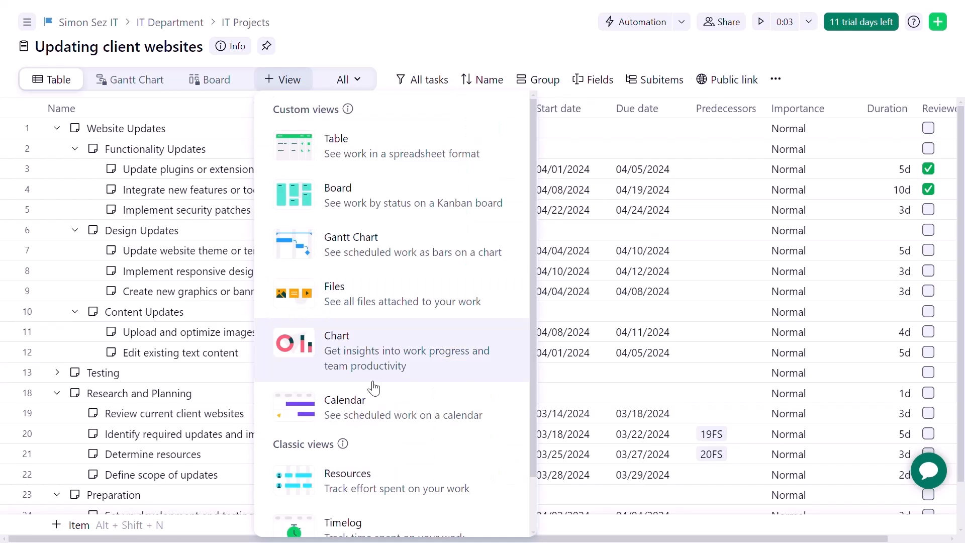
pyautogui.scroll(-2, 371, 312)
pyautogui.click(354, 464)
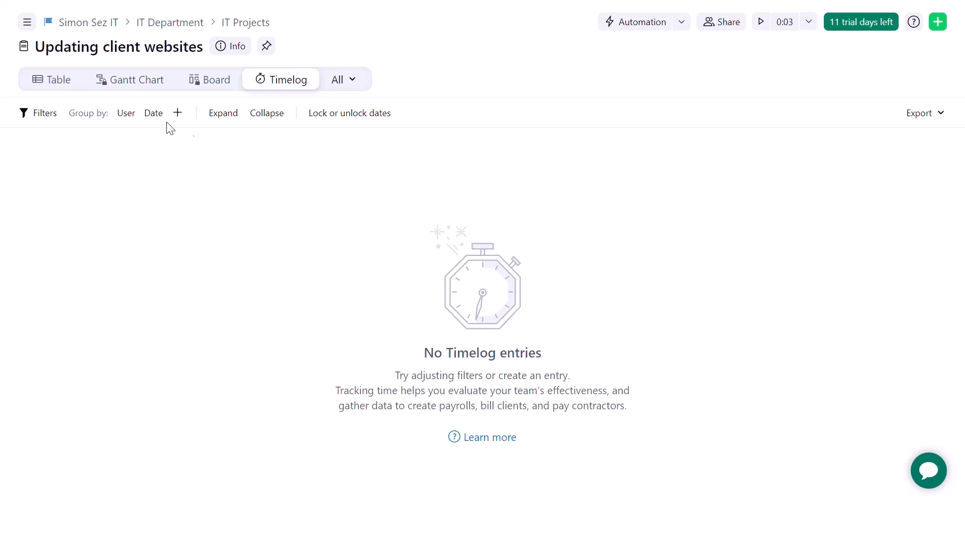
# - From the Table view, start time tracking on the Update plugins or extensions task and on Integrate new features or tools
pyautogui.click(64, 81)
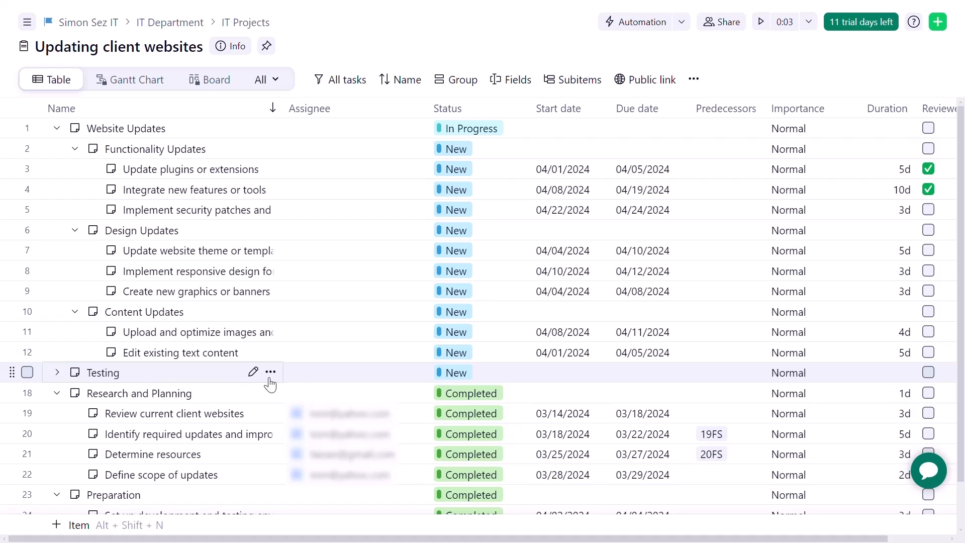
pyautogui.click(214, 174)
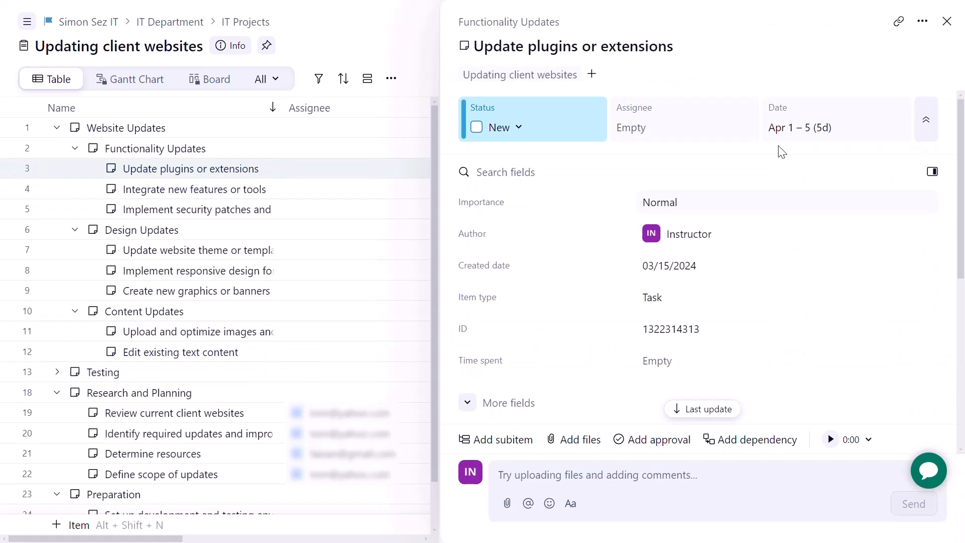
pyautogui.scroll(-4, 781, 152)
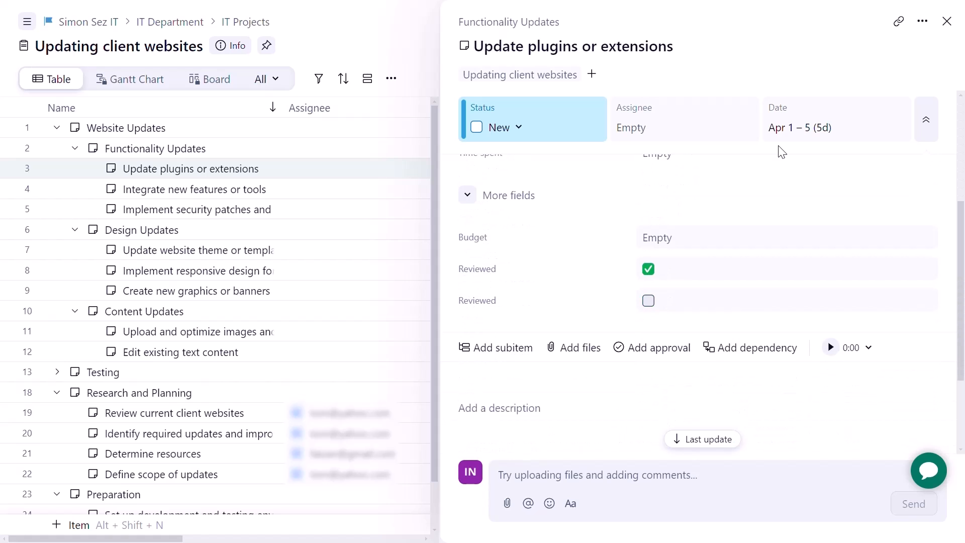
pyautogui.click(833, 348)
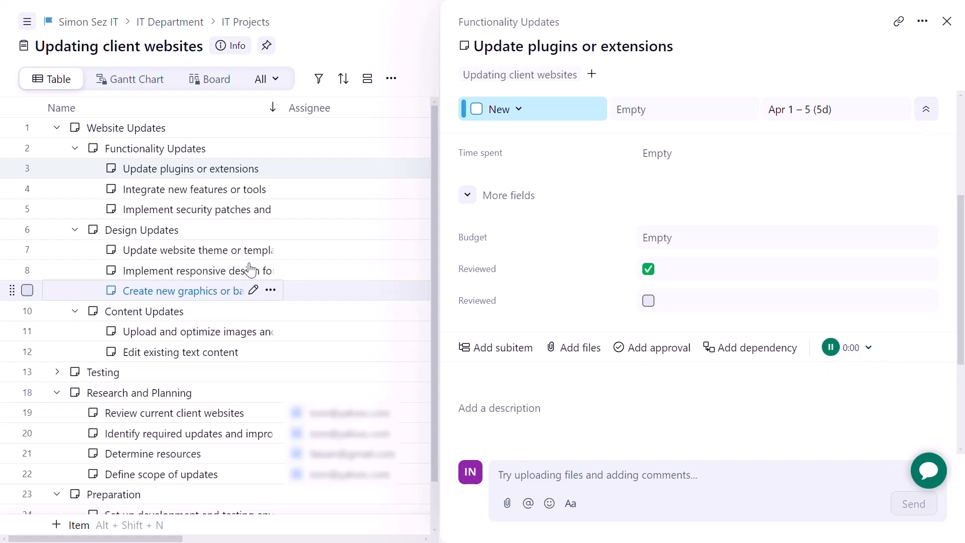
pyautogui.click(192, 194)
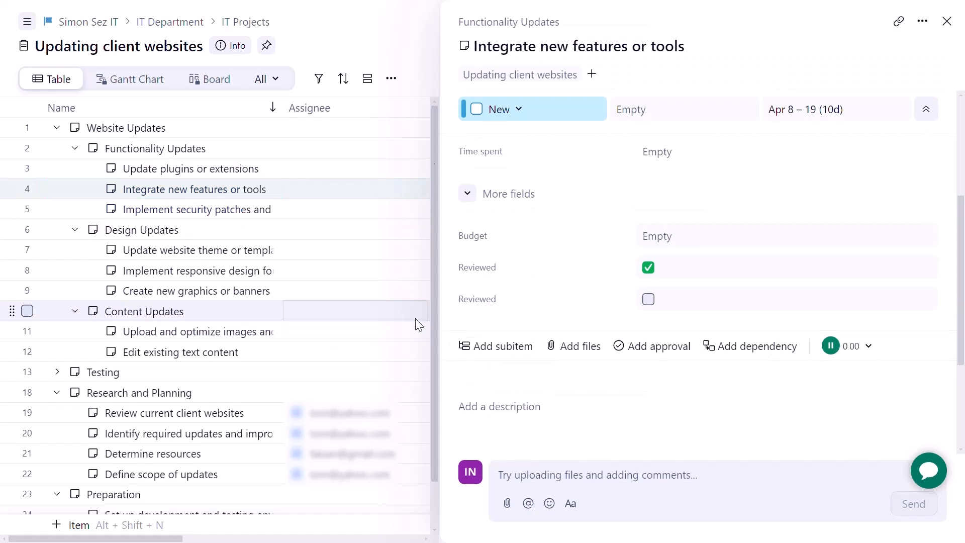
pyautogui.click(954, 23)
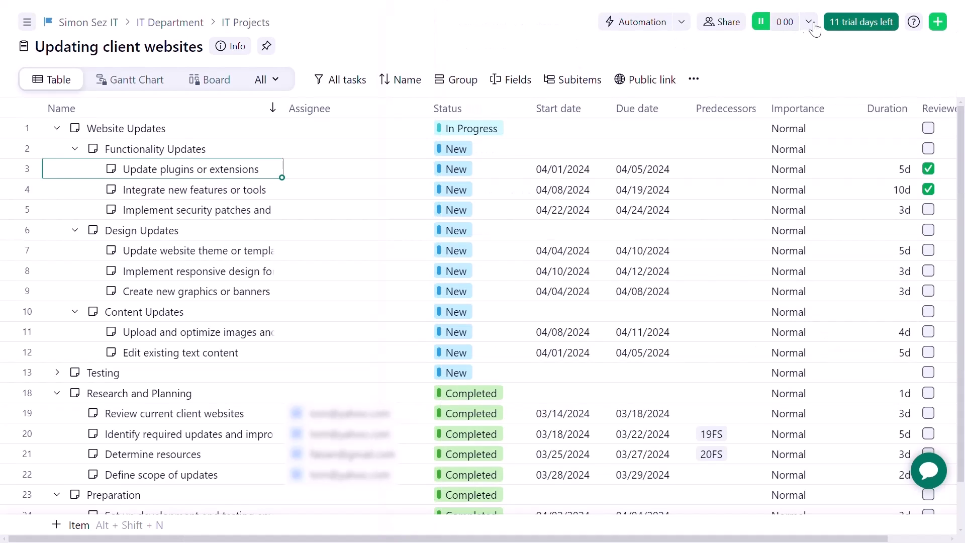
# - Pause the Integrate new features or tools timer, switch timing to Update plugins or extensions and back, and pause it again
pyautogui.click(809, 23)
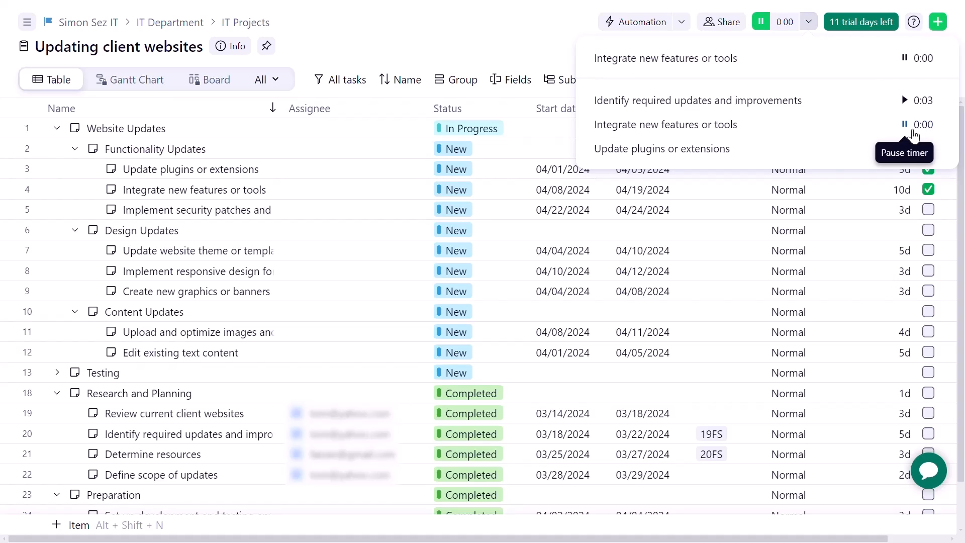
pyautogui.click(911, 129)
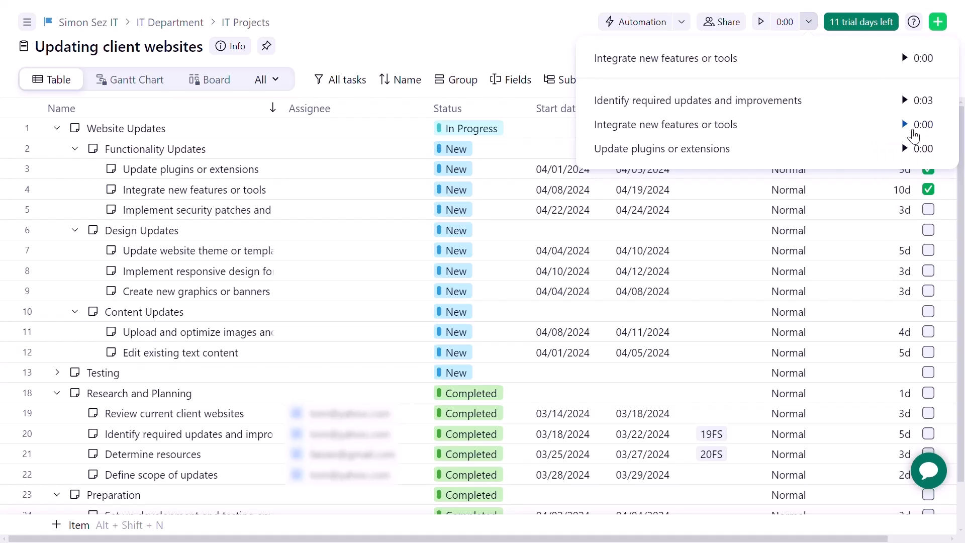
pyautogui.click(910, 151)
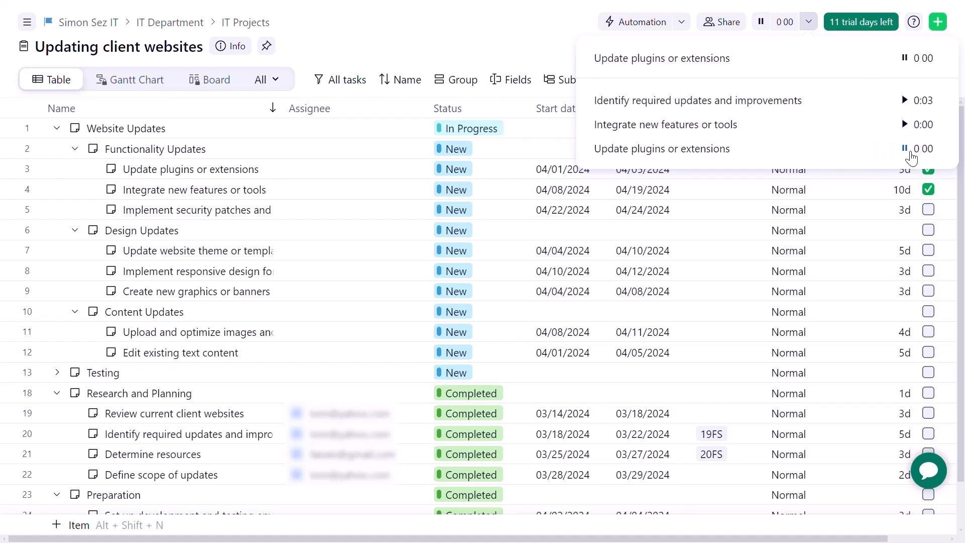
pyautogui.click(905, 124)
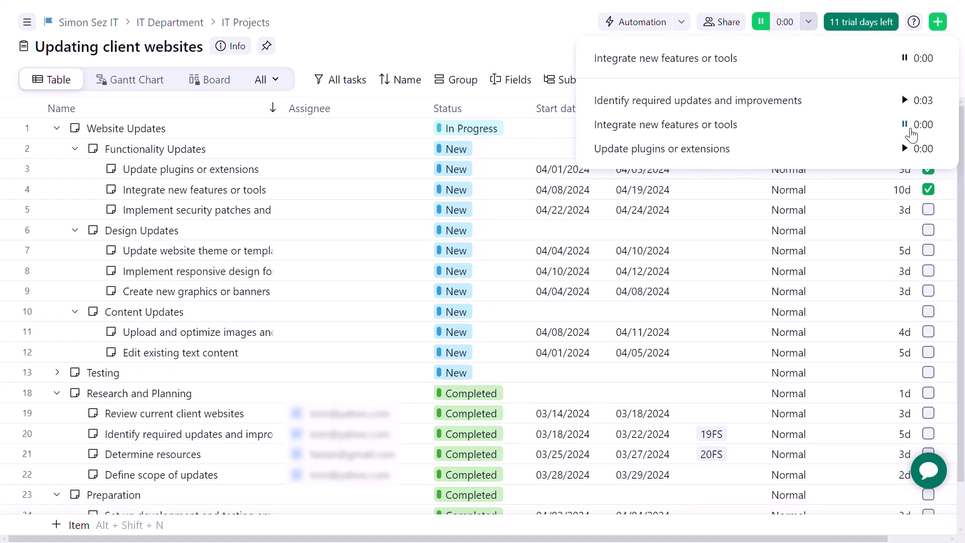
pyautogui.click(910, 129)
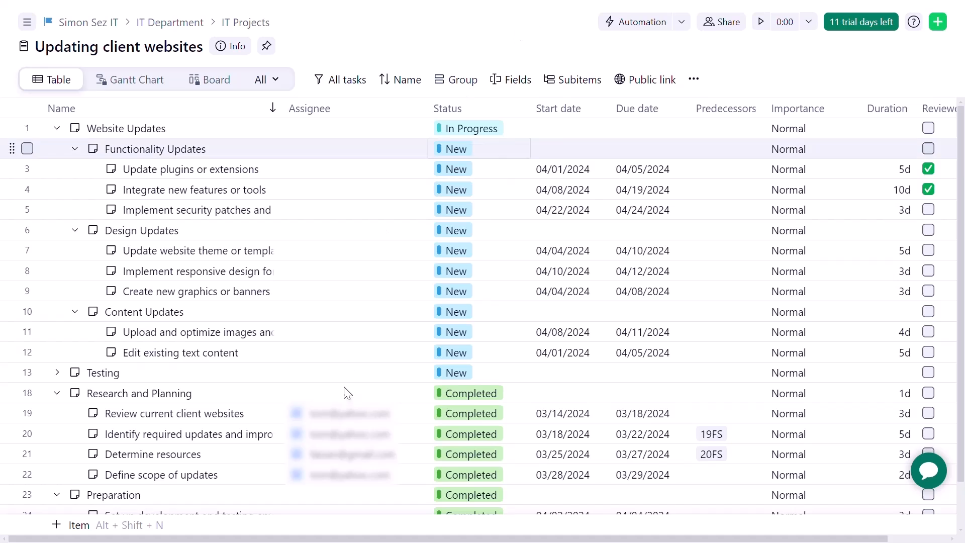
# - Add a manual 01:00 time entry dated 03/15/2024 to the Review current client websites task, without a comment
pyautogui.scroll(-1, 440, 374)
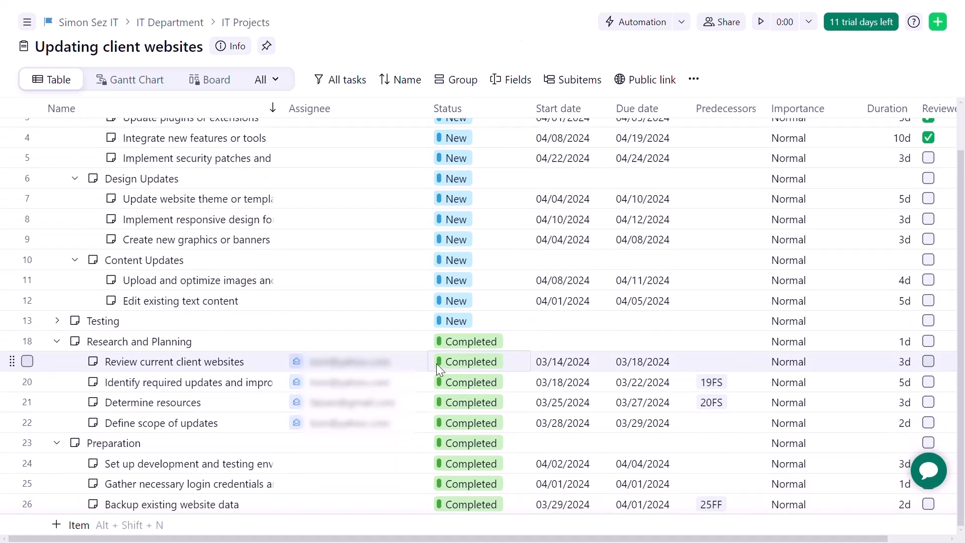
pyautogui.click(189, 372)
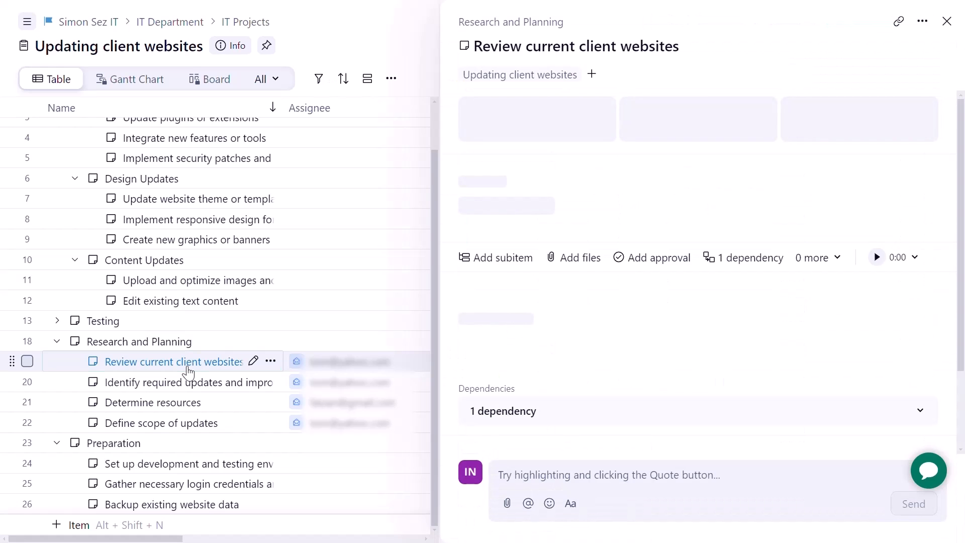
pyautogui.scroll(-4, 671, 276)
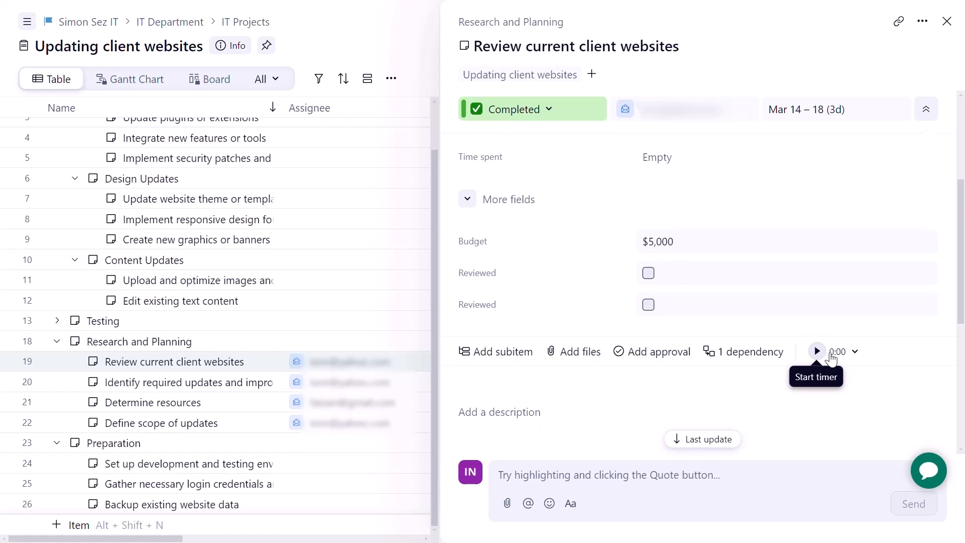
pyautogui.click(855, 353)
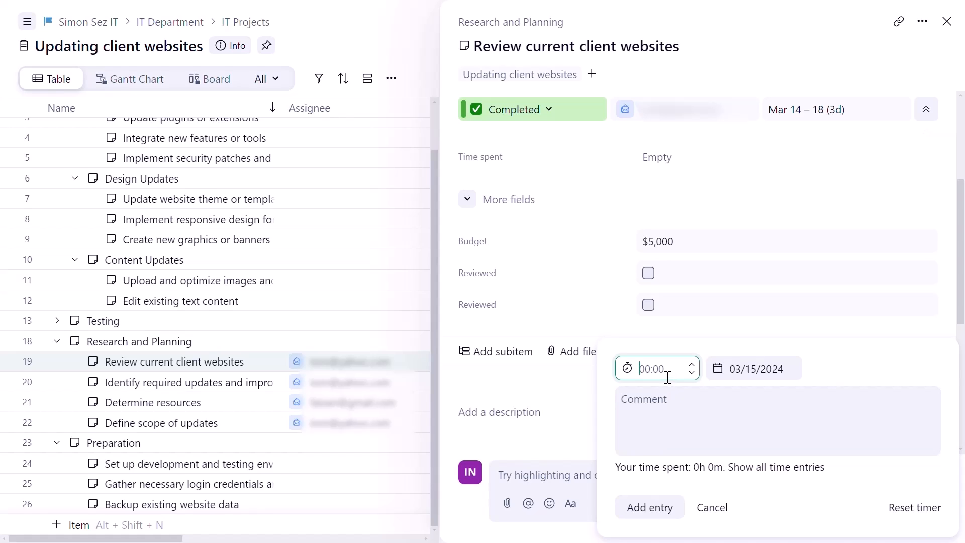
pyautogui.write('1:00')
pyautogui.click(684, 446)
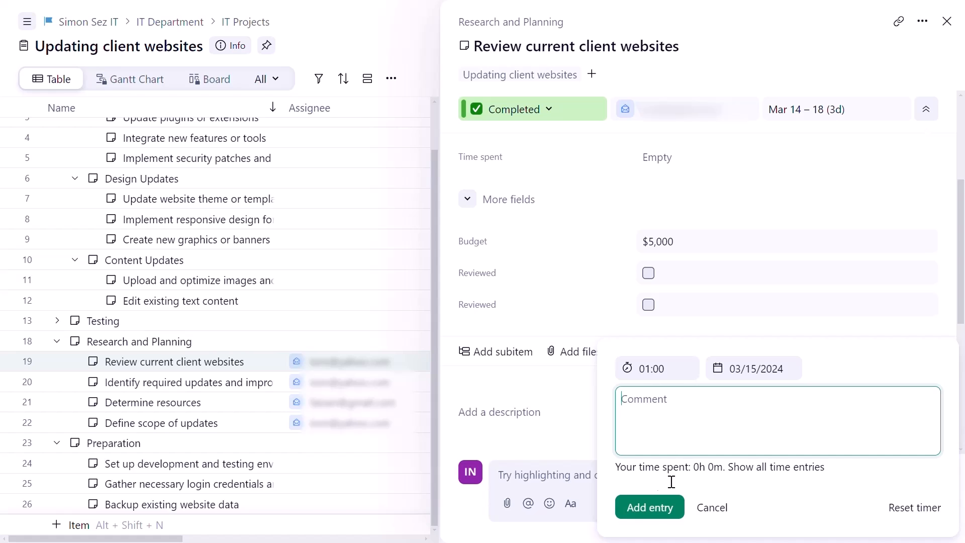
pyautogui.click(652, 507)
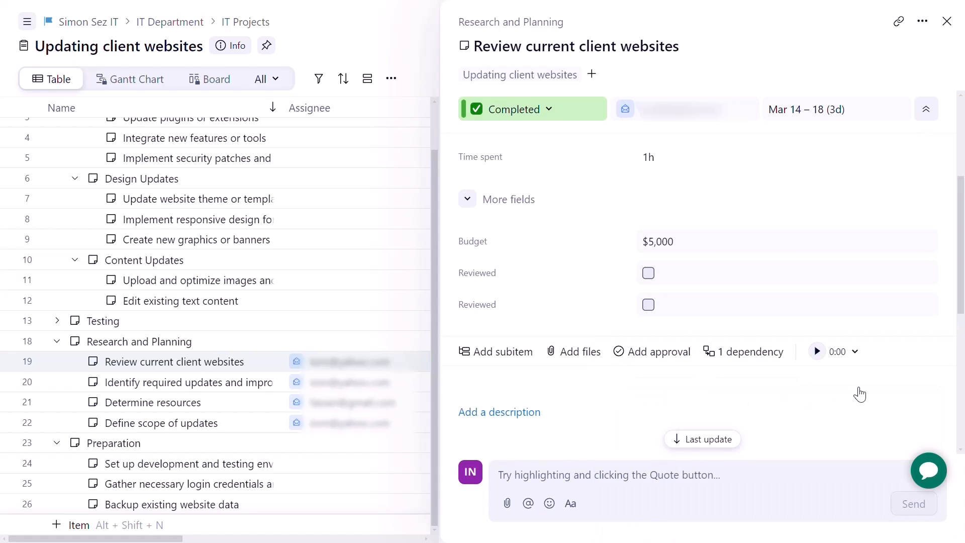
# - Add a second manual time entry of 40 minutes, dated 03/15/2024, to the Review current client websites task
pyautogui.click(859, 355)
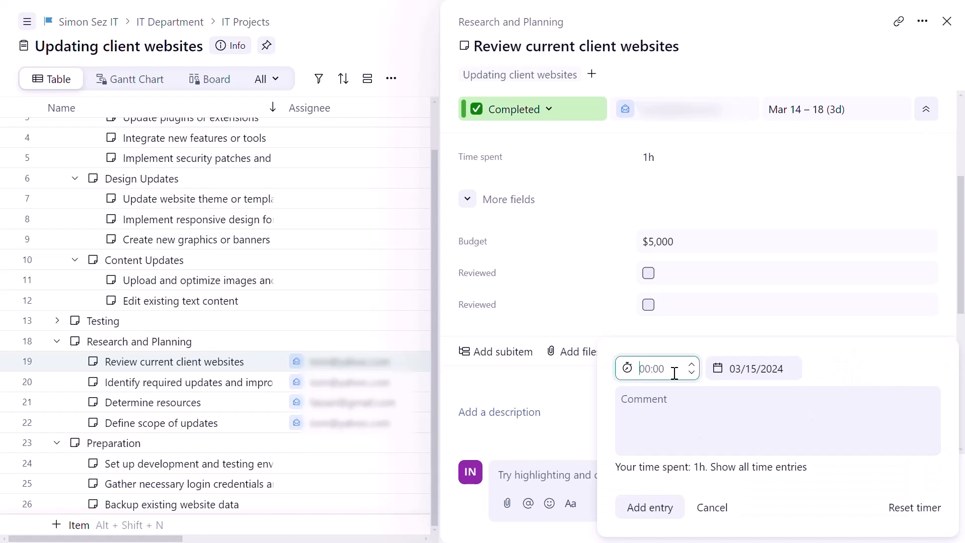
pyautogui.write(':40')
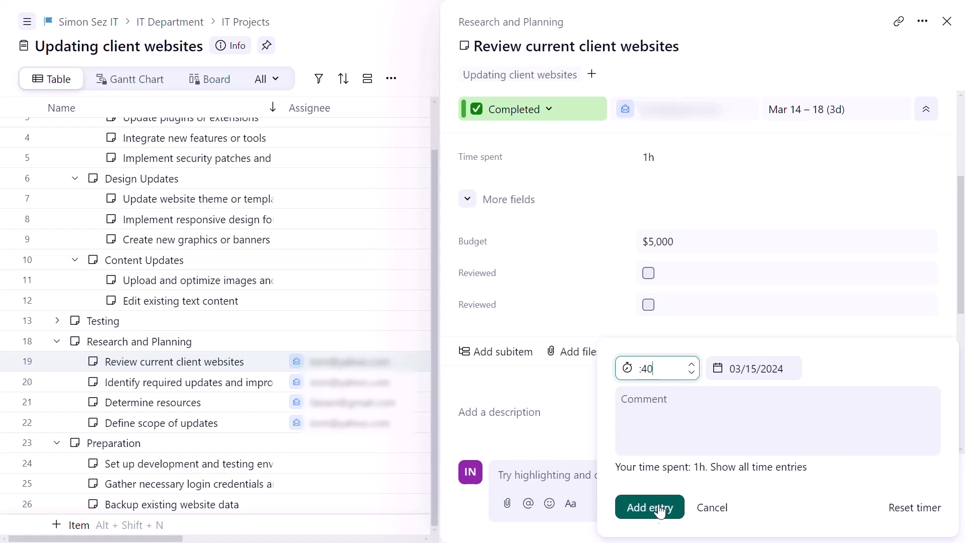
pyautogui.click(659, 515)
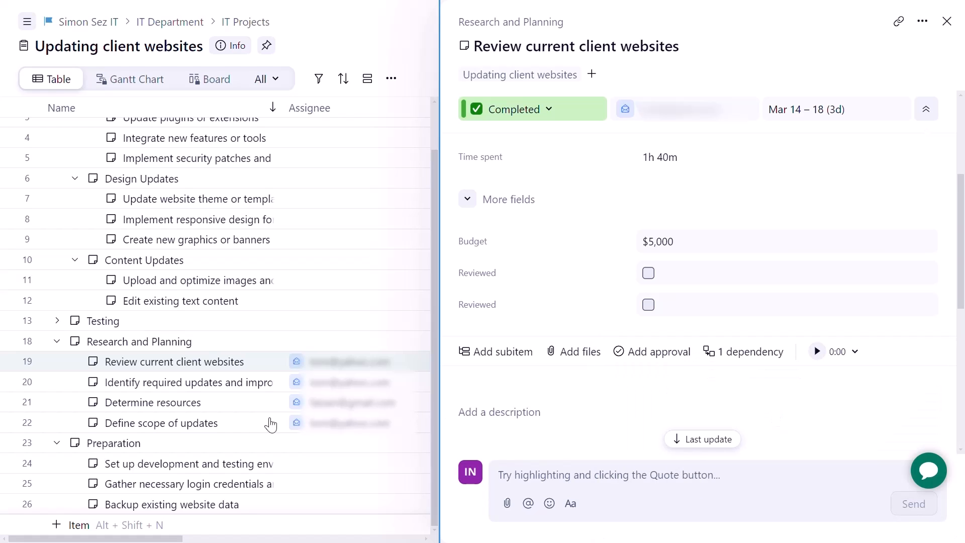
# - Add a manual 2:30 time entry dated 03/15/2024 to the Define scope of updates task and close its details
pyautogui.click(208, 424)
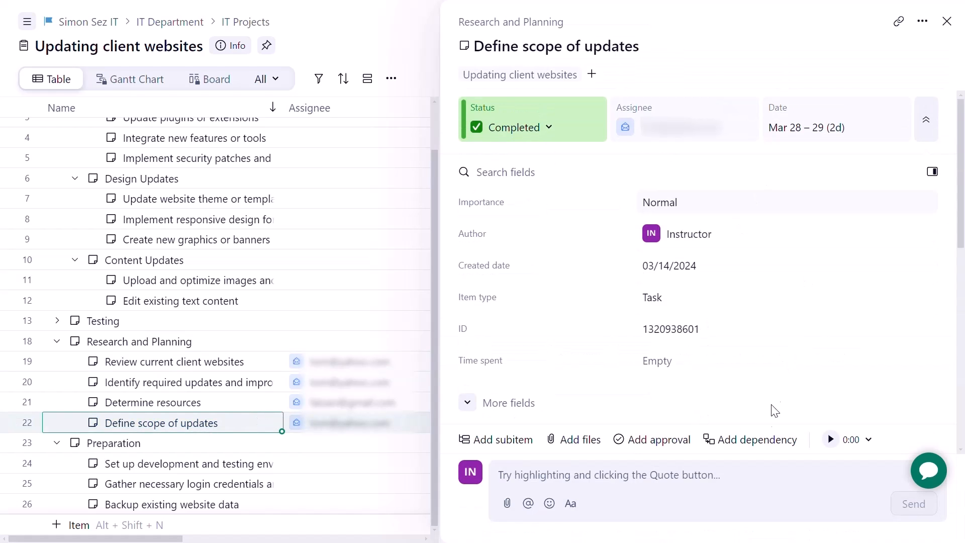
pyautogui.click(862, 441)
pyautogui.click(660, 378)
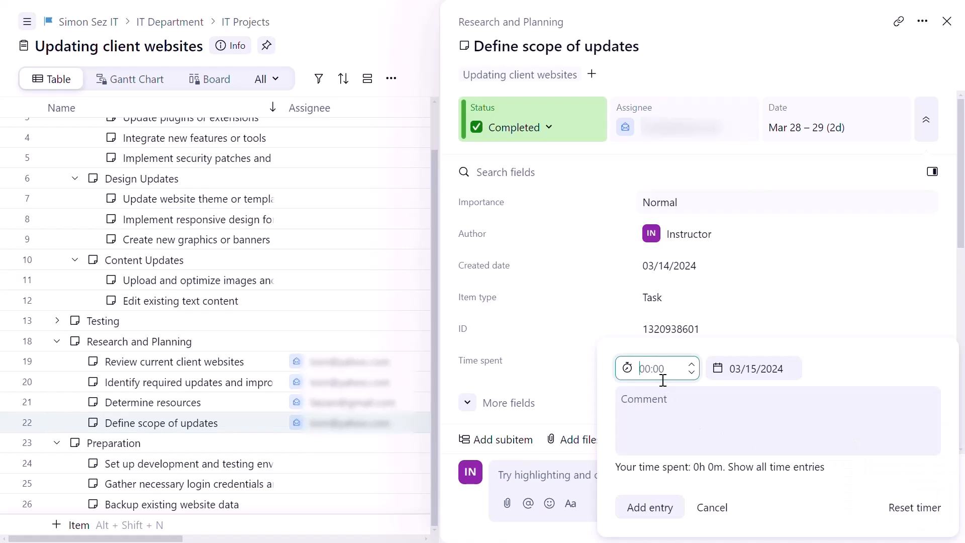
pyautogui.write('2:30')
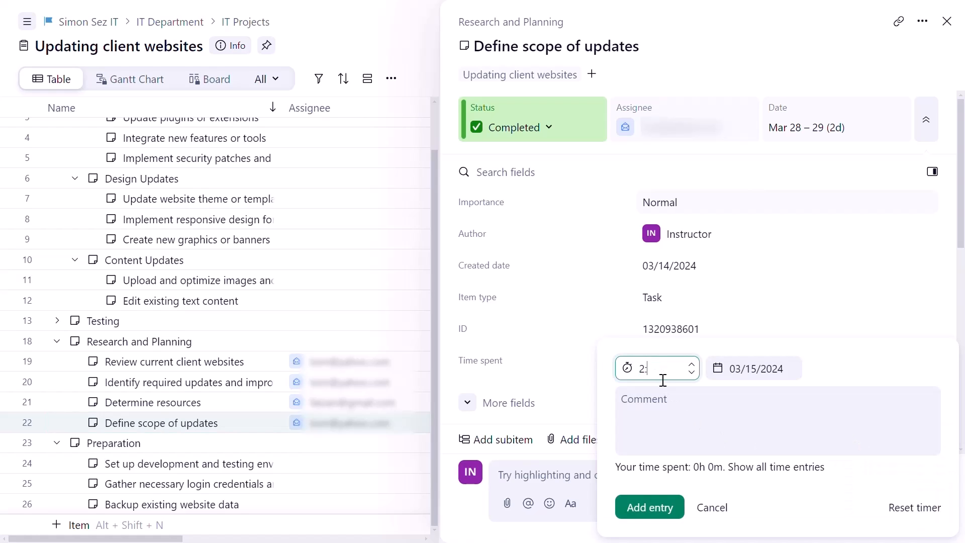
pyautogui.click(662, 507)
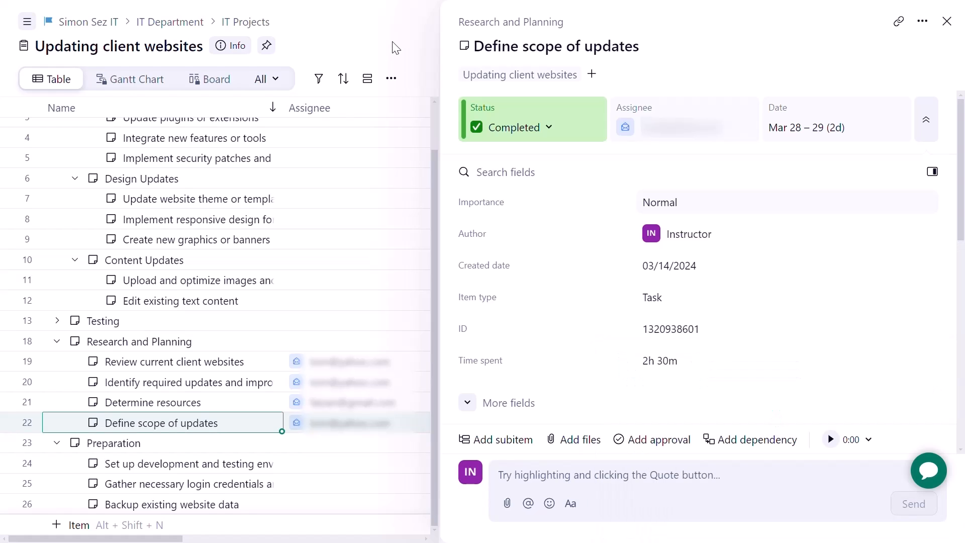
pyautogui.click(947, 22)
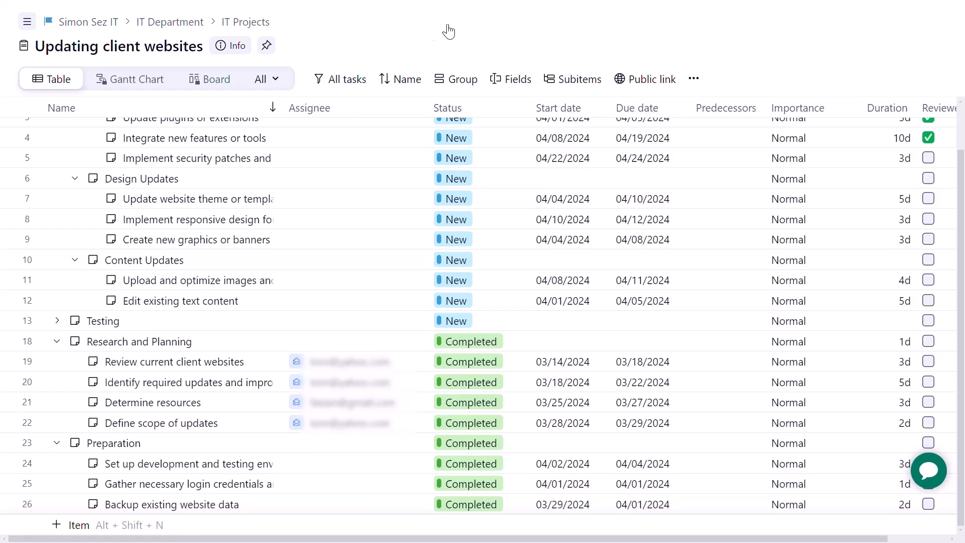
# - Review the logged entries in the Timelog view, collapsing and expanding all groups and the Instructor group
pyautogui.click(280, 77)
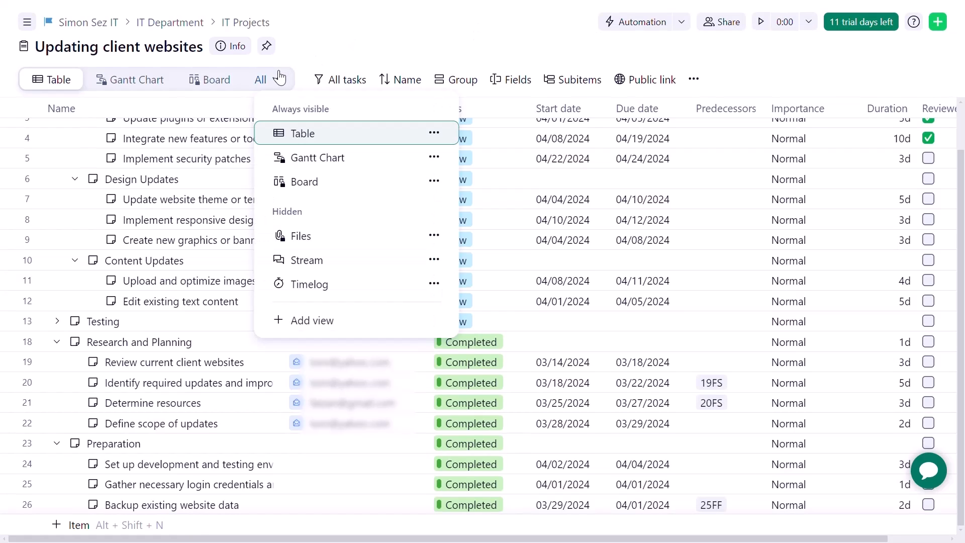
pyautogui.click(297, 284)
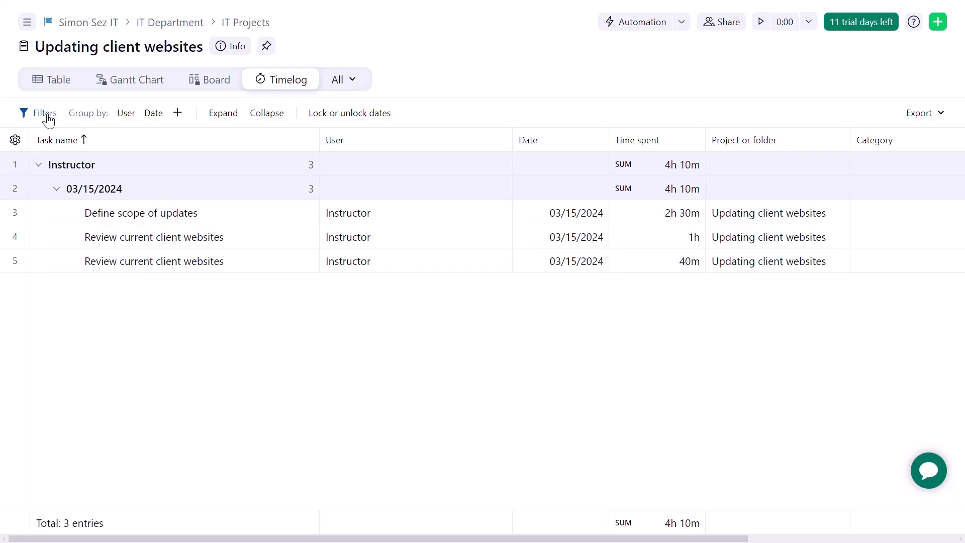
pyautogui.moveTo(132, 123)
pyautogui.click(267, 114)
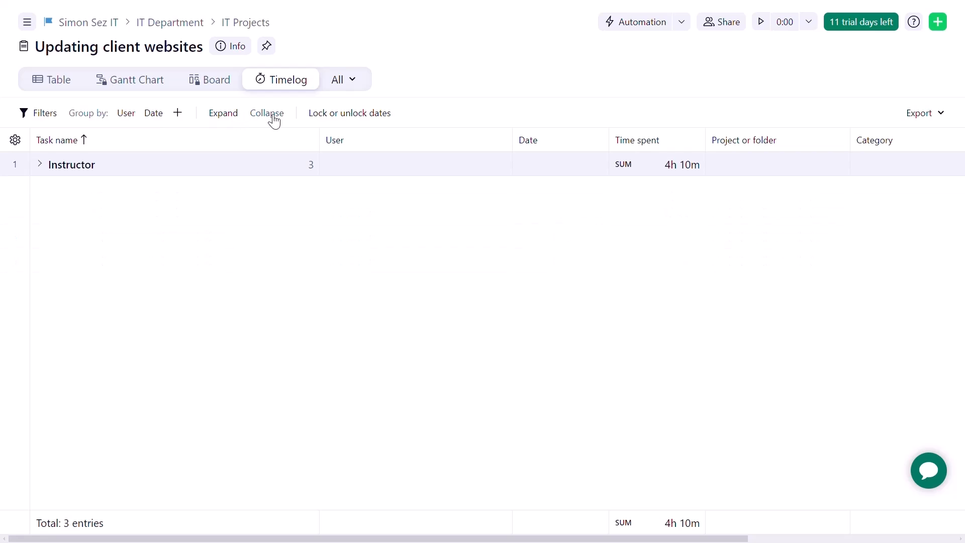
pyautogui.click(223, 113)
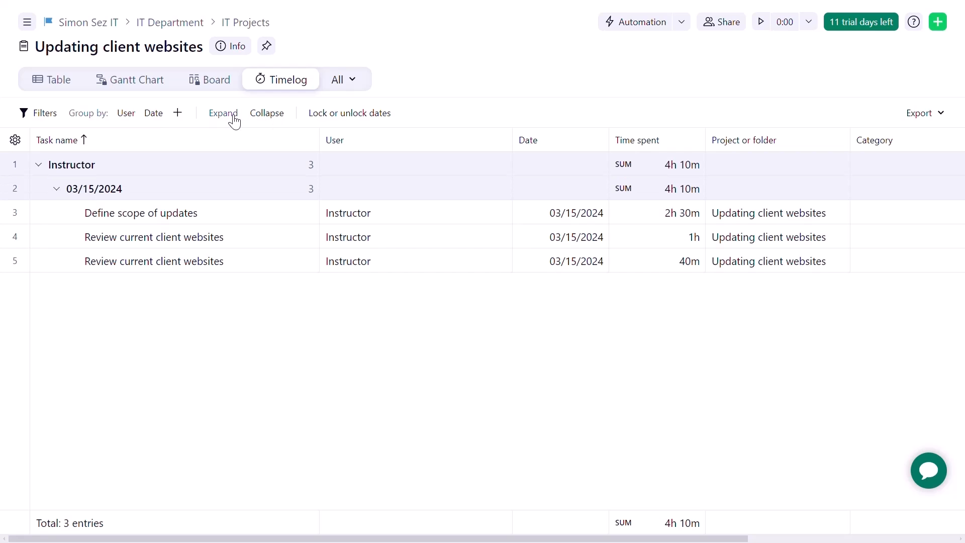
pyautogui.click(42, 167)
pyautogui.click(42, 167)
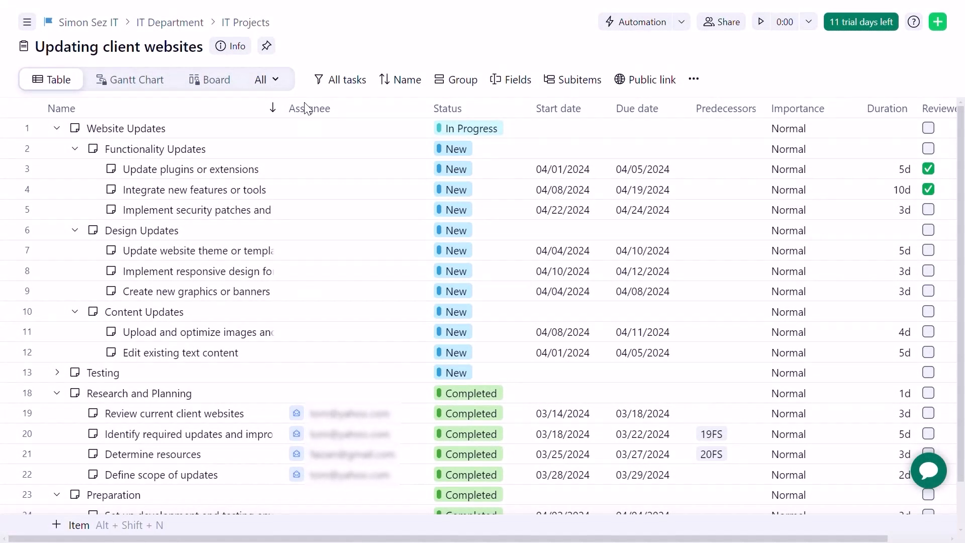
# - Add a custom Chart view to the Updating client websites project
pyautogui.click(275, 82)
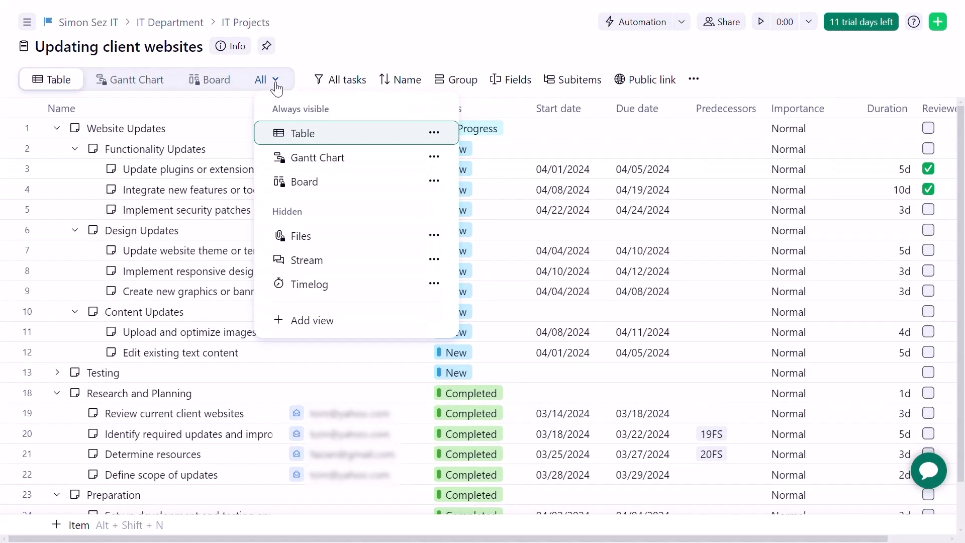
pyautogui.click(341, 326)
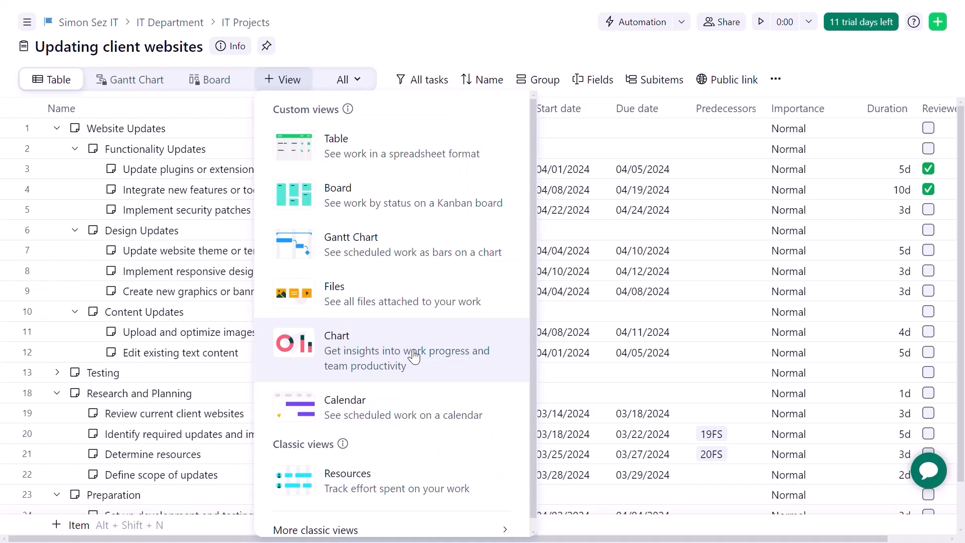
pyautogui.click(413, 357)
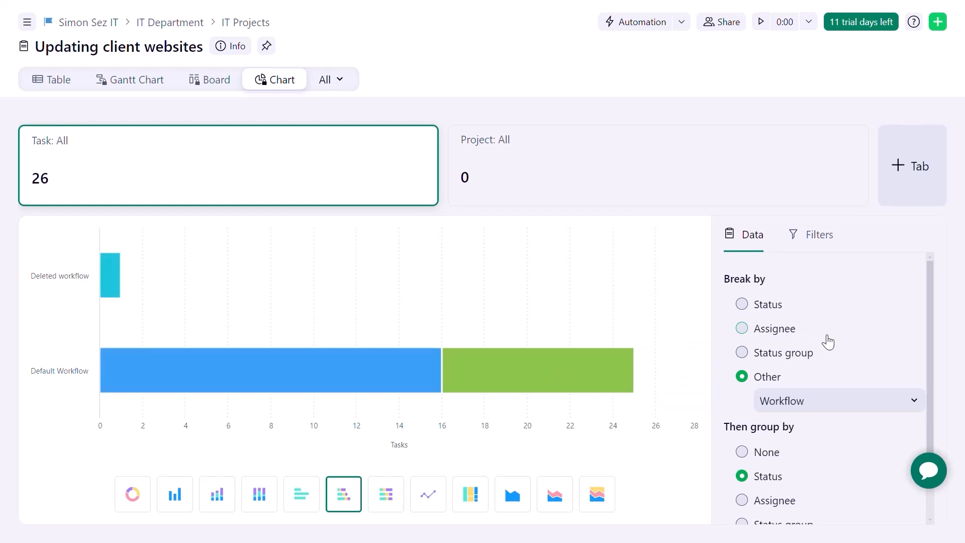
# - Break the Task: All chart down by Status group, Assignee and Status in turn, ending on Status group
pyautogui.scroll(-2, 825, 338)
pyautogui.click(788, 308)
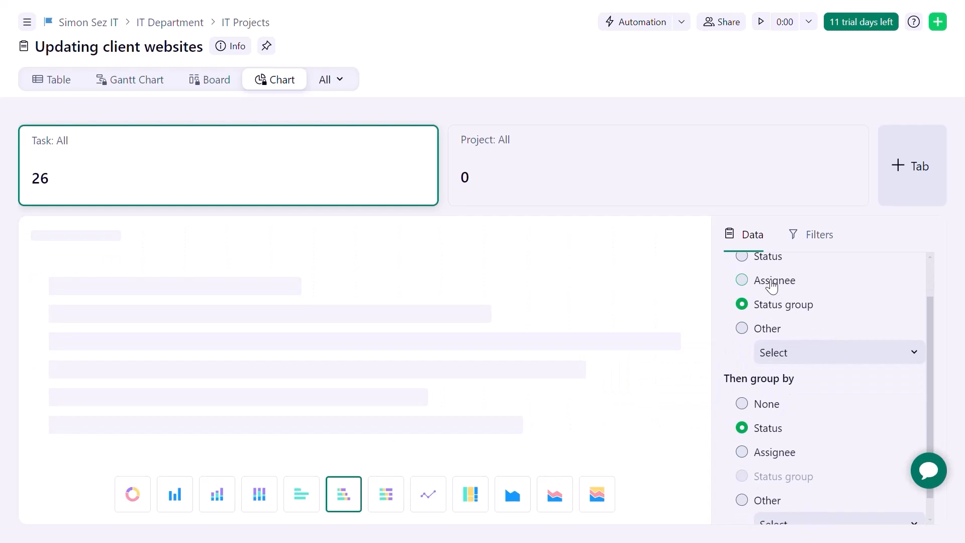
pyautogui.click(772, 282)
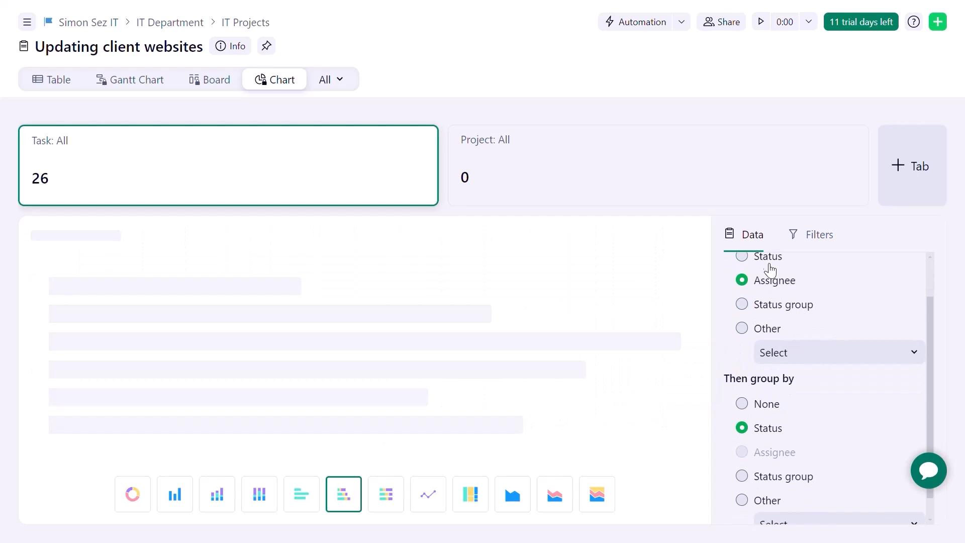
pyautogui.click(768, 258)
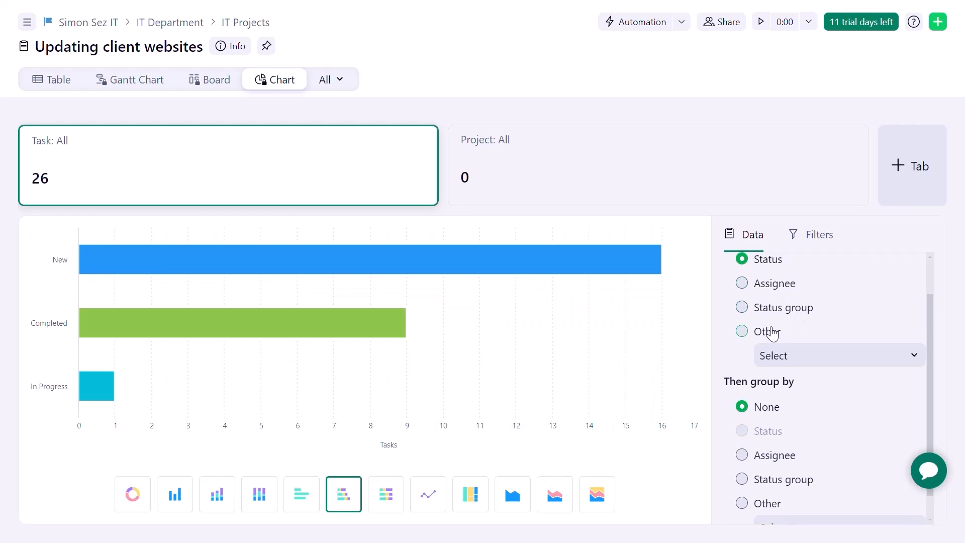
pyautogui.click(782, 308)
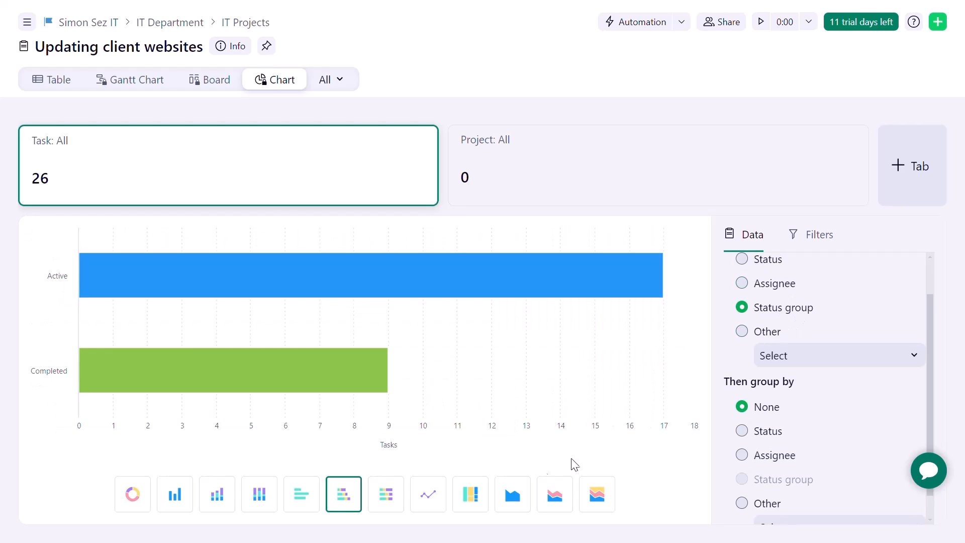
# - Try the donut, column and bar chart types, including the stacked variants, and finish with a line chart for Task: All
pyautogui.click(135, 497)
pyautogui.click(188, 500)
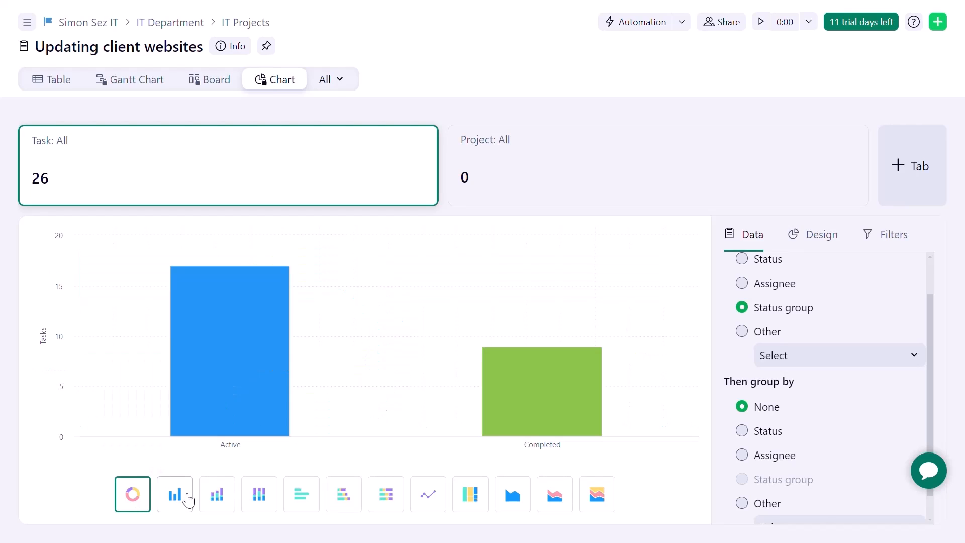
pyautogui.click(217, 499)
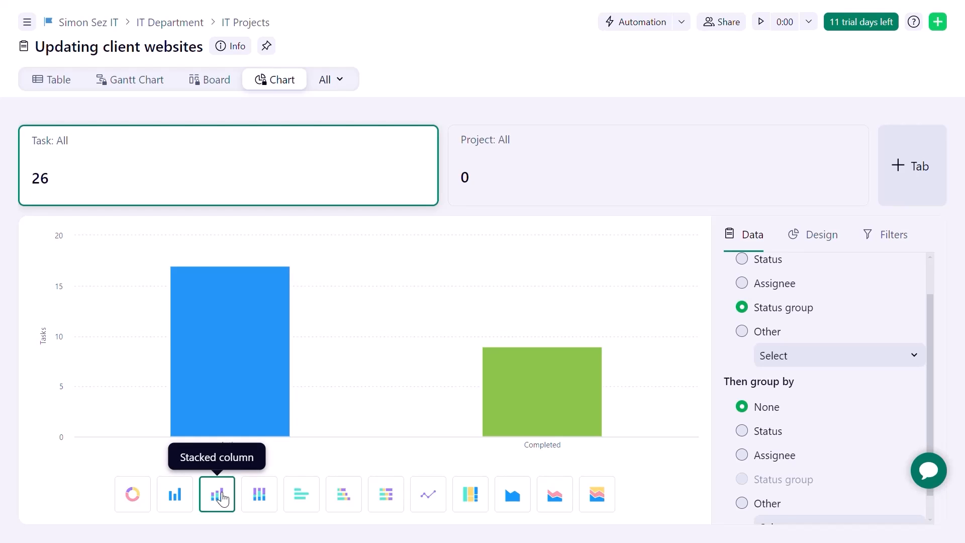
pyautogui.click(259, 499)
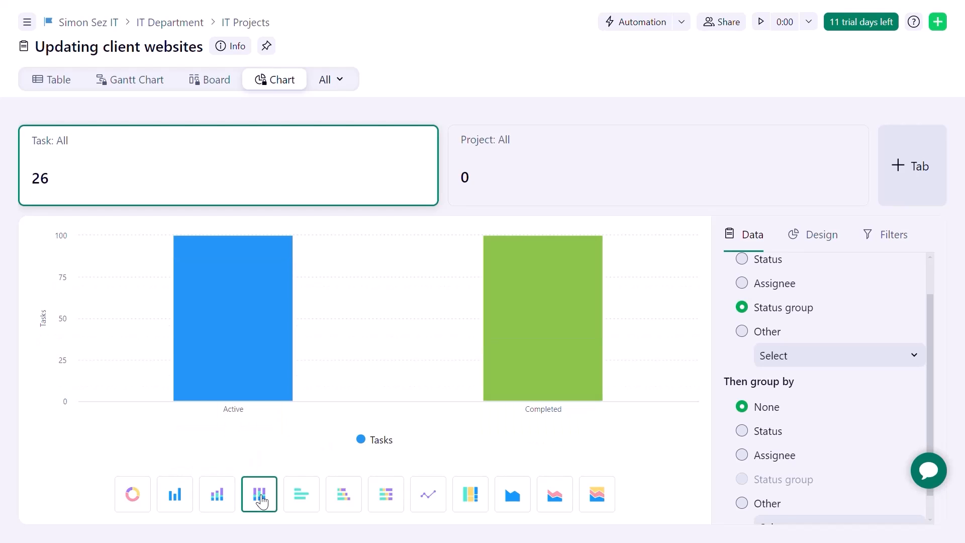
pyautogui.click(343, 499)
pyautogui.click(388, 499)
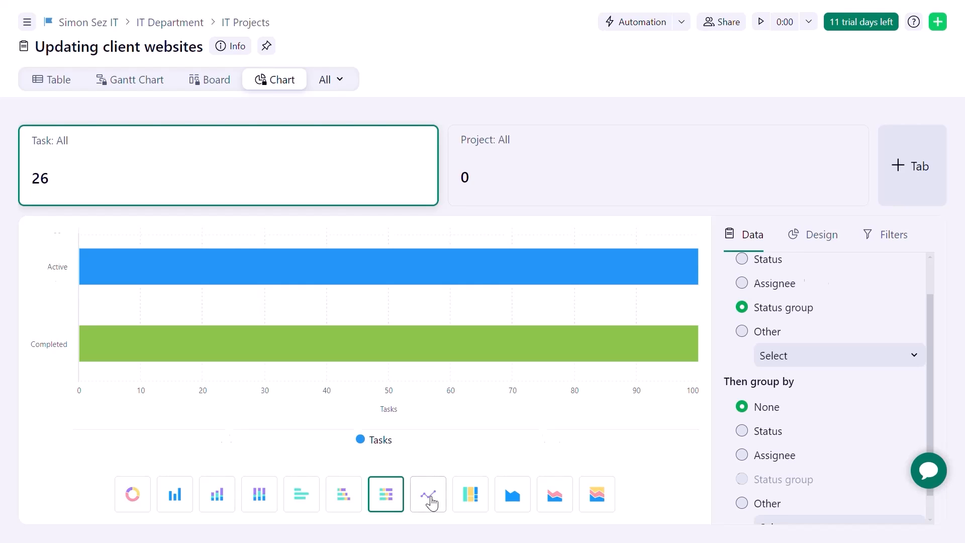
pyautogui.click(428, 497)
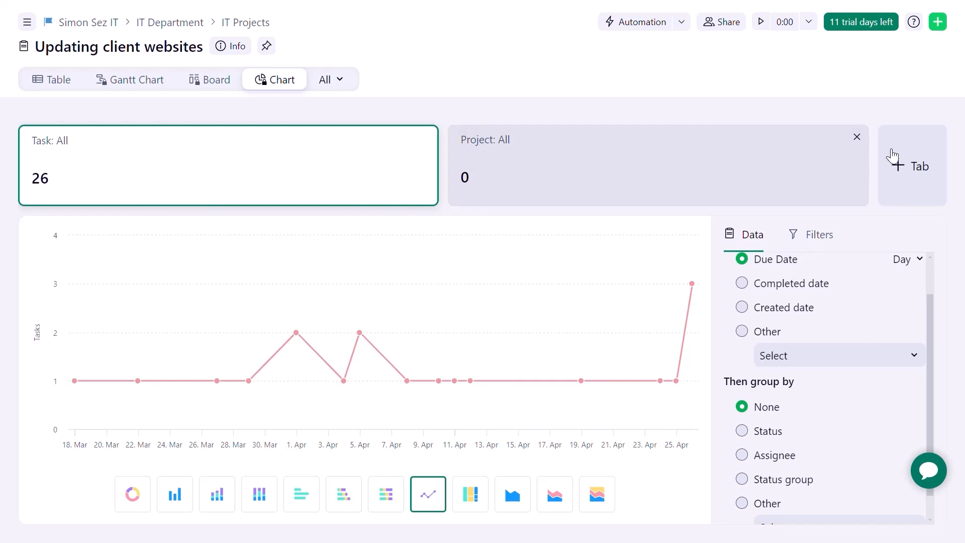
# - Add a Task: Completed metric to the Chart view and break its chart down by Due Date
pyautogui.click(911, 168)
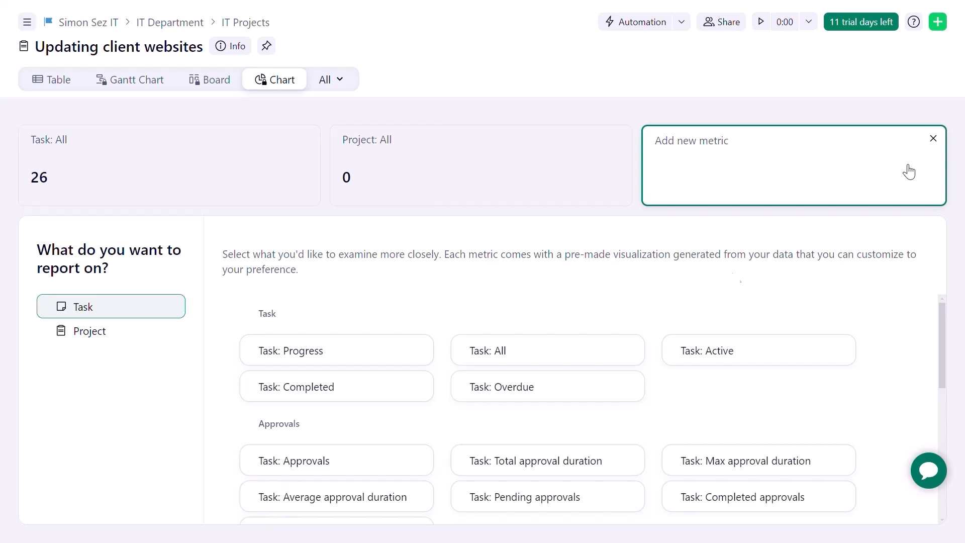
pyautogui.click(317, 397)
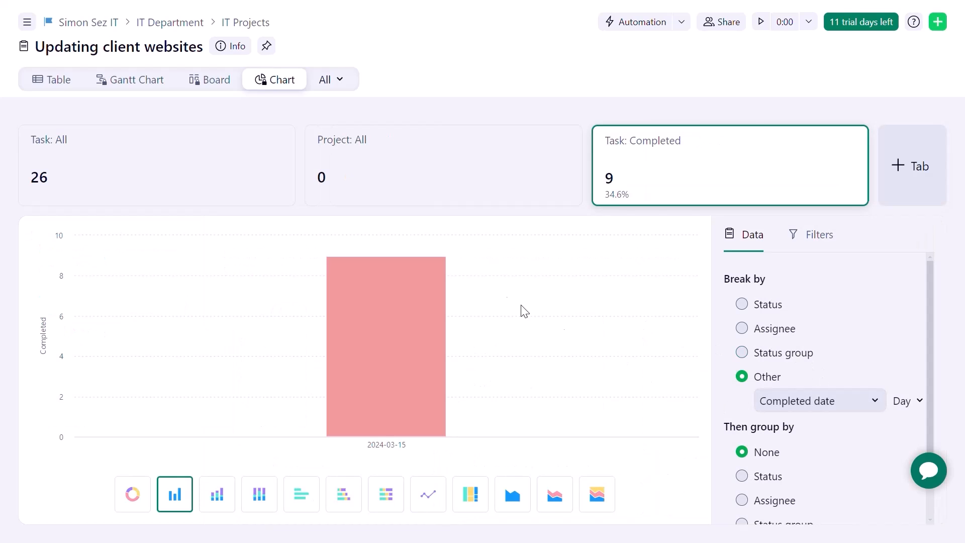
pyautogui.scroll(-3, 879, 436)
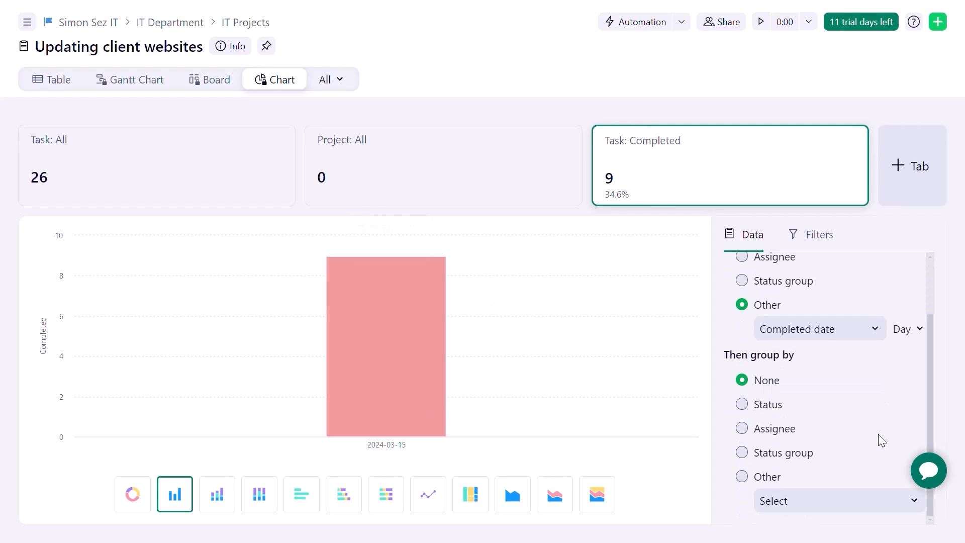
pyautogui.scroll(1, 855, 426)
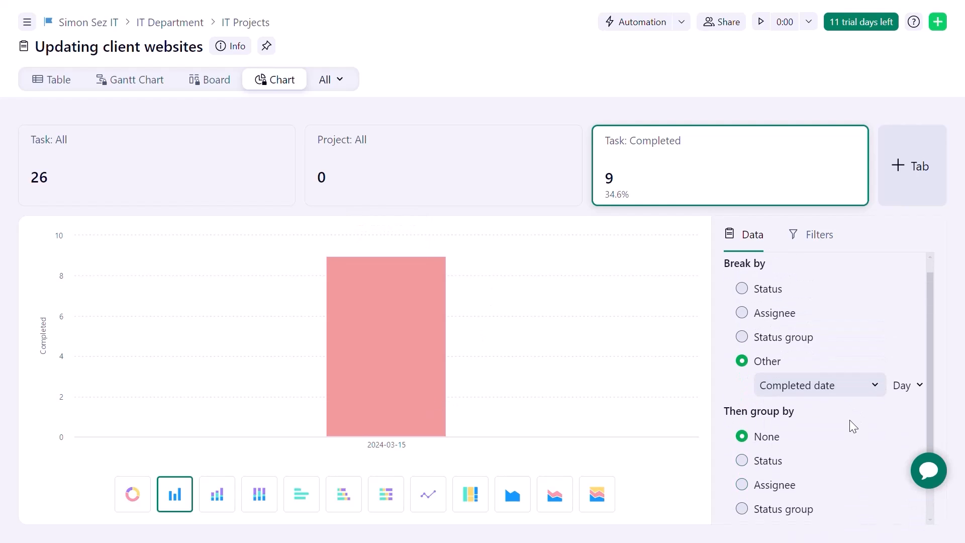
pyautogui.scroll(-1, 788, 334)
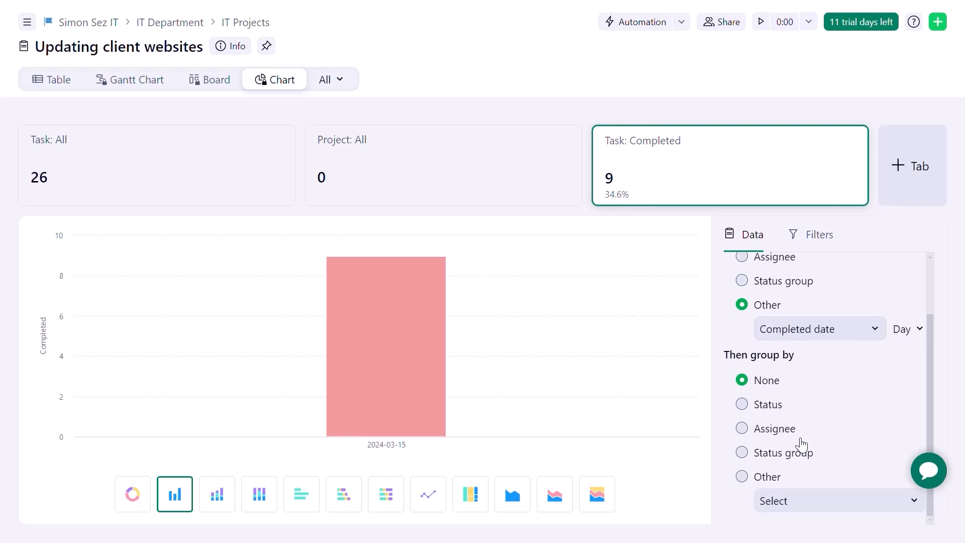
pyautogui.click(853, 339)
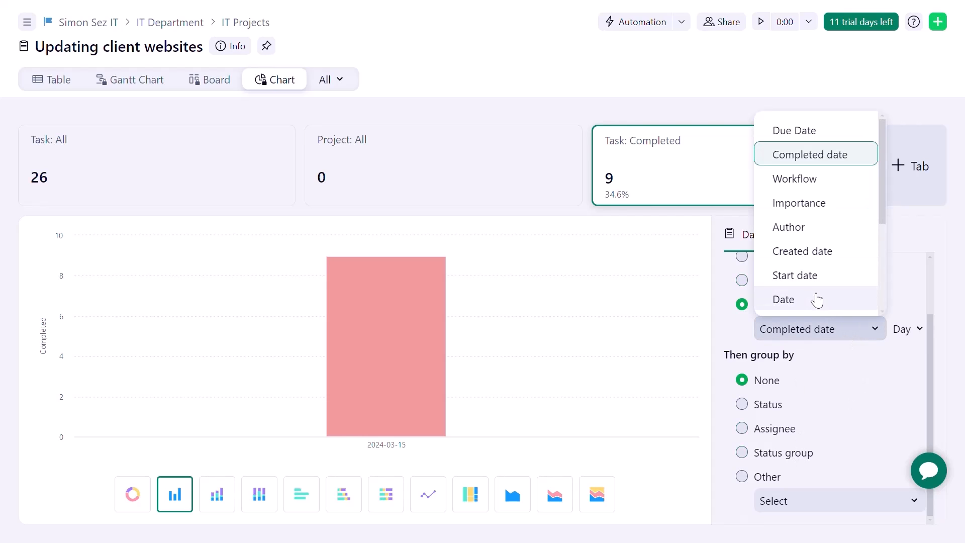
pyautogui.click(814, 126)
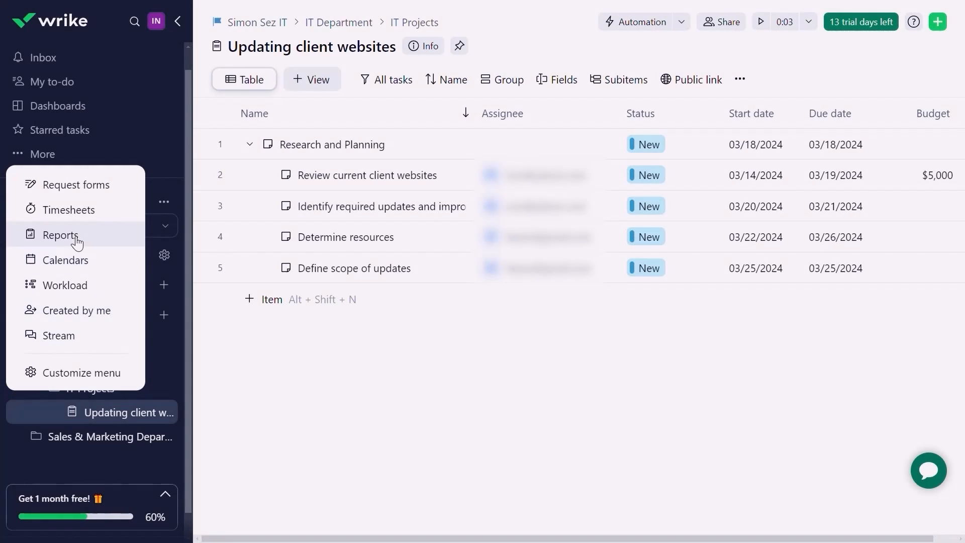
pyautogui.click(76, 240)
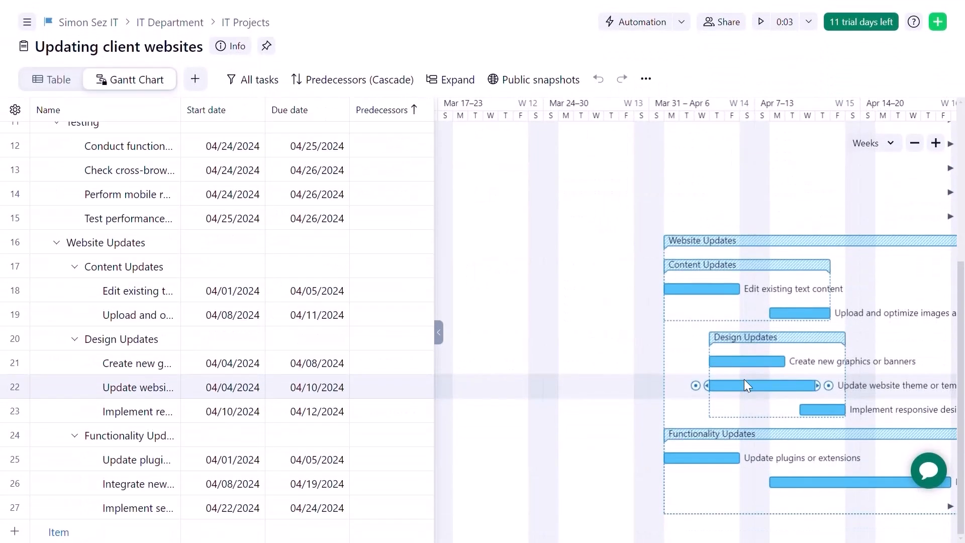
pyautogui.hscroll(5, 744, 385)
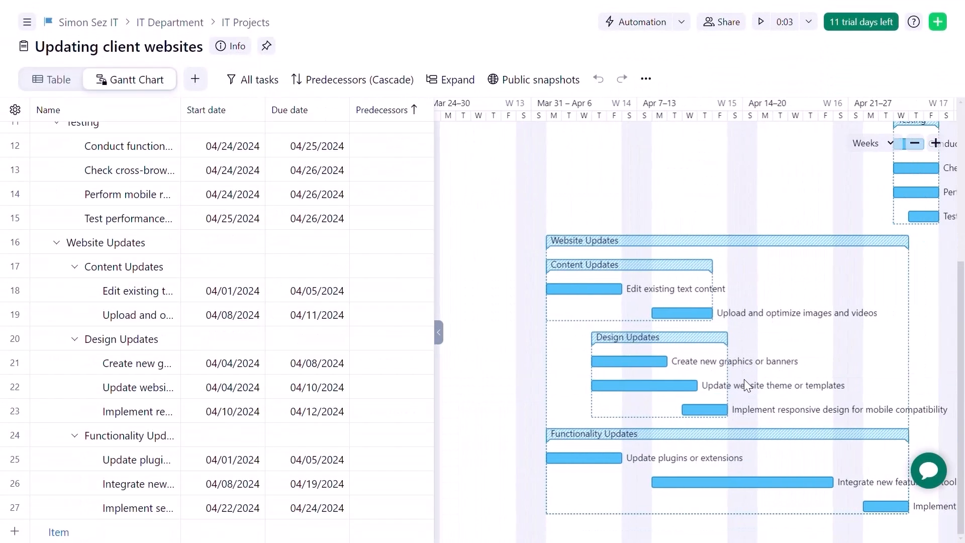
pyautogui.scroll(3, 745, 384)
pyautogui.hscroll(-1, 750, 385)
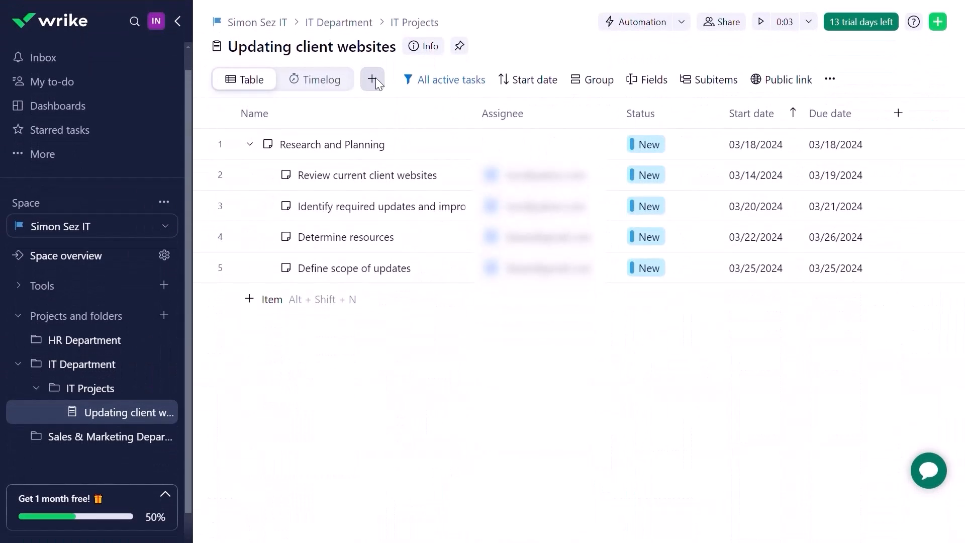
pyautogui.click(375, 78)
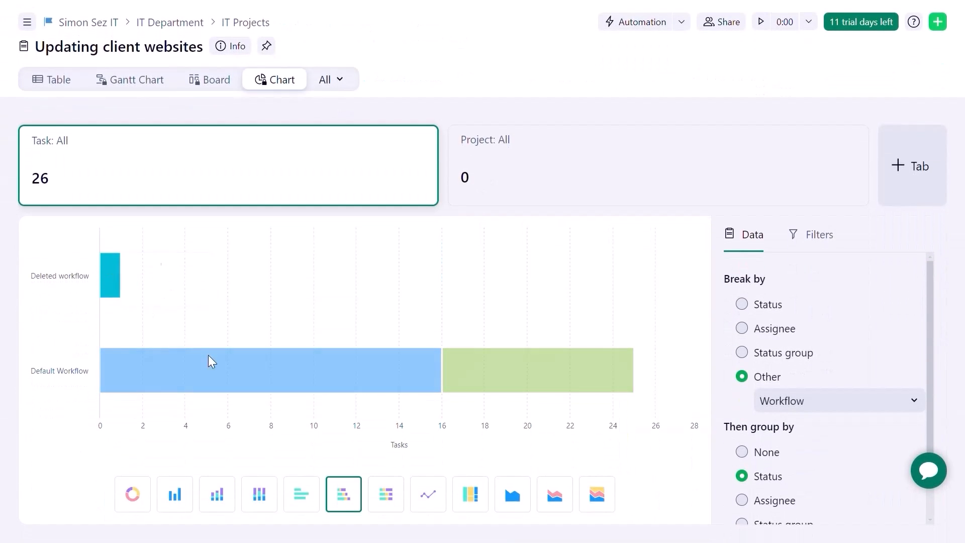
pyautogui.moveTo(232, 377)
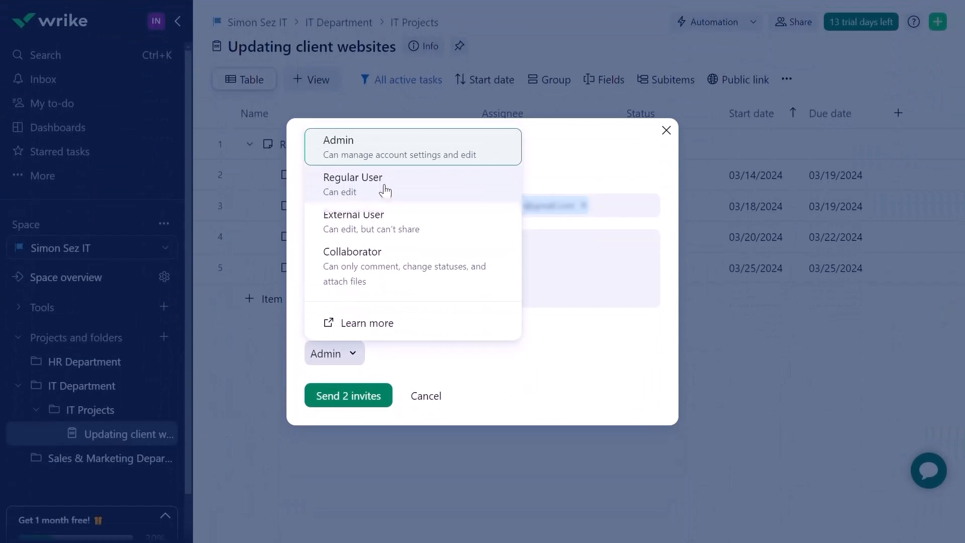
pyautogui.click(385, 190)
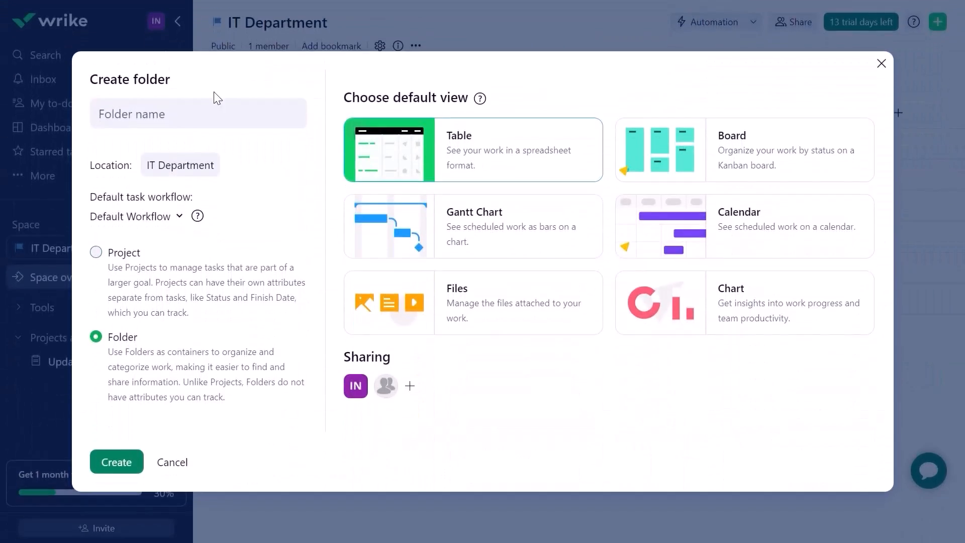
pyautogui.click(171, 119)
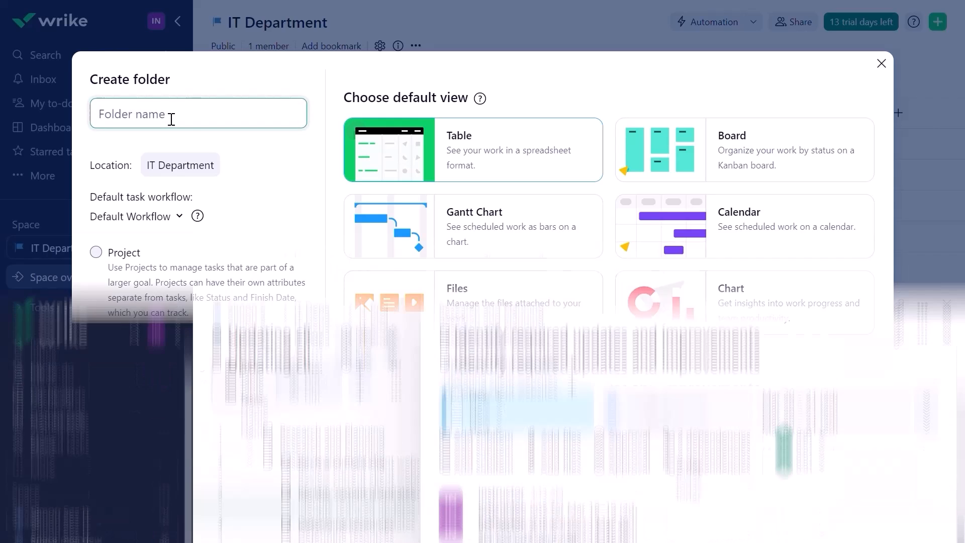